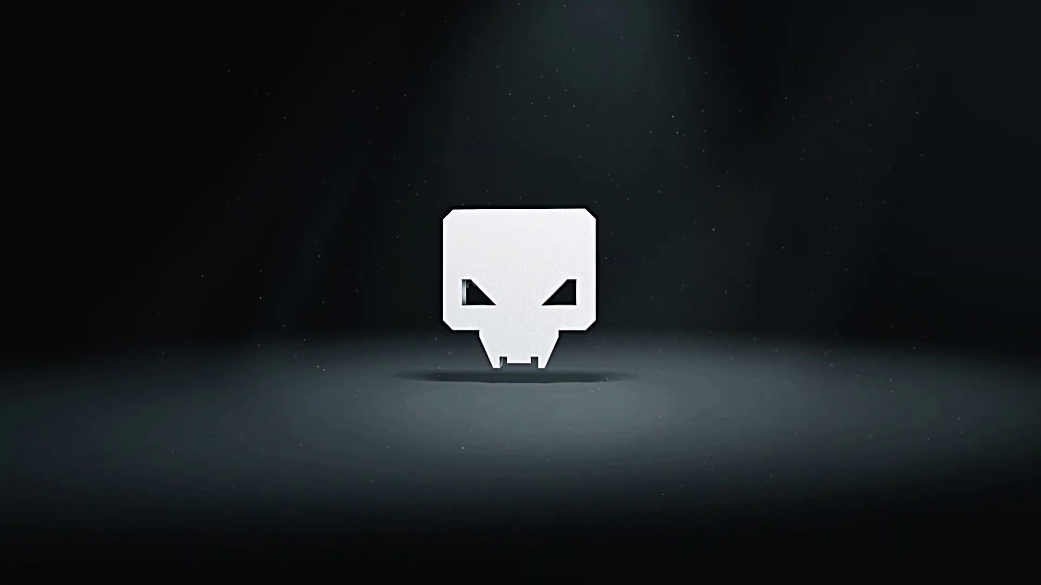
Step: Add Human-Hands-Front-Back.jpg as a front-view reference image positioned over the cube
key("KP_1")
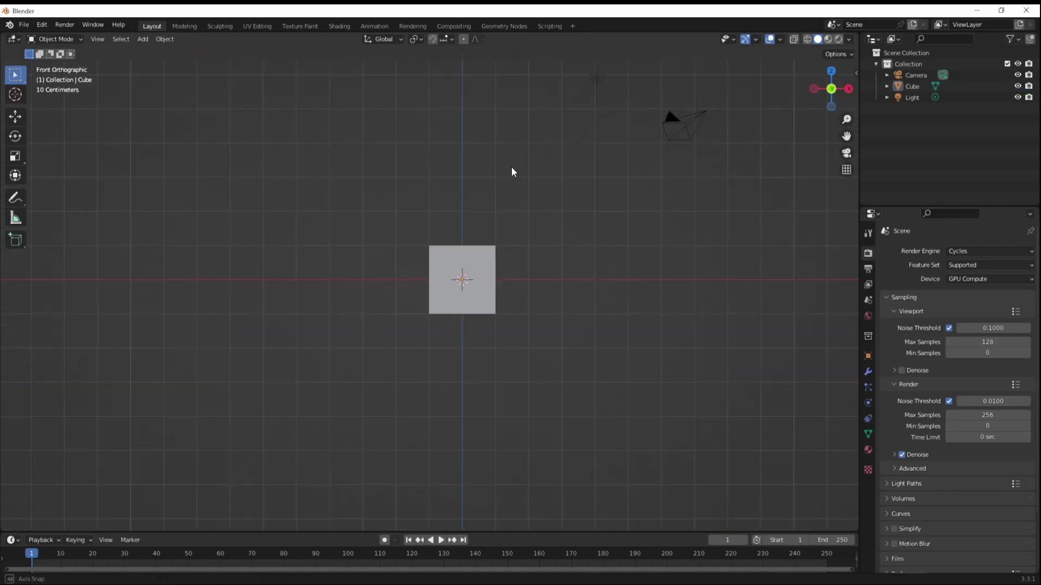
key("shift+a")
left_click(521, 314)
scroll(368, 244, "down", 10)
left_click(255, 163)
left_click(542, 379)
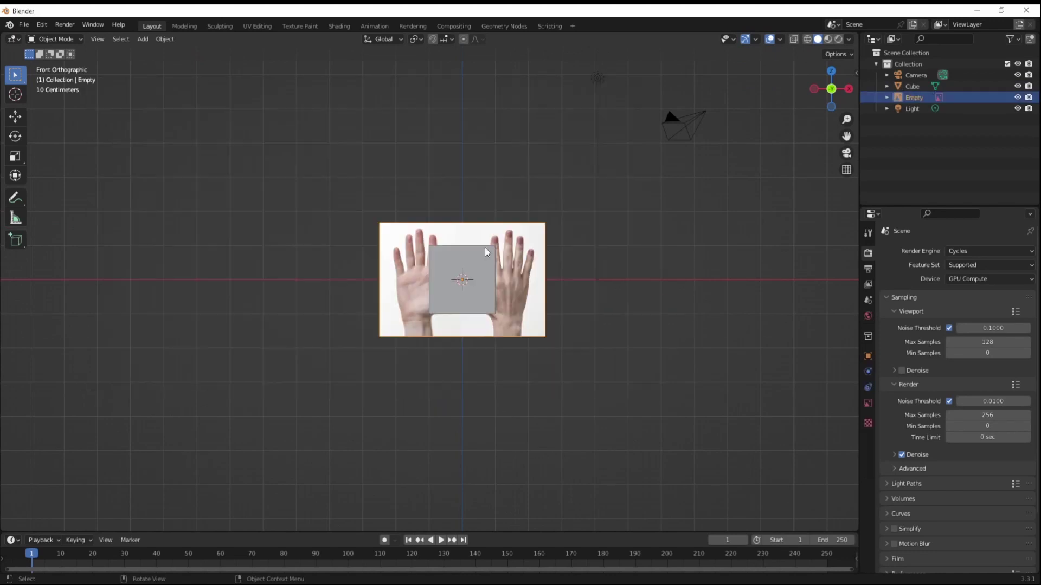
left_click_drag(997, 382, 970, 382)
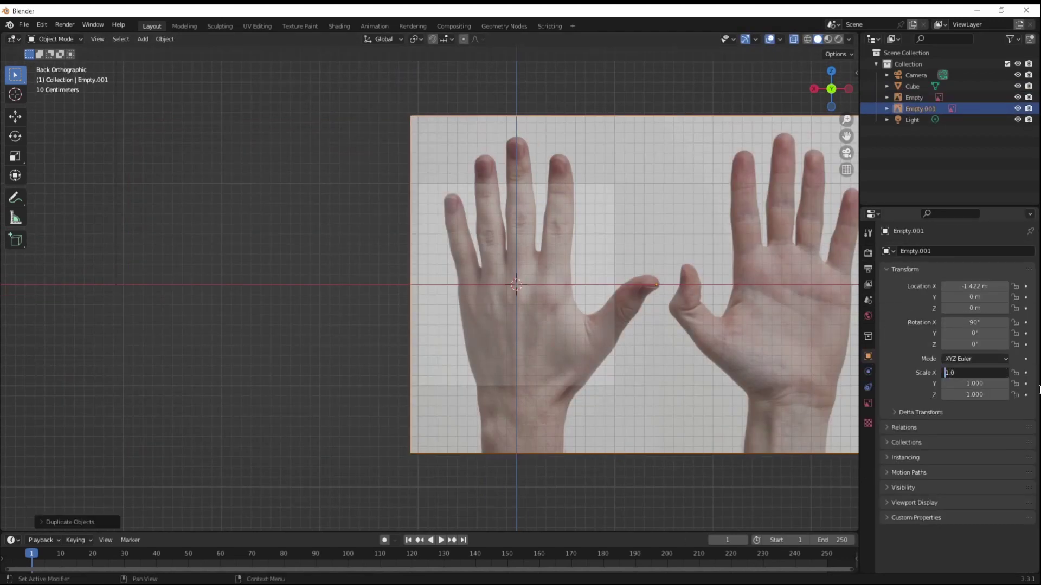
Step: Duplicate the reference, set the original to Front and the copy to Back, and align it
type("-")
key("Return")
left_click(939, 97)
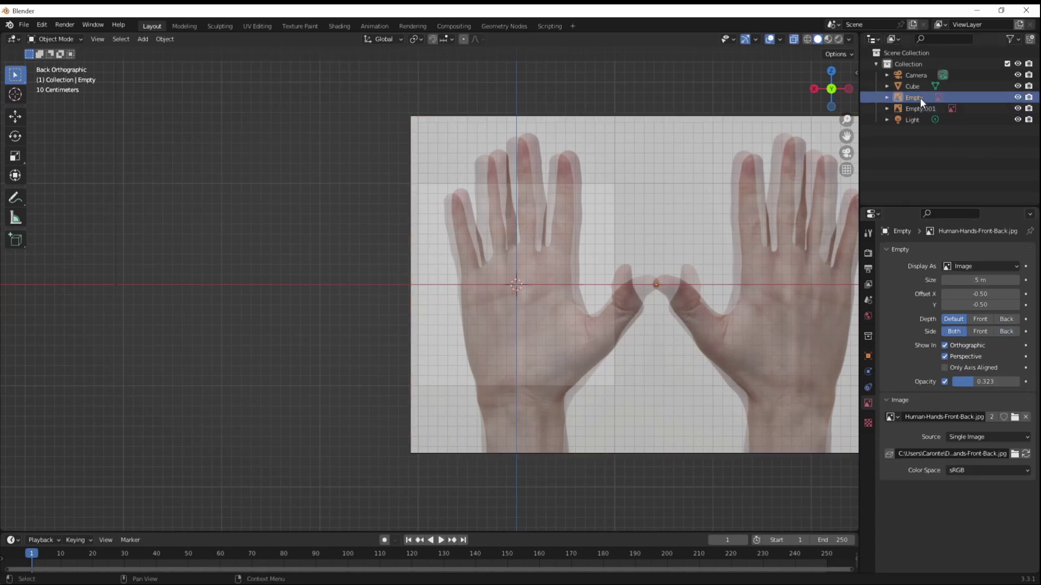
left_click(1006, 331)
left_click(954, 331)
left_click(920, 108)
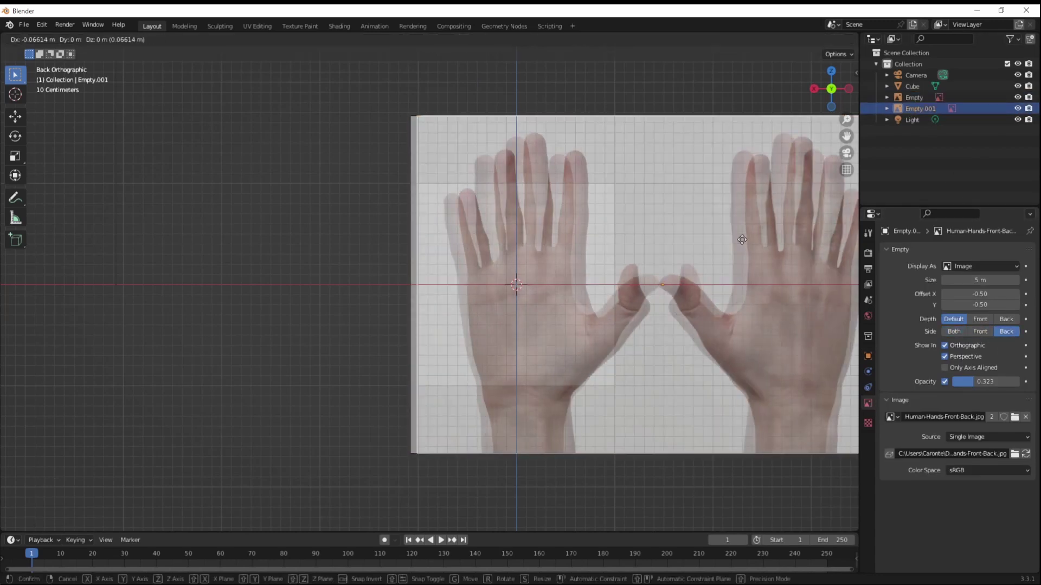
left_click_drag(738, 247, 728, 253)
key("r")
Step: Move both reference images into a new collection named 'Refs'
left_click(551, 254)
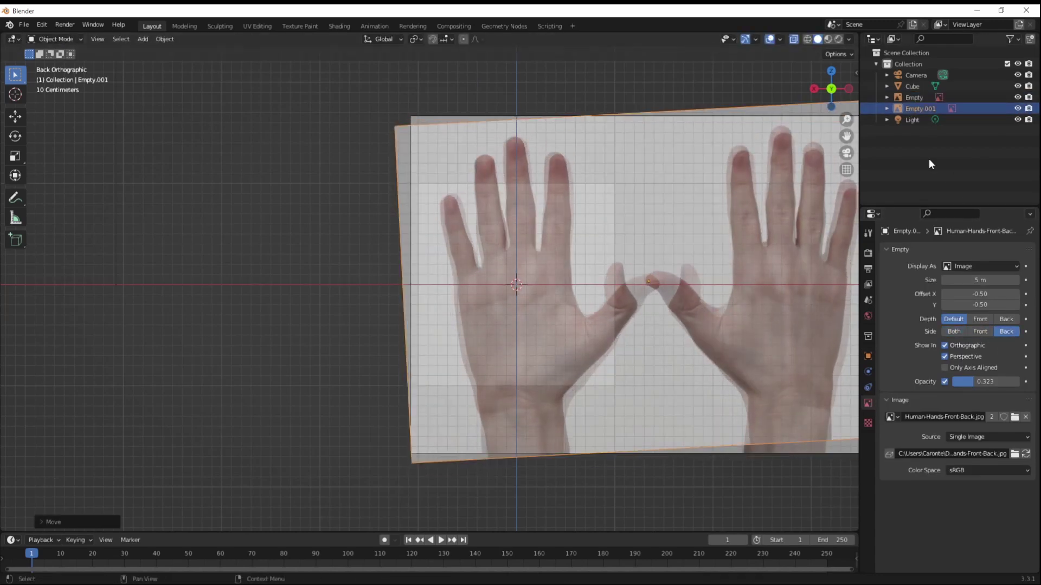
left_click(1009, 38)
left_click(942, 156)
type("Refs")
key("Return")
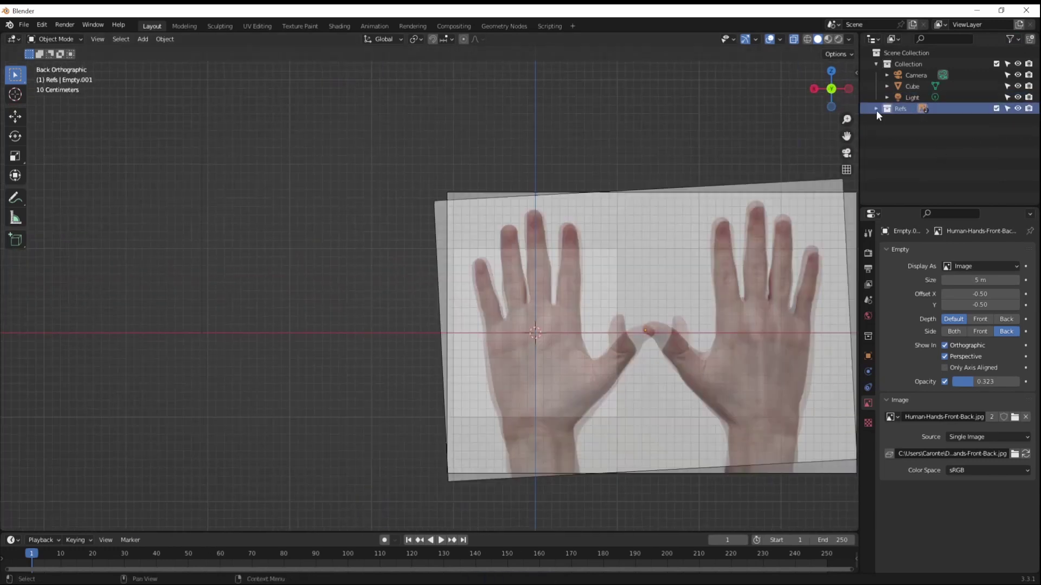
middle_click_drag(542, 228, 593, 224)
Step: In Edit Mode, narrow the cube's bottom edge toward the wrist width
left_click(593, 225)
key("KP_1")
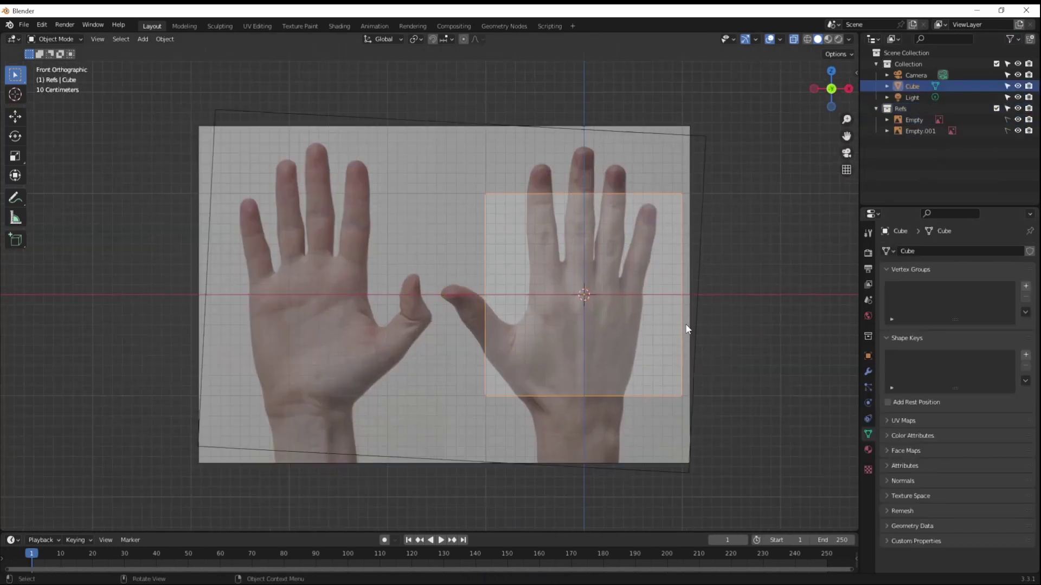
key("Tab")
left_click(613, 254)
key("s")
key("x")
left_click(724, 442)
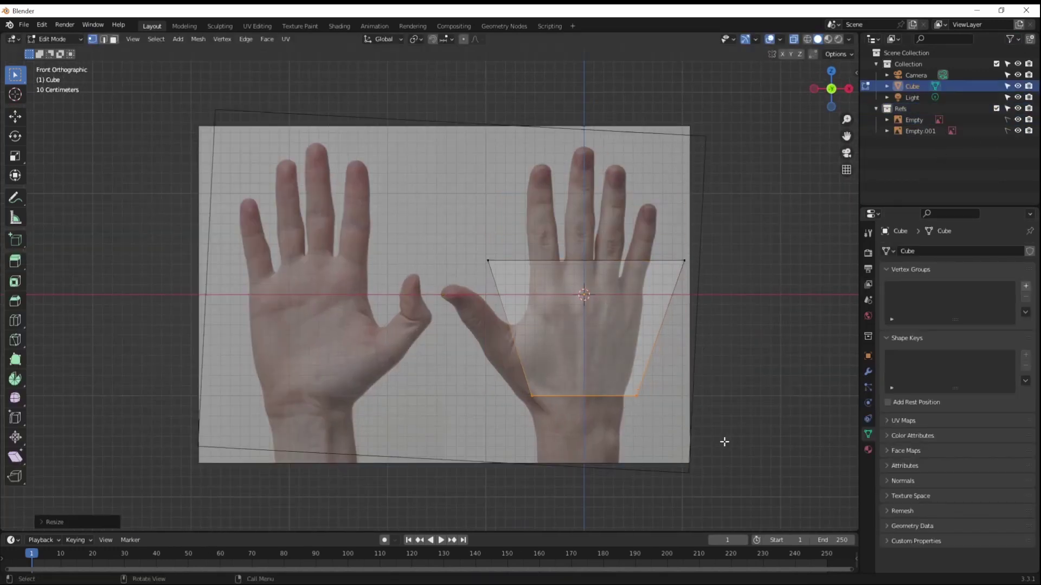
left_click(737, 312)
scroll(720, 362, "down", 2)
scroll(680, 316, "up", 3)
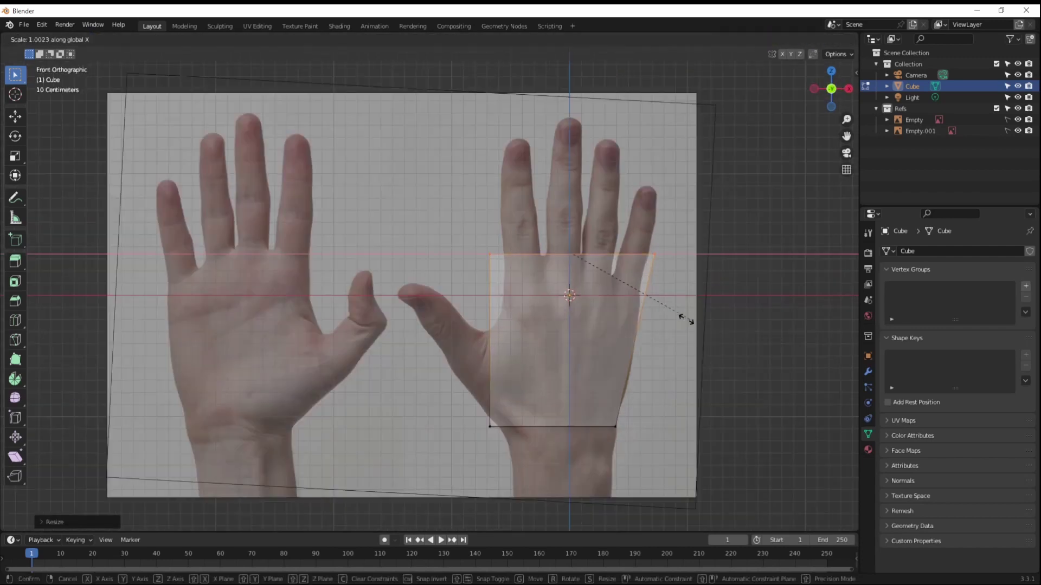
Step: Fit the palm's top edge and corners to the hand outline and extrude the wrist downward
key("g")
key("z")
left_click(674, 348)
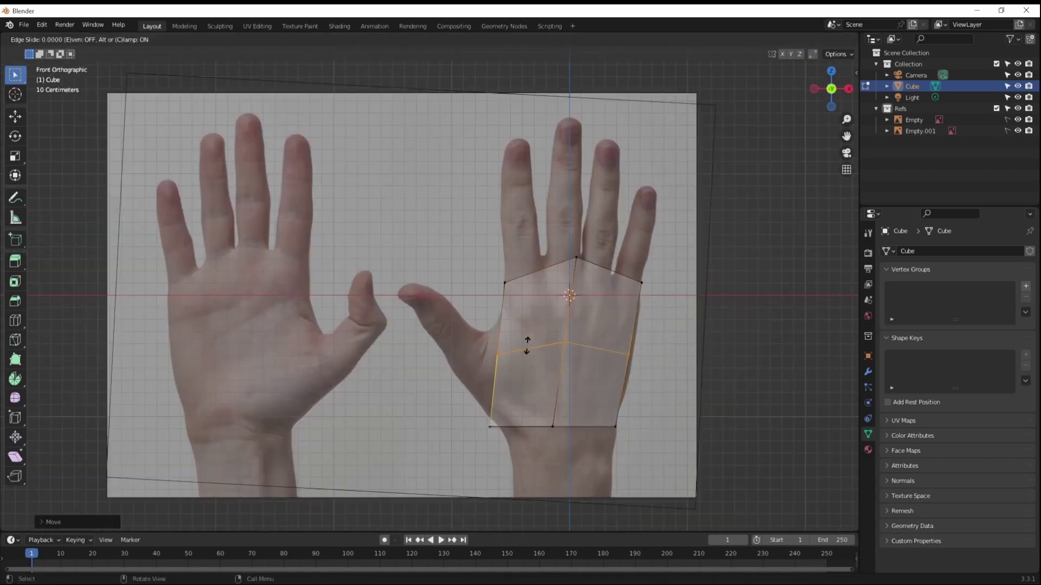
left_click(526, 346)
left_click(489, 427)
key("g")
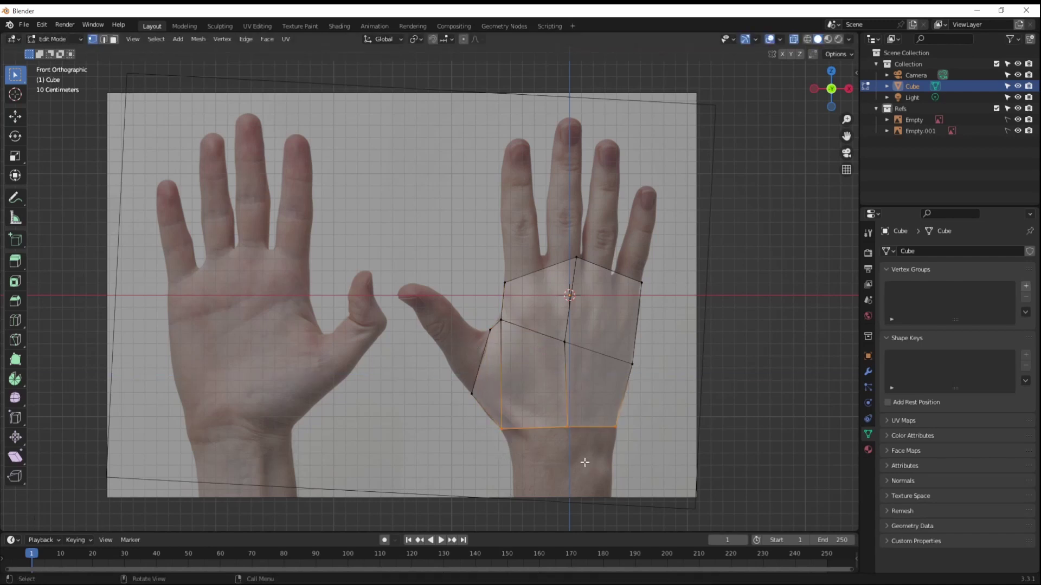
key("e")
left_click(621, 488)
key("Tab")
Step: Enable X-ray over the reference and add a Subdivision Surface modifier to the palm
scroll(629, 424, "down", 2)
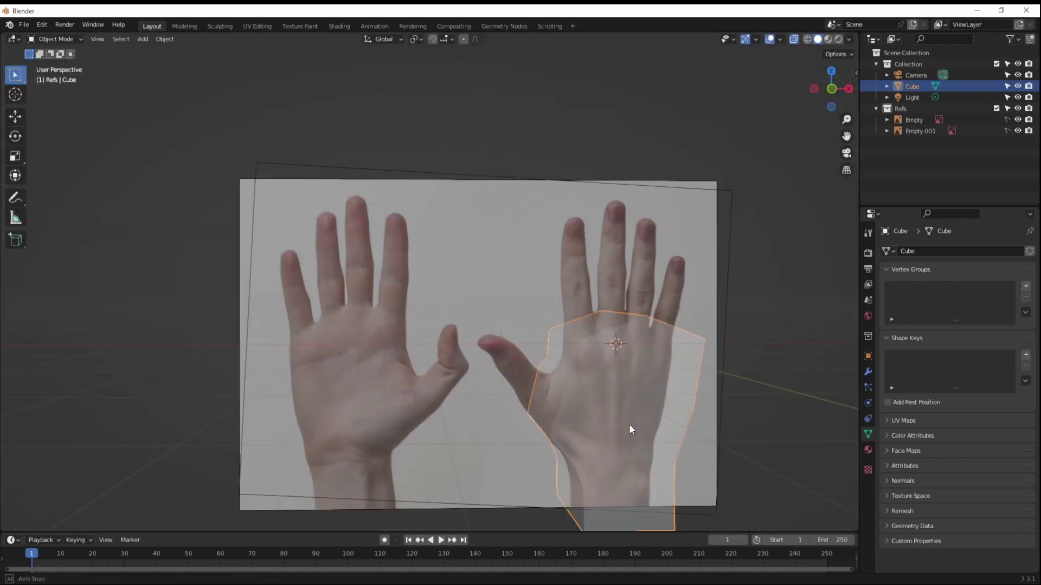
middle_click_drag(629, 424, 581, 418)
key("KP_1")
scroll(465, 398, "up", 1)
key("alt+z")
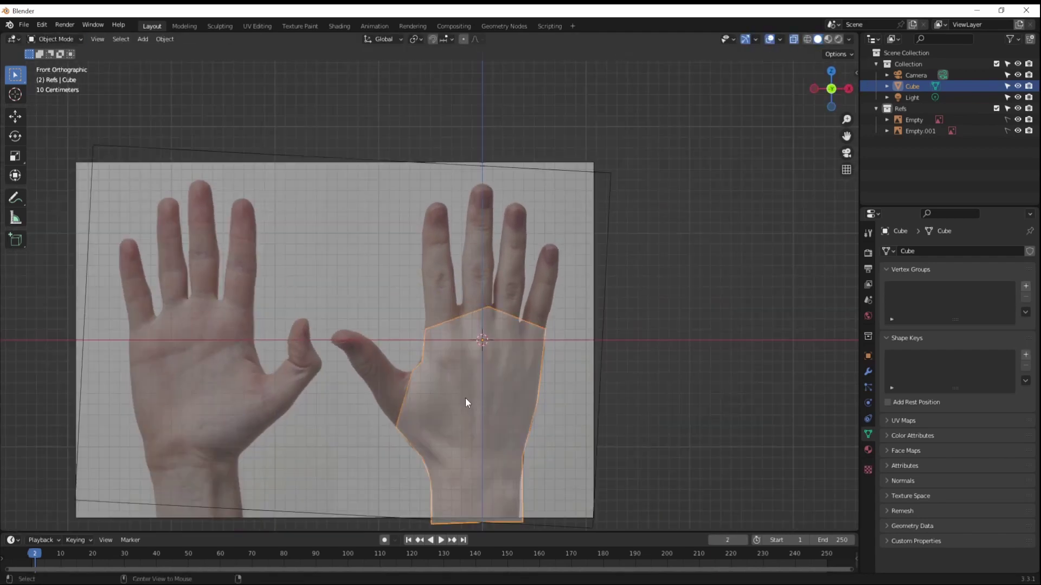
key("shift+a")
left_click(868, 372)
key("ctrl+1")
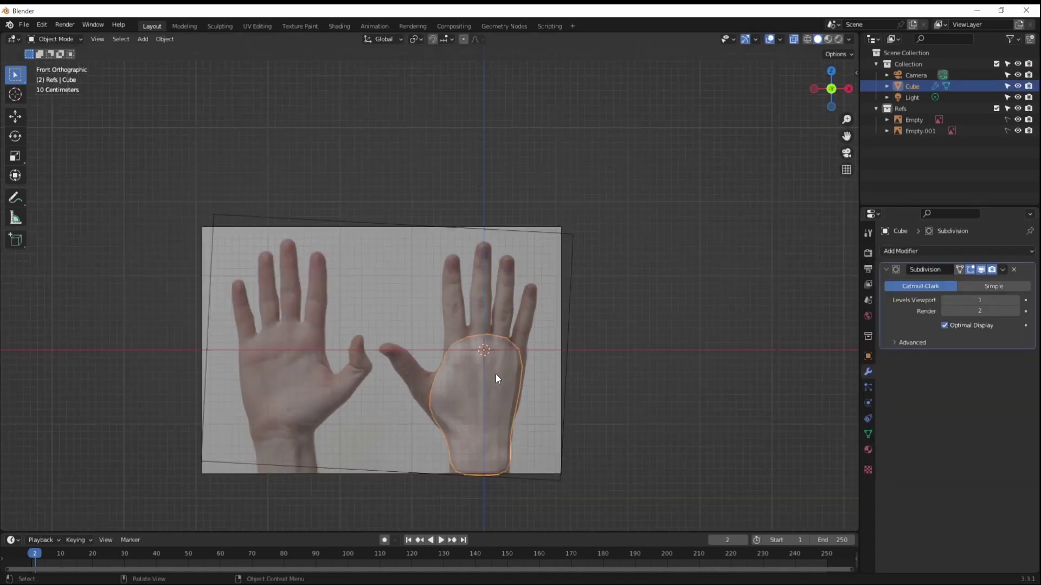
middle_click_drag(495, 374, 486, 343)
Step: Add a vertical edge loop across the palm and position it to the reference
key("Tab")
key("ctrl+r")
left_click(417, 317)
key("KP_1")
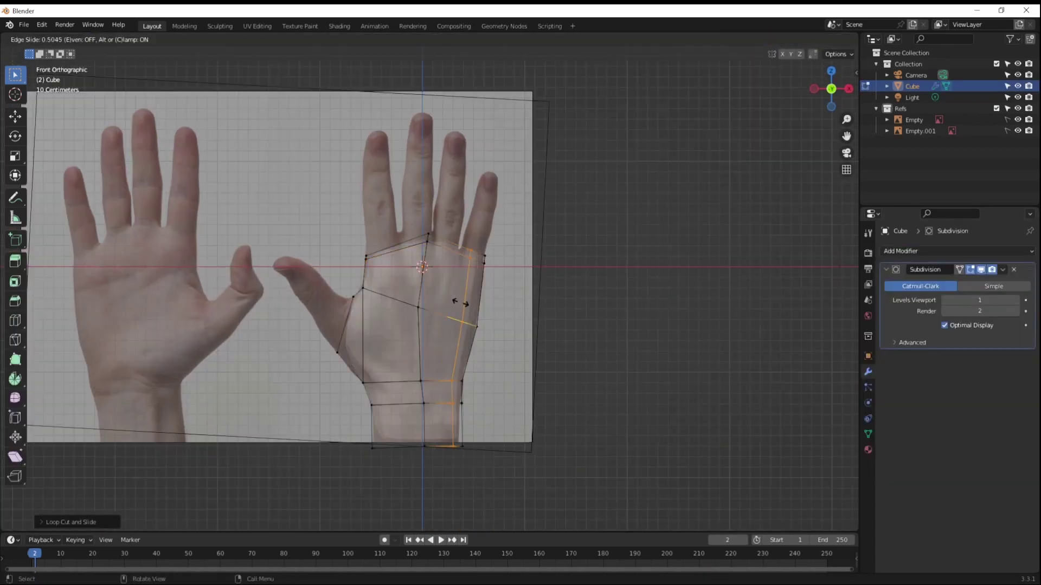
mouse_move(379, 325)
middle_mouse_down()
mouse_move(357, 336)
mouse_move(320, 389)
middle_mouse_up()
key("KP_1")
key("ctrl+r")
key("Tab")
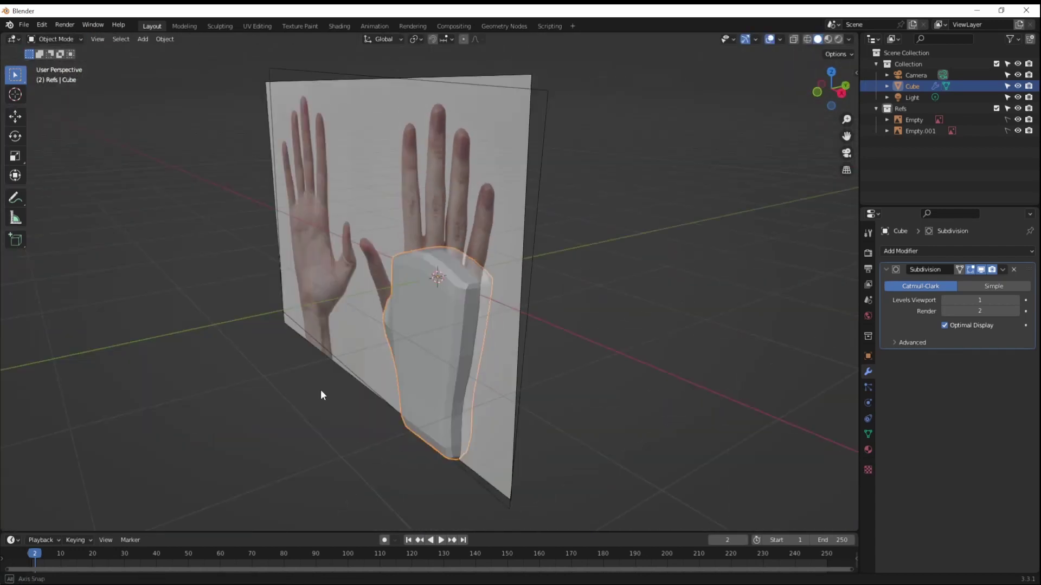
key("KP_1")
Step: Add a new cube for the finger and enter its Edit Mode
key("shift+a")
left_click(594, 337)
key("Tab")
Step: Scale and move the new cube into a block over the index finger
key("g")
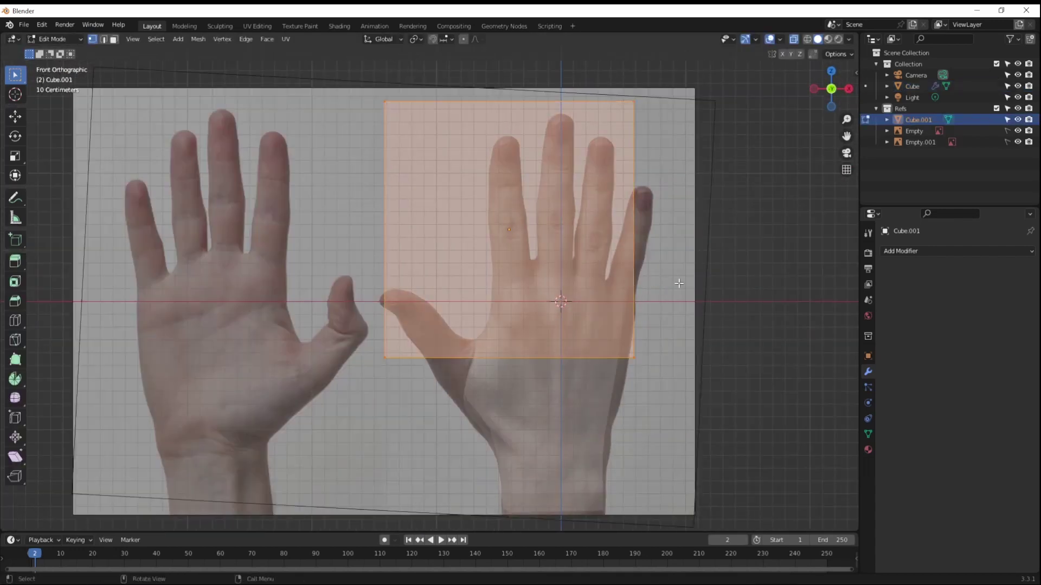
key("s")
left_click(697, 303)
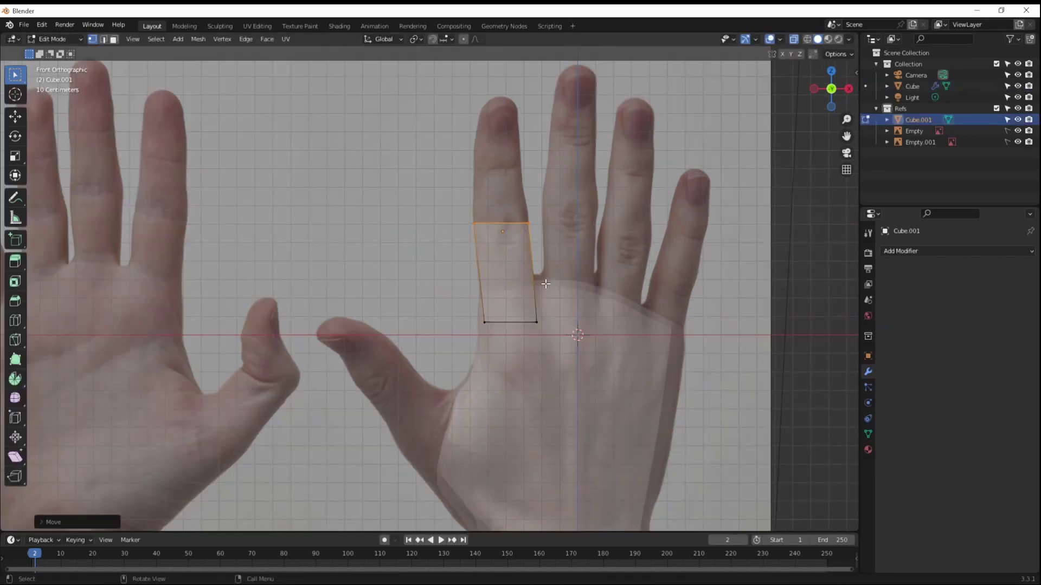
left_click(474, 110)
left_click_drag(540, 210, 457, 234)
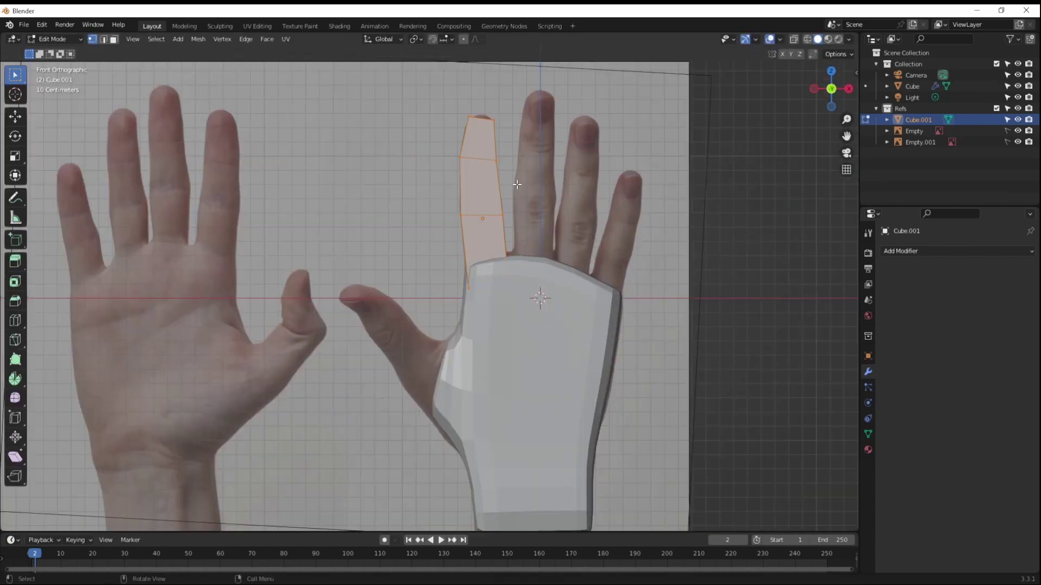
Step: Add a Subdivision Surface modifier to smooth the finger block
left_click(922, 251)
left_click(832, 369)
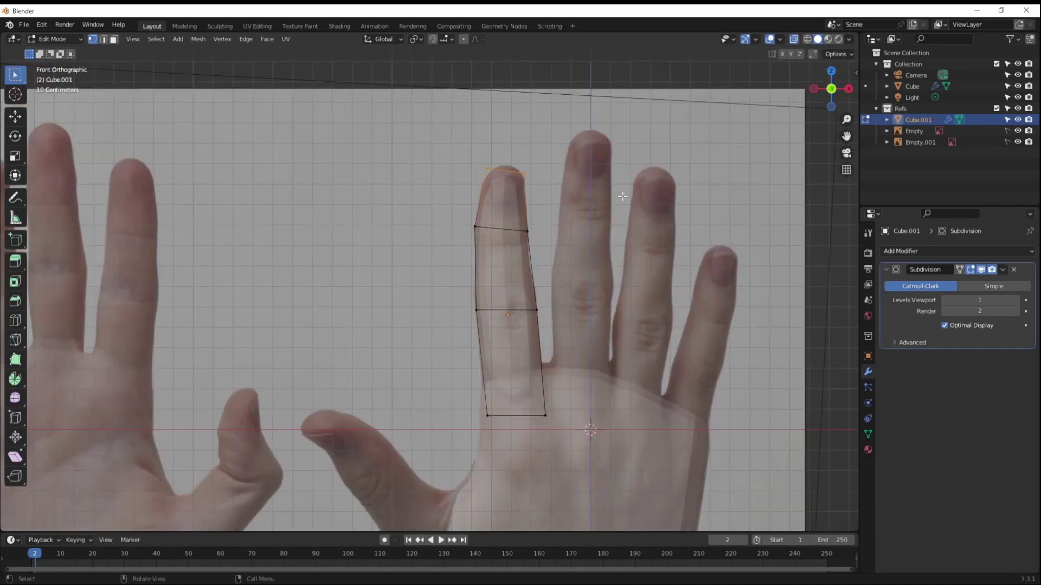
left_click(779, 39)
left_click(849, 39)
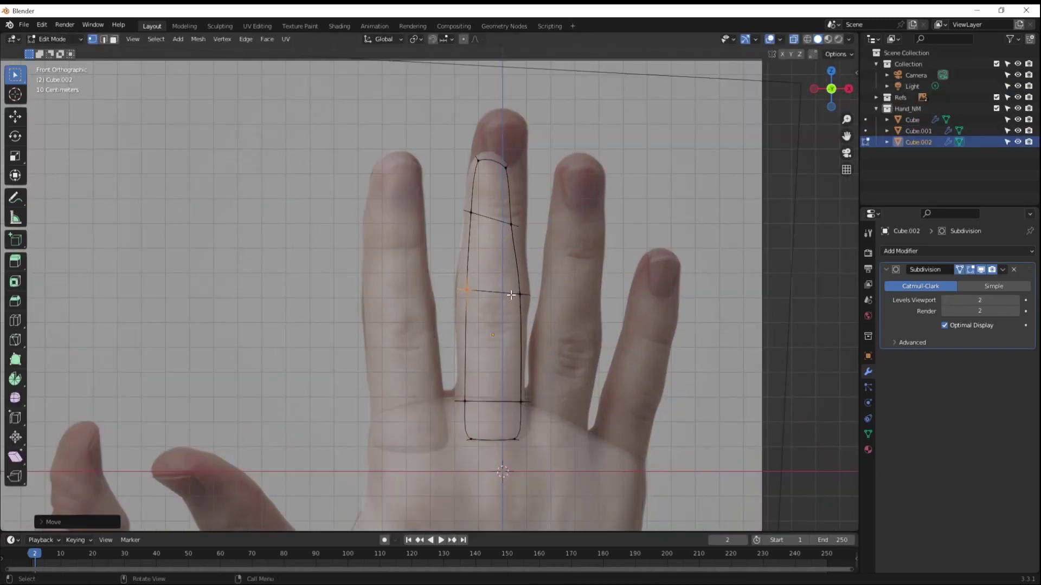
Step: Shape the fingertip vertex to the reference and select the middle finger mesh
key("g")
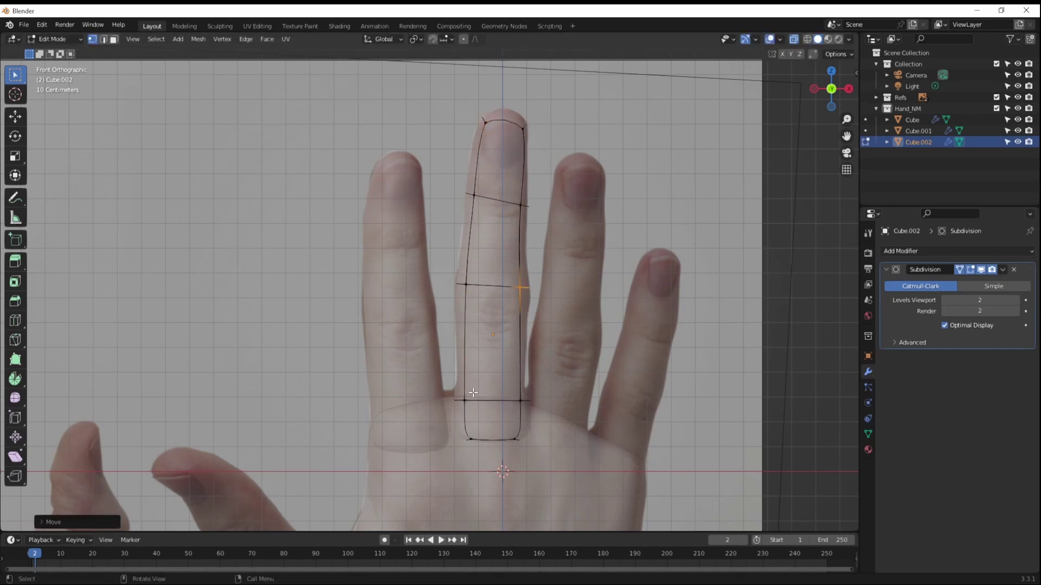
left_click(501, 442)
key("Tab")
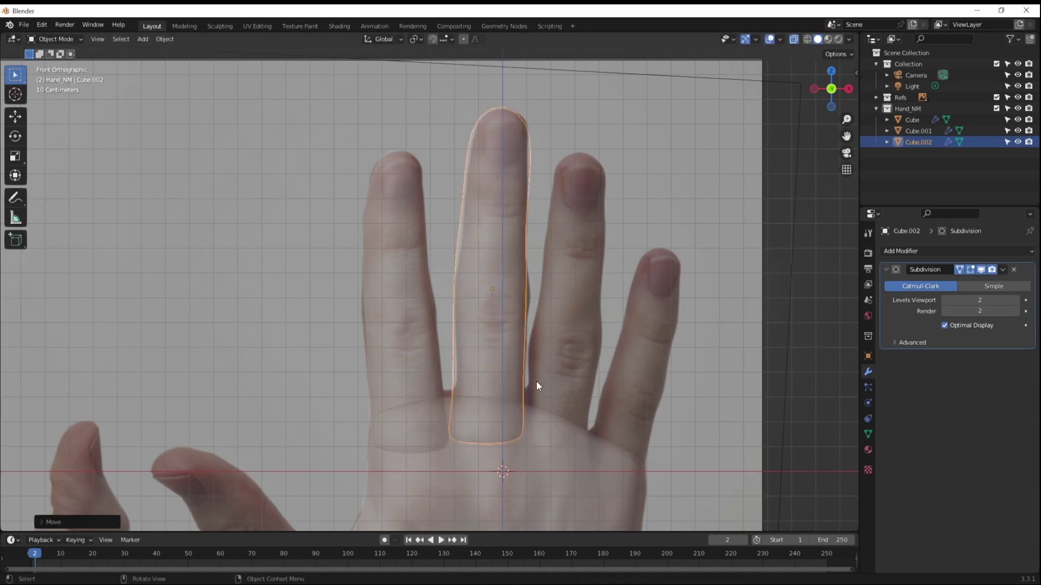
key("Tab")
left_click(499, 294)
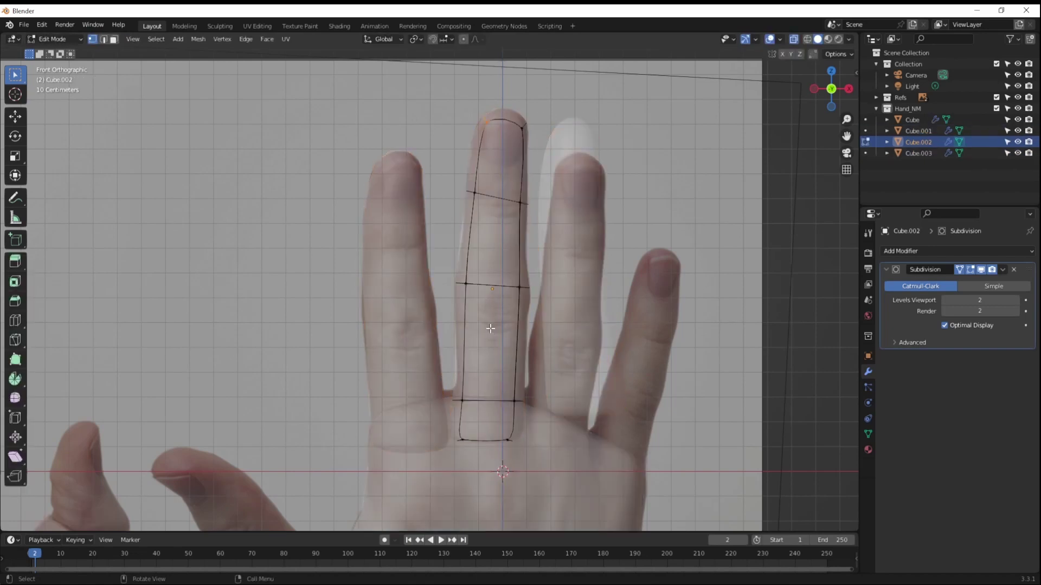
Step: Copy the middle finger onto the ring finger, fit its base loop, and hide the Refs images
key("a")
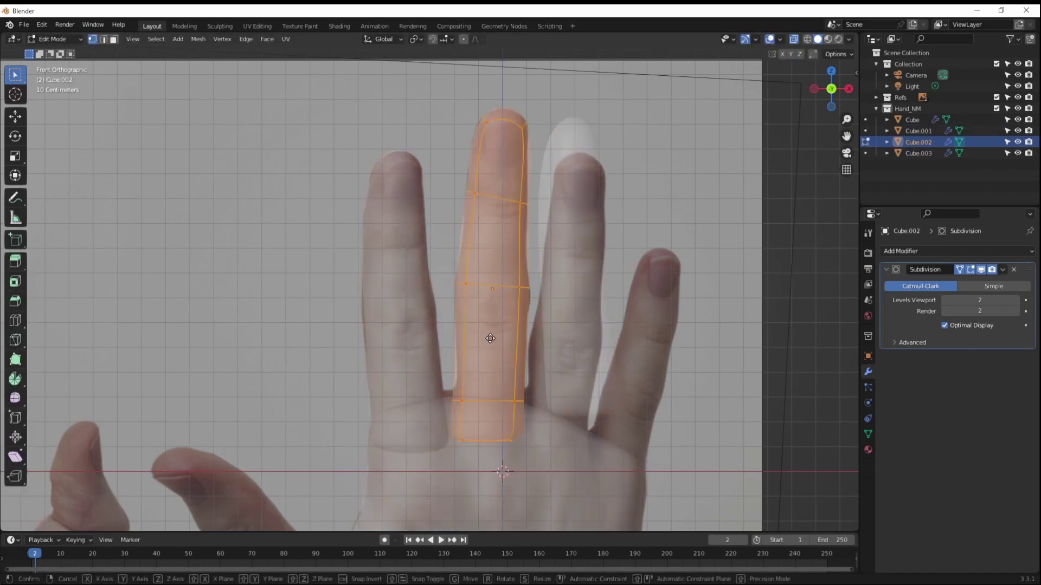
key("Tab")
left_click(577, 349)
key("Tab")
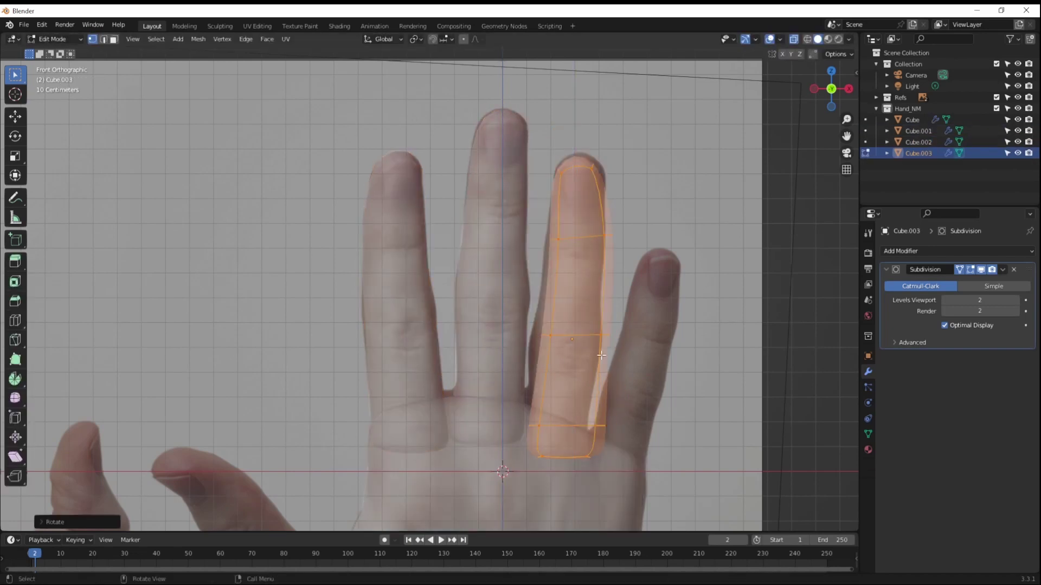
left_click(608, 427, "alt")
key("g")
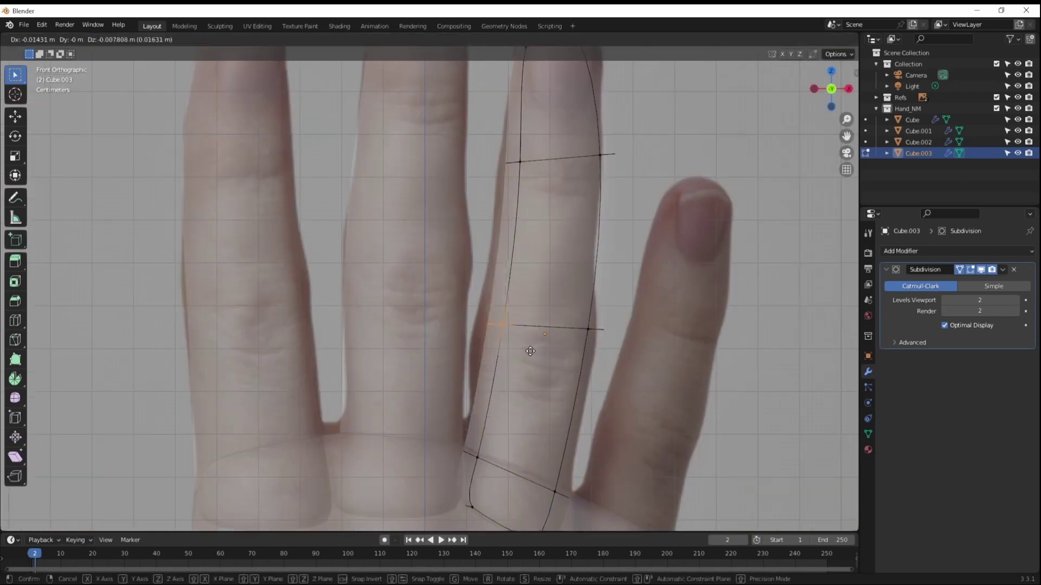
key("Tab")
scroll(510, 404, "down", 4)
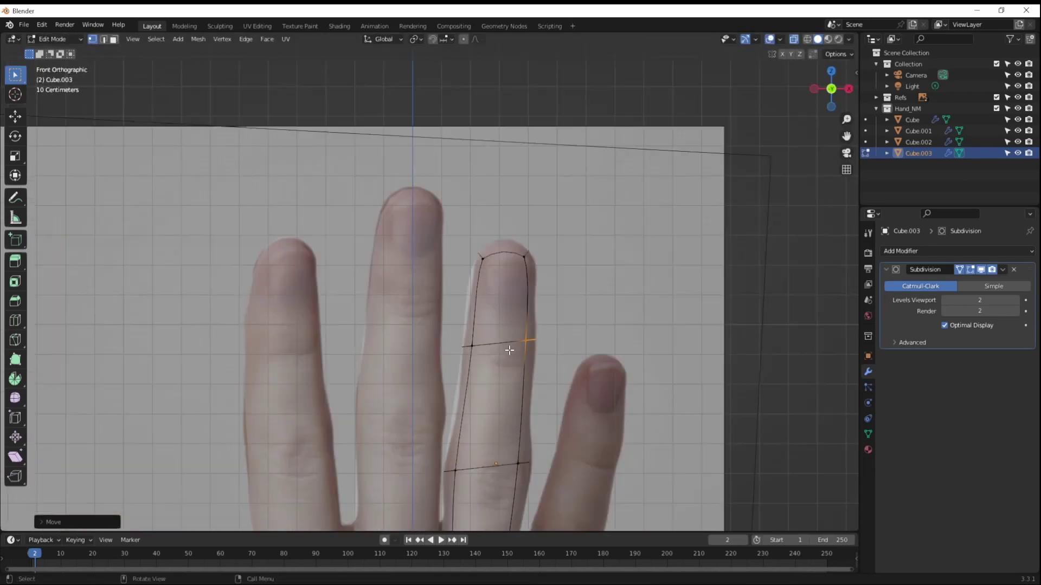
scroll(511, 404, "up", 4)
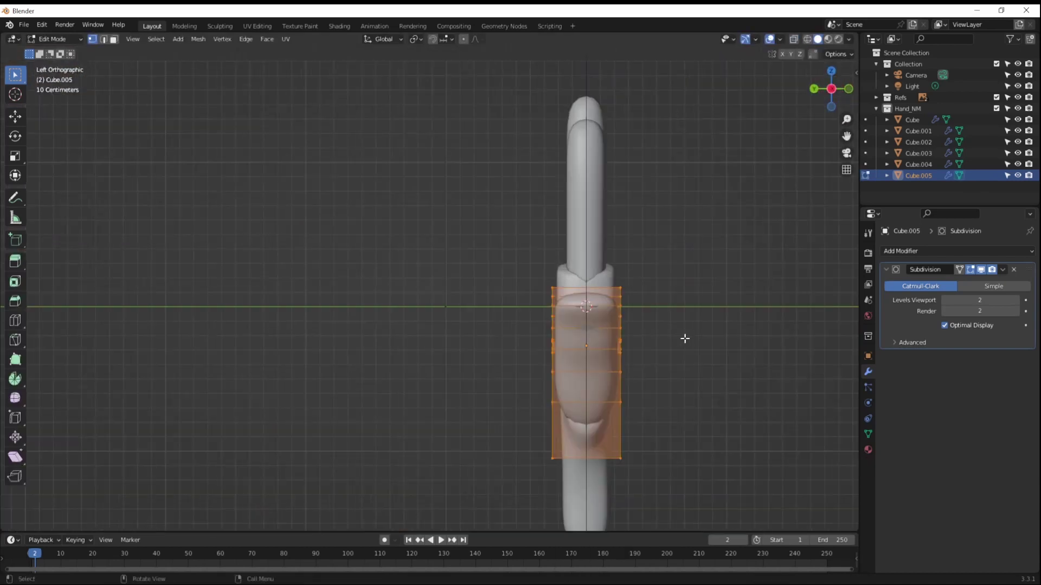
left_click(1019, 97)
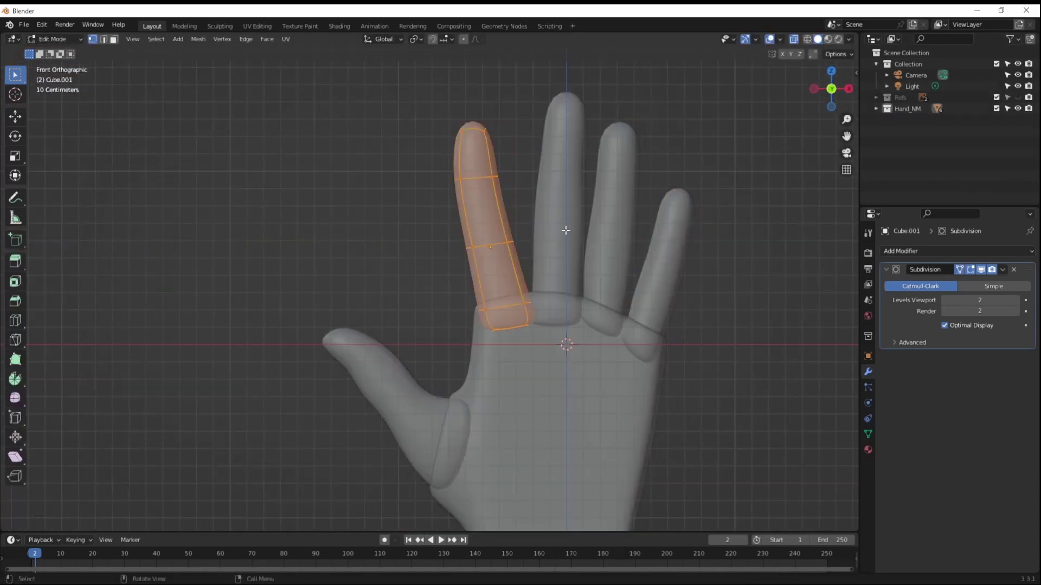
Step: Rotate a finger piece and reposition the middle finger piece
key("r")
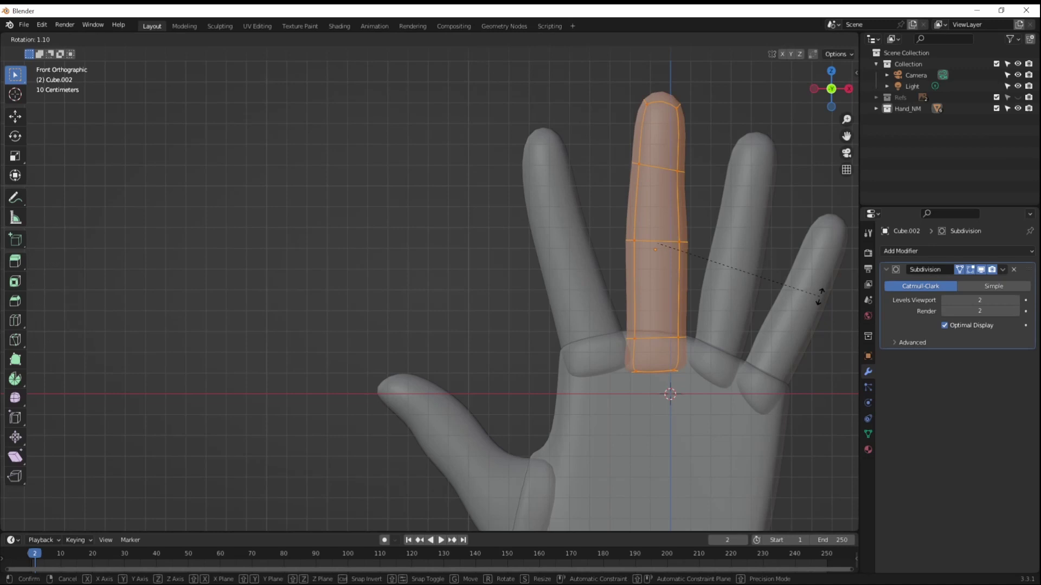
key("g")
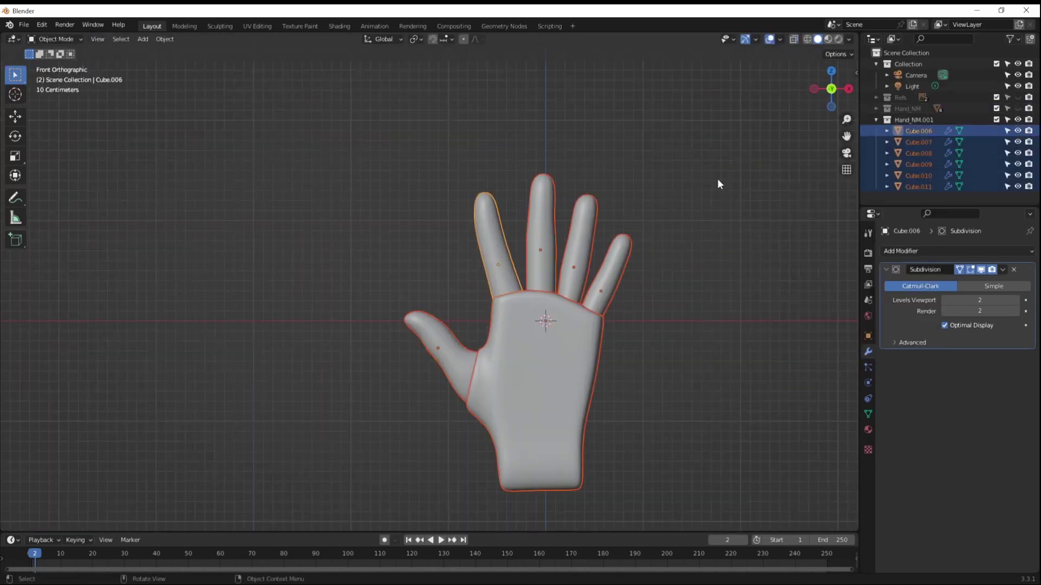
Step: In the Sculpting workspace, voxel-remesh the hand at 0.025 m voxel size
left_click(219, 26)
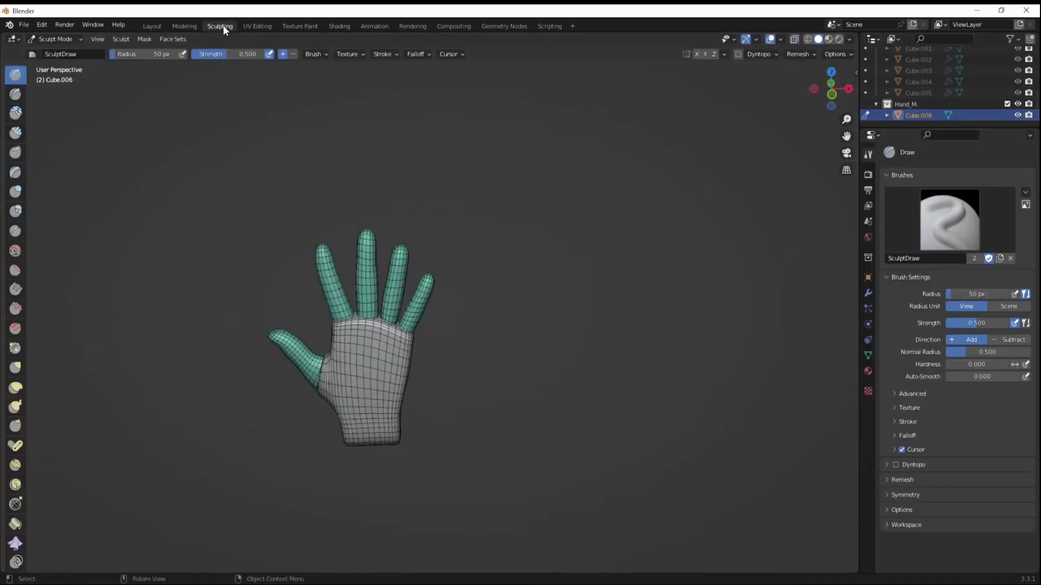
left_click(799, 54)
left_click(806, 75)
key("ctrl+r")
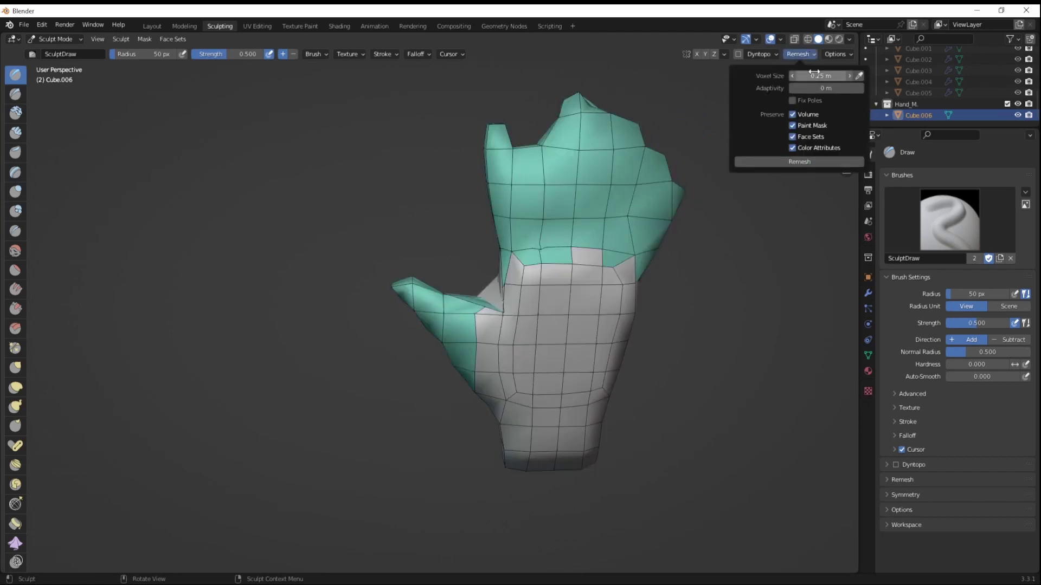
key("ctrl+z")
left_click(795, 53)
middle_click_drag(596, 271, 625, 243, "alt")
Step: In Edit Mode, select the linked ring finger and move it into place
key("Tab")
key("ctrl+l")
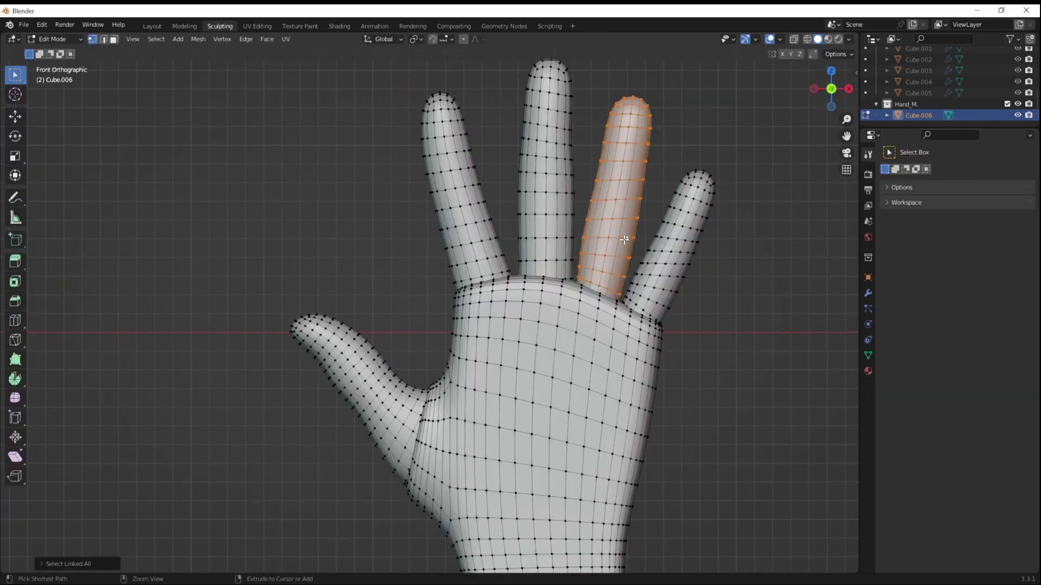
key("g")
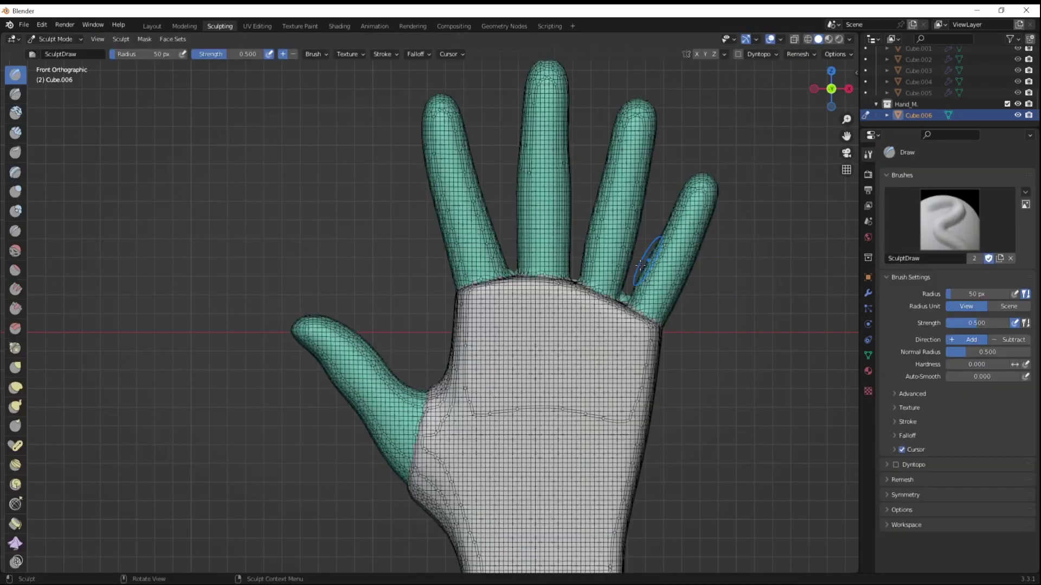
middle_click_drag(640, 264, 704, 379)
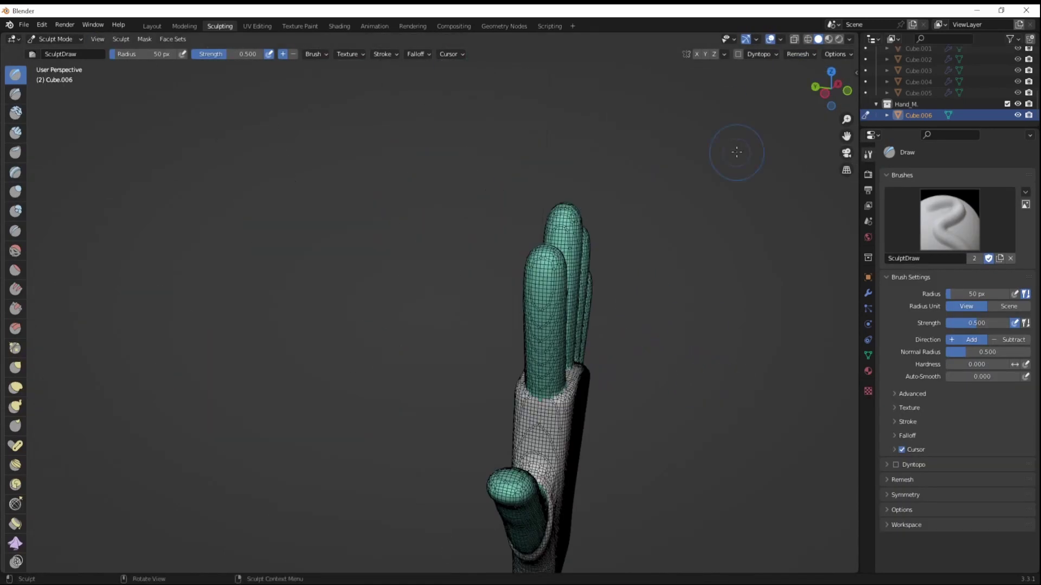
Step: Select the Clay Strips brush, enable Dyntopo with Detail Flood Fill, and hide the wireframe overlay
key("c")
left_click(738, 55)
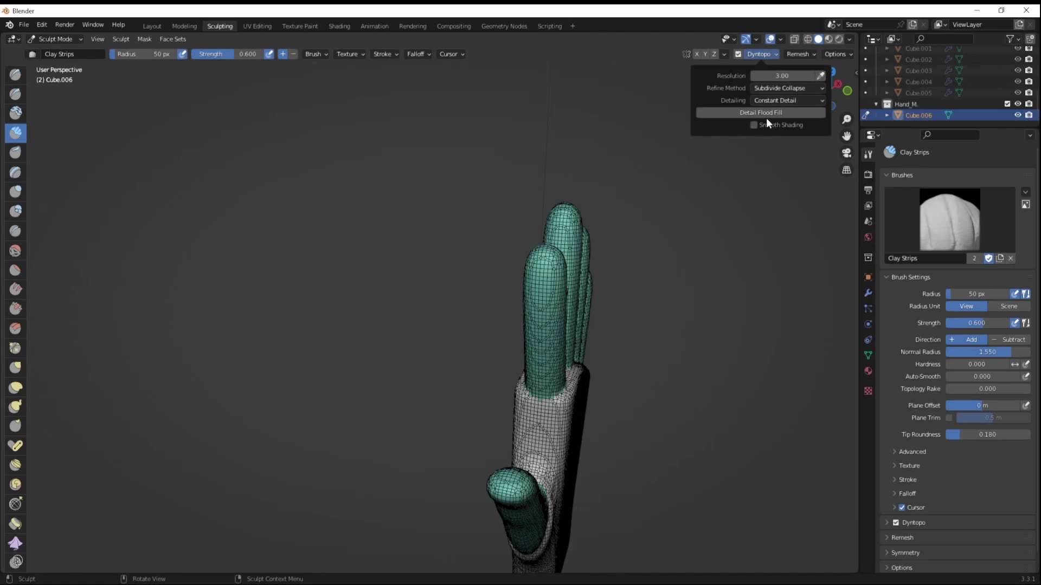
left_click(766, 113)
mouse_move(650, 401)
middle_mouse_down()
mouse_move(639, 321)
mouse_move(470, 355)
middle_mouse_up()
left_click(781, 39)
left_click(710, 224)
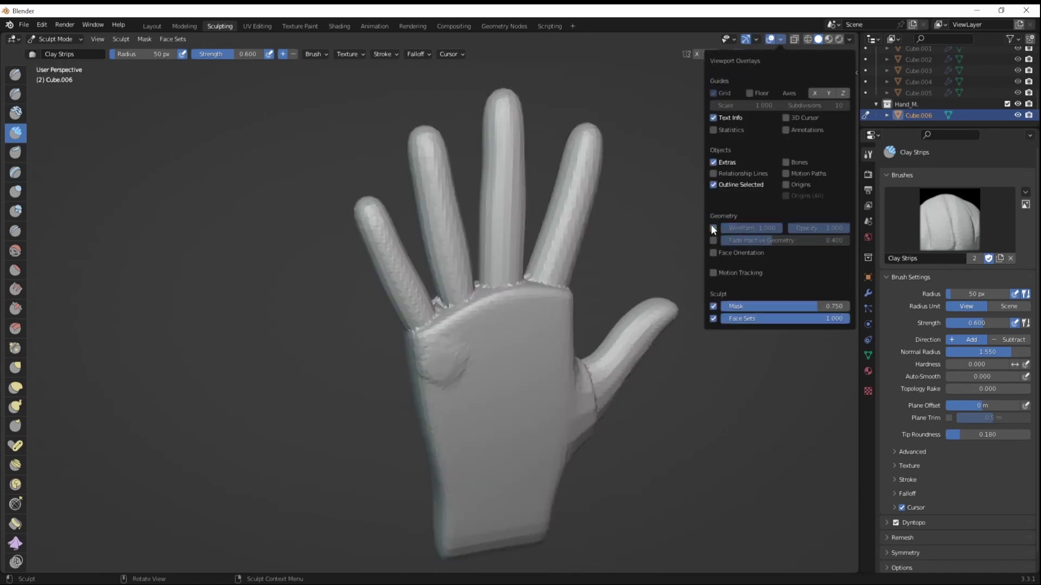
Step: Sculpt clay strokes for the palm pads and the bulge at the thumb base
left_click_drag(455, 366, 498, 336)
key("ctrl+KP_1")
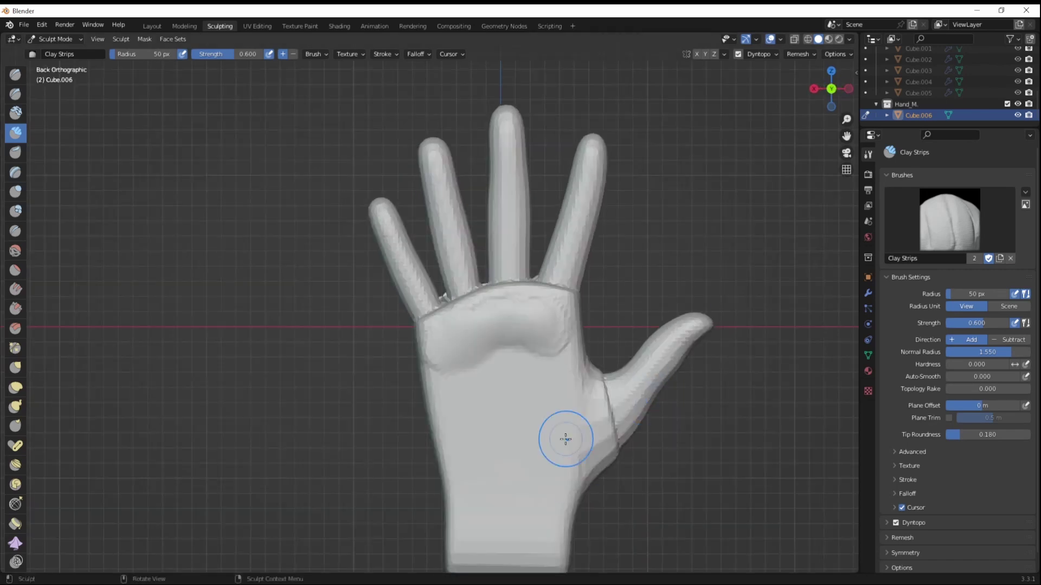
middle_click_drag(549, 470, 557, 430)
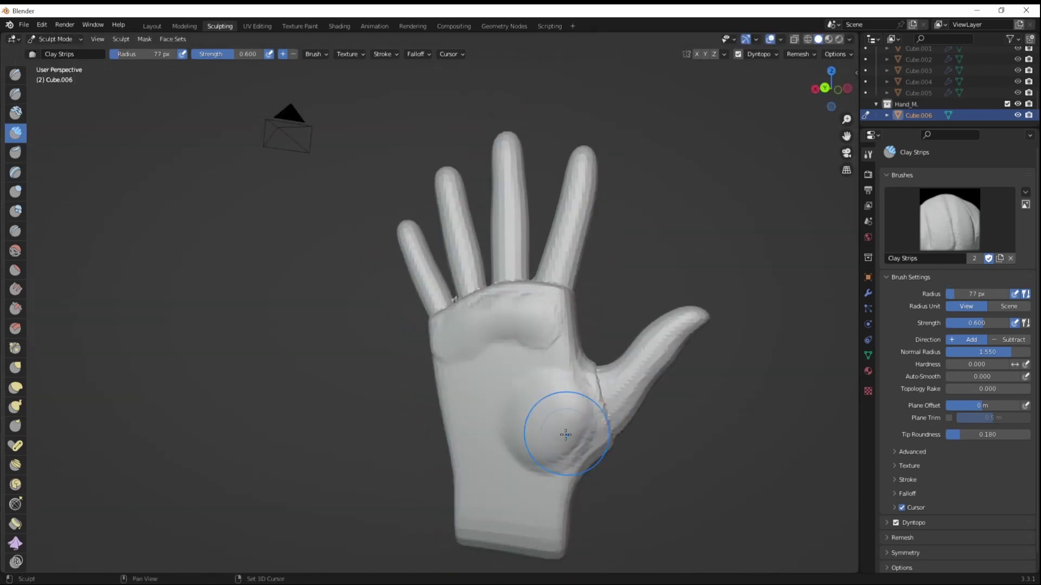
left_click_drag(558, 429, 542, 422)
key("ctrl+KP_1")
left_click_drag(491, 390, 485, 464)
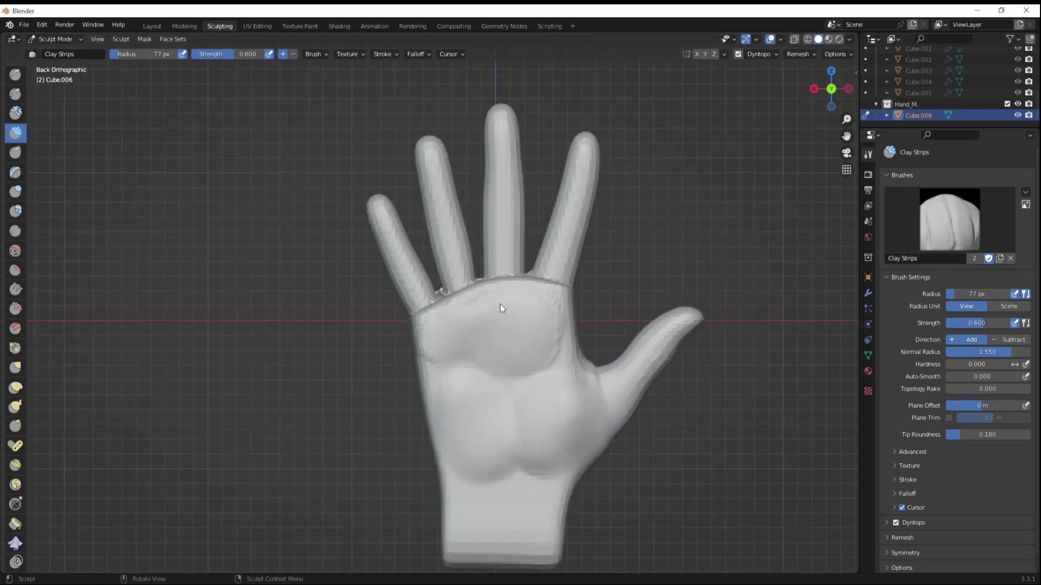
mouse_move(500, 305)
middle_mouse_down()
mouse_move(508, 372)
mouse_move(725, 360)
middle_mouse_up()
key("ctrl+KP_1")
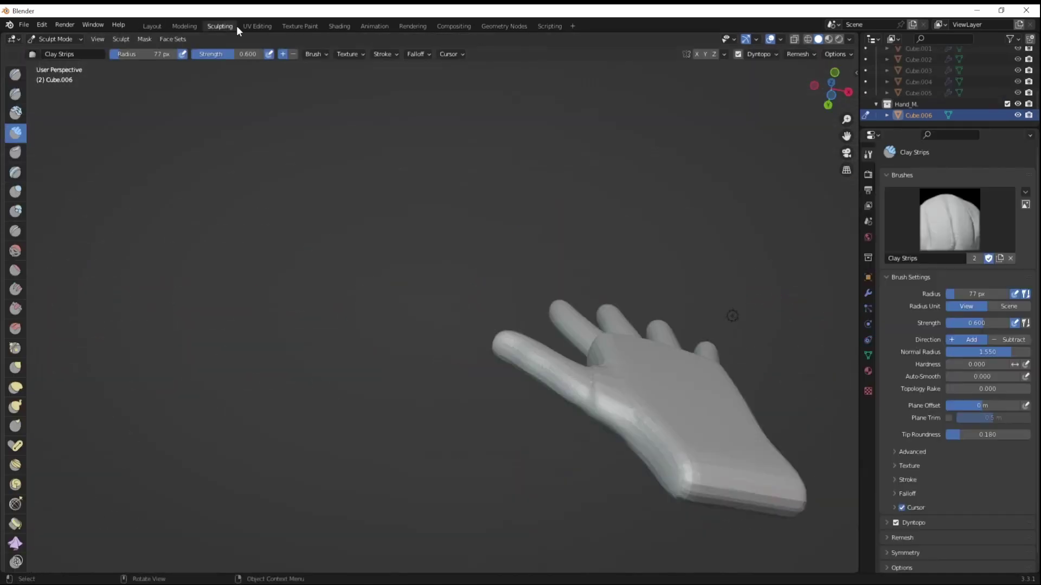
Step: Orbit and zoom around the hand to inspect the fingers and knuckles from several angles
middle_click_drag(521, 325, 596, 303)
mouse_move(576, 384)
middle_mouse_down()
mouse_move(453, 361)
mouse_move(441, 326)
mouse_move(418, 510)
mouse_move(422, 454)
mouse_move(551, 268)
mouse_move(599, 363)
middle_mouse_up()
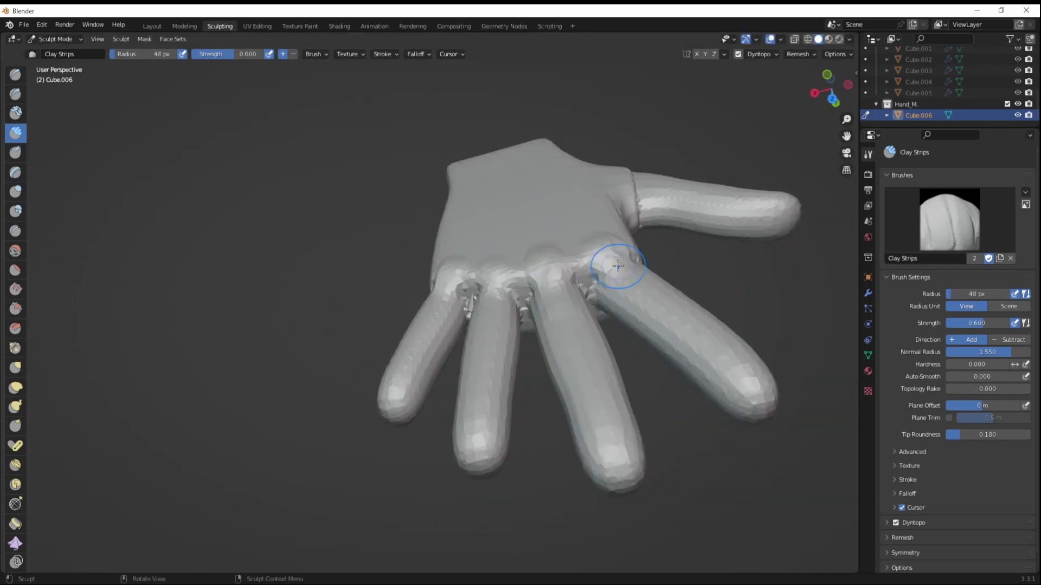
mouse_move(535, 250)
middle_mouse_down()
mouse_move(492, 456)
mouse_move(568, 472)
mouse_move(439, 275)
mouse_move(530, 251)
mouse_move(488, 325)
mouse_move(493, 283)
mouse_move(365, 360)
mouse_move(538, 389)
mouse_move(383, 378)
mouse_move(488, 298)
mouse_move(826, 216)
middle_mouse_up()
scroll(705, 304, "down", 5)
mouse_move(593, 384)
middle_mouse_down()
mouse_move(695, 379)
mouse_move(652, 386)
mouse_move(682, 465)
mouse_move(504, 211)
middle_mouse_up()
middle_click_drag(583, 245, 533, 211)
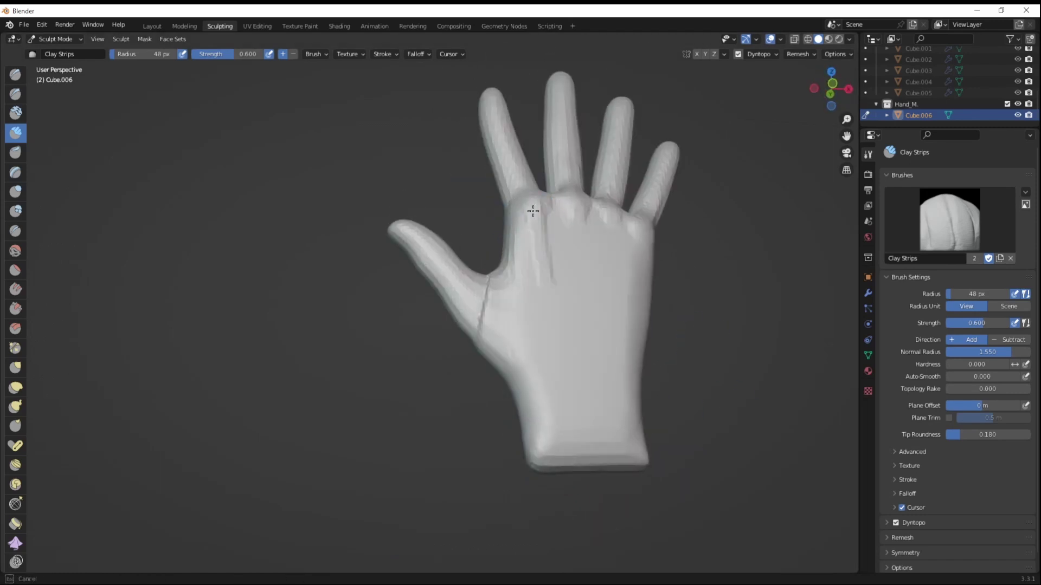
middle_click_drag(616, 333, 593, 258)
scroll(547, 268, "up", 3)
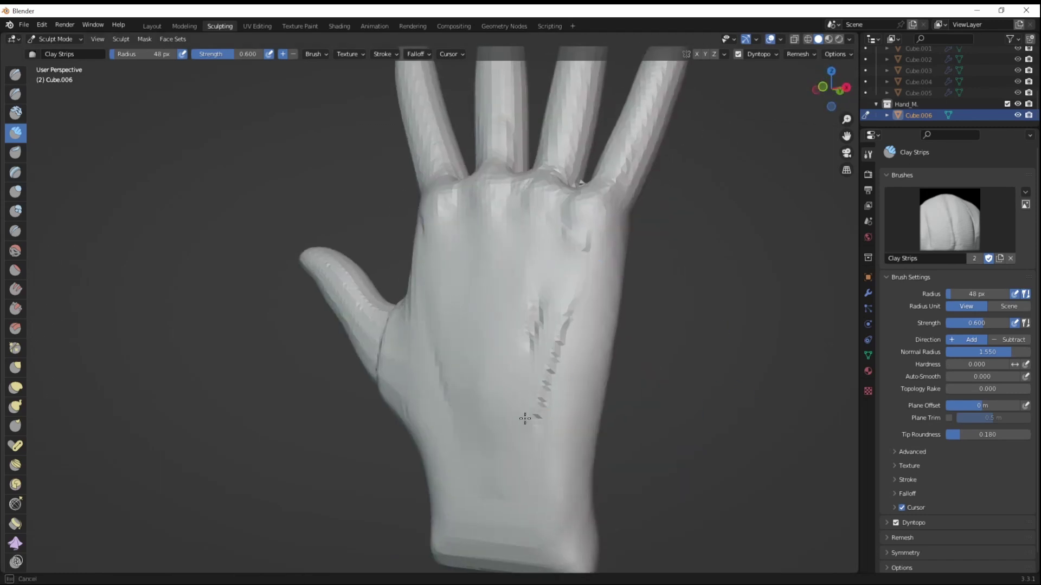
scroll(525, 419, "down", 3)
mouse_move(525, 419)
middle_mouse_down()
mouse_move(595, 321)
mouse_move(424, 250)
middle_mouse_up()
middle_click_drag(538, 352, 496, 436)
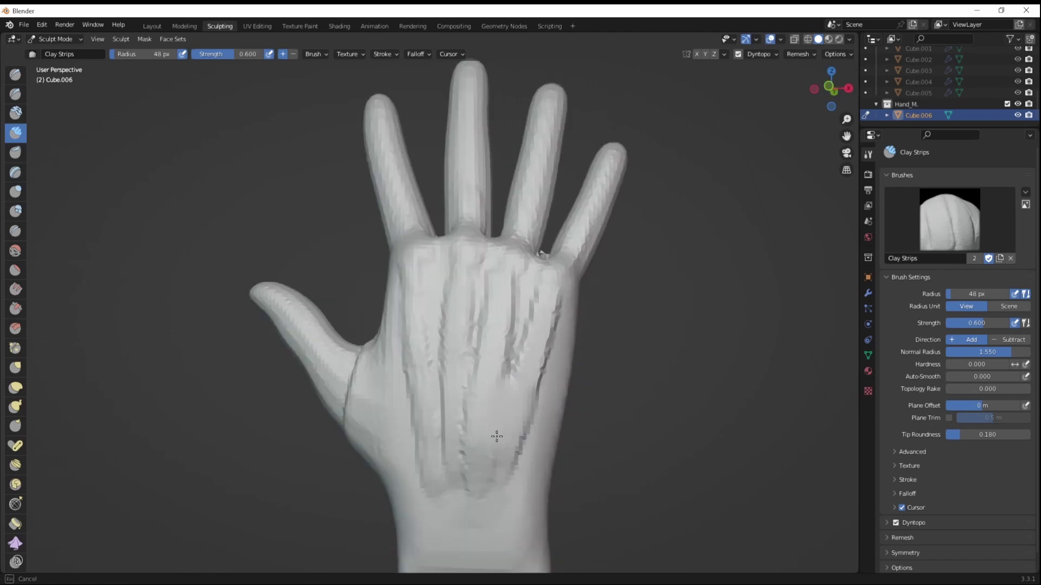
mouse_move(435, 495)
middle_mouse_down()
mouse_move(577, 232)
mouse_move(576, 349)
middle_mouse_up()
scroll(535, 302, "up", 3)
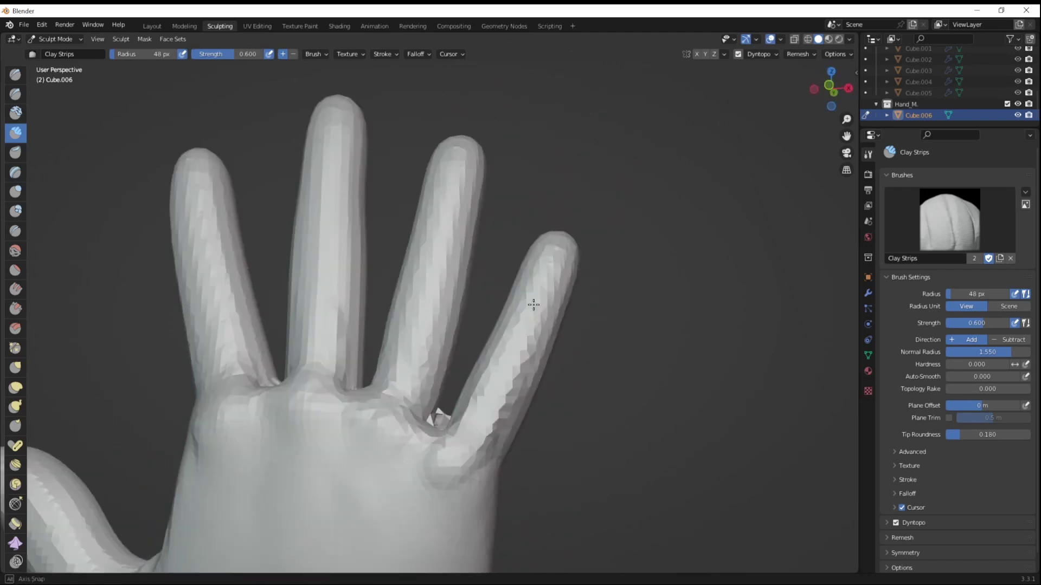
scroll(455, 414, "up", 2)
mouse_move(455, 414)
middle_mouse_down()
mouse_move(430, 407)
mouse_move(391, 311)
mouse_move(401, 325)
mouse_move(463, 318)
middle_mouse_up()
scroll(391, 310, "down", 4)
scroll(463, 318, "up", 2)
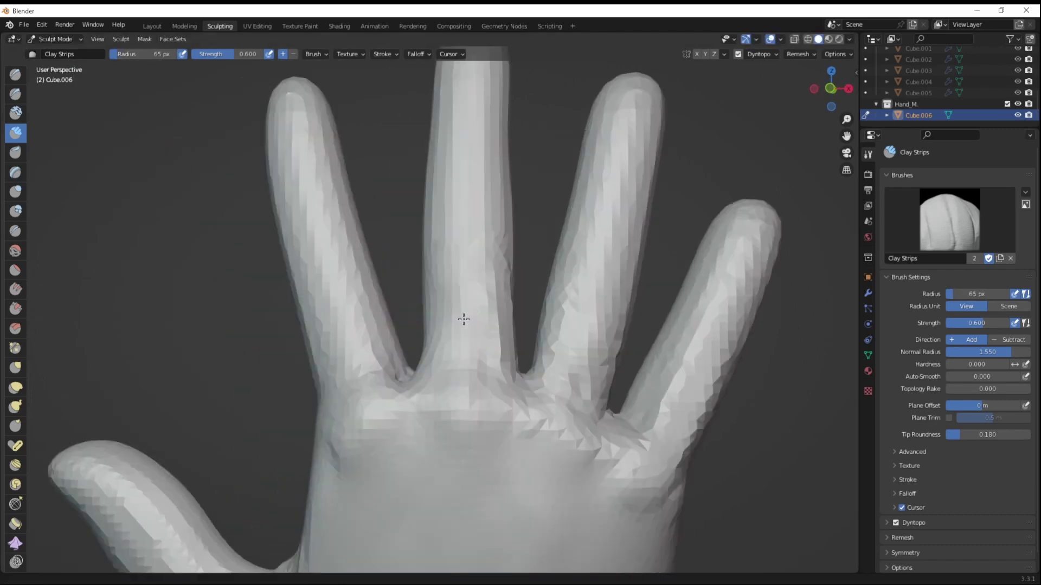
scroll(463, 318, "up", 2)
scroll(463, 217, "down", 4)
Step: Return to the front view and unhide the Refs reference photos
mouse_move(463, 217)
middle_mouse_down()
mouse_move(543, 325)
mouse_move(662, 383)
middle_mouse_up()
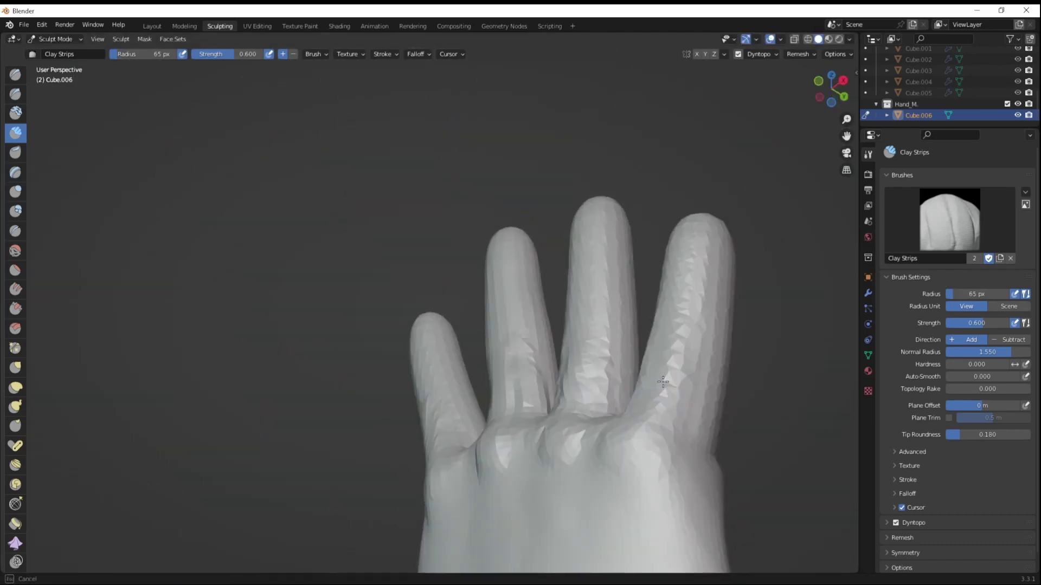
key("KP_1")
scroll(675, 510, "down", 2)
left_click_drag(949, 129, 948, 220)
left_click(1018, 97)
Step: Compare the fingers with the reference photo in X-ray using the Grab brush, then hide the photos
left_click(1017, 142)
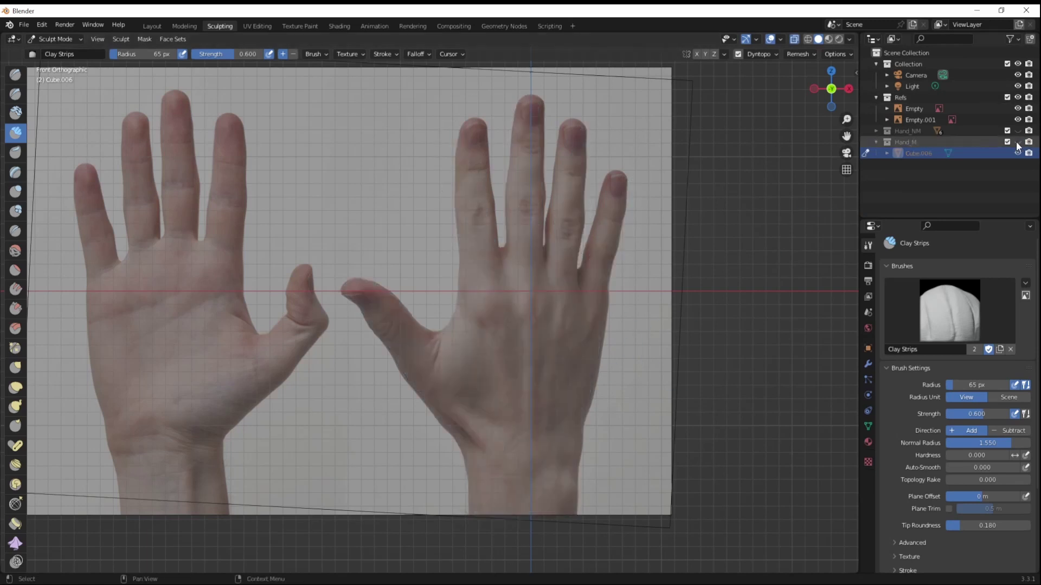
left_click(15, 406)
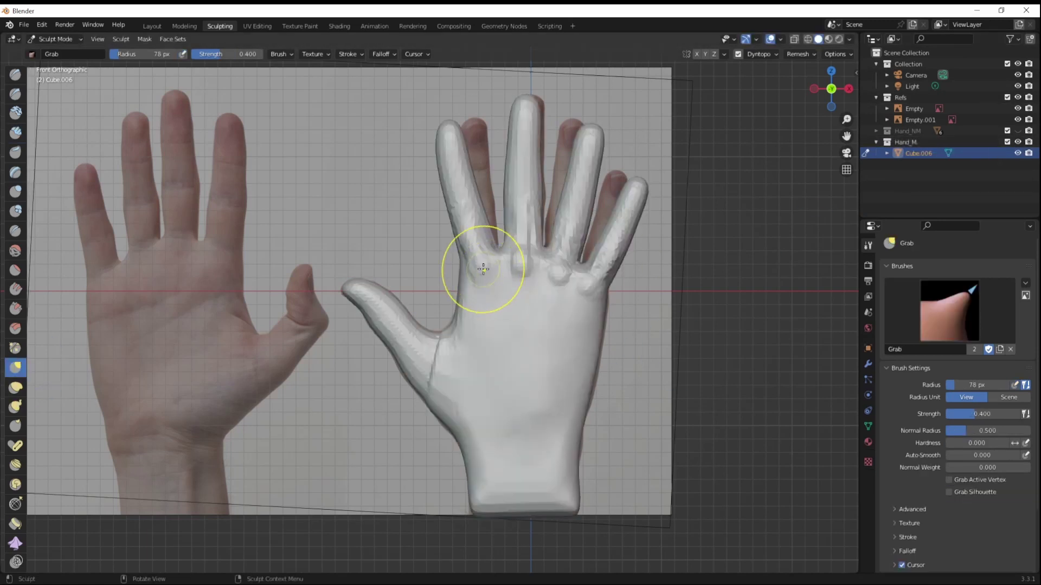
key("alt+z")
key("alt+z")
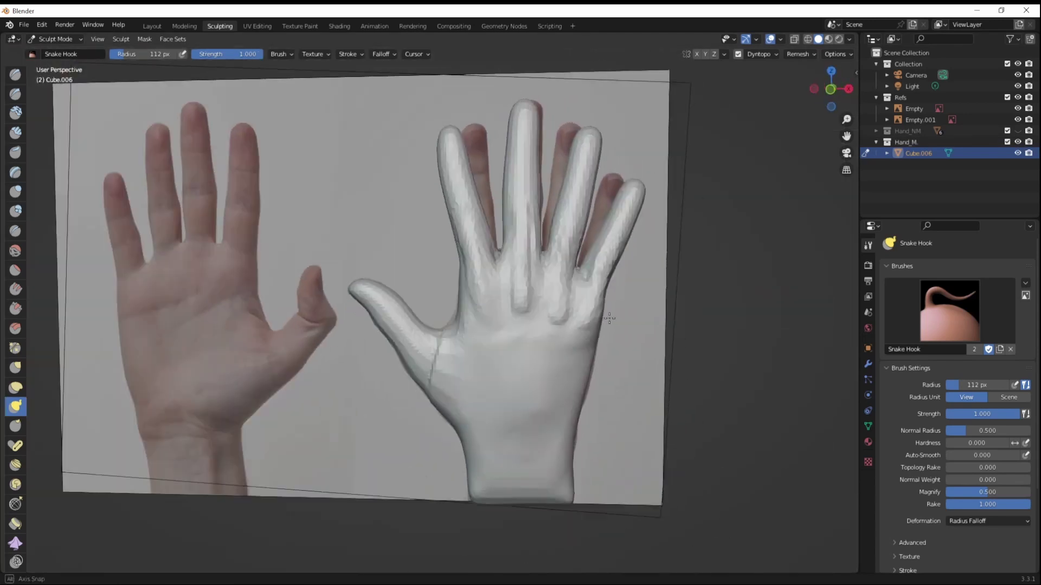
mouse_move(581, 318)
middle_mouse_down()
mouse_move(488, 303)
mouse_move(449, 324)
mouse_move(700, 260)
middle_mouse_up()
left_click(1017, 142)
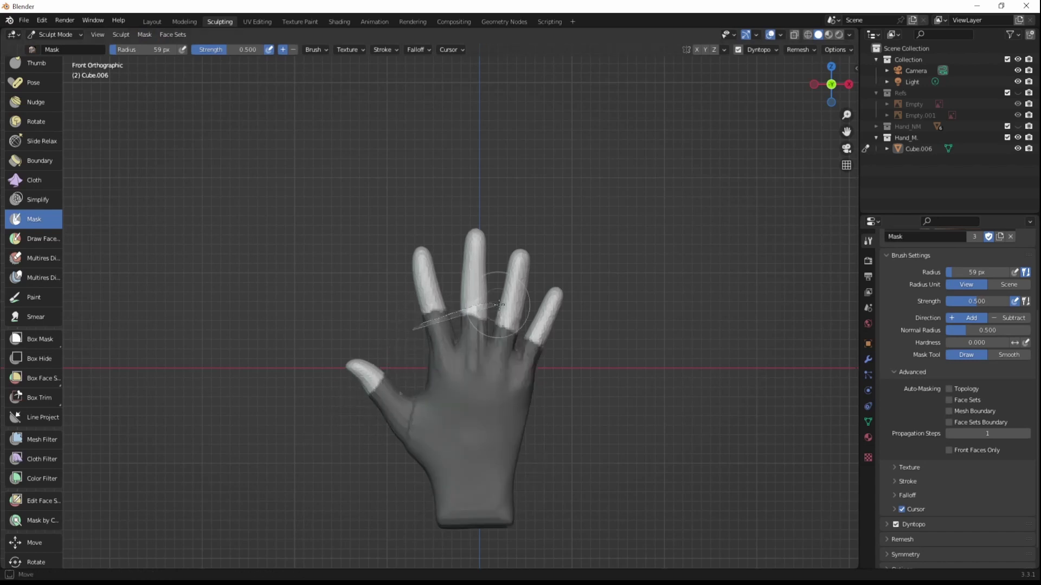
Step: Choose the Snake Hook brush and line up a front view of the fingers
mouse_move(562, 267)
middle_mouse_down()
mouse_move(539, 302)
mouse_move(681, 343)
mouse_move(701, 432)
mouse_move(819, 150)
mouse_move(830, 87)
mouse_move(786, 173)
mouse_move(823, 244)
mouse_move(748, 438)
mouse_move(448, 321)
mouse_move(637, 384)
mouse_move(648, 375)
middle_mouse_up()
mouse_move(660, 336)
middle_mouse_down()
mouse_move(645, 347)
mouse_move(667, 363)
mouse_move(200, 284)
middle_mouse_up()
scroll(49, 217, "up", 10)
left_click(43, 300)
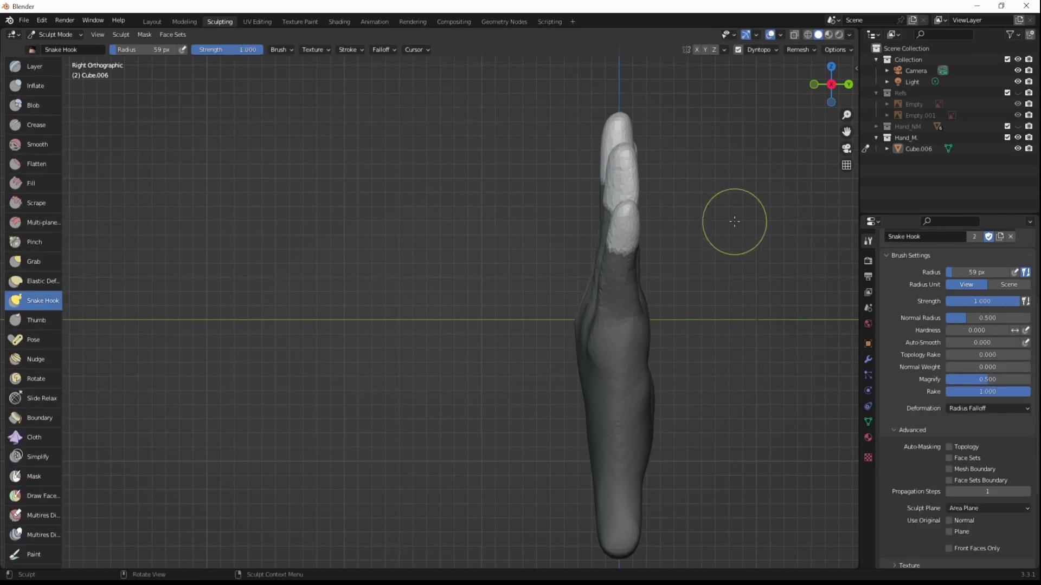
middle_click_drag(698, 217, 683, 230)
key("KP_1")
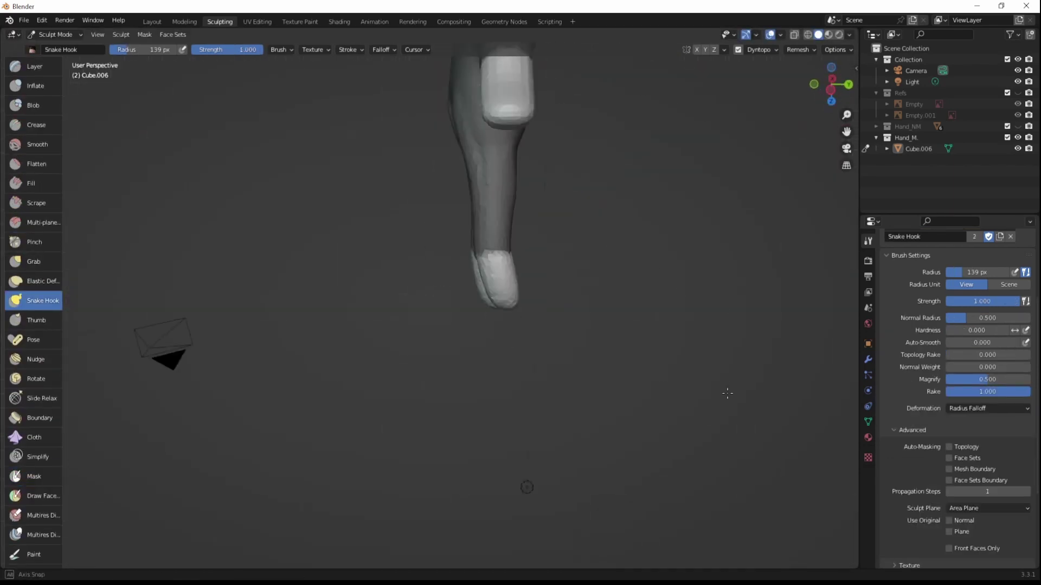
Step: Invert the finger mask via Mask > Invert Mask and Ctrl+I, checking side and front views
left_click(144, 35)
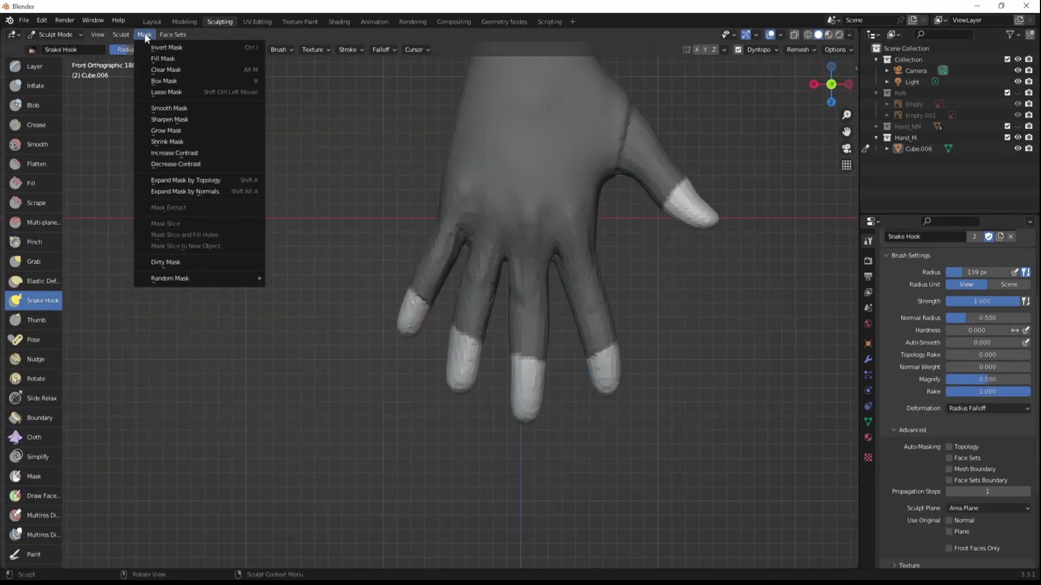
left_click(168, 47)
key("ctrl+i")
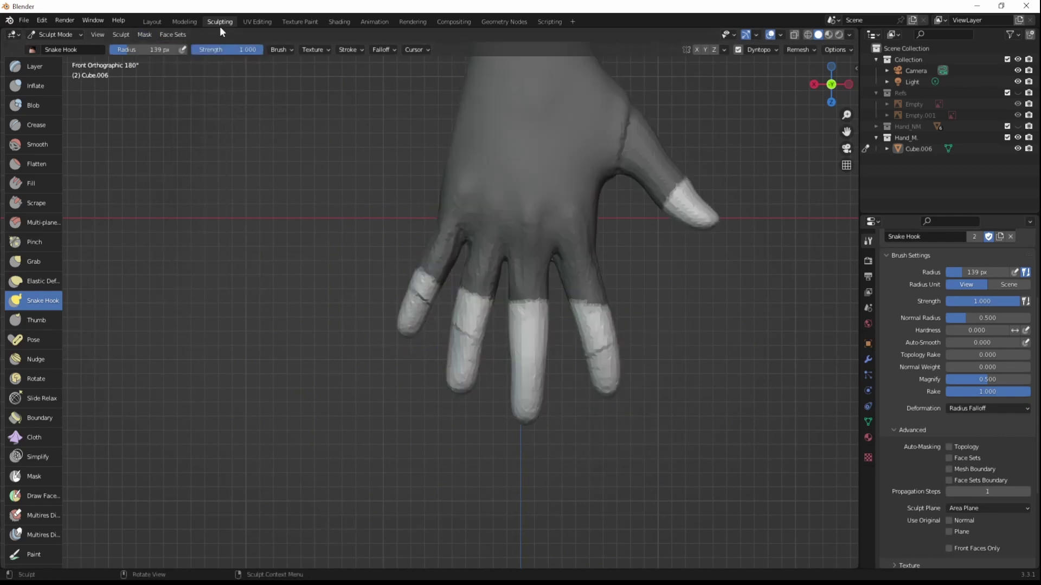
middle_click_drag(362, 432, 628, 203)
key("KP_3")
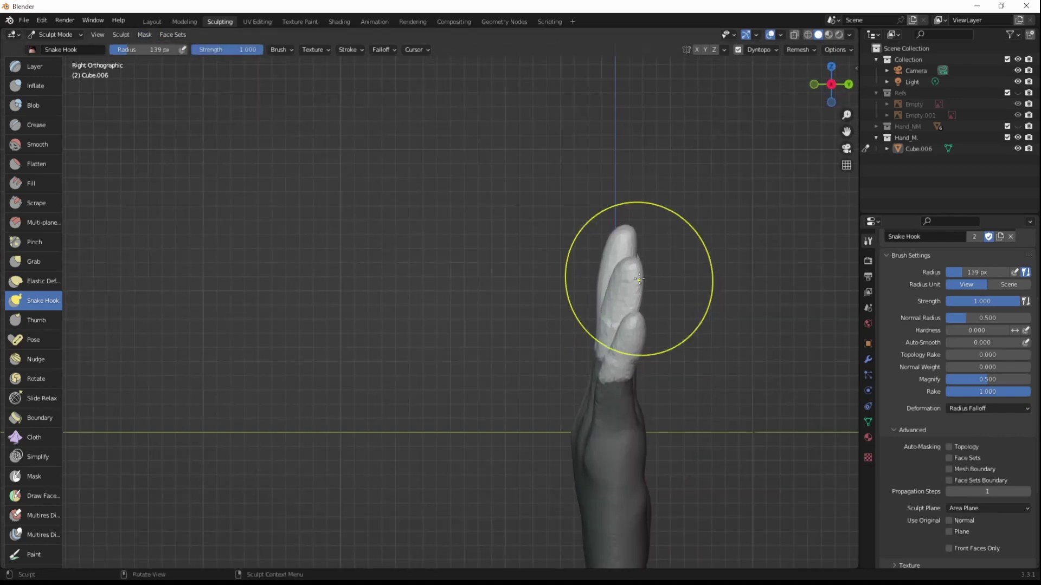
middle_click_drag(639, 279, 641, 299)
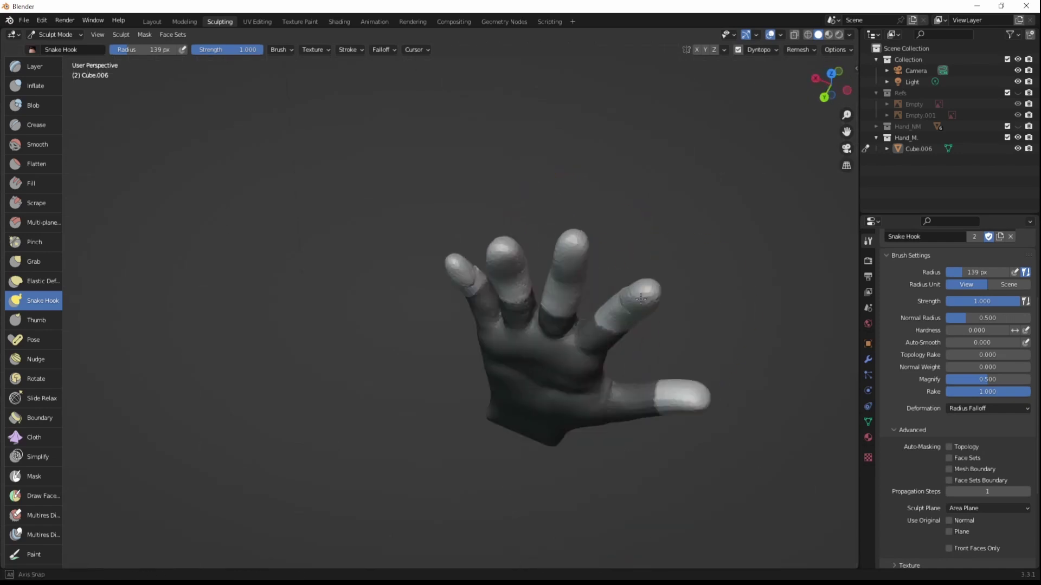
key("KP_3")
key("KP_1")
Step: Invert the mask twice more from the Mask menu so the fingers are unmasked
left_click(145, 34)
left_click(174, 60)
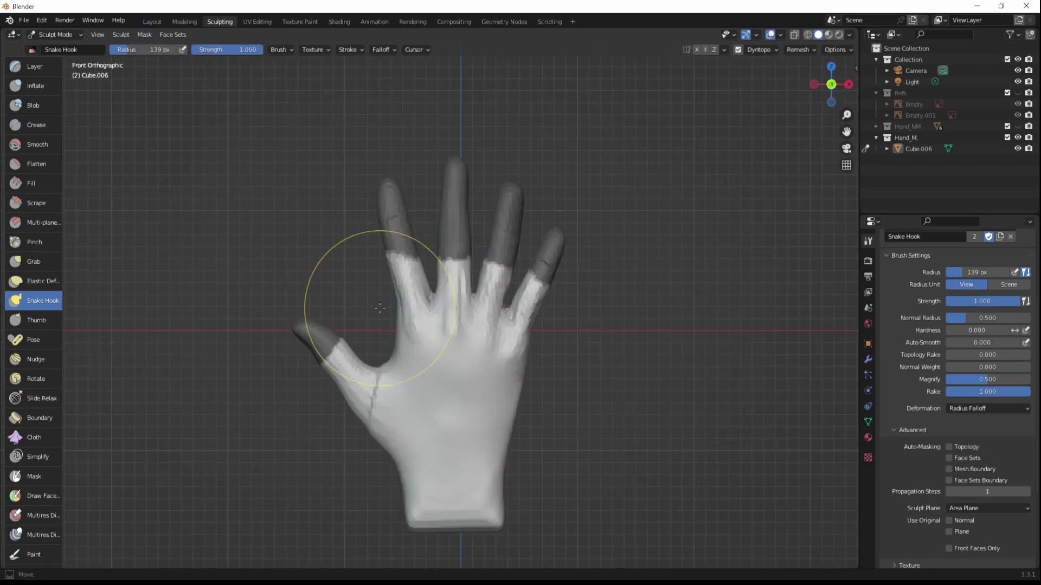
left_click(144, 35)
left_click(174, 48)
key("ctrl+KP_3")
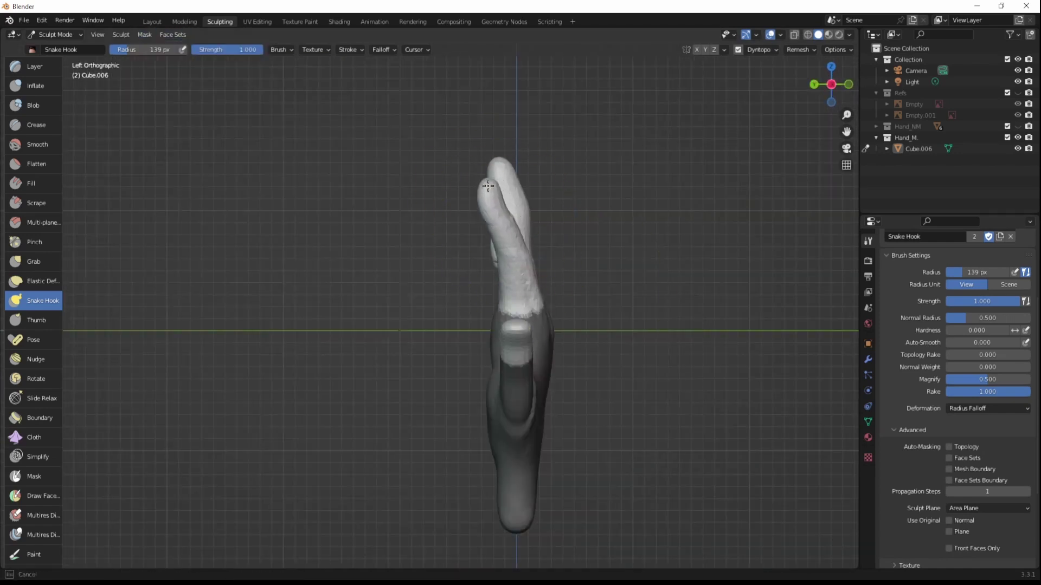
Step: Curl the unmasked fingers forward with the Grab and Snake Hook brushes from the left side view
key("g")
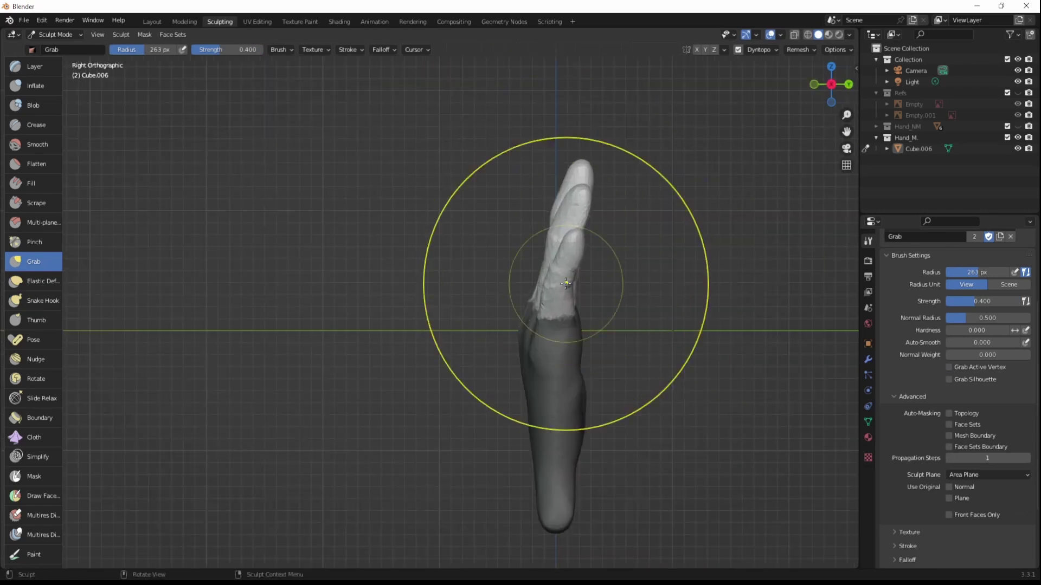
middle_click_drag(502, 183, 683, 304)
key("ctrl+KP_3")
key("k")
key("f")
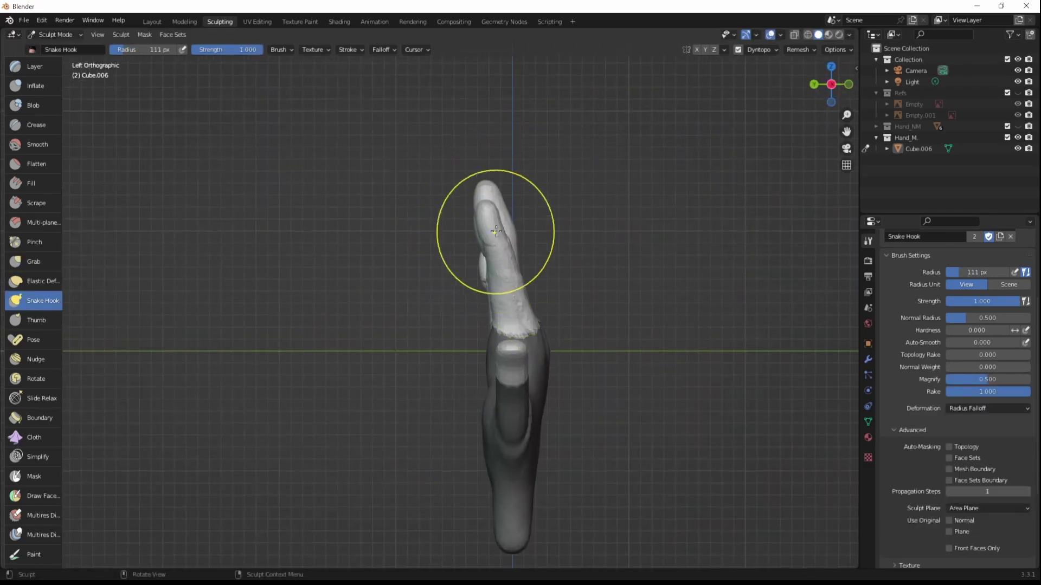
middle_click_drag(496, 231, 771, 383)
Step: Invert the mask so the palm is editable, and show the sidebar's View tab
left_click(144, 34)
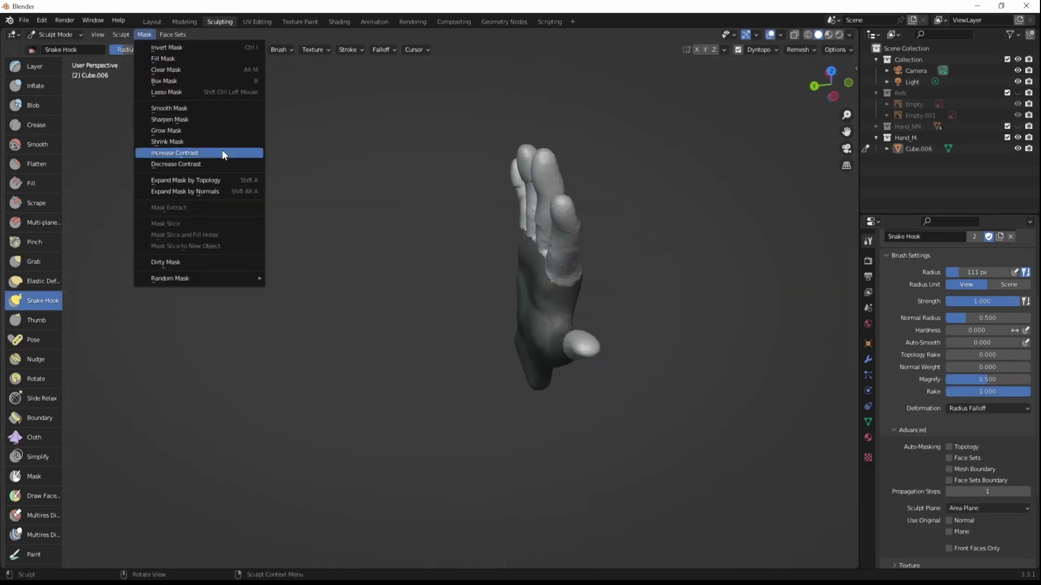
left_click(179, 47)
key("ctrl+KP_1")
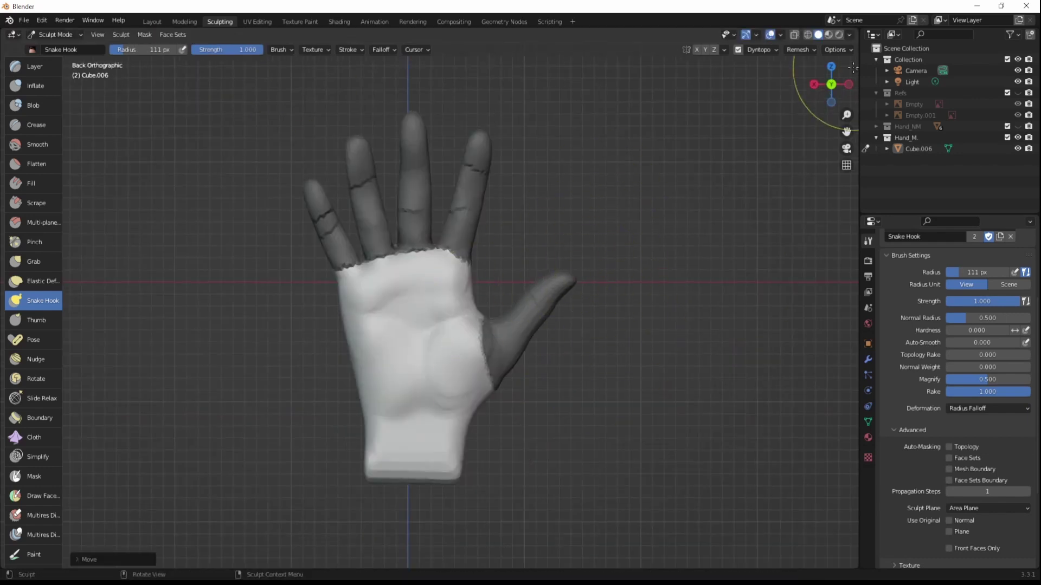
left_click(853, 68)
left_click(852, 117)
Step: Set the brush radius to 51 px and orbit to inspect the palm, fingertips and back of the hand
middle_click_drag(623, 282, 542, 387)
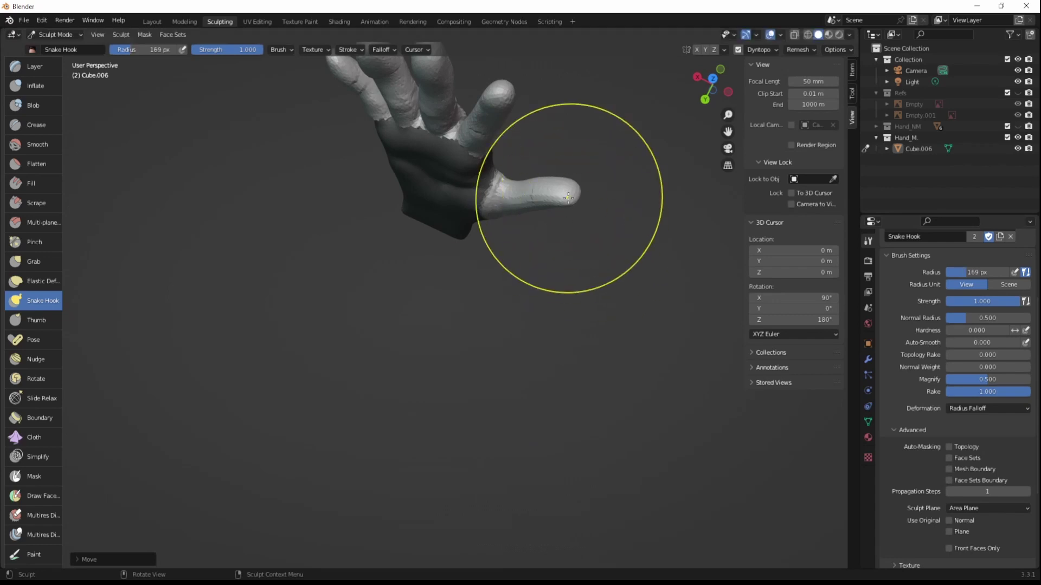
mouse_move(568, 198)
middle_mouse_down()
mouse_move(290, 262)
mouse_move(566, 250)
mouse_move(505, 280)
middle_mouse_up()
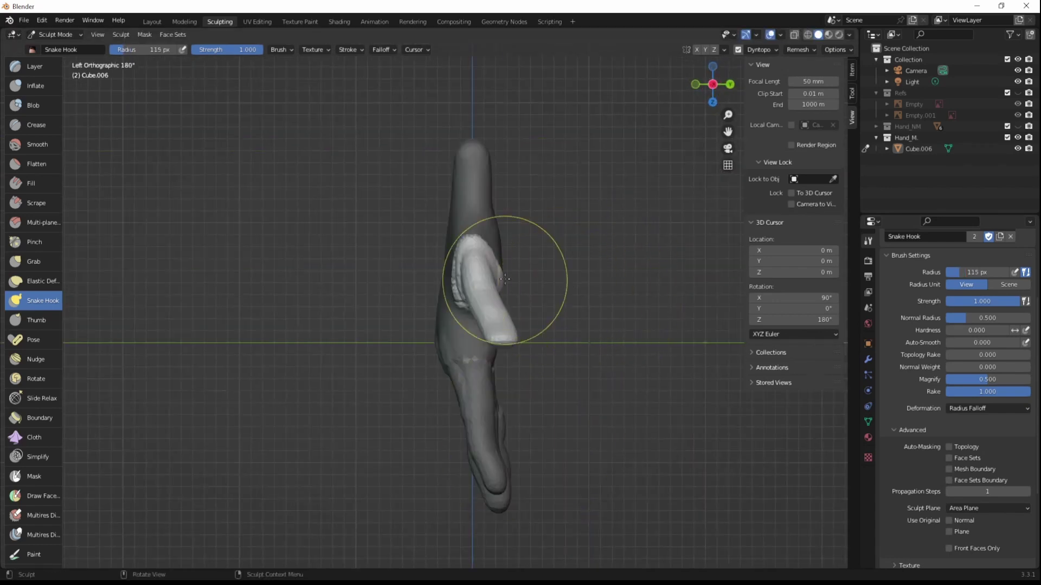
mouse_move(516, 336)
middle_mouse_down()
mouse_move(662, 217)
mouse_move(558, 302)
mouse_move(628, 422)
mouse_move(552, 309)
mouse_move(593, 395)
mouse_move(697, 401)
middle_mouse_up()
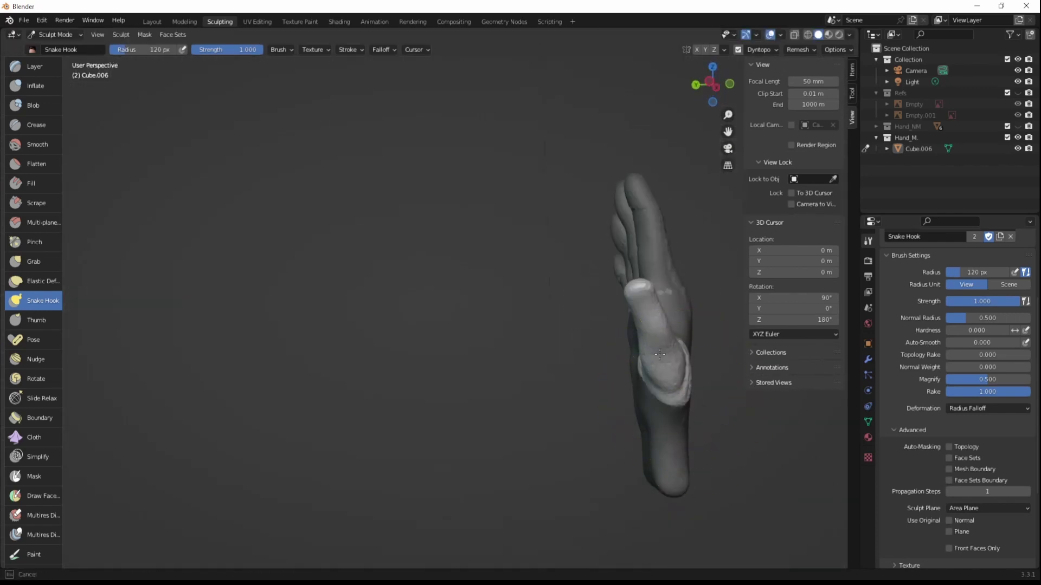
left_click(650, 338)
mouse_move(650, 338)
middle_mouse_down()
mouse_move(539, 372)
mouse_move(412, 379)
mouse_move(370, 431)
mouse_move(471, 291)
middle_mouse_up()
middle_click_drag(214, 320, 538, 259)
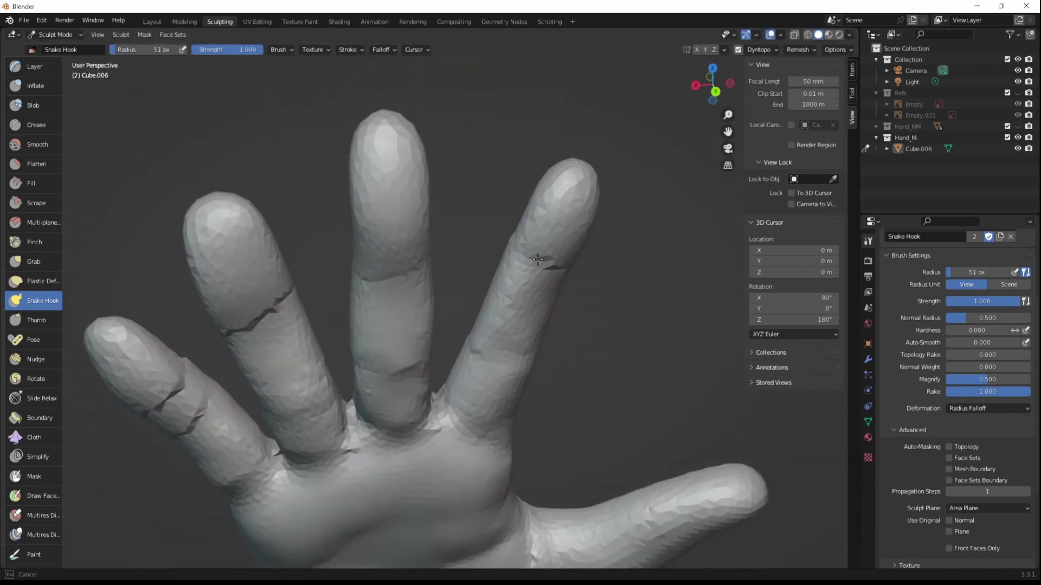
scroll(186, 360, "down", 3)
mouse_move(186, 360)
middle_mouse_down()
mouse_move(609, 453)
mouse_move(353, 497)
mouse_move(564, 318)
mouse_move(631, 542)
mouse_move(625, 437)
middle_mouse_up()
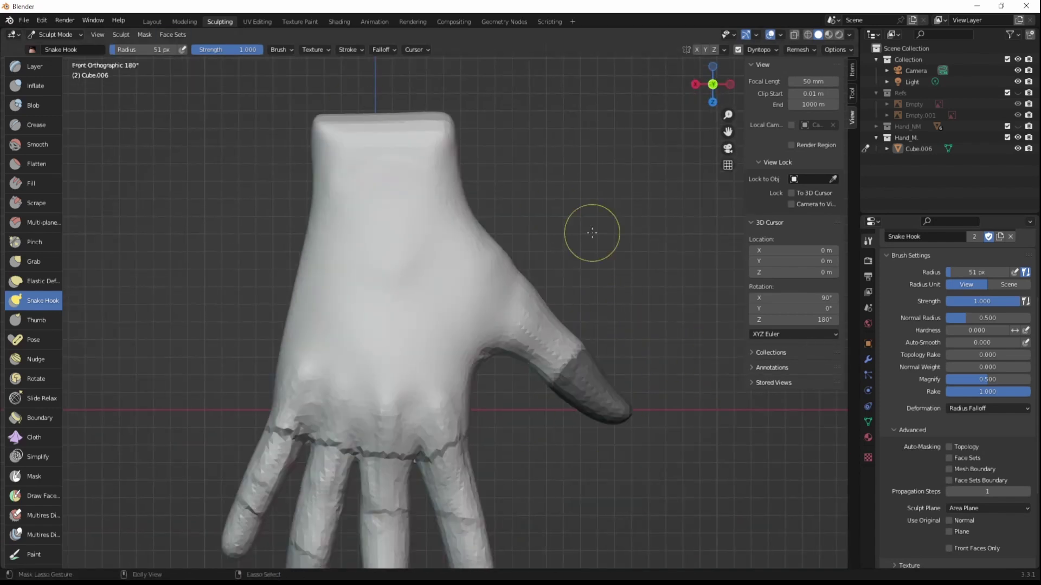
Step: Invert the mask to free the thumb tip and pull it down and outward with Grab
key("ctrl+i")
left_click(44, 262)
left_click_drag(624, 415, 607, 435)
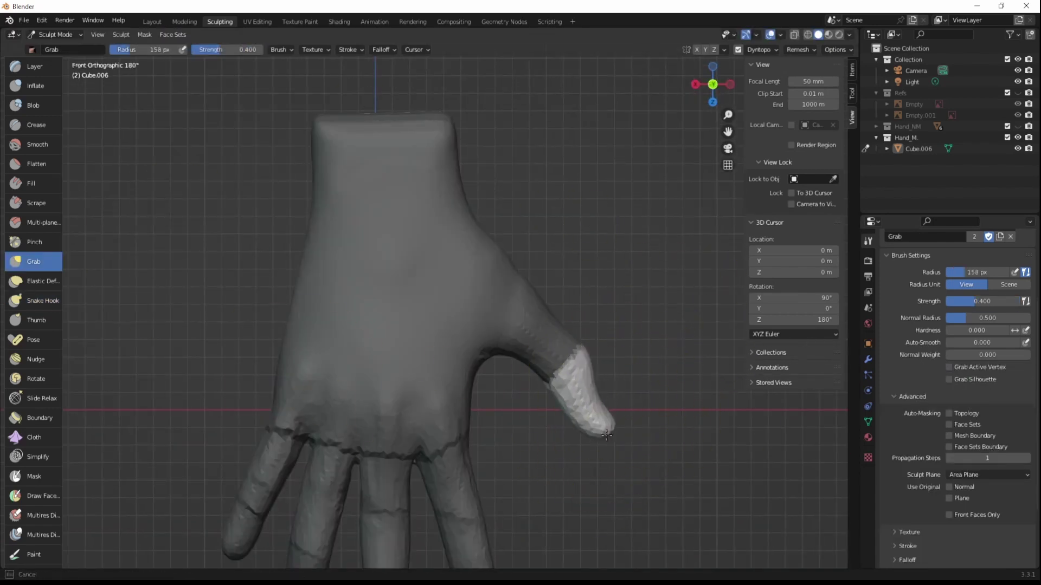
middle_click_drag(620, 415, 666, 307, "alt")
key("ctrl+i")
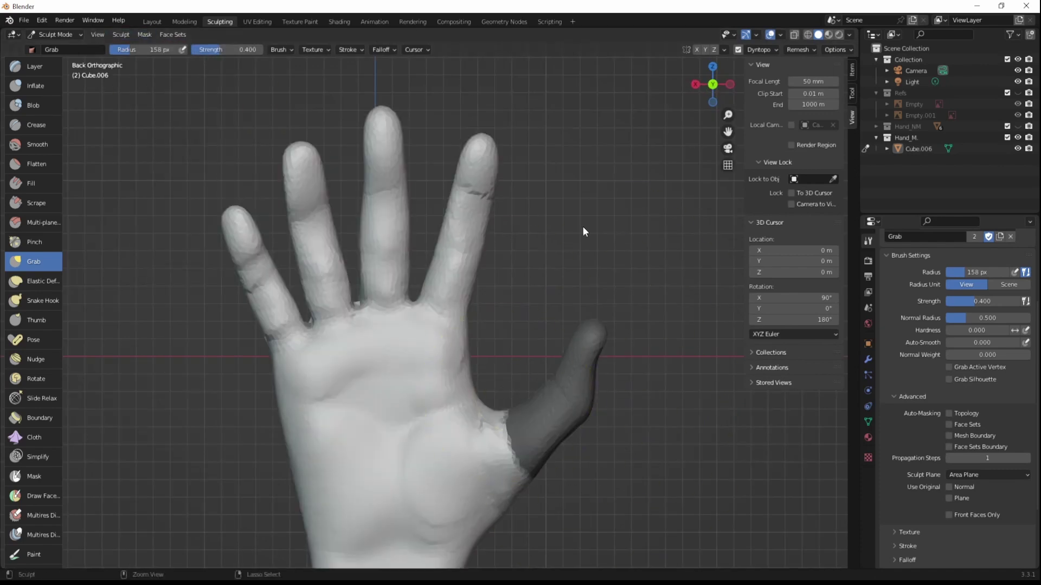
key("ctrl+i")
key("k")
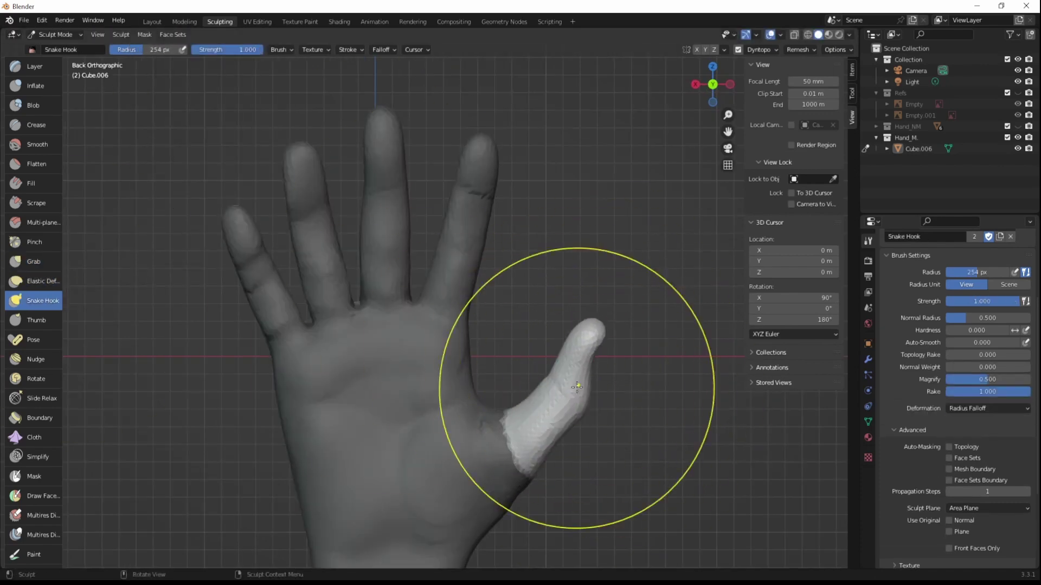
left_click(42, 263)
Step: Enlarge the Grab brush to 500 px and orbit around to check the bent thumb
middle_click_drag(561, 378, 598, 446, "alt")
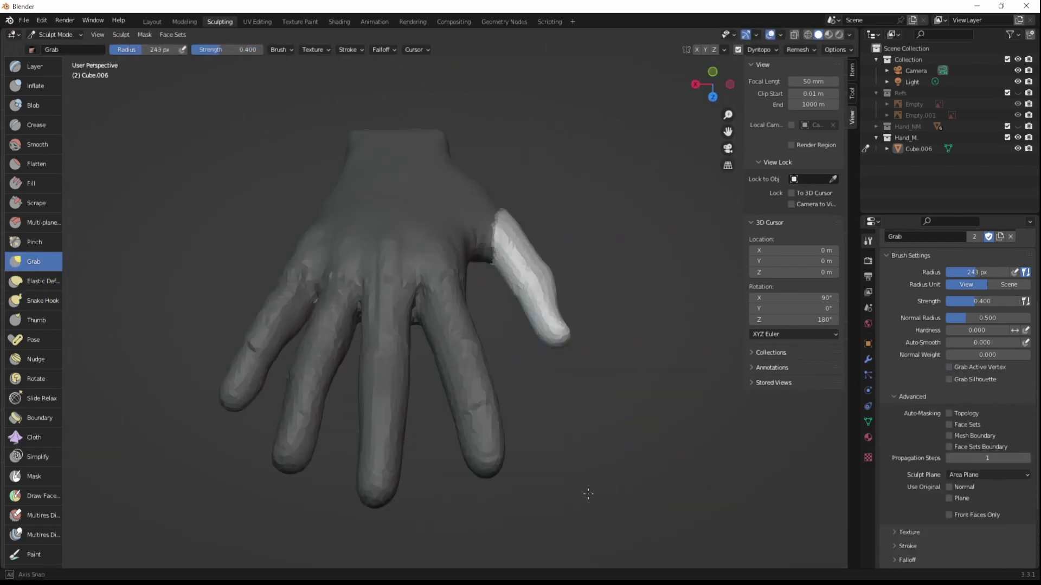
middle_click_drag(602, 353, 618, 390, "alt")
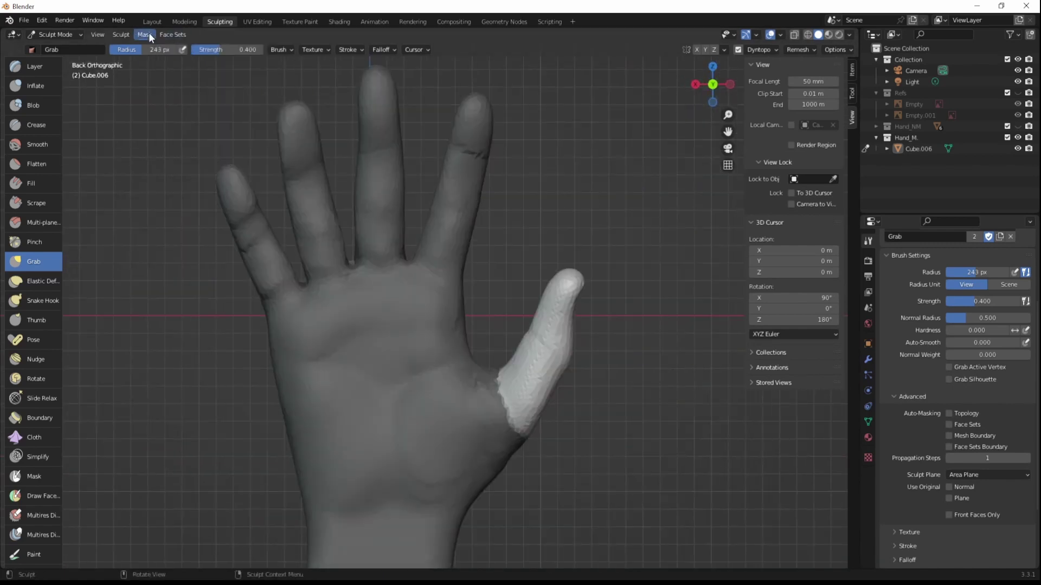
scroll(620, 409, "up", 2)
key("f")
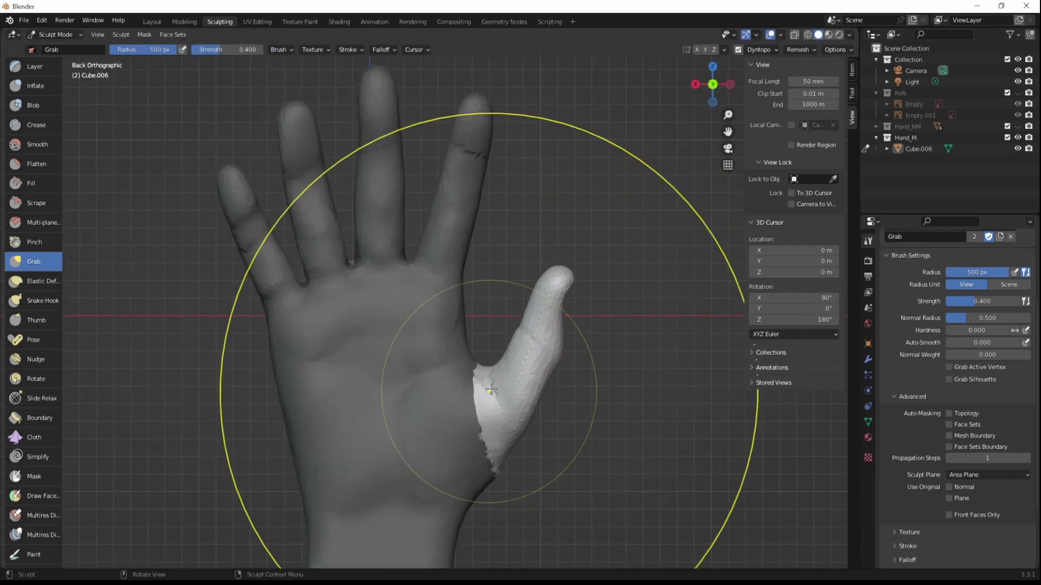
left_click(558, 312)
mouse_move(558, 312)
middle_mouse_down()
mouse_move(678, 498)
mouse_move(511, 333)
middle_mouse_up()
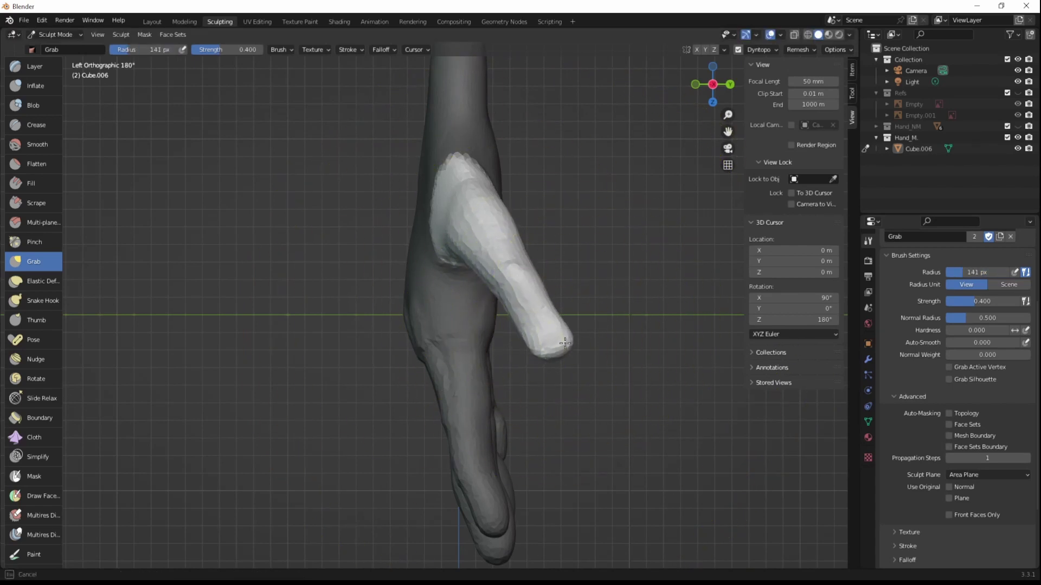
mouse_move(564, 342)
middle_mouse_down("alt")
mouse_move(545, 221)
mouse_move(502, 422)
middle_mouse_up("alt")
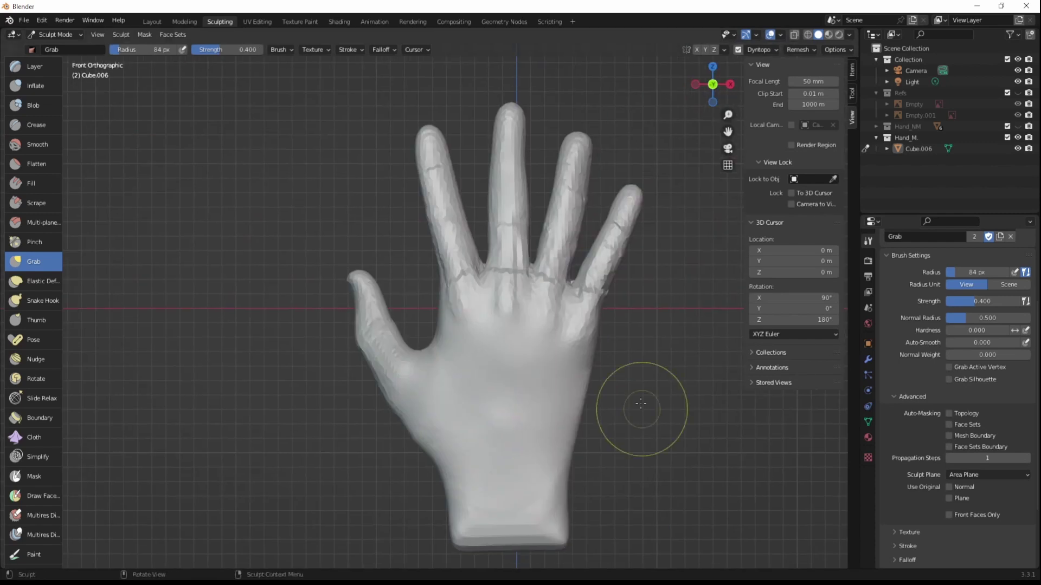
scroll(641, 404, "up", 5)
middle_click_drag(640, 404, 539, 417)
scroll(246, 283, "down", 5)
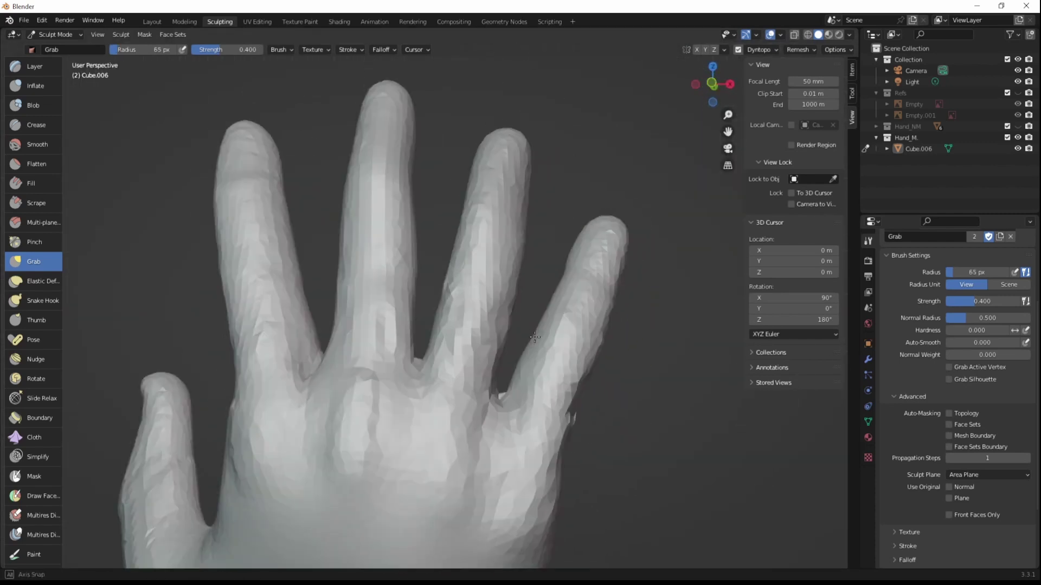
middle_click_drag(246, 283, 397, 437, "alt")
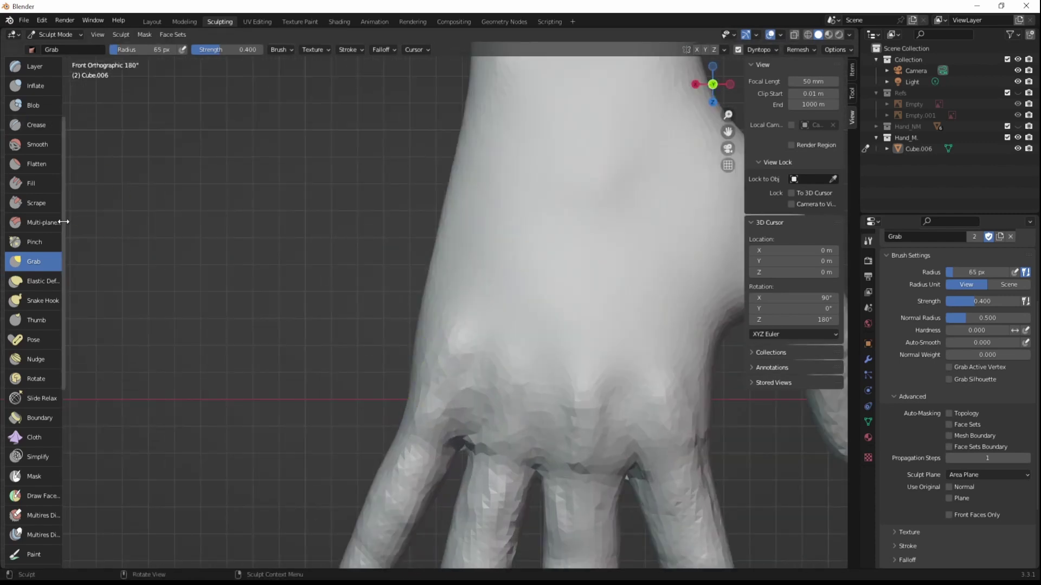
Step: Frame the hand in front view and pull the pinky's base down and outward with Grab
key("c")
key("KP_1")
scroll(418, 265, "down", 5)
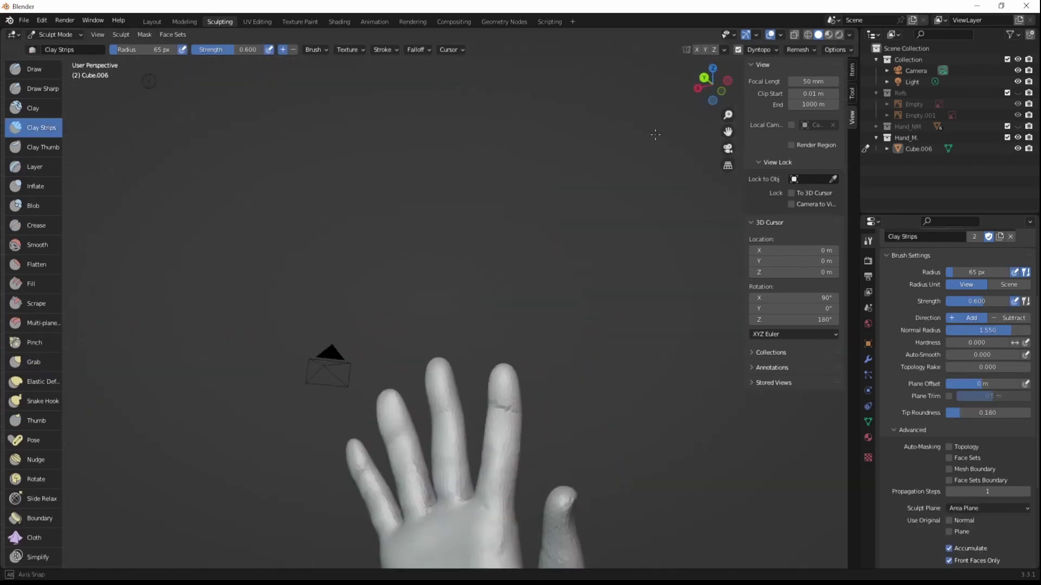
middle_click_drag(418, 265, 600, 325, "shift")
scroll(600, 326, "up", 2)
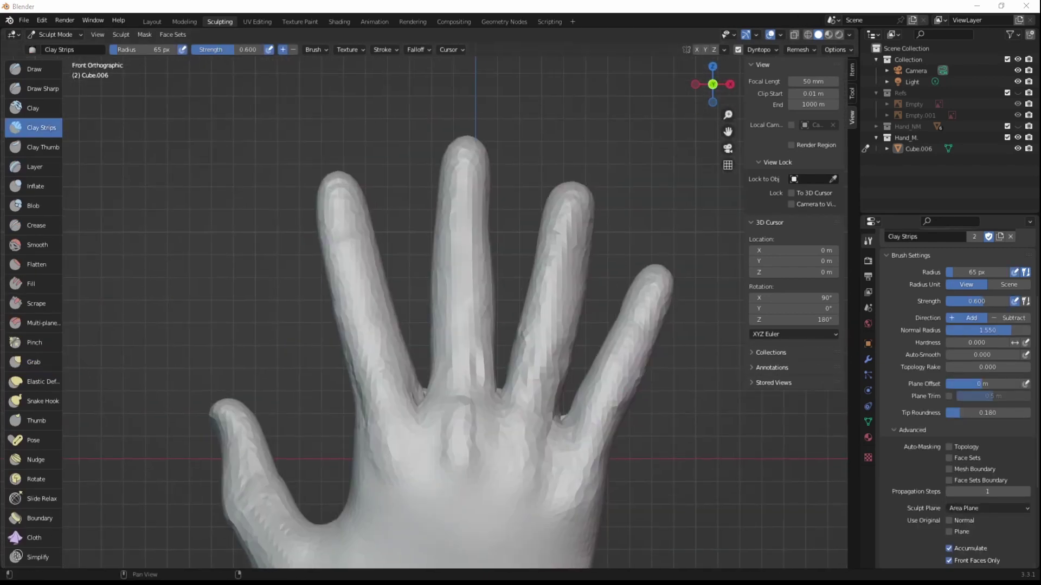
scroll(673, 330, "up", 3)
key("g")
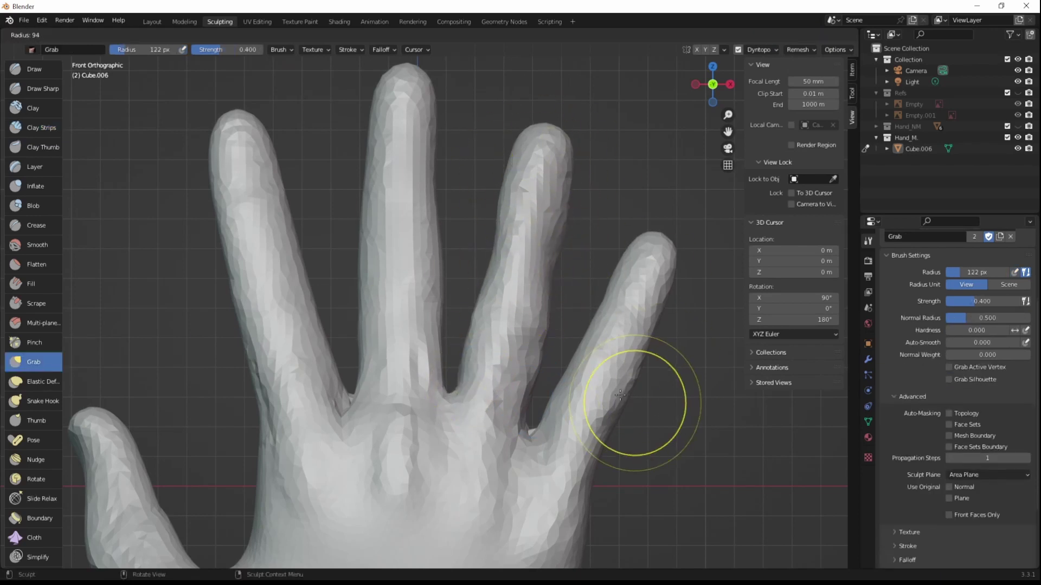
left_click_drag(567, 417, 595, 456)
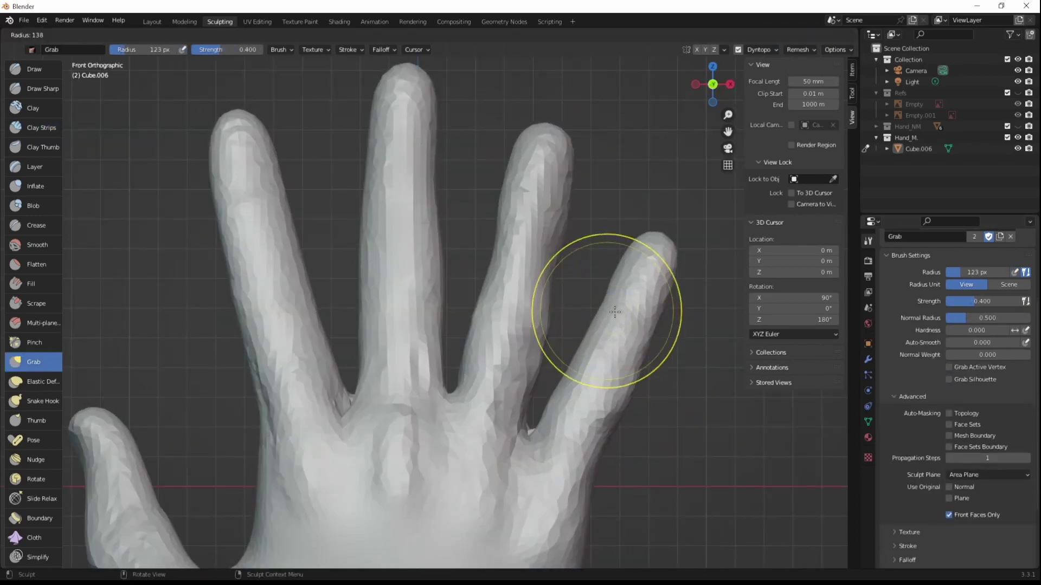
Step: Shrink the Grab brush to about 98 px and briefly show, then hide, the reference images
key("c")
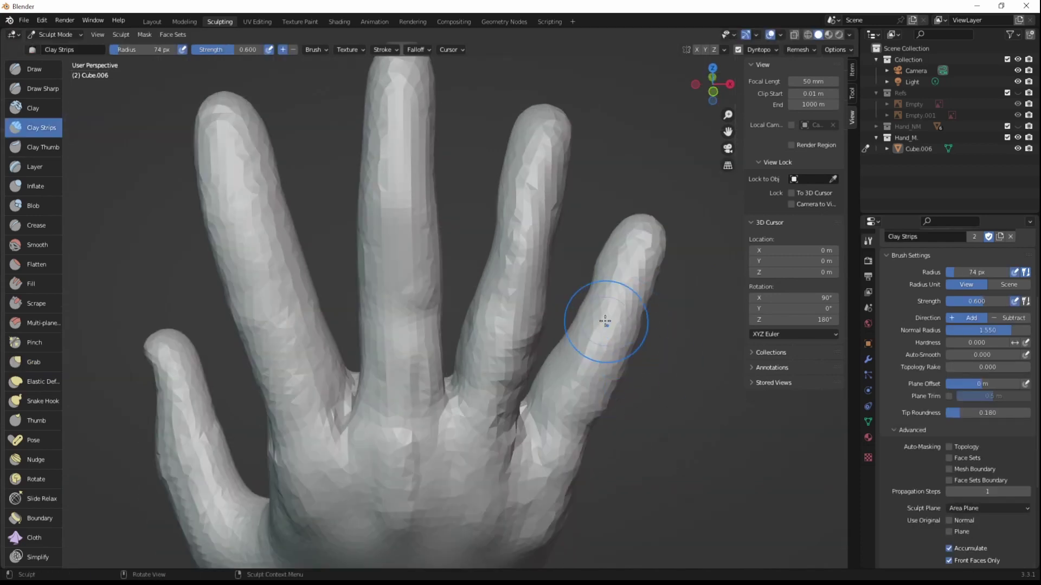
mouse_move(670, 349)
middle_mouse_down()
mouse_move(557, 348)
mouse_move(631, 371)
mouse_move(659, 243)
mouse_move(623, 304)
mouse_move(638, 331)
middle_mouse_up()
scroll(638, 331, "down", 3)
middle_click_drag(607, 379, 553, 421, "shift")
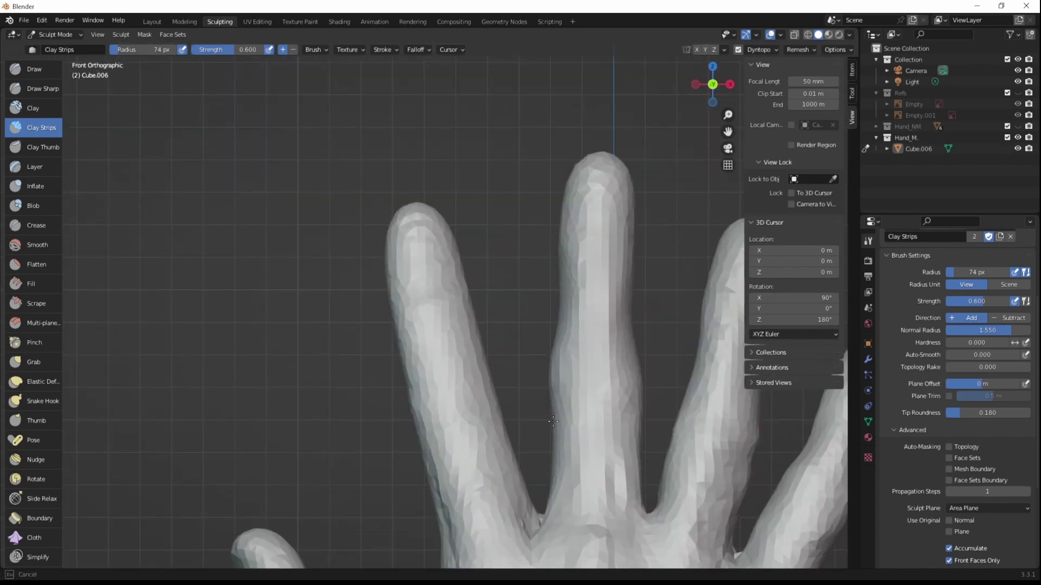
mouse_move(663, 293)
middle_mouse_down()
mouse_move(627, 360)
mouse_move(533, 370)
mouse_move(570, 422)
middle_mouse_up()
key("g")
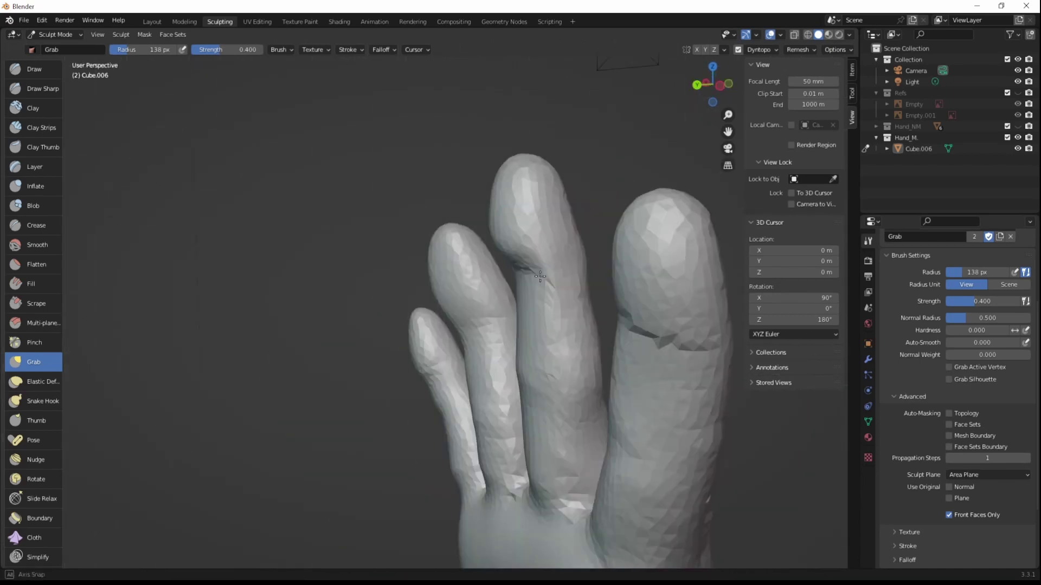
left_click_drag(547, 285, 591, 260)
scroll(417, 312, "down", 2)
left_click(1018, 93)
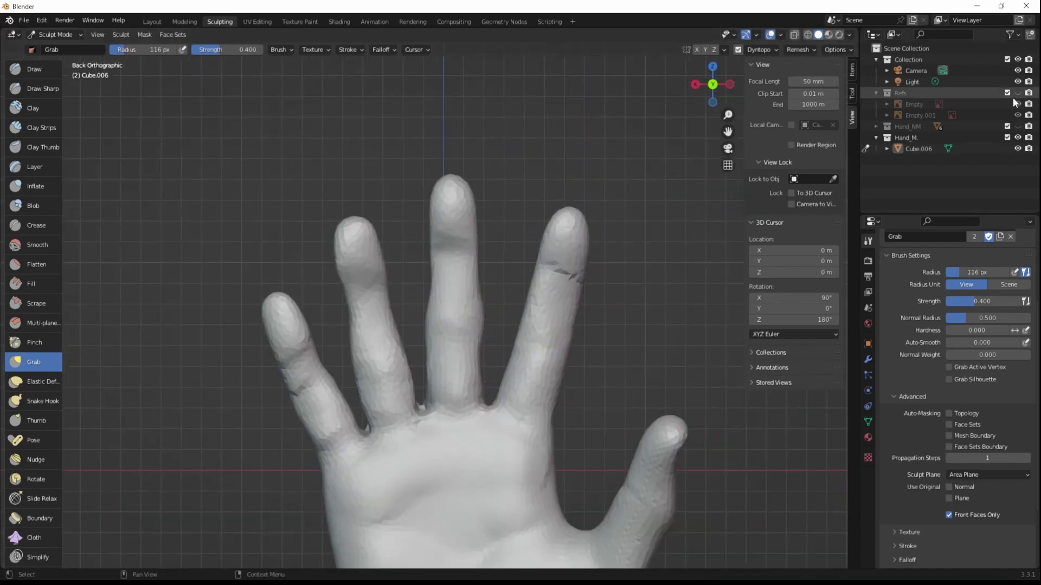
left_click(1018, 92)
mouse_move(395, 272)
middle_mouse_down()
mouse_move(444, 314)
mouse_move(453, 372)
mouse_move(660, 344)
mouse_move(589, 283)
mouse_move(621, 233)
mouse_move(662, 296)
mouse_move(685, 386)
middle_mouse_up()
Step: Shape the knuckles with the Clay Strips, Scrape and Clay brushes, viewing the fingertips close up
left_click(33, 127)
key("shift+t")
key("c")
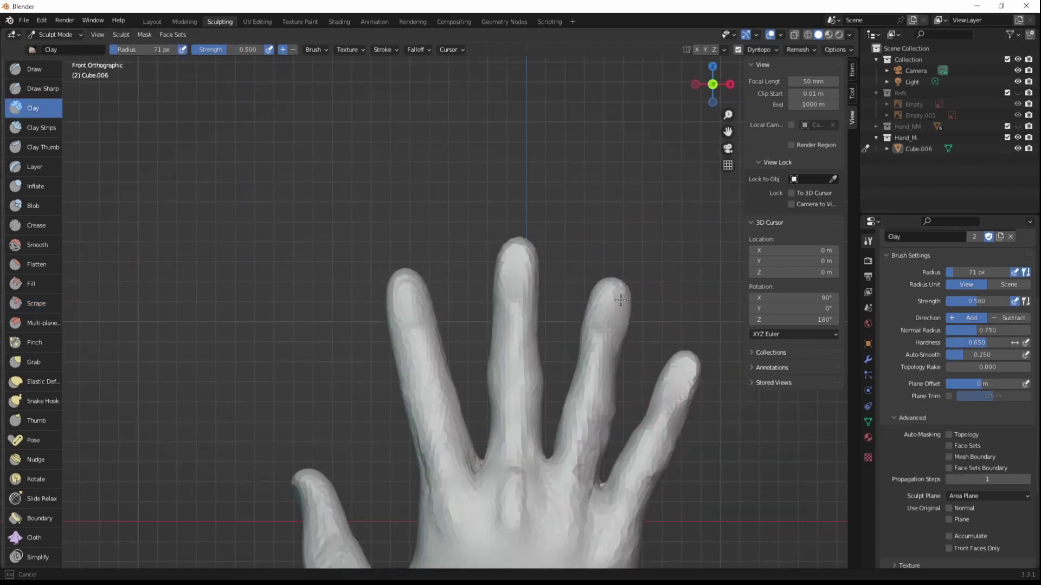
scroll(627, 304, "up", 5)
scroll(627, 303, "down", 8)
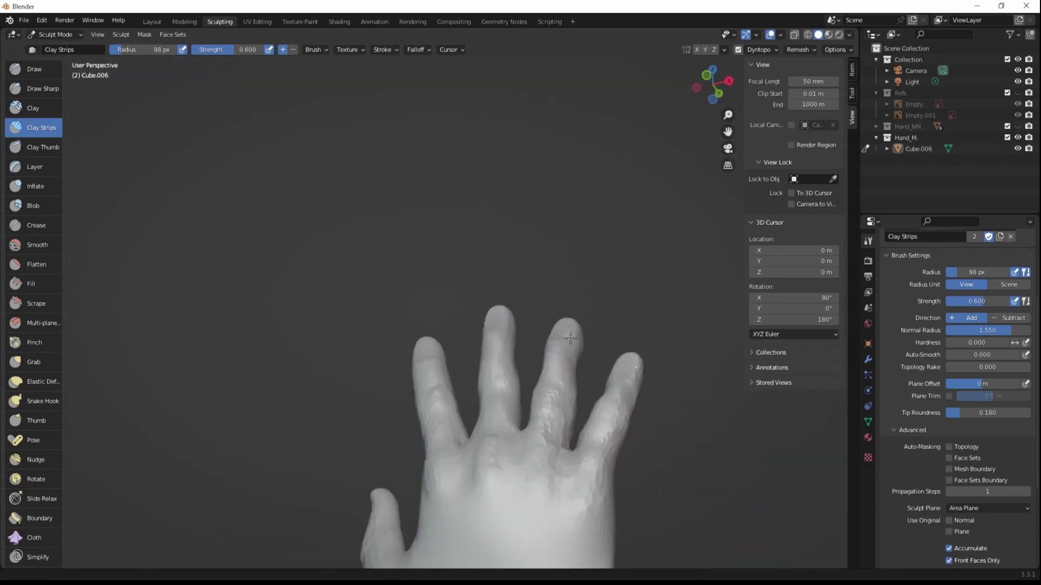
mouse_move(627, 303)
middle_mouse_down()
mouse_move(479, 473)
mouse_move(621, 386)
middle_mouse_up()
scroll(620, 385, "down", 5)
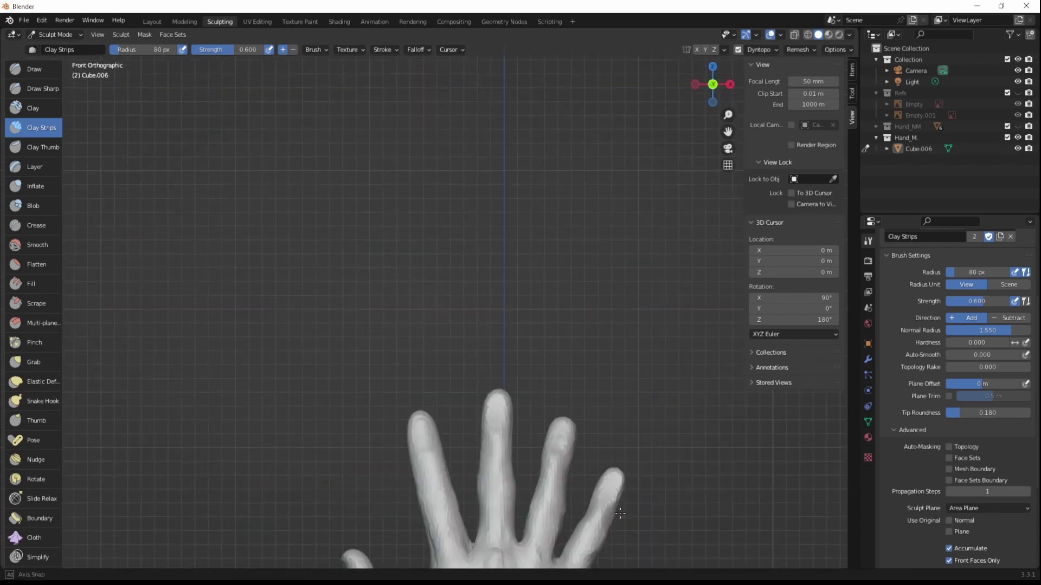
scroll(621, 385, "up", 3)
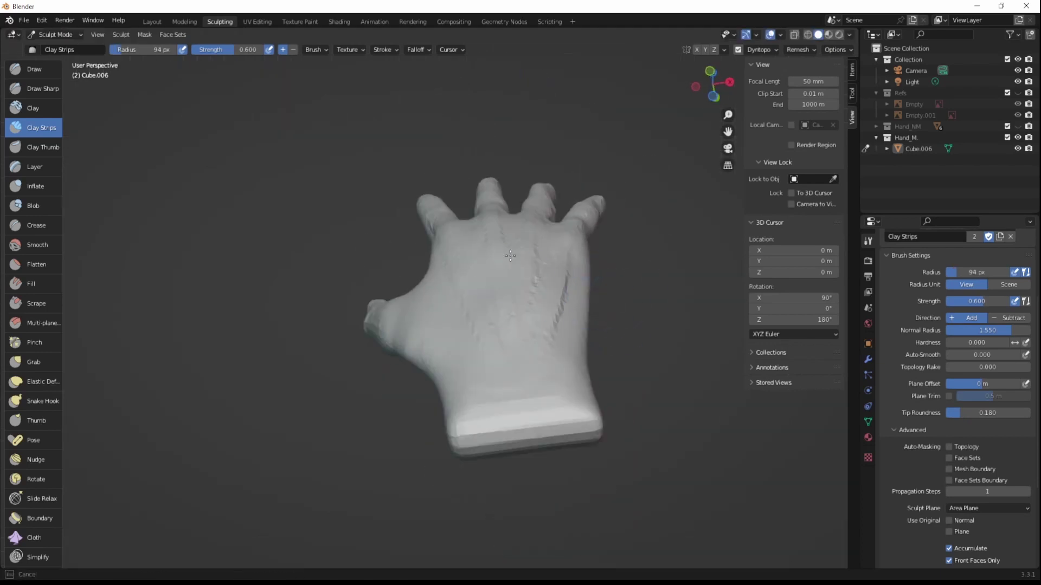
middle_click_drag(596, 331, 481, 305)
Step: Adjust the fingers with Grab and Snake Hook from front-on and wrist-side views
key("g")
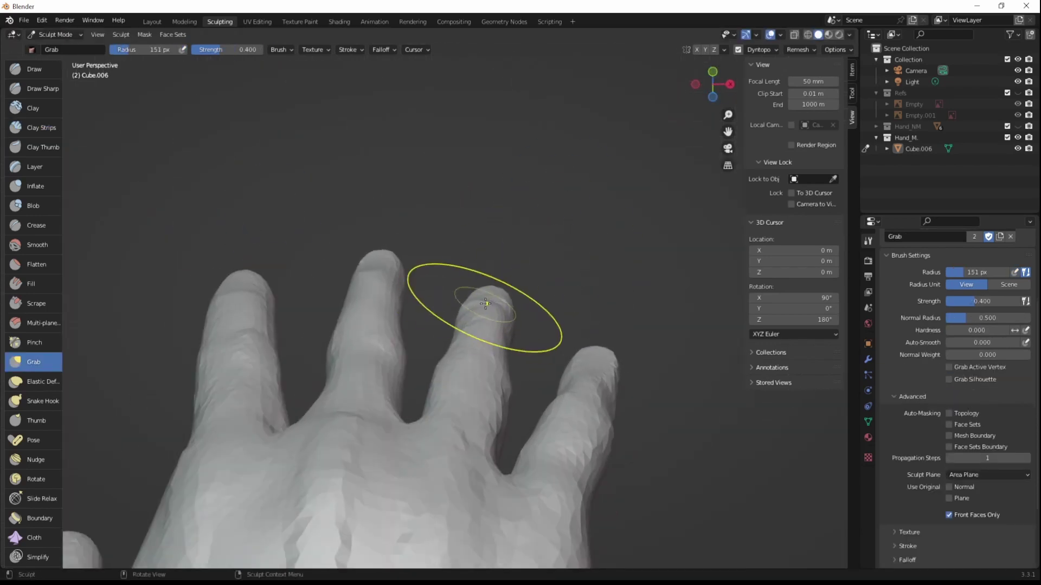
key("k")
middle_click_drag(531, 273, 596, 441, "alt")
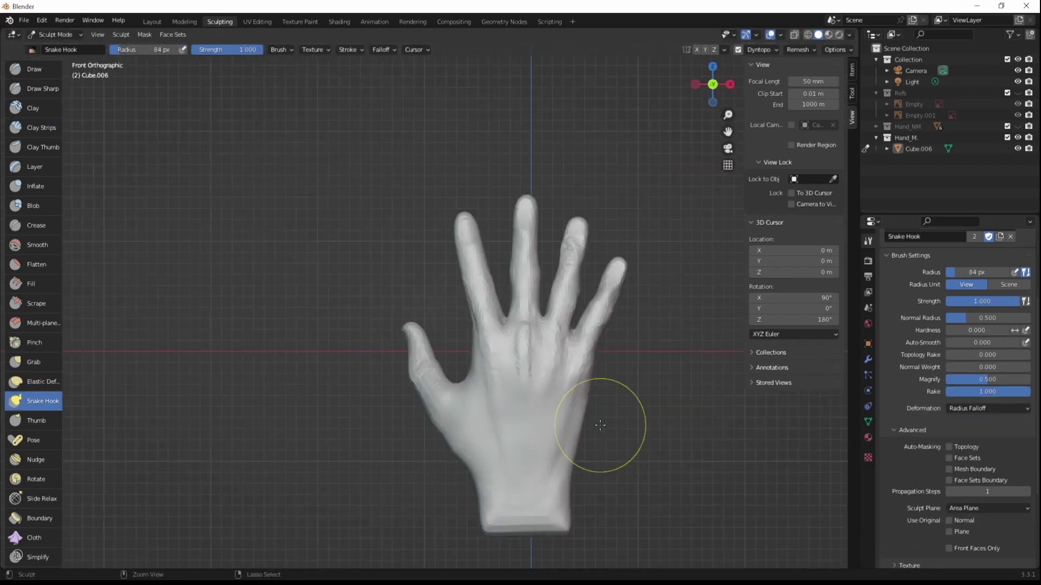
scroll(530, 232, "up", 4)
scroll(531, 233, "down", 4)
mouse_move(530, 233)
middle_mouse_down()
mouse_move(626, 299)
mouse_move(458, 276)
middle_mouse_up()
Step: Refine the knuckles with a 30 px Clay Strips brush, viewed from above
key("c")
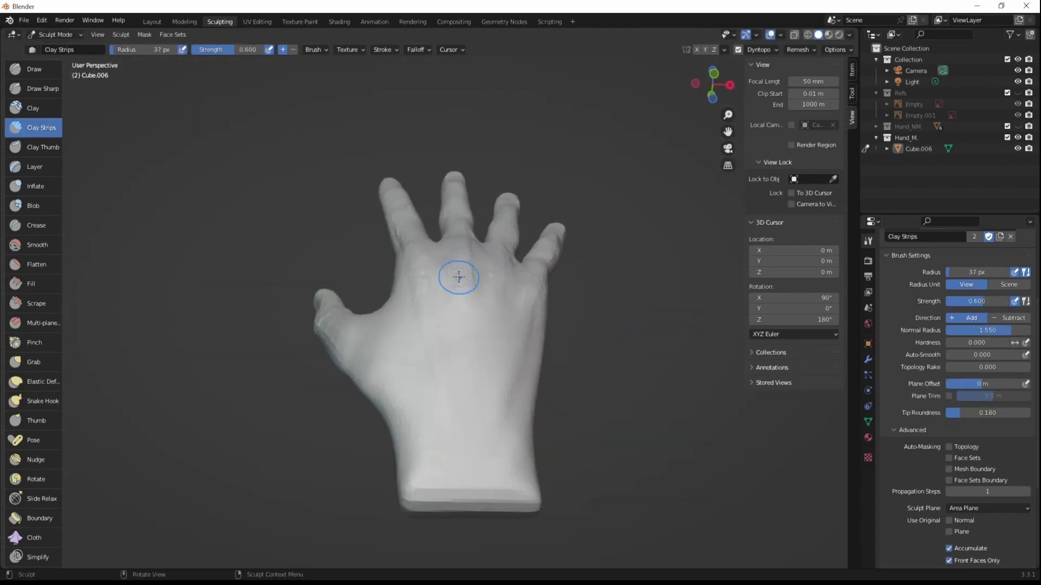
scroll(463, 277, "up", 2)
scroll(393, 255, "up", 4)
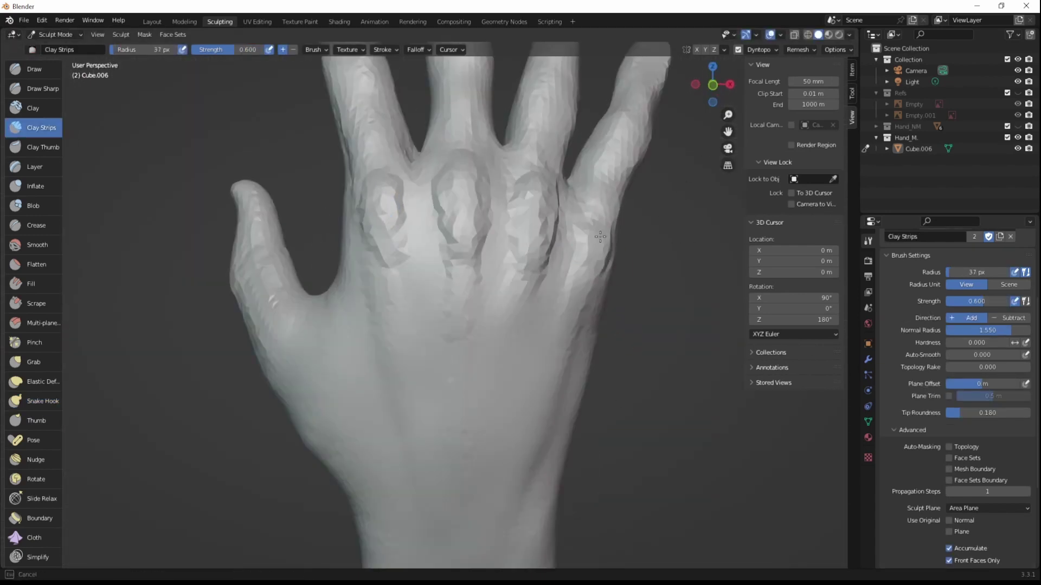
scroll(600, 237, "down", 3)
mouse_move(601, 237)
middle_mouse_down()
mouse_move(530, 313)
mouse_move(537, 307)
middle_mouse_up()
scroll(537, 306, "down", 5)
scroll(542, 301, "up", 5)
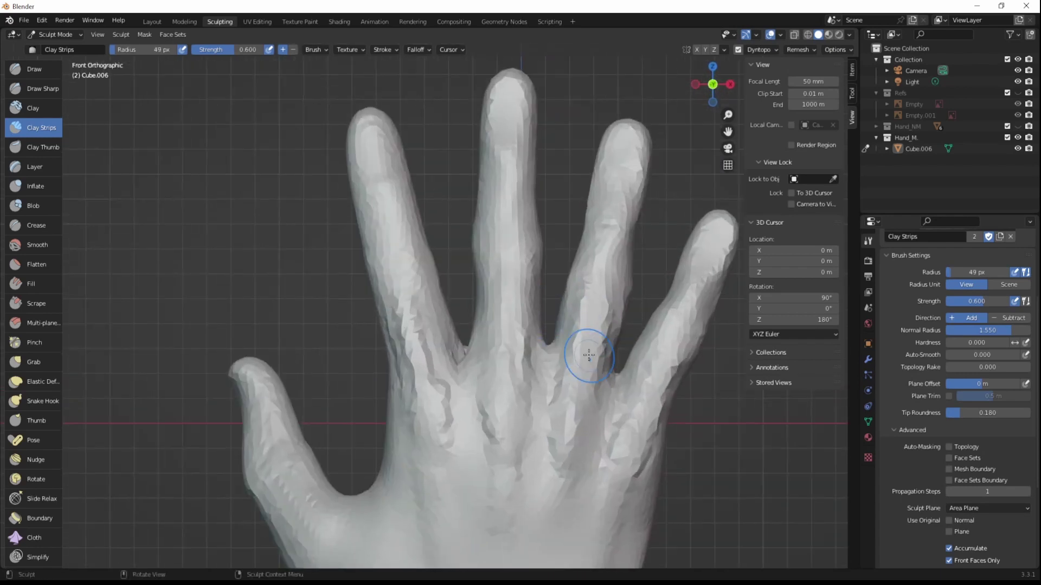
middle_click_drag(628, 502, 515, 390)
key("f")
left_click(500, 376)
scroll(435, 384, "down", 3)
middle_click_drag(435, 384, 379, 379)
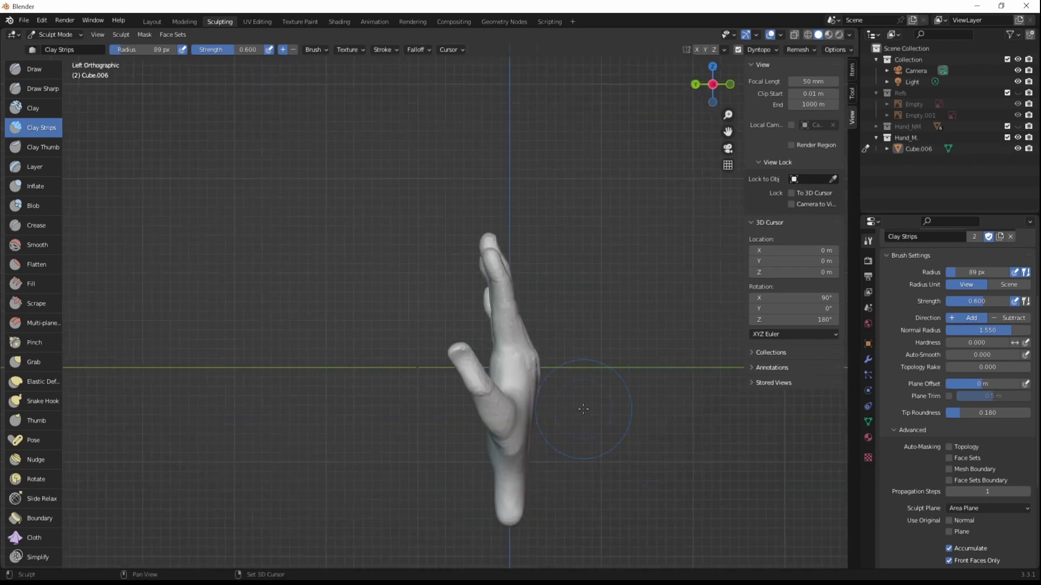
Step: Build up clay along the bottom of the wrist with a 48 px Clay Strips brush
left_click(34, 362)
mouse_move(81, 407)
middle_mouse_down()
mouse_move(563, 394)
mouse_move(488, 380)
middle_mouse_up()
left_click(33, 382)
mouse_move(542, 412)
middle_mouse_down()
mouse_move(596, 423)
mouse_move(532, 436)
mouse_move(814, 421)
mouse_move(718, 437)
mouse_move(613, 396)
mouse_move(432, 379)
mouse_move(526, 402)
mouse_move(677, 396)
mouse_move(614, 394)
mouse_move(510, 345)
mouse_move(607, 412)
mouse_move(597, 430)
middle_mouse_up()
key("c")
scroll(527, 402, "up", 3)
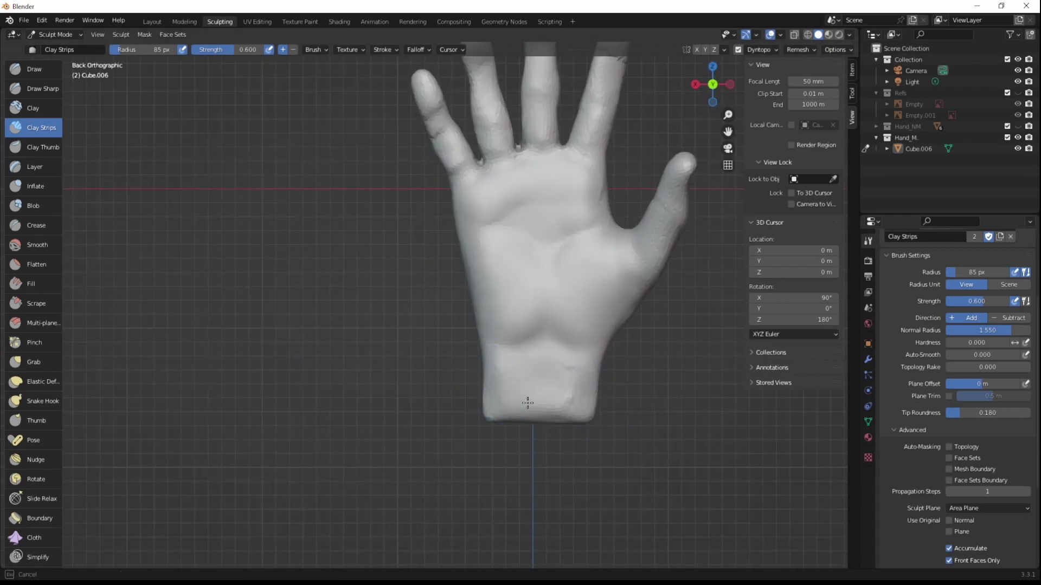
middle_click_drag(527, 403, 514, 366, "alt")
left_click(599, 366)
left_click_drag(599, 366, 534, 360)
mouse_move(534, 360)
middle_mouse_down("alt")
mouse_move(564, 460)
mouse_move(598, 314)
middle_mouse_up("alt")
Step: Continue Clay Strips shaping on the palm and back with the brush enlarged to about 86–88 px
key("f")
left_click(583, 374)
key("KP_1")
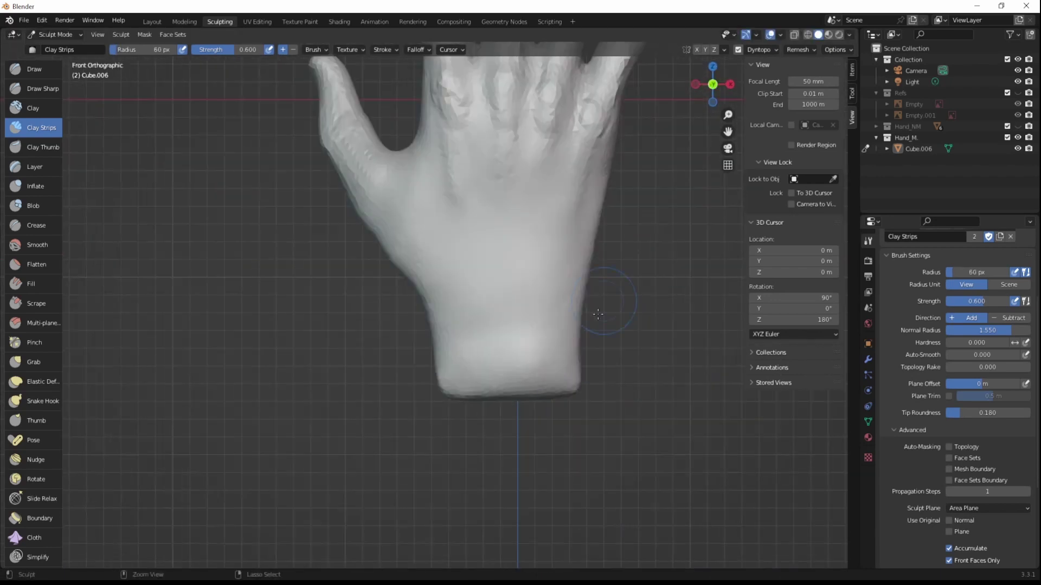
mouse_move(579, 397)
middle_mouse_down("alt")
mouse_move(583, 303)
mouse_move(640, 302)
mouse_move(663, 414)
mouse_move(626, 461)
middle_mouse_up("alt")
key("f")
left_click(582, 279)
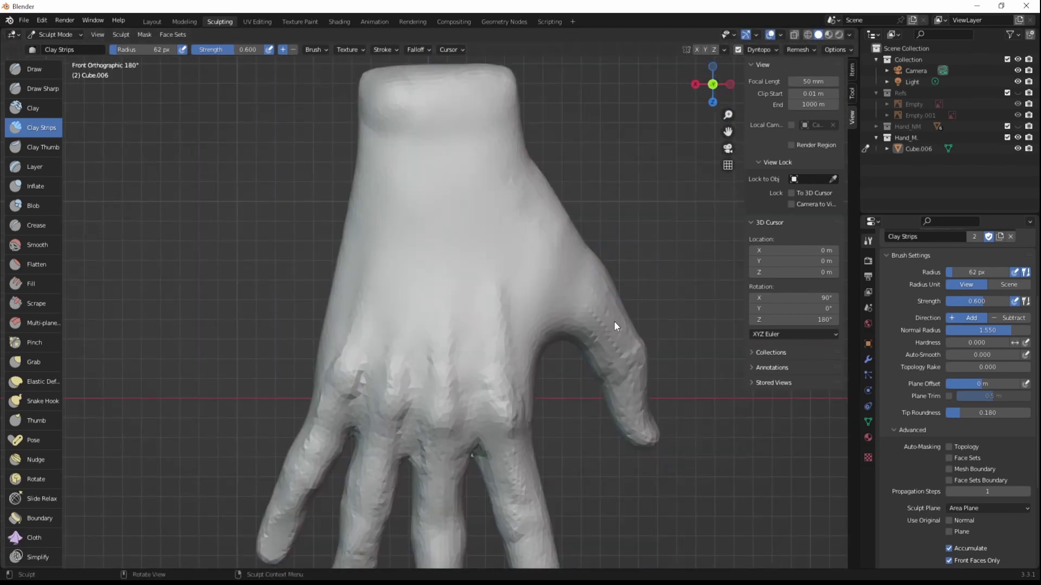
middle_click_drag(613, 321, 623, 319, "alt")
middle_click_drag(712, 511, 586, 389, "alt")
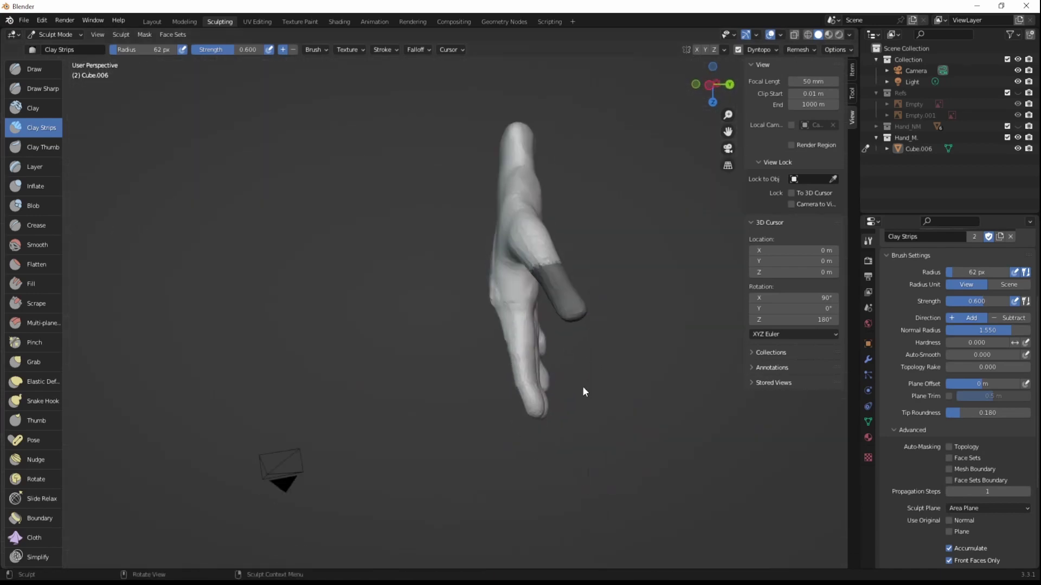
Step: Pick the Snake Hook brush and invert the mask on the thumb
left_click(145, 34)
key("k")
mouse_move(607, 384)
middle_mouse_down("alt")
mouse_move(641, 381)
mouse_move(561, 217)
middle_mouse_up("alt")
Step: Invert the mask, toggle the reference images, and clear the mask from the whole hand
key("ctrl+i")
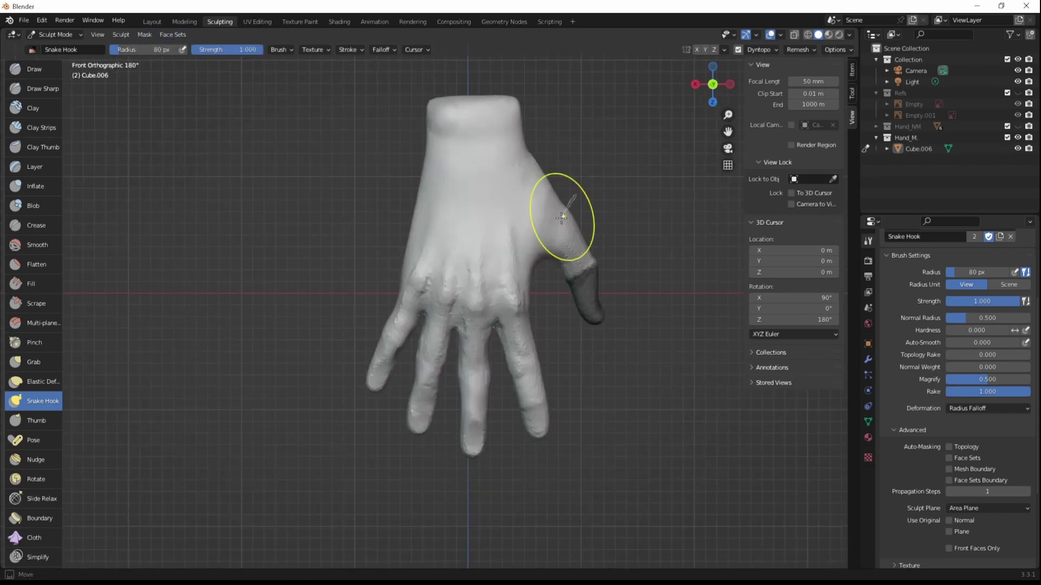
key("ctrl+i")
left_click(1018, 104)
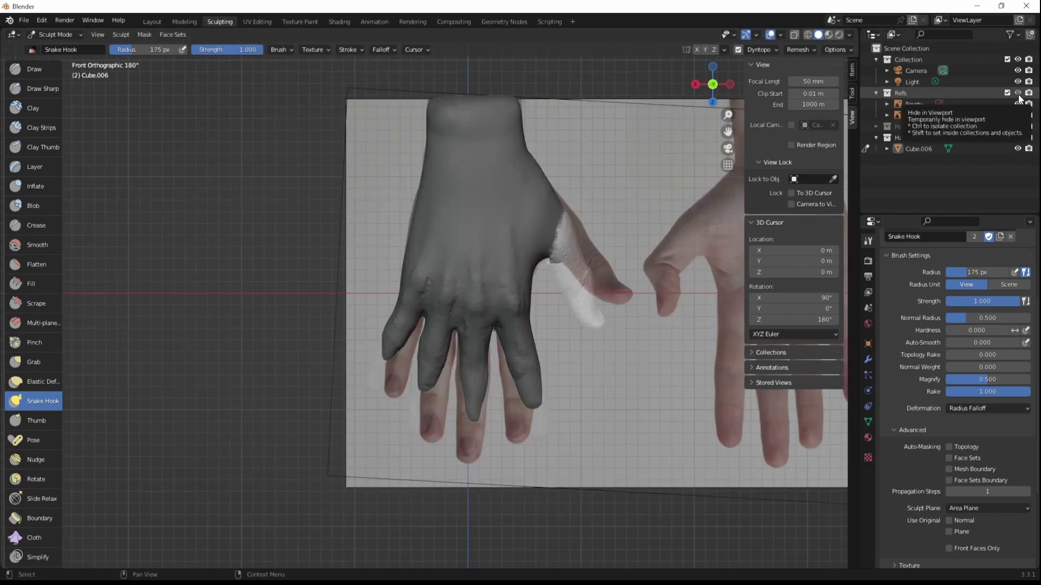
left_click(144, 34)
left_click(163, 70)
scroll(519, 251, "up", 5)
scroll(519, 251, "down", 5)
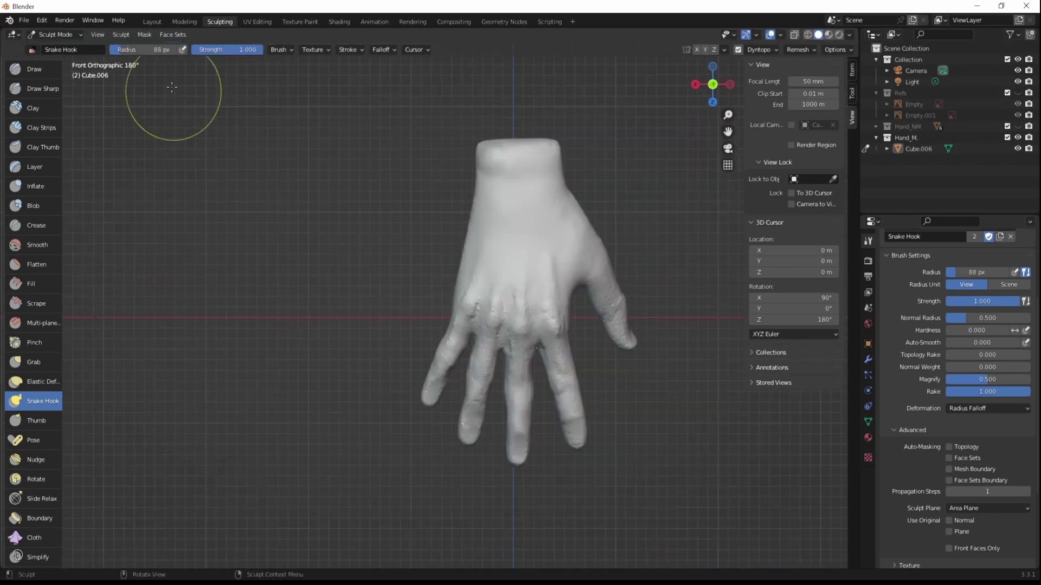
Step: Box-mask the fingers below the knuckle line and invert the mask so the fingers are free
key("b")
left_click_drag(705, 564, 65, 310)
key("ctrl+KP_1")
scroll(32, 311, "down", 10)
left_click(34, 336)
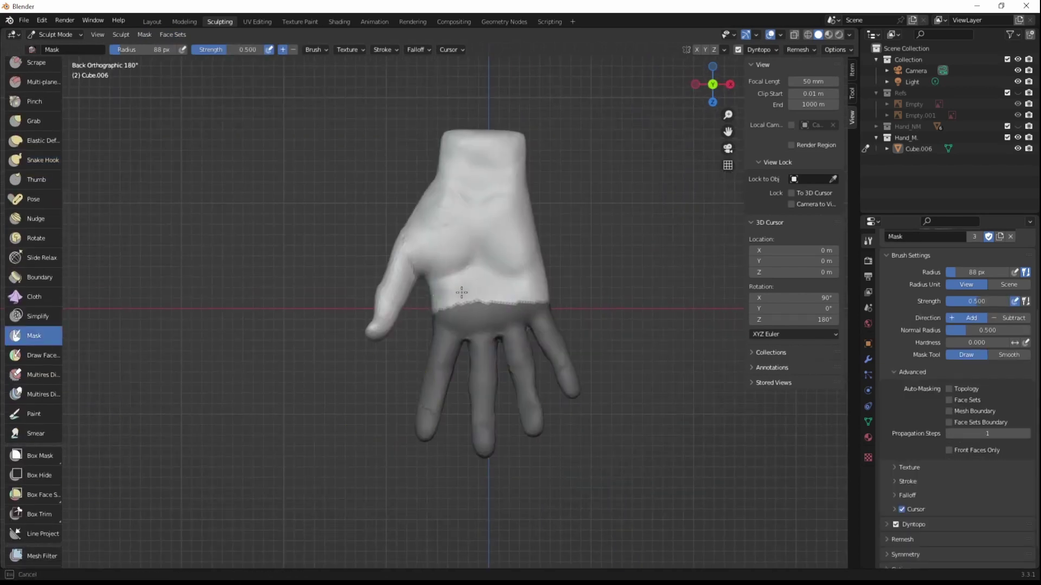
key("KP_1")
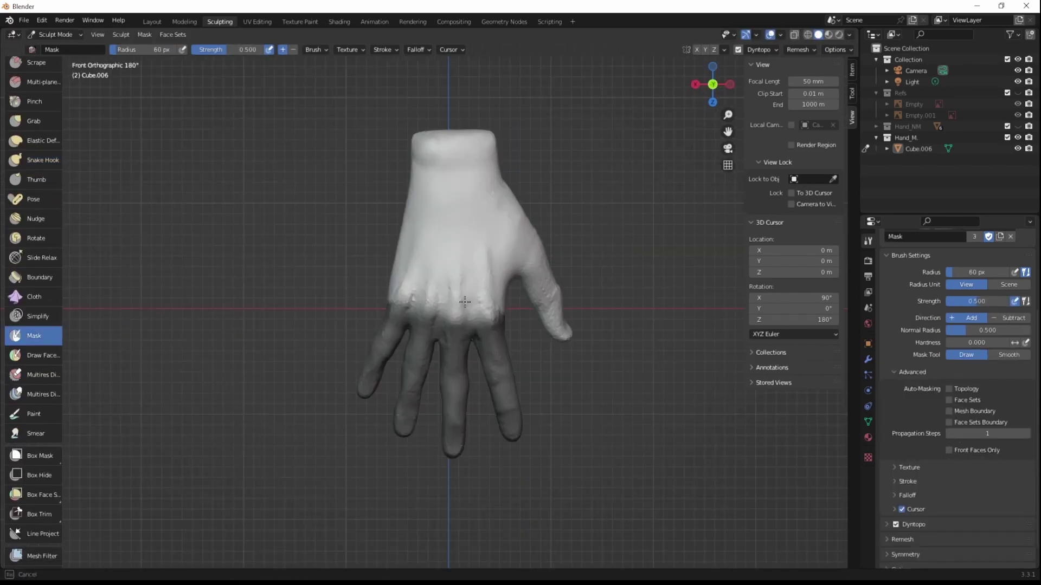
mouse_move(464, 302)
middle_mouse_down()
mouse_move(697, 362)
mouse_move(650, 304)
middle_mouse_up()
left_click(144, 34)
Step: Bend the unmasked fingers from the side with Grab and Elastic Deform at about 89 px
left_click(34, 121)
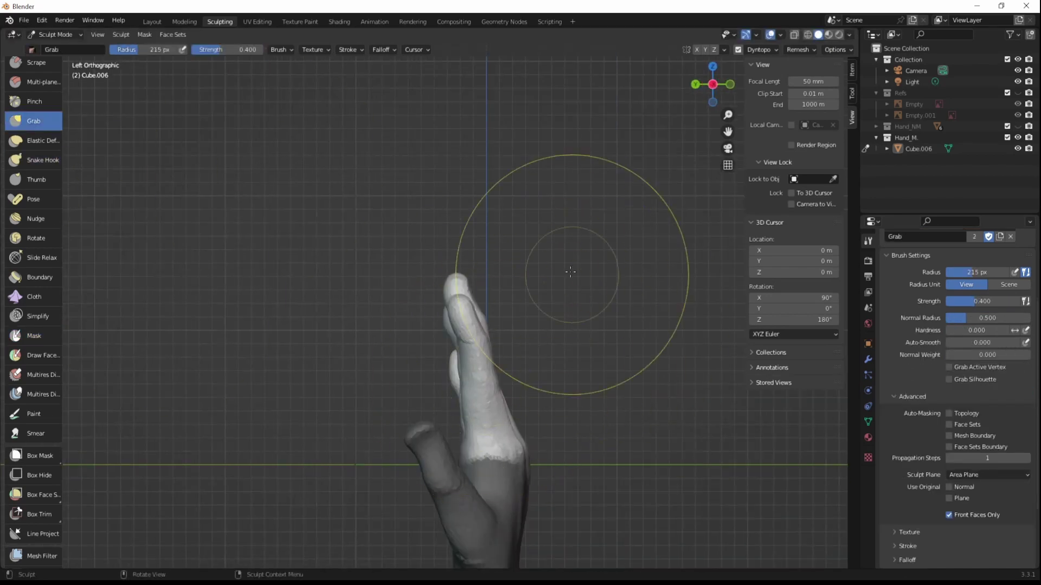
middle_click_drag(570, 272, 660, 420, "alt")
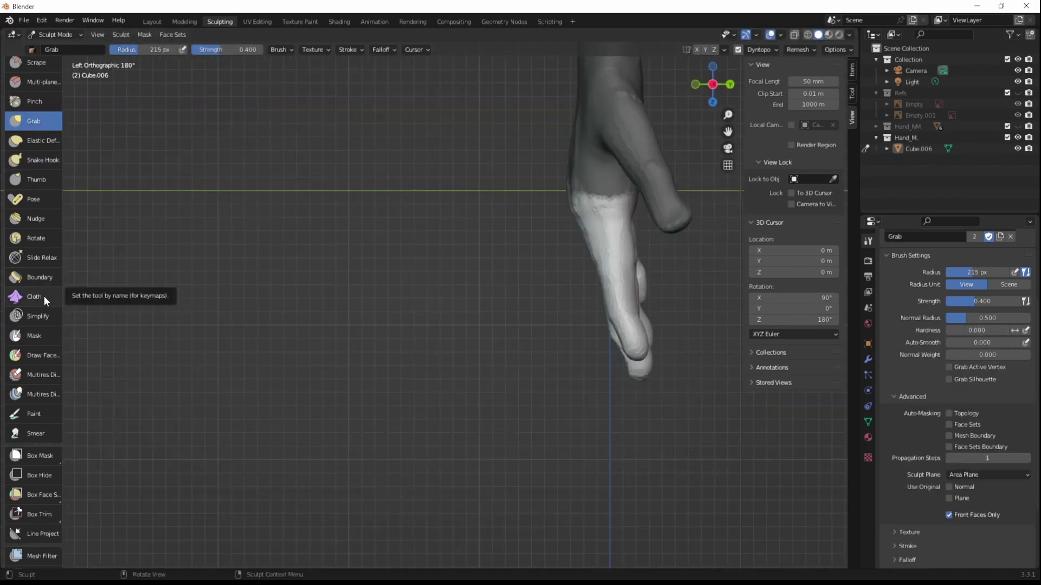
left_click(38, 140)
mouse_move(600, 325)
middle_mouse_down()
mouse_move(584, 347)
mouse_move(387, 375)
middle_mouse_up()
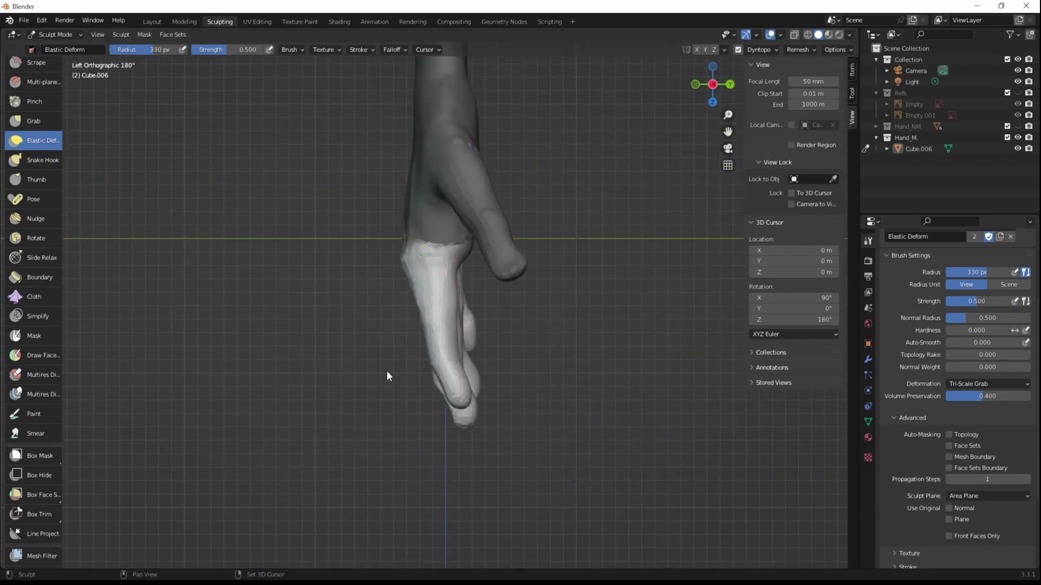
mouse_move(517, 427)
middle_mouse_down("alt")
mouse_move(435, 387)
mouse_move(397, 296)
middle_mouse_up("alt")
scroll(397, 296, "up", 2)
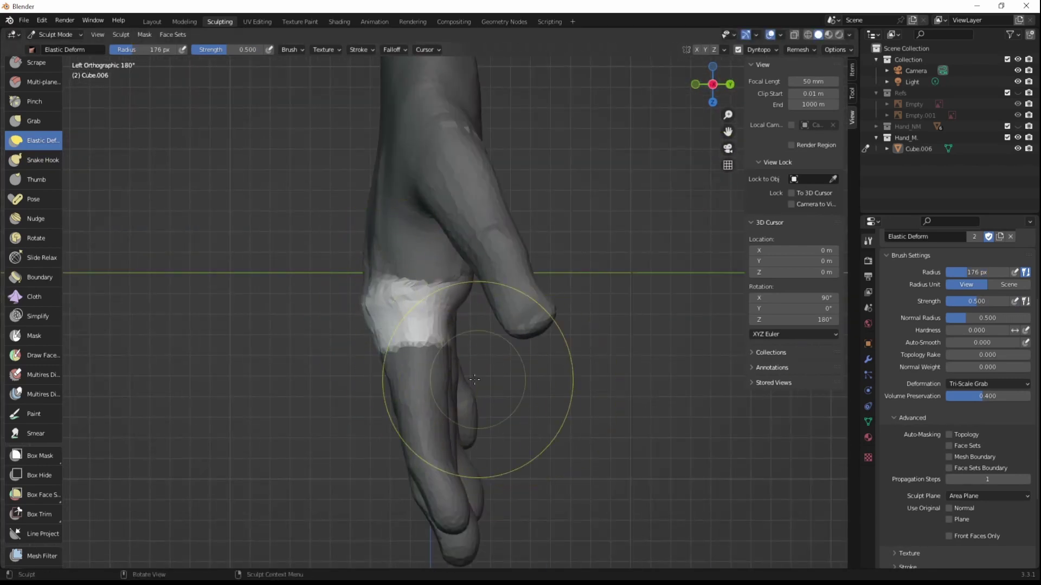
key("f")
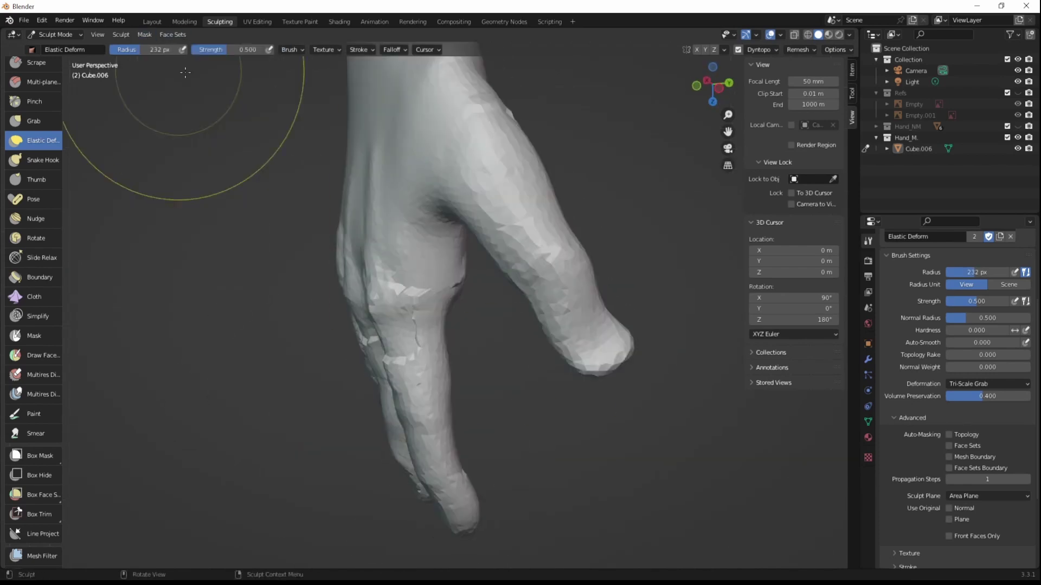
mouse_move(442, 372)
middle_mouse_down()
mouse_move(483, 438)
mouse_move(534, 429)
mouse_move(742, 469)
mouse_move(609, 400)
mouse_move(632, 492)
mouse_move(142, 255)
middle_mouse_up()
left_click(54, 126)
Step: Deepen a crease across the palm with the Crease brush
middle_click_drag(662, 406, 642, 391)
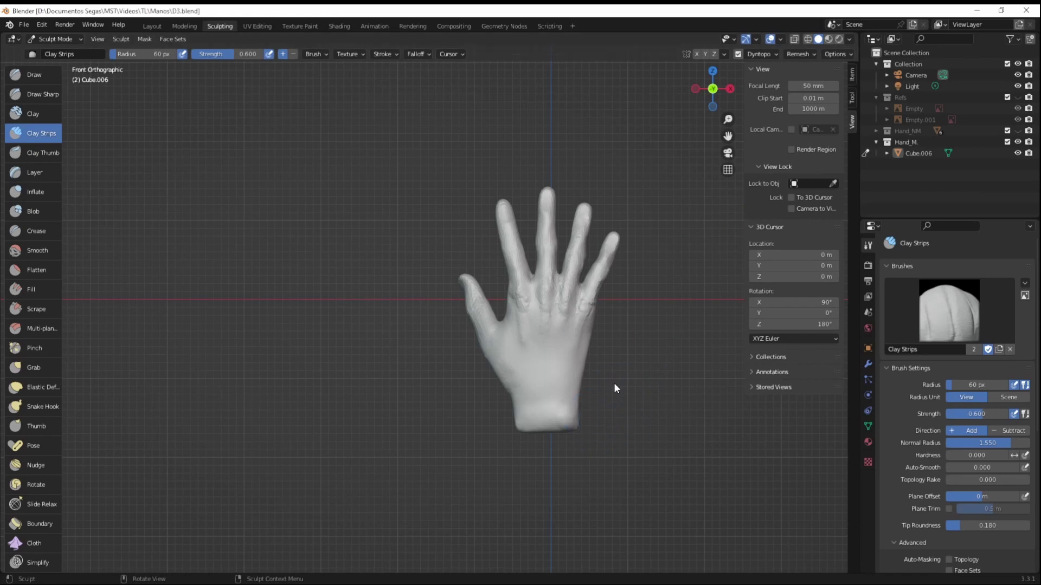
scroll(613, 388, "up", 4)
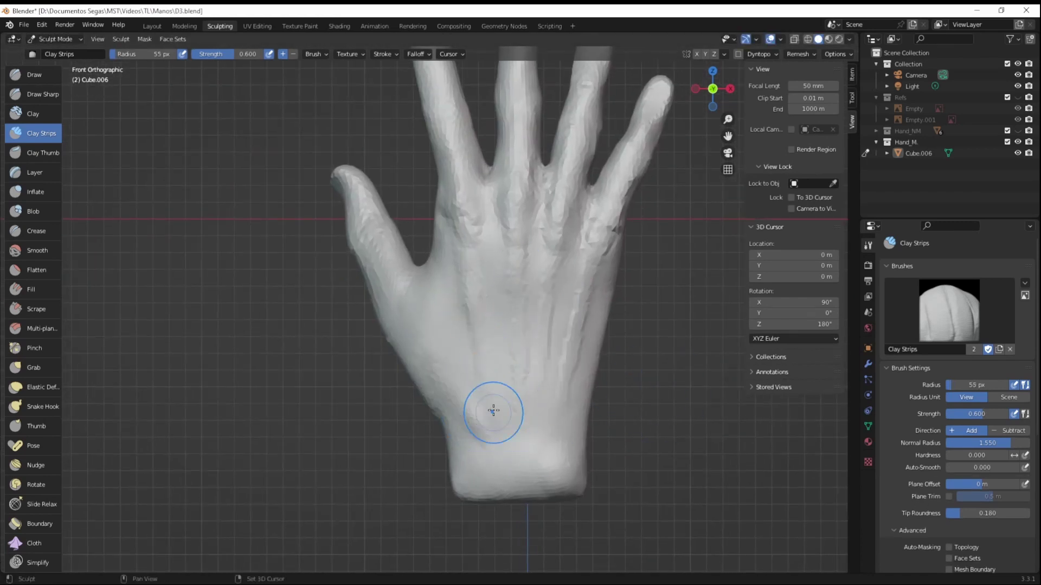
middle_click_drag(449, 210, 420, 308)
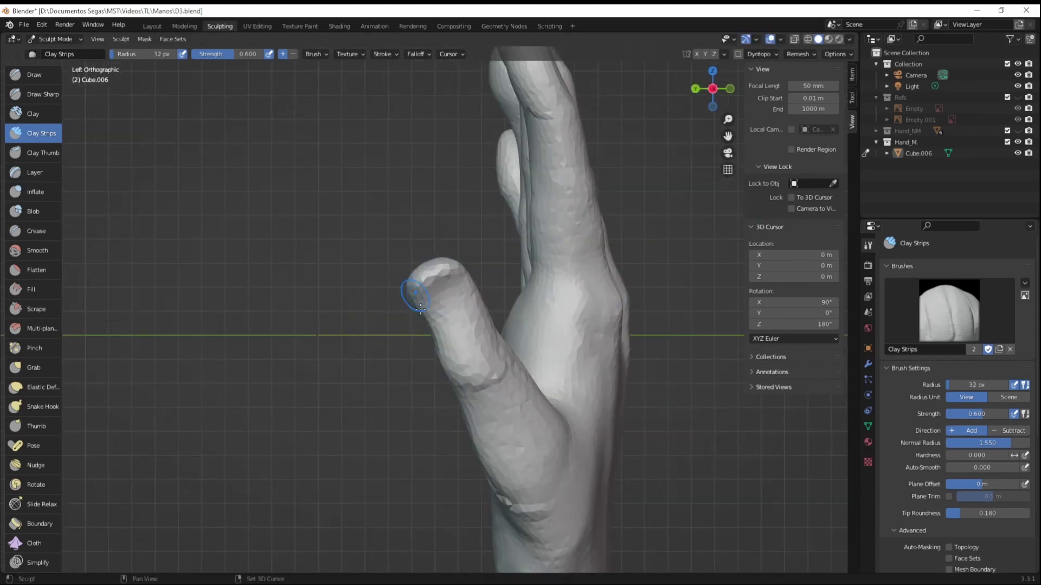
middle_click_drag(490, 324, 602, 475)
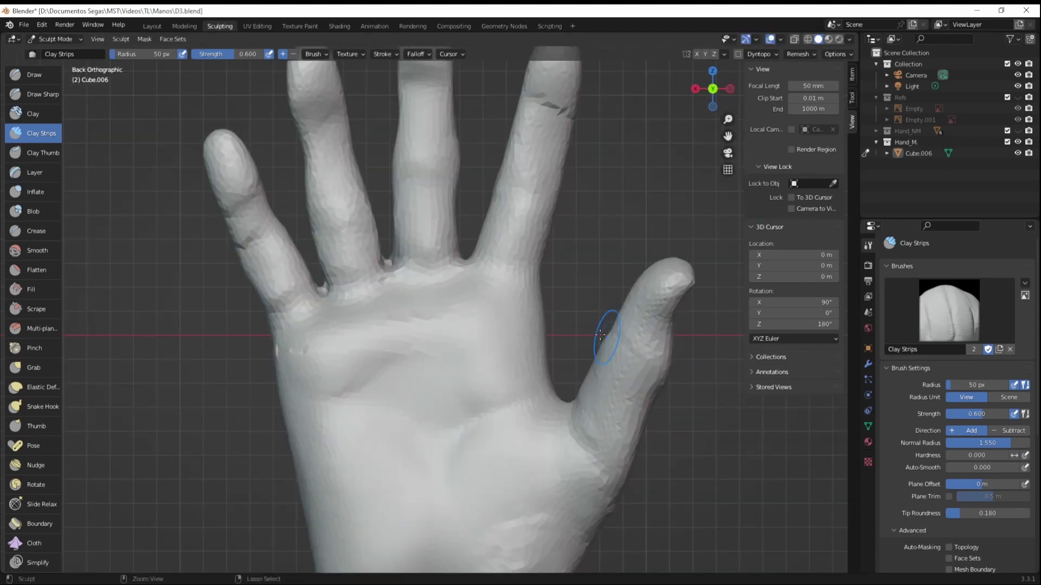
middle_click_drag(601, 335, 309, 246)
mouse_move(608, 295)
middle_mouse_down()
mouse_move(658, 251)
mouse_move(581, 314)
mouse_move(571, 274)
mouse_move(592, 396)
mouse_move(571, 266)
mouse_move(504, 310)
middle_mouse_up()
key("shift+c")
left_click_drag(477, 271, 457, 324)
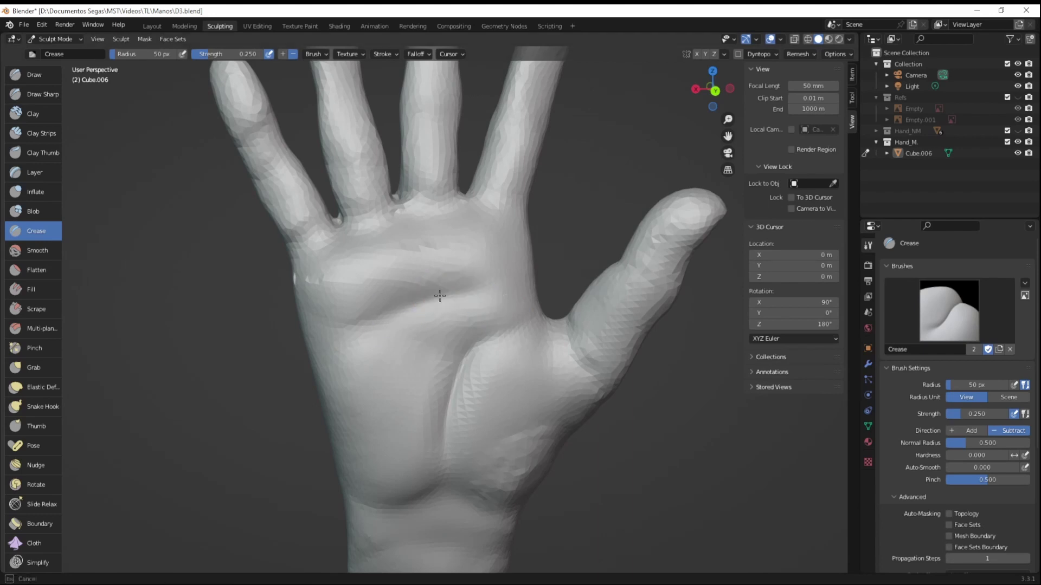
Step: Pull the surface of the thumb's fleshy base into shape with the Grab brush
scroll(260, 190, "down", 3)
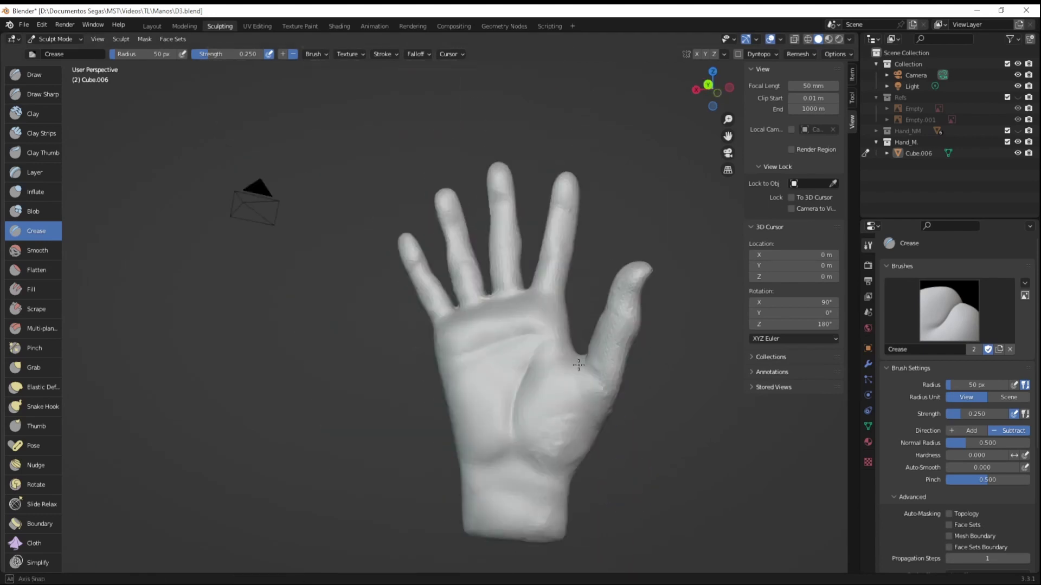
mouse_move(261, 190)
middle_mouse_down()
mouse_move(251, 522)
mouse_move(217, 380)
middle_mouse_up()
scroll(217, 380, "up", 4)
left_click(54, 367)
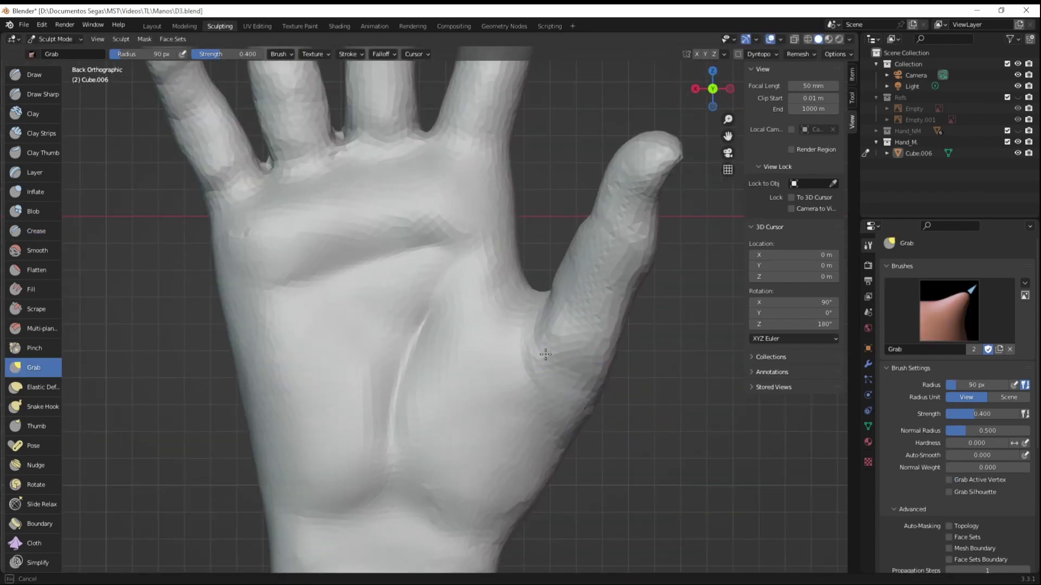
middle_click_drag(545, 354, 561, 331)
middle_click_drag(599, 475, 593, 313)
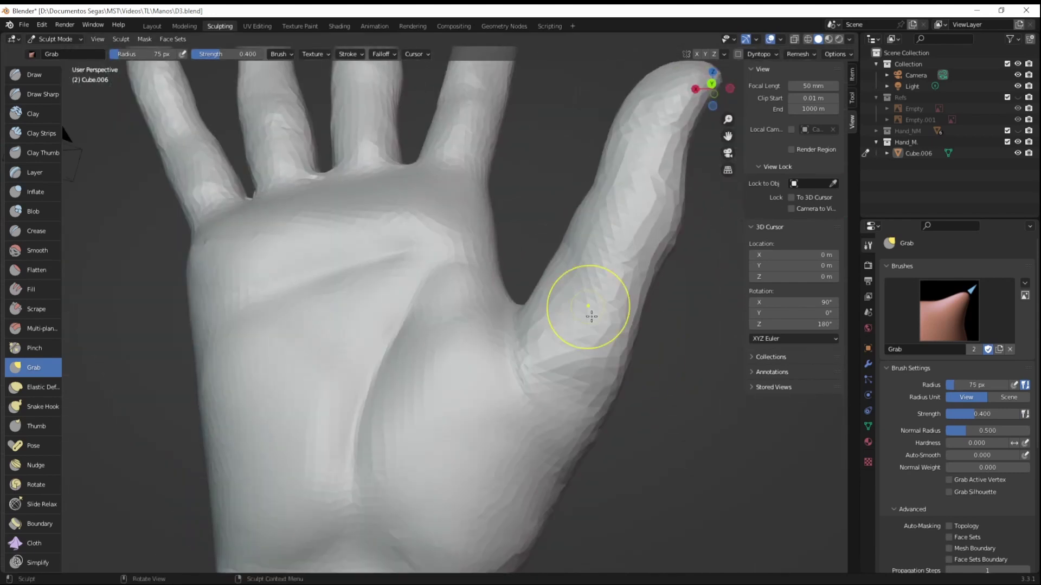
scroll(593, 313, "up", 2)
Step: Build up the thumb with Clay Strips, then refine it with Grab at 103 px radius
left_click(41, 133)
middle_click_drag(546, 384, 550, 434)
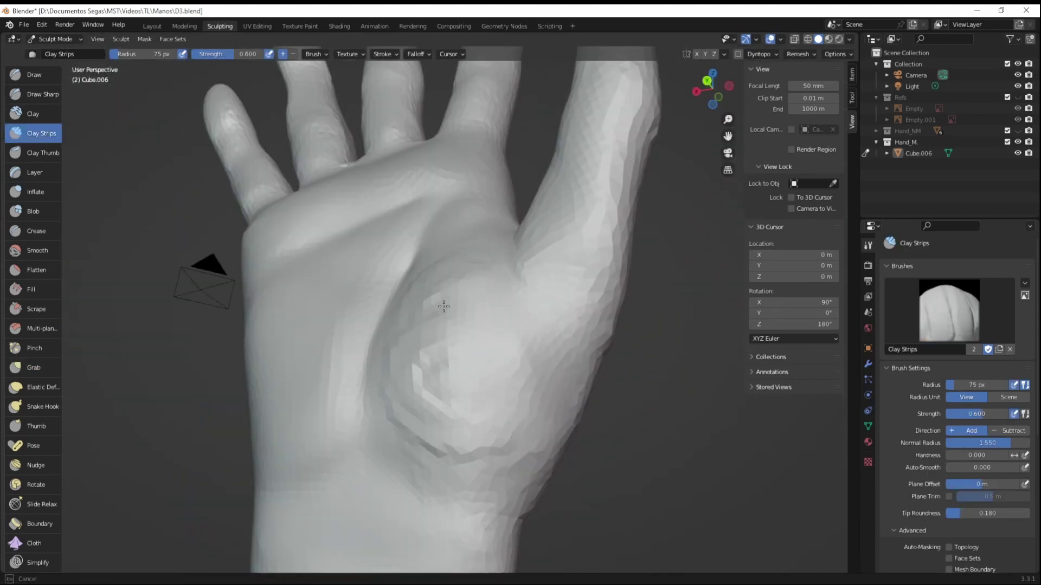
mouse_move(443, 307)
middle_mouse_down()
mouse_move(580, 330)
mouse_move(516, 291)
mouse_move(558, 290)
mouse_move(596, 352)
mouse_move(241, 378)
middle_mouse_up()
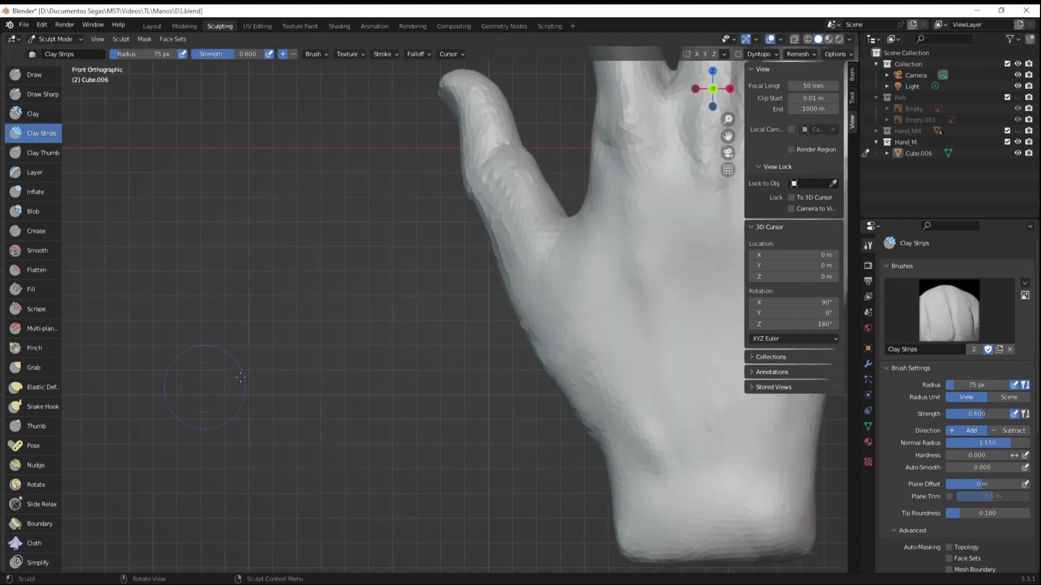
scroll(642, 485, "down", 3)
mouse_move(641, 484)
middle_mouse_down()
mouse_move(586, 281)
mouse_move(571, 336)
mouse_move(562, 321)
middle_mouse_up()
mouse_move(633, 314)
middle_mouse_down()
mouse_move(557, 325)
mouse_move(542, 358)
mouse_move(569, 509)
mouse_move(607, 321)
middle_mouse_up()
scroll(512, 467, "up", 3)
mouse_move(511, 468)
middle_mouse_down()
mouse_move(621, 425)
mouse_move(566, 303)
mouse_move(664, 368)
mouse_move(697, 291)
mouse_move(673, 309)
mouse_move(668, 355)
middle_mouse_up()
key("g")
mouse_move(640, 442)
middle_mouse_down()
mouse_move(698, 244)
mouse_move(593, 408)
mouse_move(632, 360)
mouse_move(676, 405)
mouse_move(674, 483)
mouse_move(479, 213)
mouse_move(476, 284)
mouse_move(440, 364)
middle_mouse_up()
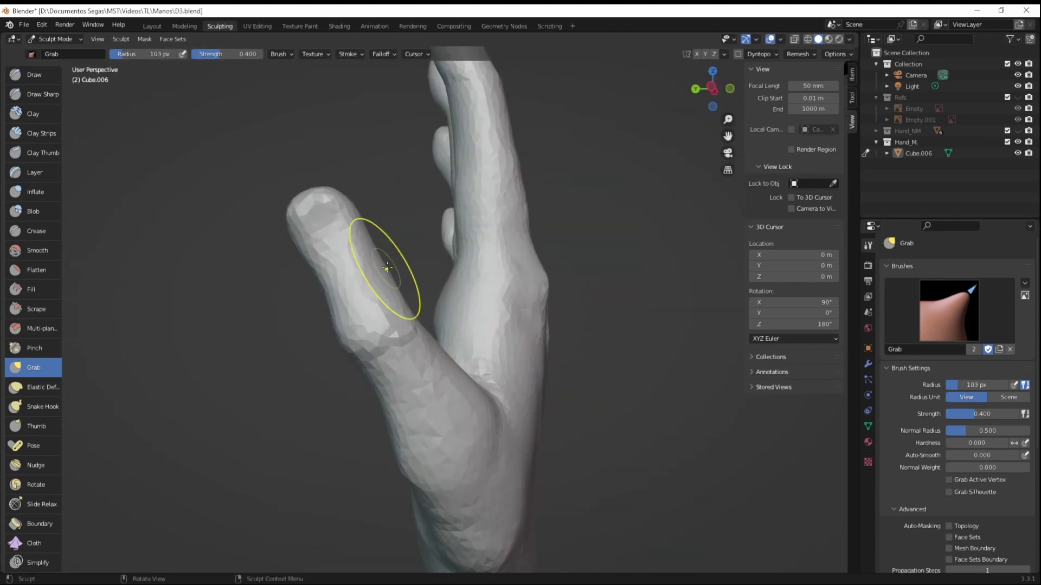
Step: Pull out the fingers with the Snake Hook brush while shrinking its radius
middle_click_drag(387, 267, 504, 302)
key("k")
mouse_move(393, 322)
middle_mouse_down()
mouse_move(414, 298)
mouse_move(574, 309)
mouse_move(666, 490)
mouse_move(563, 232)
mouse_move(455, 390)
mouse_move(570, 379)
middle_mouse_up()
key("f")
scroll(459, 416, "up", 3)
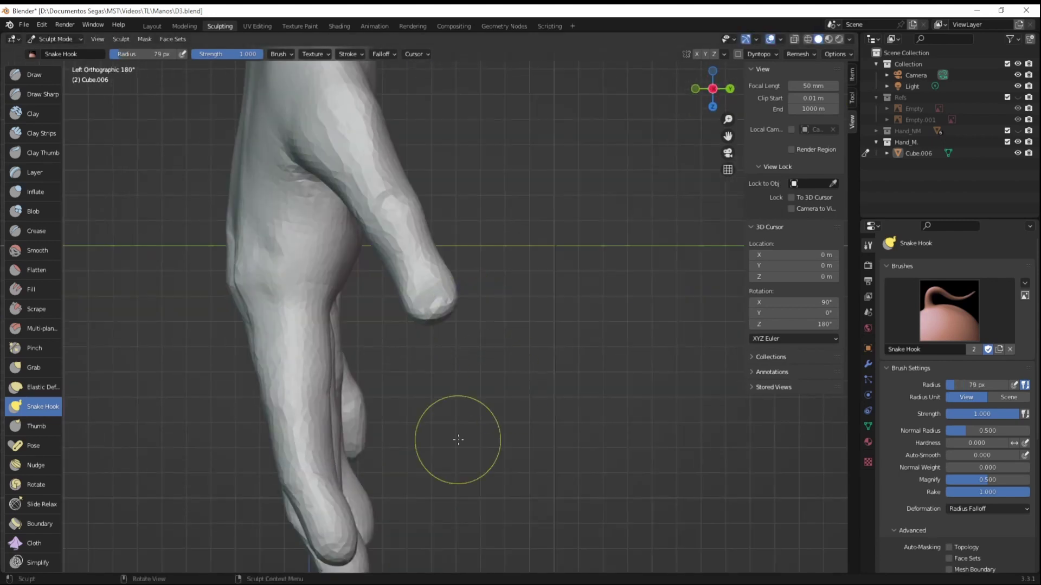
mouse_move(448, 442)
middle_mouse_down()
mouse_move(248, 348)
mouse_move(497, 448)
mouse_move(504, 471)
mouse_move(499, 438)
middle_mouse_up()
key("bracketleft")
key("f")
key("f")
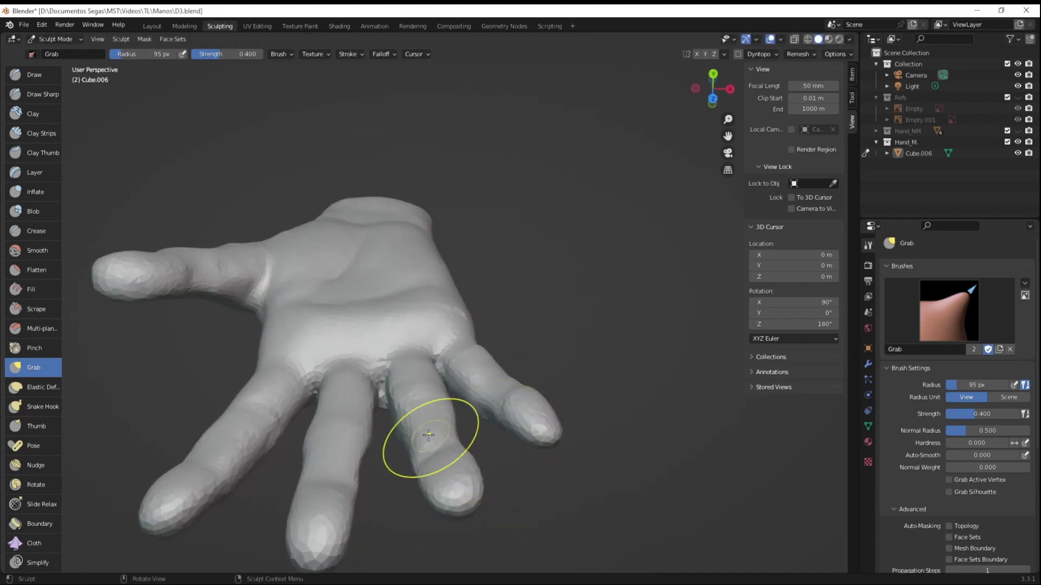
left_click(509, 478)
Step: Reshape the fingertips with a smaller Snake Hook brush, then mask the little finger
middle_click_drag(509, 477, 461, 467)
key("k")
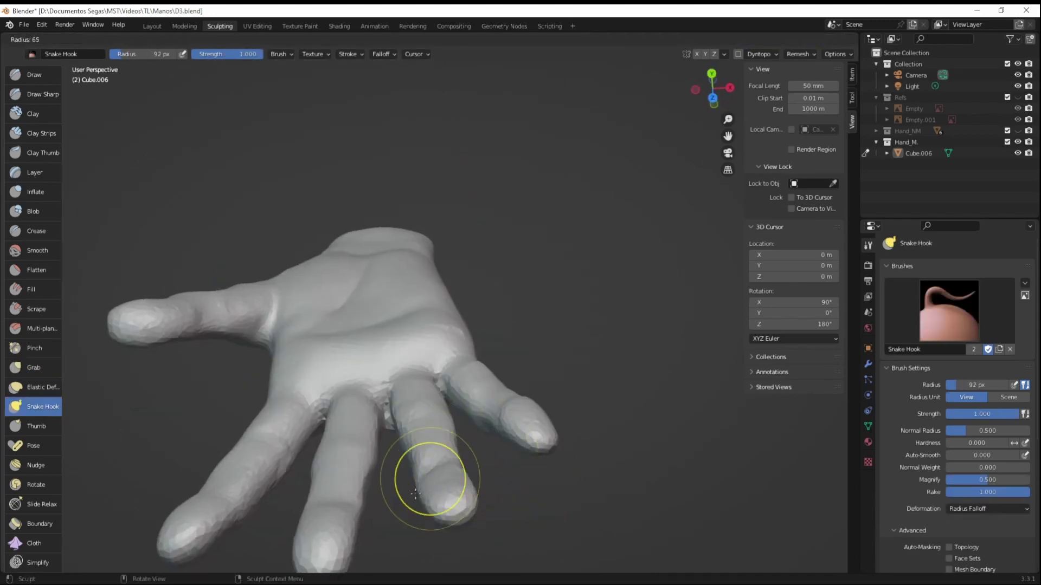
left_click(415, 493)
middle_click_drag(415, 494, 498, 441)
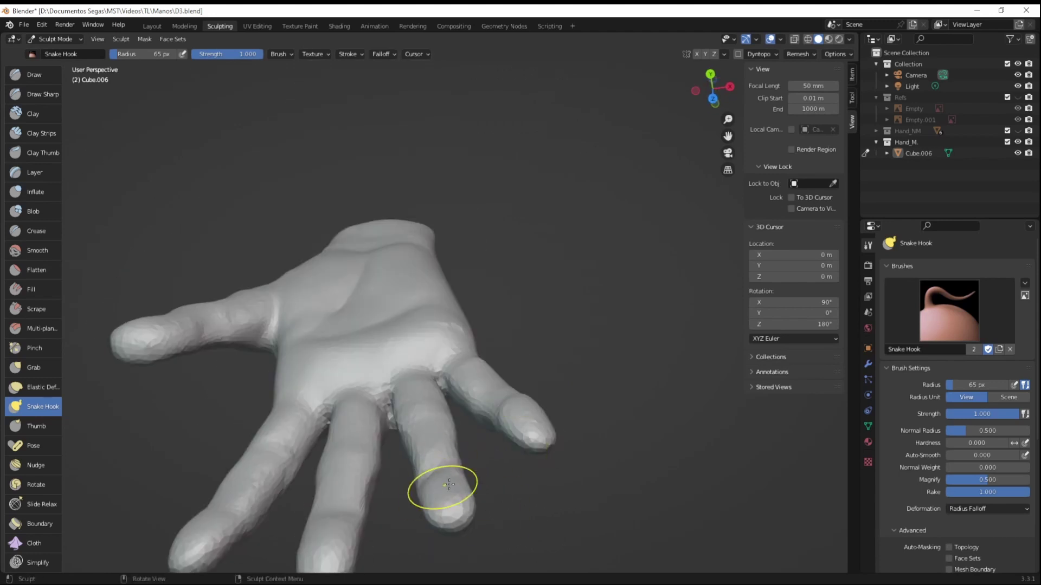
mouse_move(449, 484)
middle_mouse_down()
mouse_move(391, 423)
mouse_move(512, 505)
mouse_move(407, 360)
middle_mouse_up()
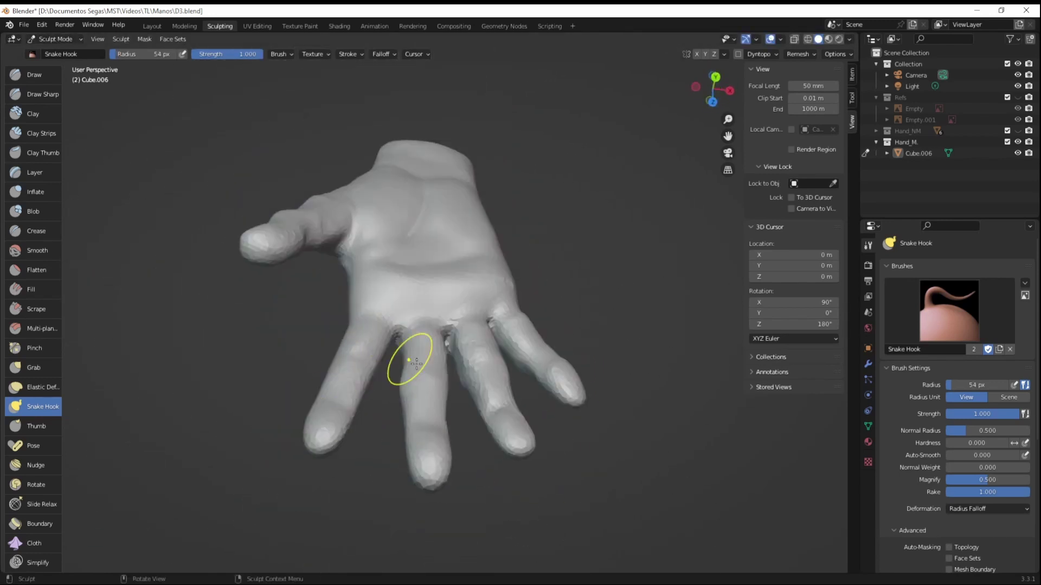
scroll(516, 438, "up", 2)
mouse_move(517, 438)
middle_mouse_down()
mouse_move(690, 477)
mouse_move(576, 272)
middle_mouse_up()
key("shift+a")
left_click(576, 272)
left_click(150, 40)
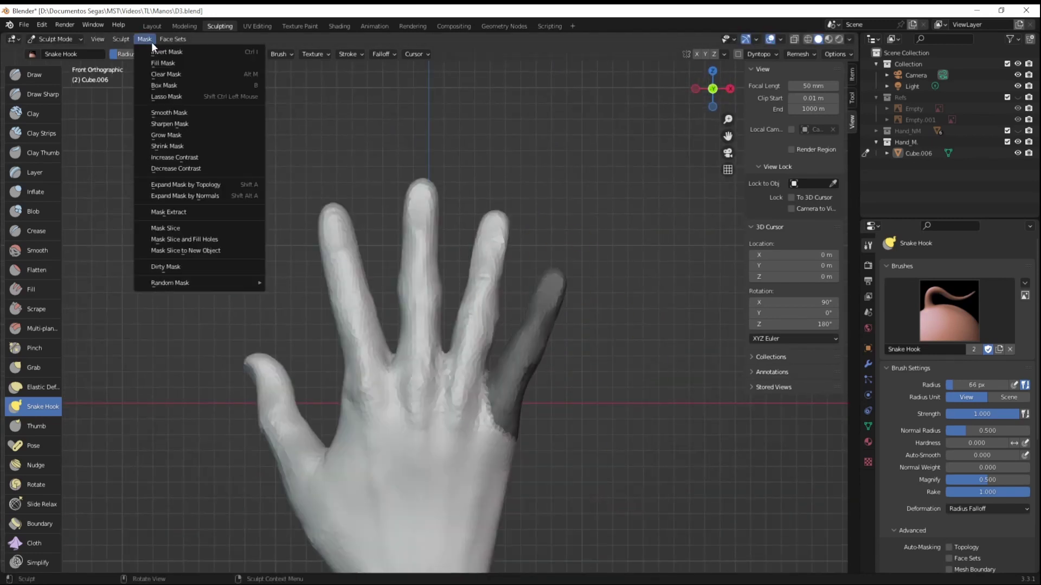
Step: Box Hide the middle, ring and little fingers, leaving only the index finger
scroll(33, 379, "down", 10)
left_click(39, 306)
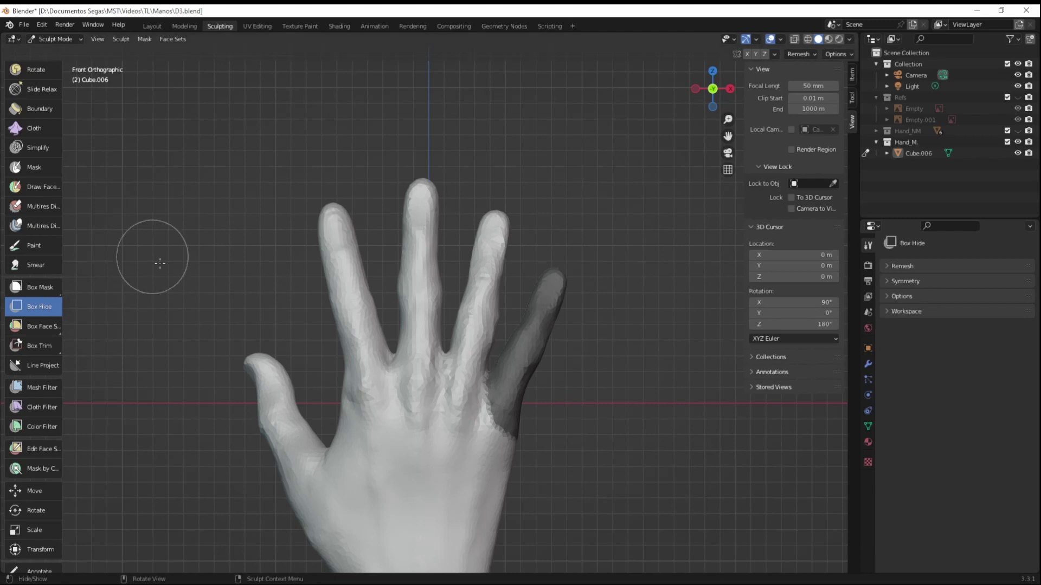
left_click(151, 40)
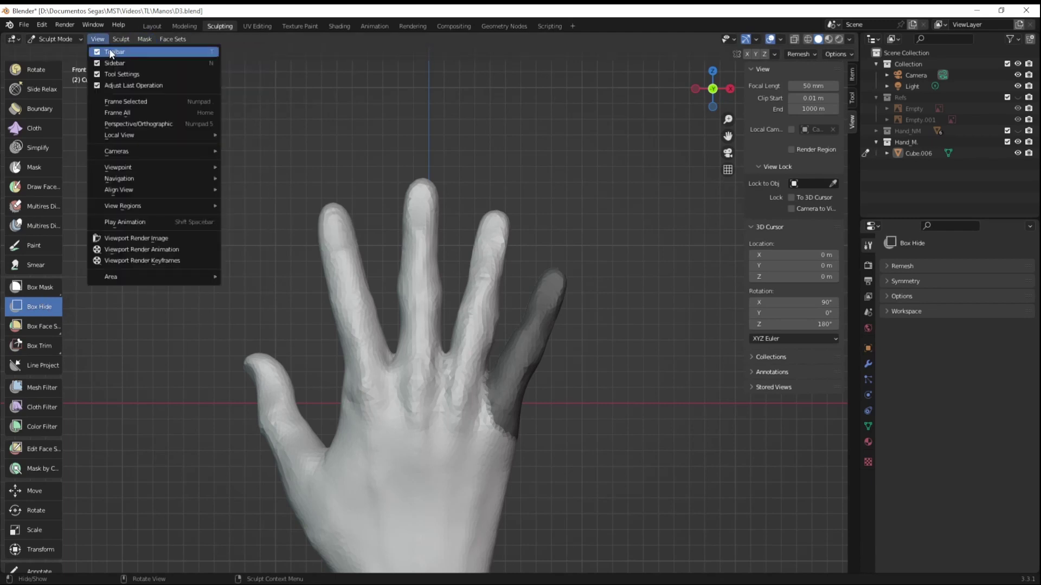
middle_click_drag(379, 217, 538, 393)
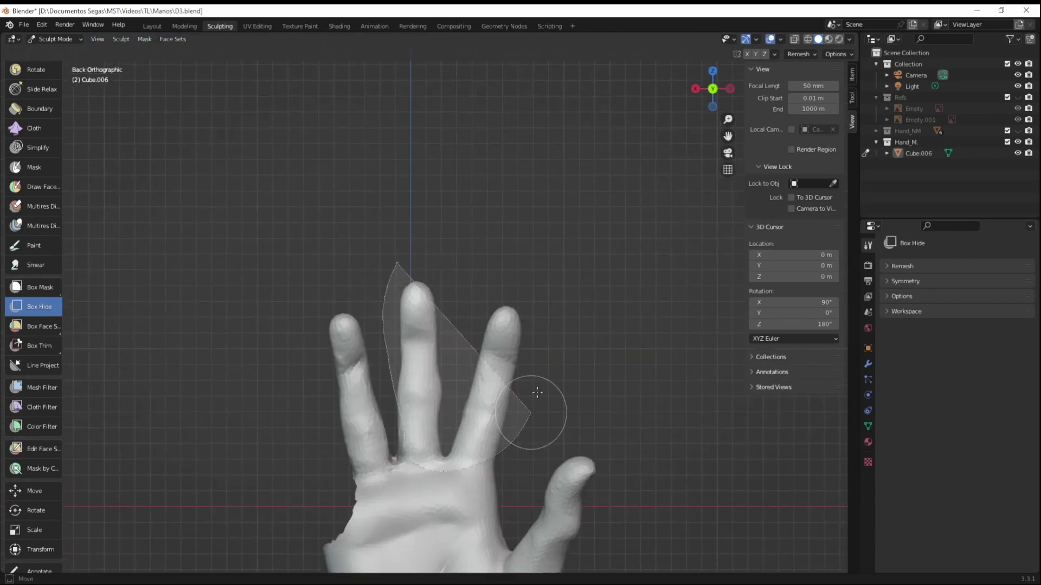
key("g")
key("alt+h")
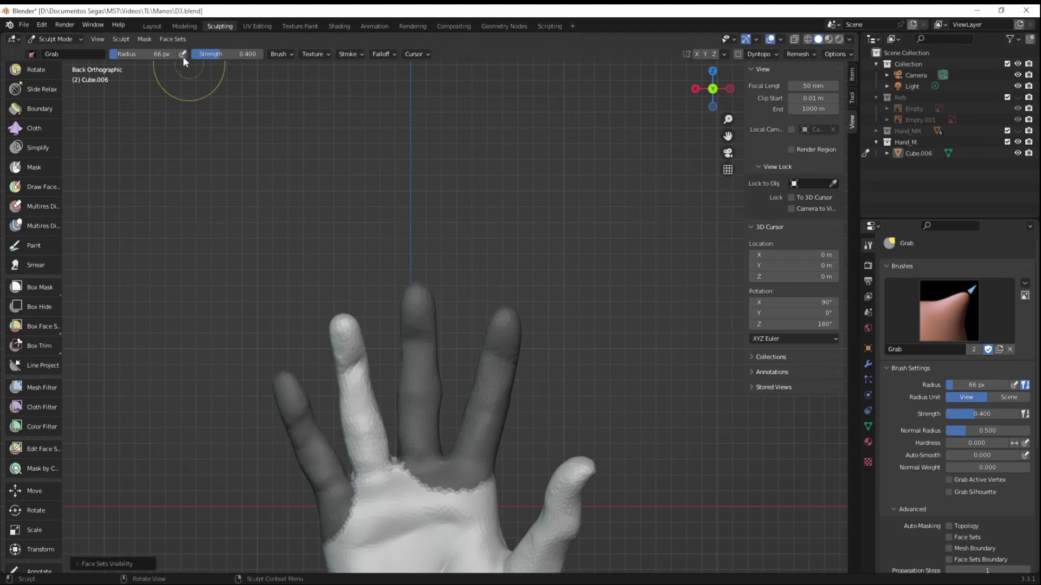
key("h")
Step: Enlarge the brush and shape the index finger with Snake Hook and Crease
mouse_move(564, 476)
middle_mouse_down()
mouse_move(477, 418)
mouse_move(591, 458)
mouse_move(550, 414)
middle_mouse_up()
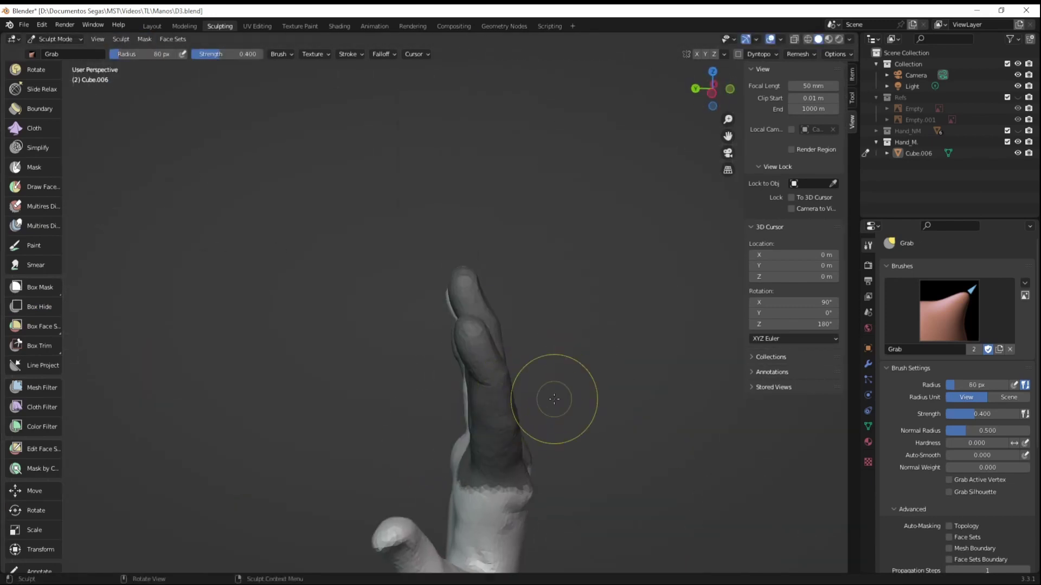
key("f")
left_click(551, 414)
scroll(380, 434, "up", 5)
left_click(59, 175)
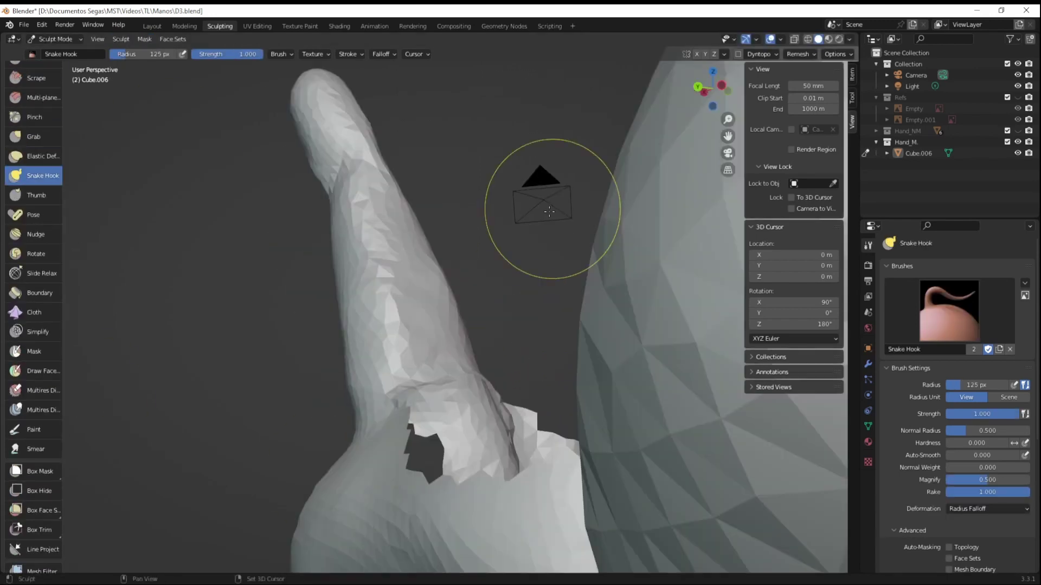
mouse_move(538, 204)
middle_mouse_down()
mouse_move(506, 349)
mouse_move(547, 320)
mouse_move(489, 339)
mouse_move(682, 327)
middle_mouse_up()
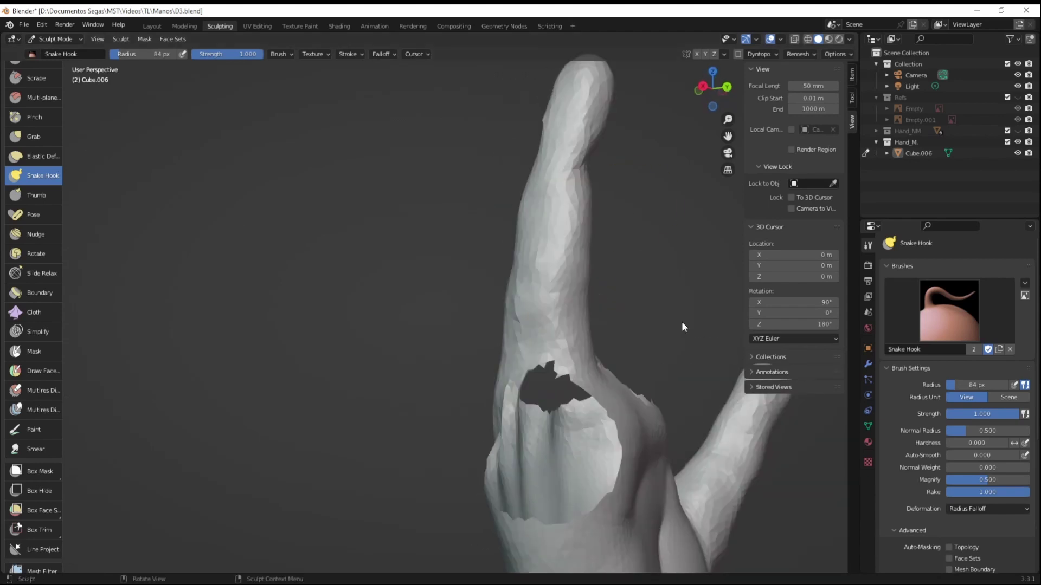
scroll(78, 396, "up", 5)
left_click(36, 167)
mouse_move(542, 271)
middle_mouse_down()
mouse_move(624, 265)
mouse_move(485, 318)
mouse_move(476, 229)
middle_mouse_up()
Step: Build up the raised index finger with Clay Strips and carve its joint creases
key("c")
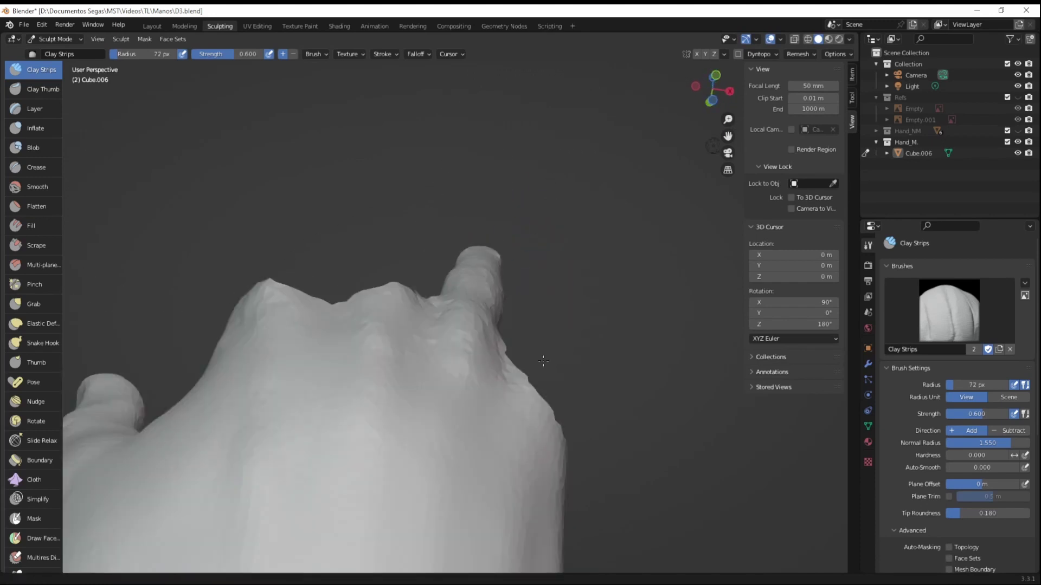
mouse_move(539, 226)
middle_mouse_down()
mouse_move(85, 224)
mouse_move(116, 254)
middle_mouse_up()
key("shift+c")
scroll(615, 313, "down", 3)
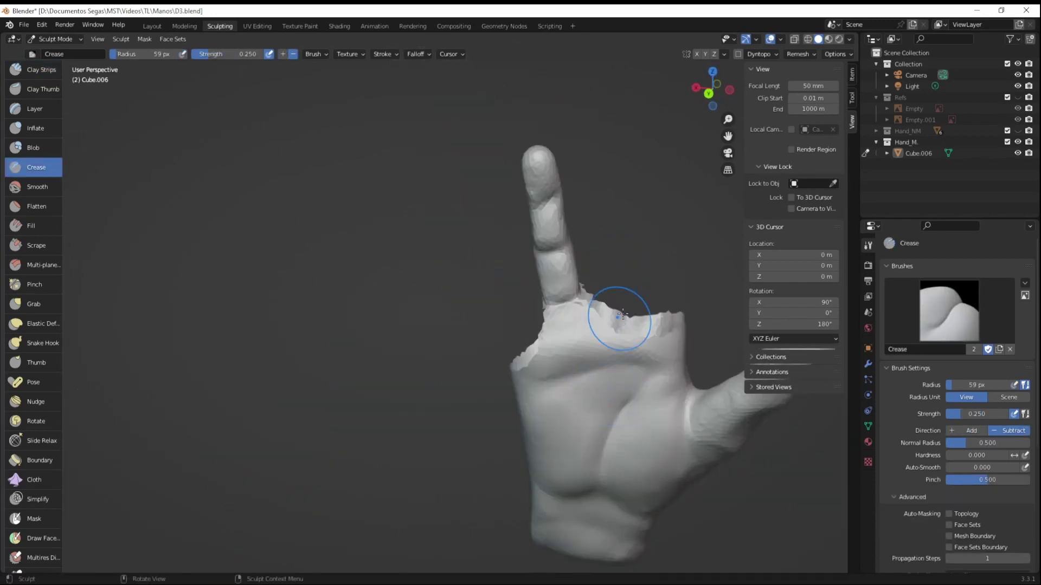
key("ctrl+KP_1")
mouse_move(466, 200)
middle_mouse_down("ctrl")
mouse_move(394, 170)
mouse_move(590, 336)
middle_mouse_up("ctrl")
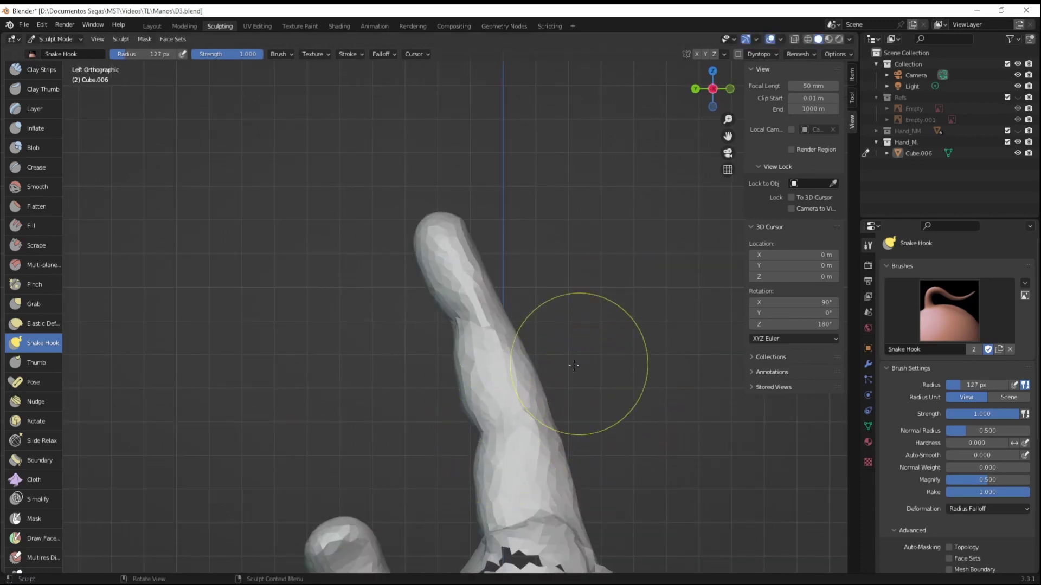
middle_click_drag(526, 383, 550, 401)
scroll(550, 401, "down", 5)
scroll(650, 295, "up", 6)
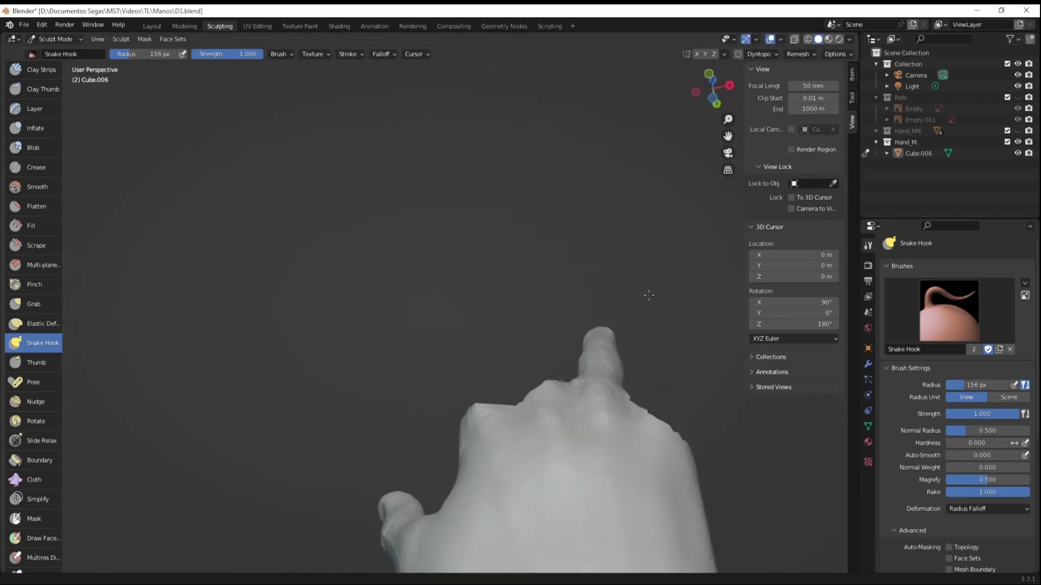
Step: Crease the joints at 52 px and 0.250 strength, then show all and clear the mask
key("f")
left_click(582, 328)
middle_click_drag(582, 328, 554, 291)
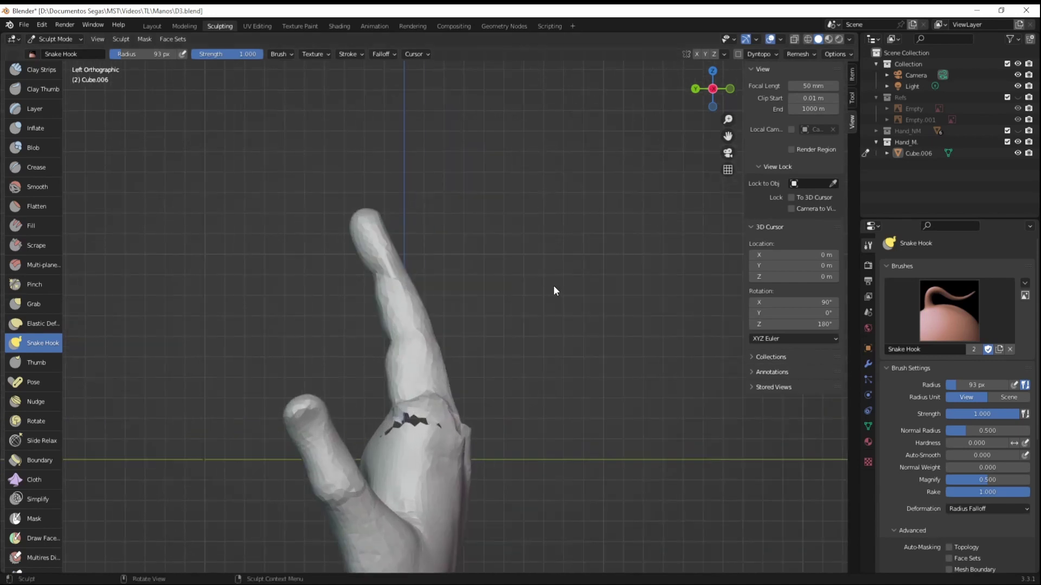
mouse_move(386, 368)
middle_mouse_down()
mouse_move(641, 360)
mouse_move(564, 383)
middle_mouse_up()
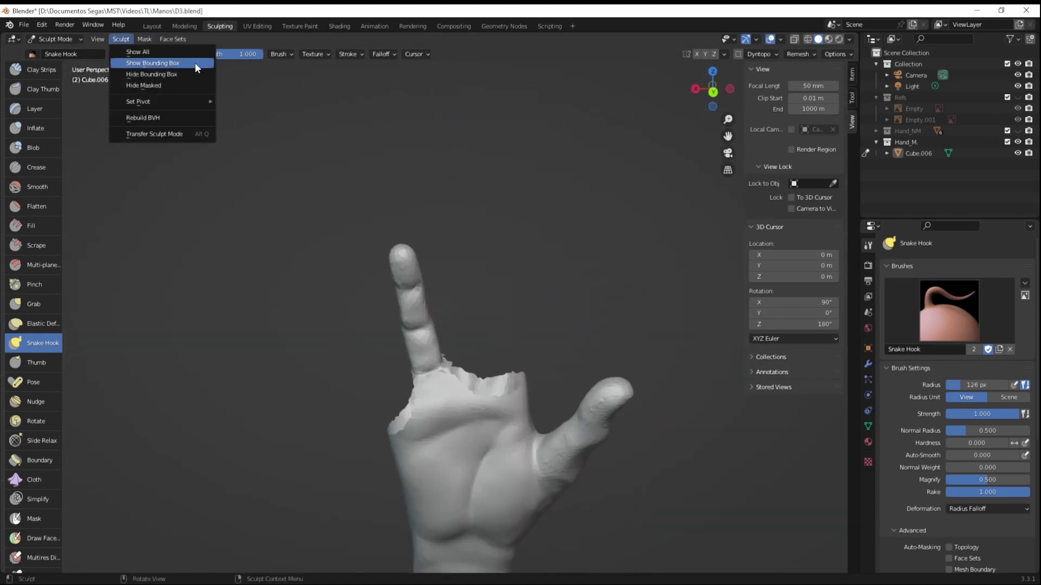
left_click(144, 39)
left_click(163, 76)
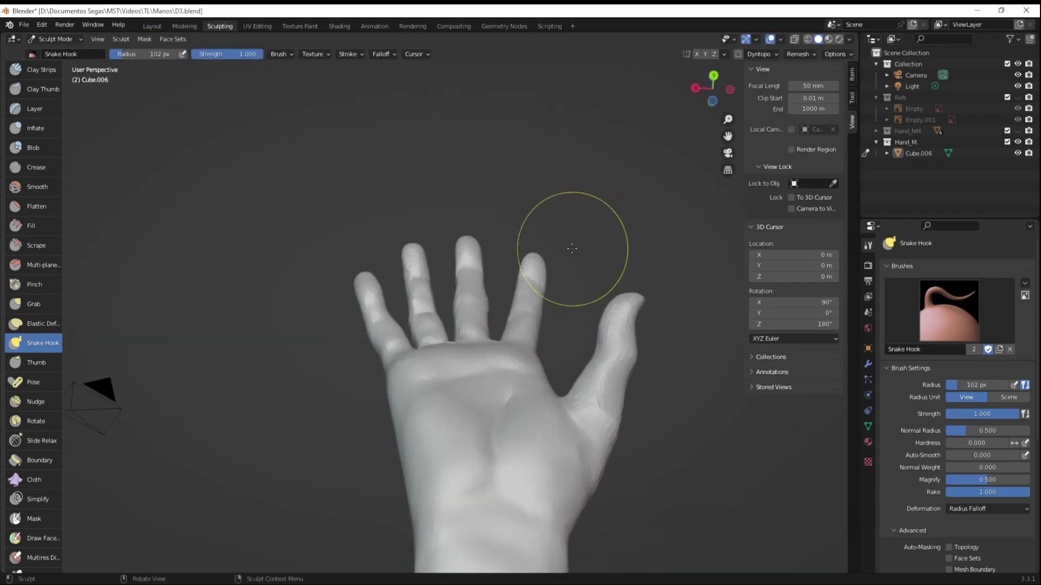
scroll(563, 260, "up", 5)
key("shift+c")
Step: Shrink the brush and orbit close to the palm side of the upright fingers
key("f")
left_click(530, 432)
mouse_move(530, 432)
middle_mouse_down()
mouse_move(576, 425)
mouse_move(304, 328)
middle_mouse_up()
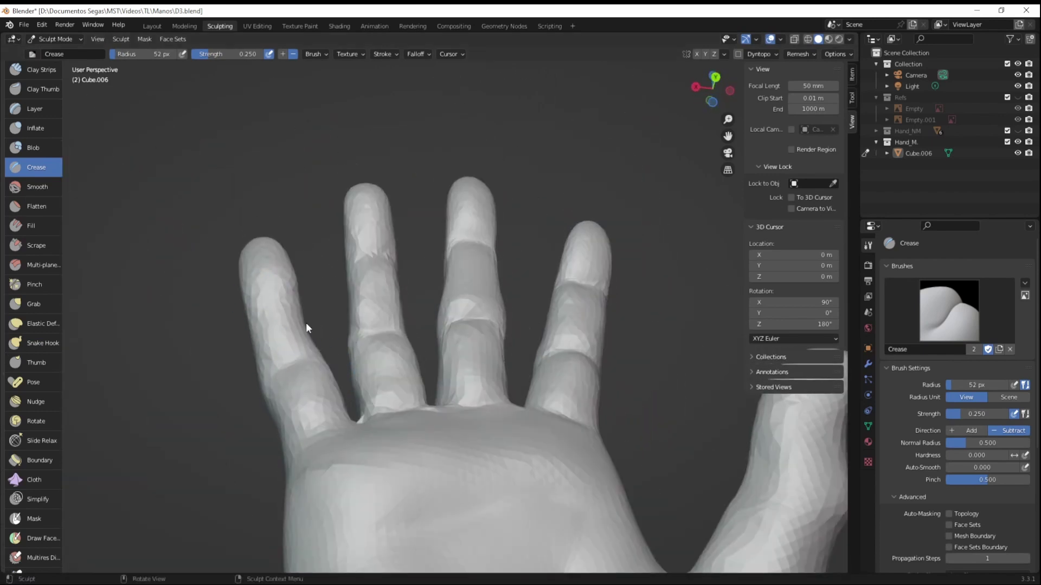
scroll(519, 309, "up", 4)
scroll(519, 309, "down", 5)
middle_click_drag(520, 309, 412, 314)
scroll(412, 315, "up", 3)
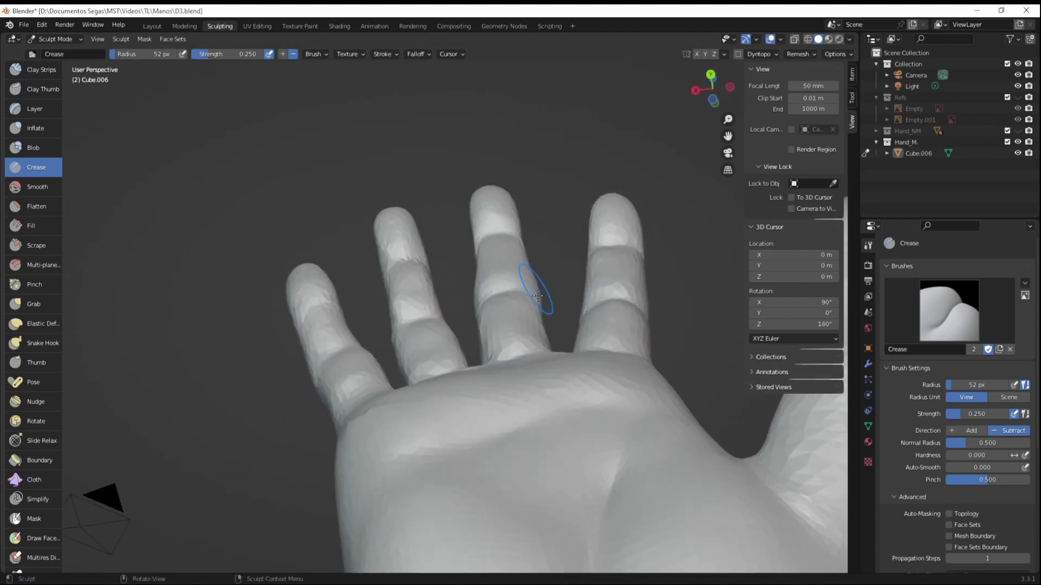
scroll(539, 296, "down", 4)
middle_click_drag(538, 296, 302, 302)
Step: Set Clay Strips at 41 px and 0.600 strength, then lasso around the thumb
key("c")
scroll(689, 248, "up", 3)
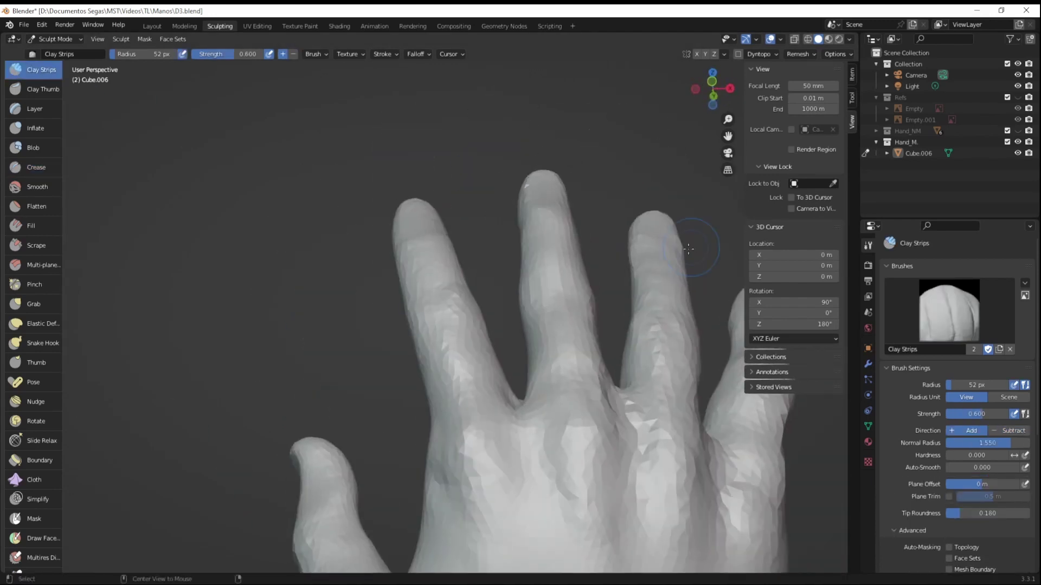
scroll(689, 248, "down", 3)
scroll(650, 360, "down", 3)
mouse_move(650, 360)
middle_mouse_down()
mouse_move(569, 336)
mouse_move(581, 348)
mouse_move(490, 419)
mouse_move(398, 236)
middle_mouse_up()
scroll(490, 419, "up", 3)
left_click_drag(398, 237, 470, 421, "ctrl+shift")
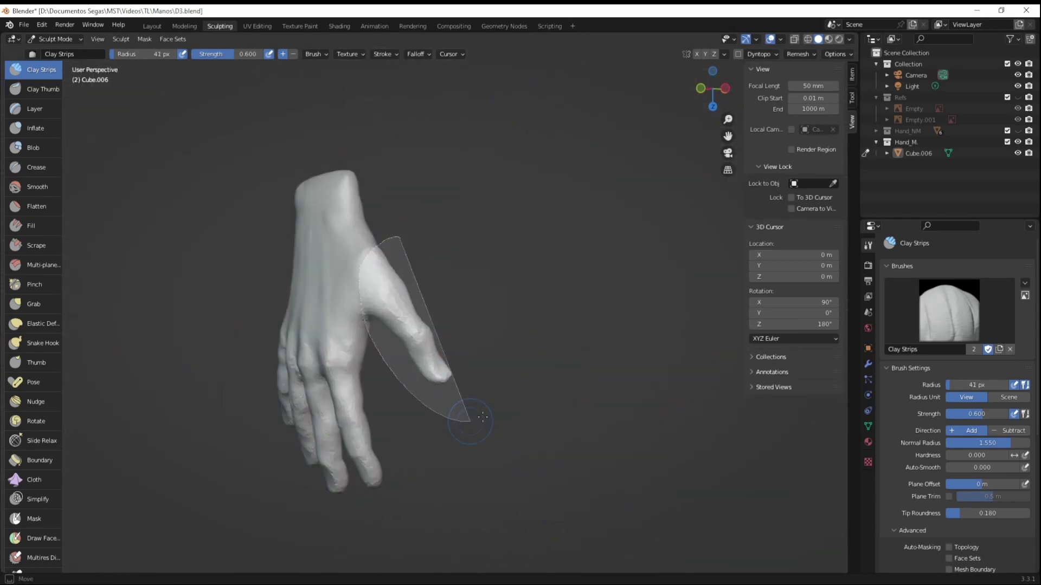
Step: Hide everything except the thumb, resize the brush, and invert the mask on the thumb
left_click(162, 119)
middle_click_drag(304, 380, 445, 401)
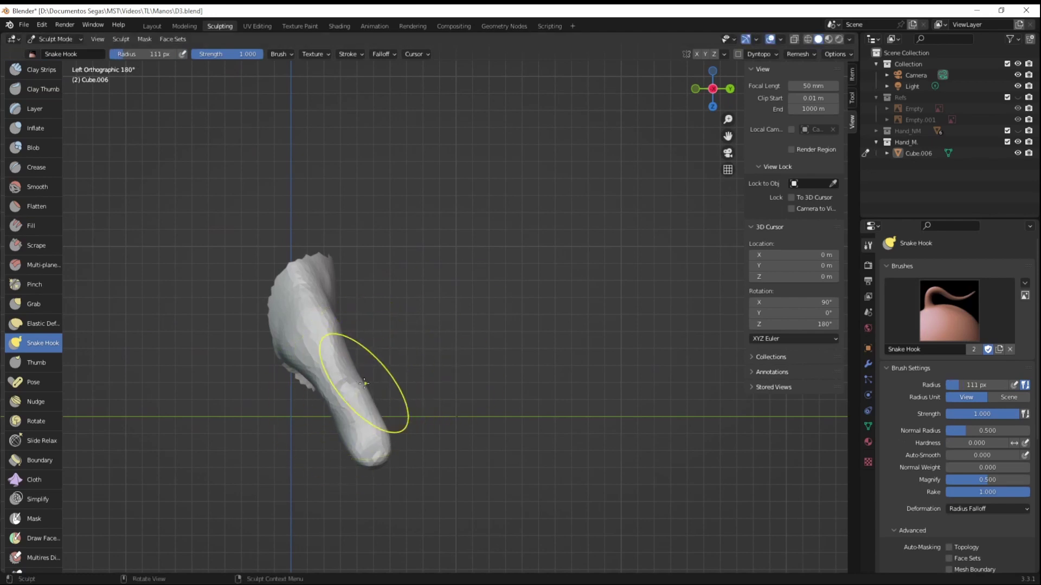
middle_click_drag(306, 325, 348, 469)
key("f")
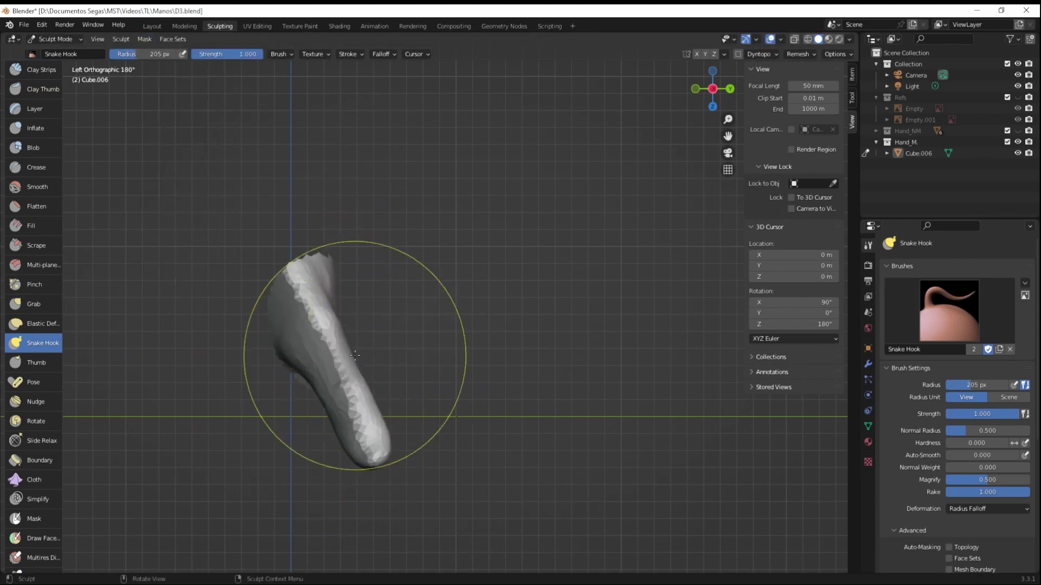
left_click(145, 39)
left_click(195, 51)
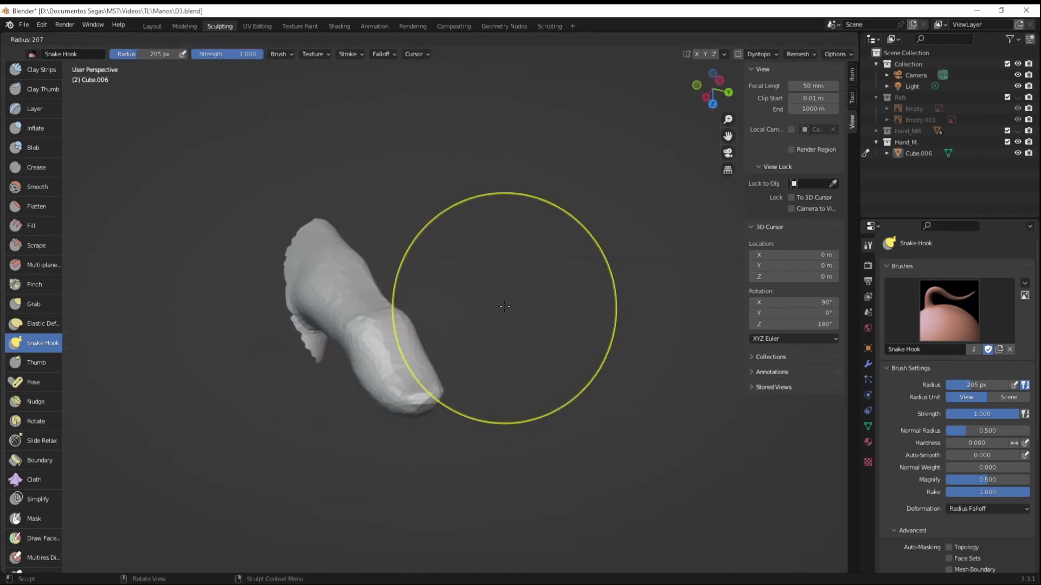
Step: Carve a crease into the isolated thumb with the Crease brush, then view the whole hand
middle_click_drag(387, 371, 332, 404)
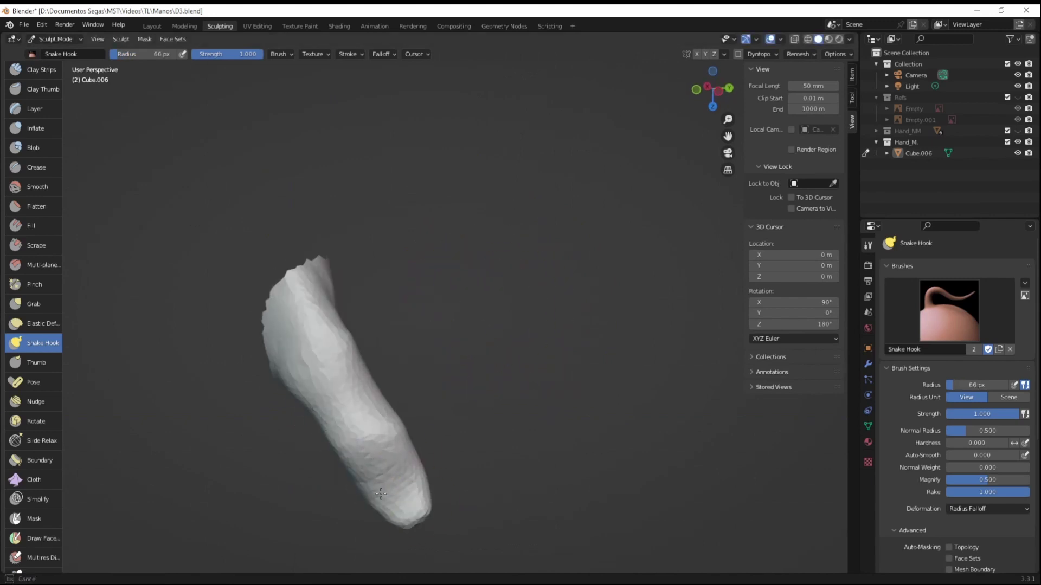
middle_click_drag(416, 372, 301, 430)
scroll(302, 429, "up", 3)
key("shift+c")
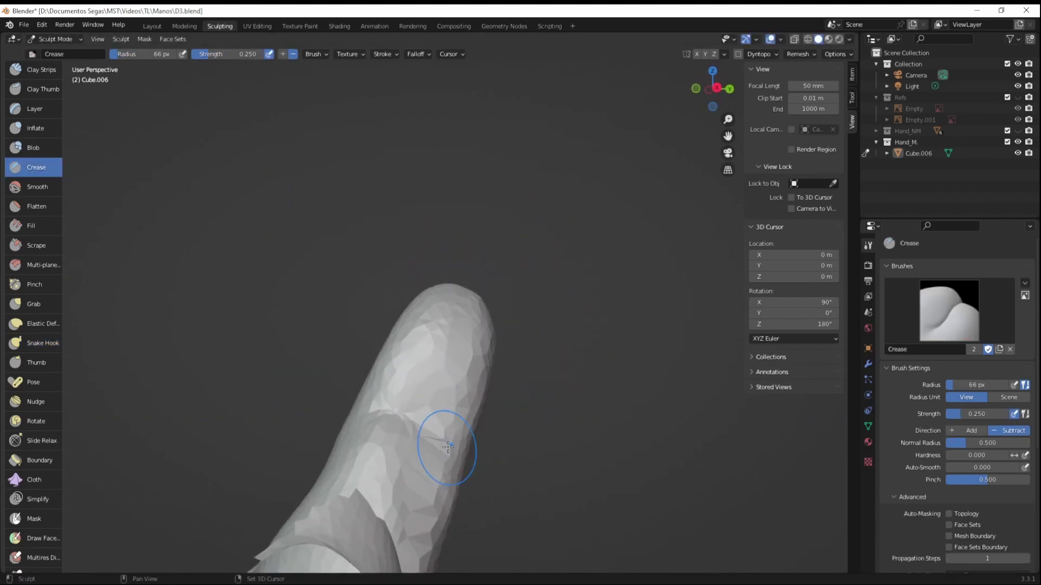
middle_click_drag(448, 448, 67, 197)
mouse_move(393, 313)
middle_mouse_down()
mouse_move(406, 406)
mouse_move(394, 429)
mouse_move(585, 380)
middle_mouse_up()
scroll(395, 429, "down", 5)
middle_click_drag(326, 244, 481, 346)
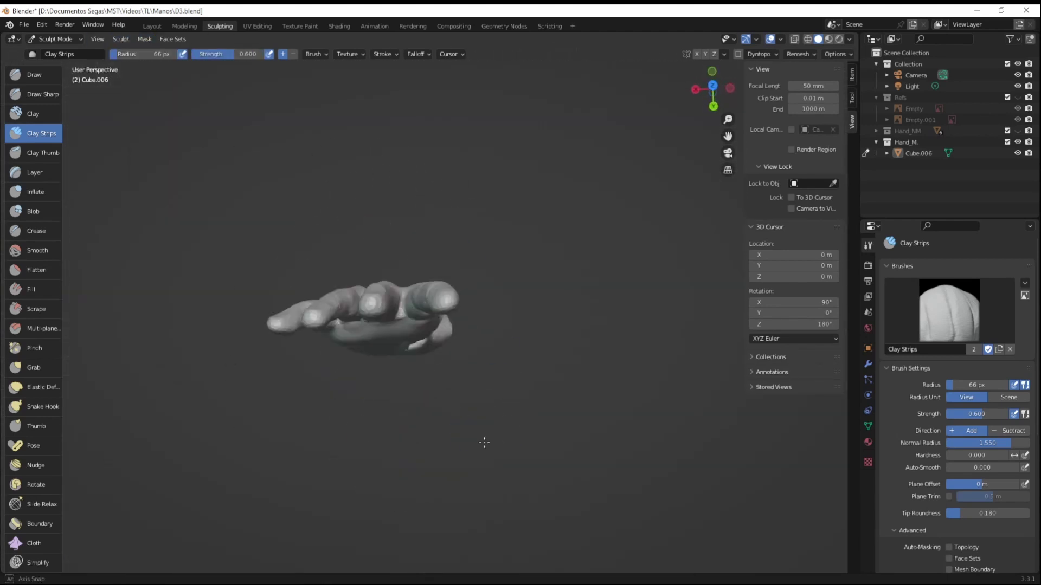
Step: Mask the fingers so only the palm stays editable, then close in on the palm
middle_click_drag(484, 443, 517, 434)
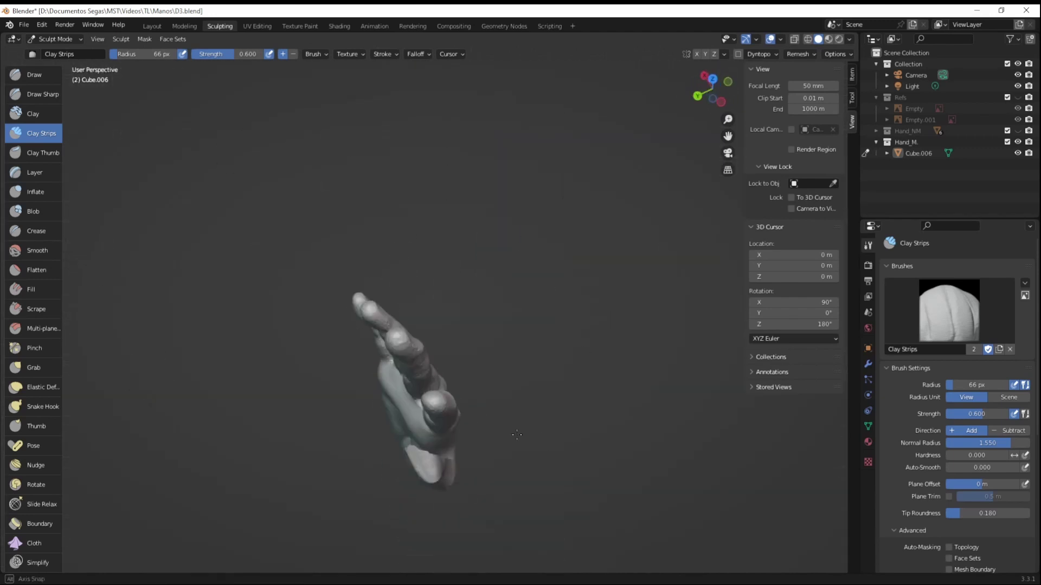
left_click(144, 39)
left_click(187, 70)
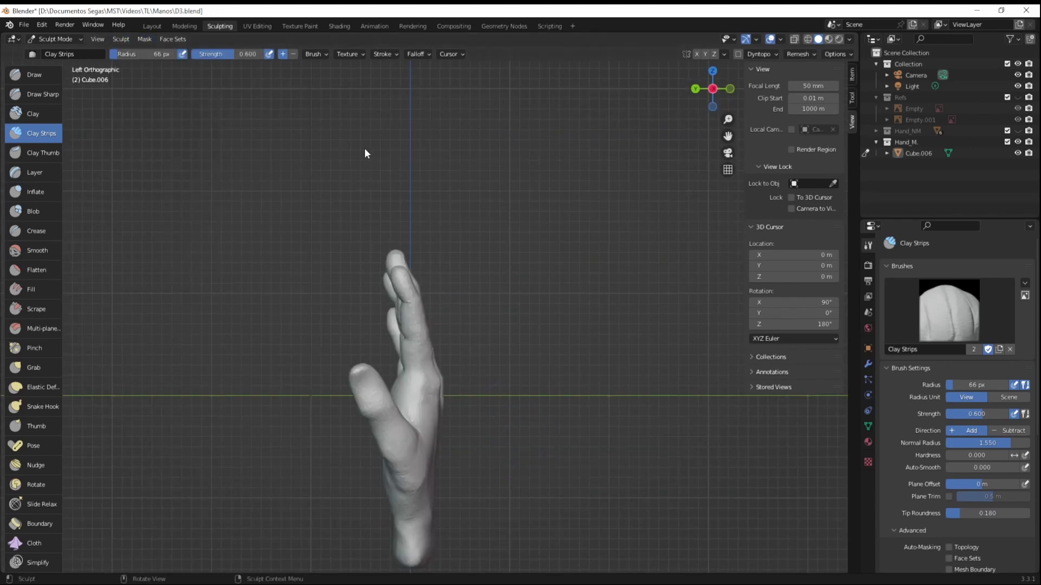
mouse_move(365, 148)
middle_mouse_down()
mouse_move(600, 407)
mouse_move(506, 482)
middle_mouse_up()
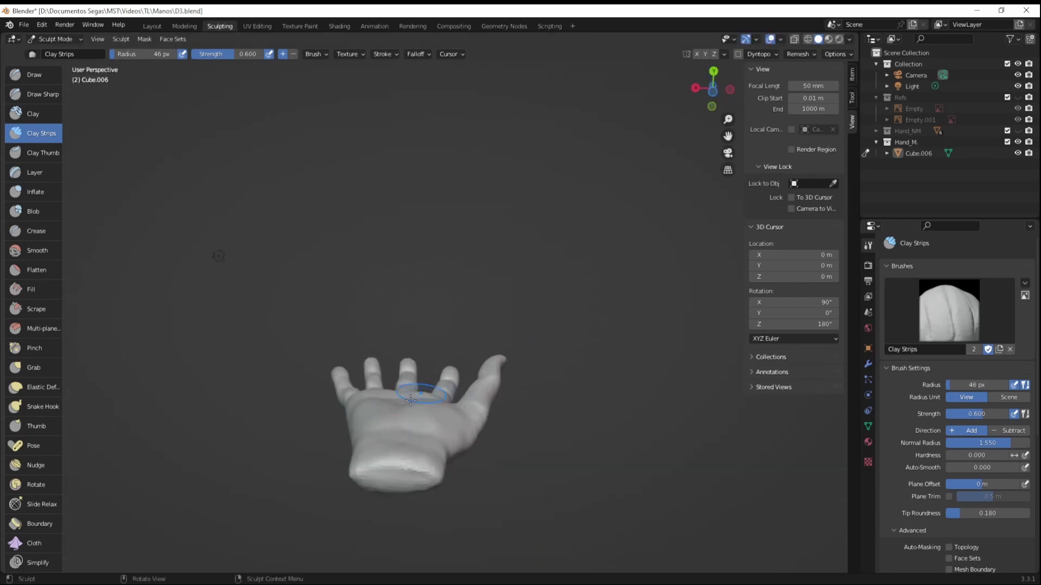
mouse_move(391, 428)
middle_mouse_down()
mouse_move(307, 388)
mouse_move(344, 434)
mouse_move(345, 489)
middle_mouse_up()
middle_click_drag(405, 329, 487, 365)
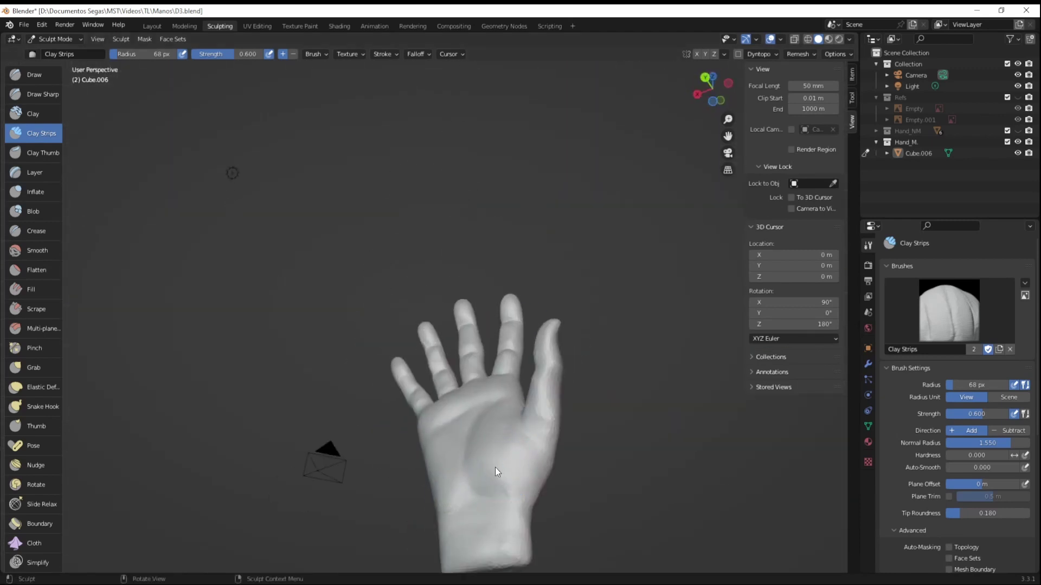
mouse_move(495, 469)
middle_mouse_down()
mouse_move(480, 347)
mouse_move(534, 435)
middle_mouse_up()
Step: Enlarge the Clay Strips brush to 107 px and build clay on the lower palm
scroll(485, 391, "up", 3)
scroll(480, 343, "up", 2)
key("f")
left_click(426, 384)
middle_click_drag(425, 384, 309, 482)
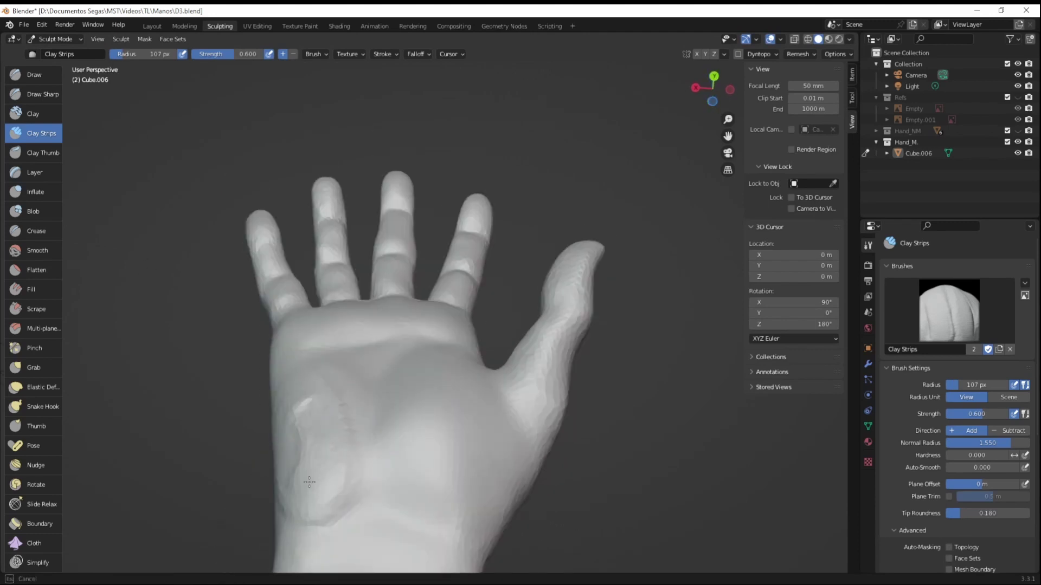
middle_click_drag(329, 441, 402, 379)
scroll(466, 339, "up", 4)
middle_click_drag(466, 340, 309, 307)
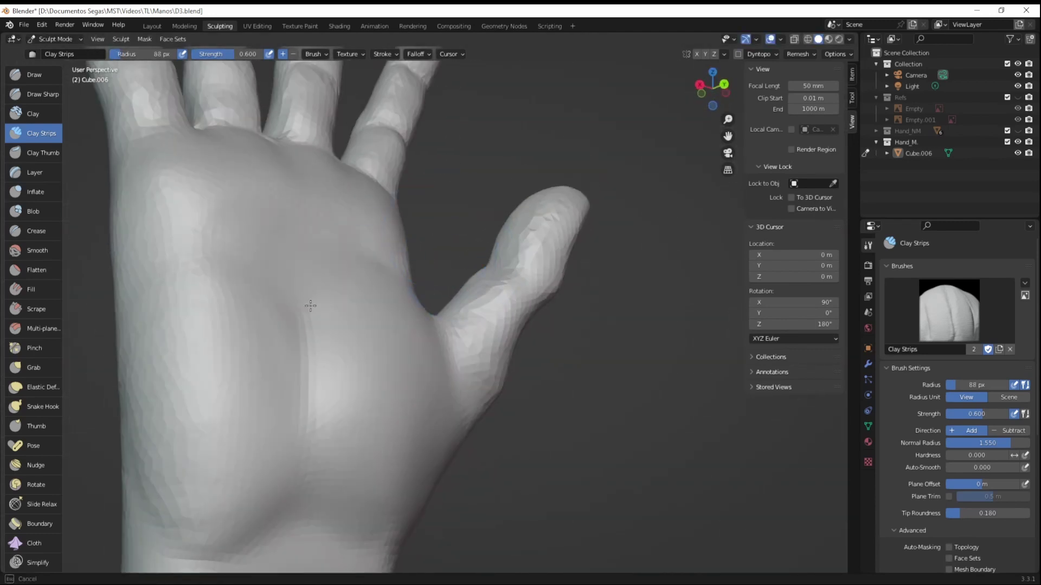
Step: Shrink the brush to 88 px, inspect the back of the hand, and select Snake Hook
key("f")
left_click(413, 250)
middle_click_drag(376, 238, 527, 332)
scroll(460, 282, "down", 4)
mouse_move(557, 437)
middle_mouse_down()
mouse_move(542, 515)
mouse_move(364, 275)
mouse_move(460, 284)
middle_mouse_up()
key("k")
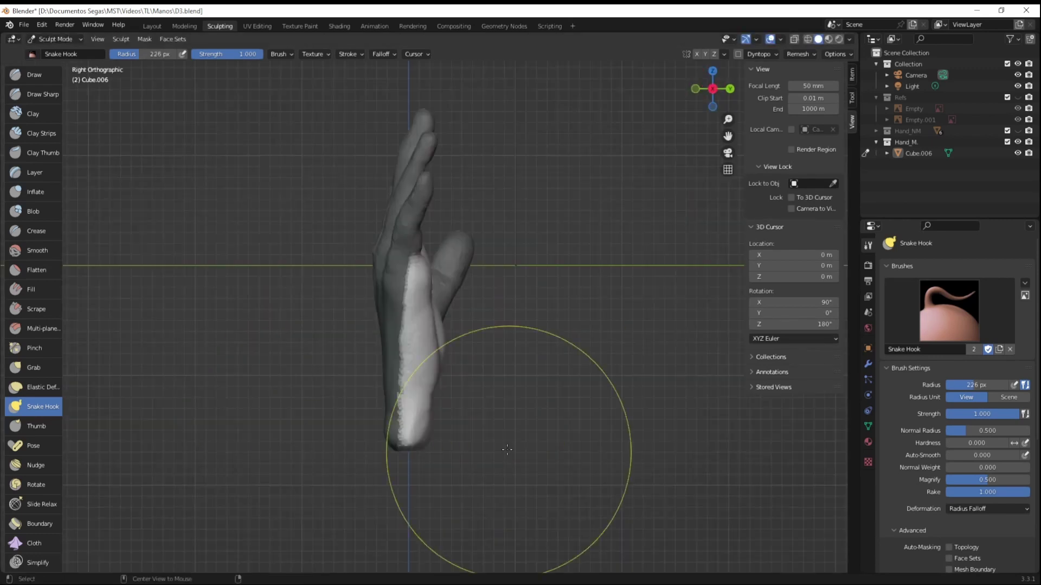
Step: Orbit to the palm and clear the mask from the whole hand
middle_click_drag(438, 400, 502, 386, "shift")
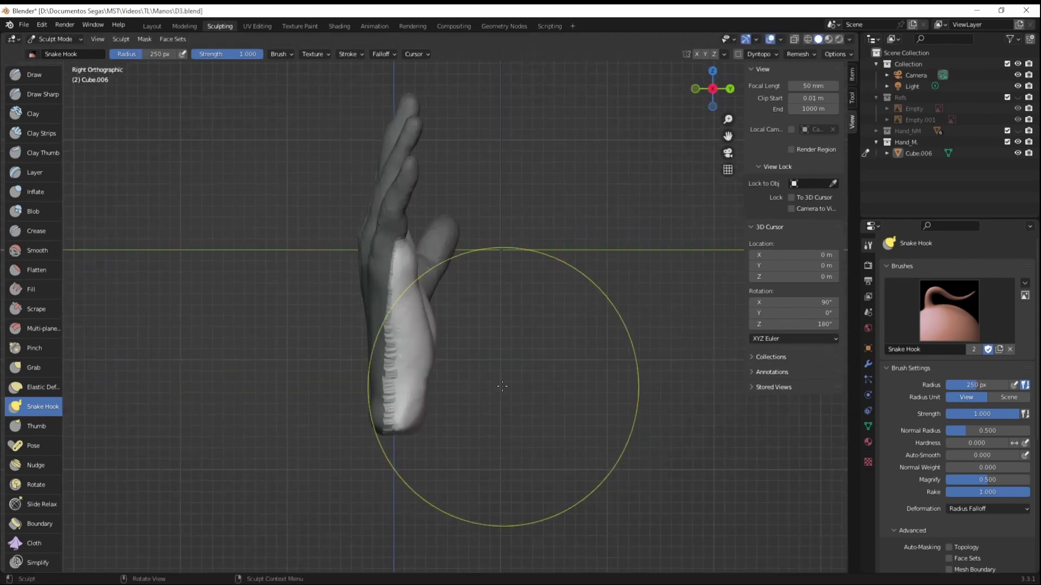
middle_click_drag(452, 351, 521, 376, "alt")
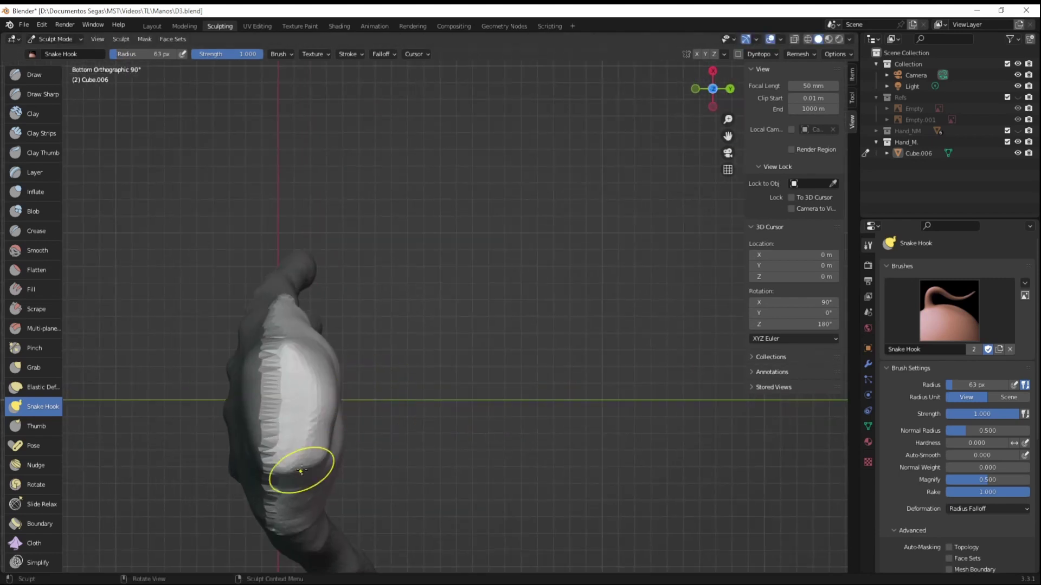
middle_click_drag(315, 361, 360, 453, "alt")
left_click(145, 39)
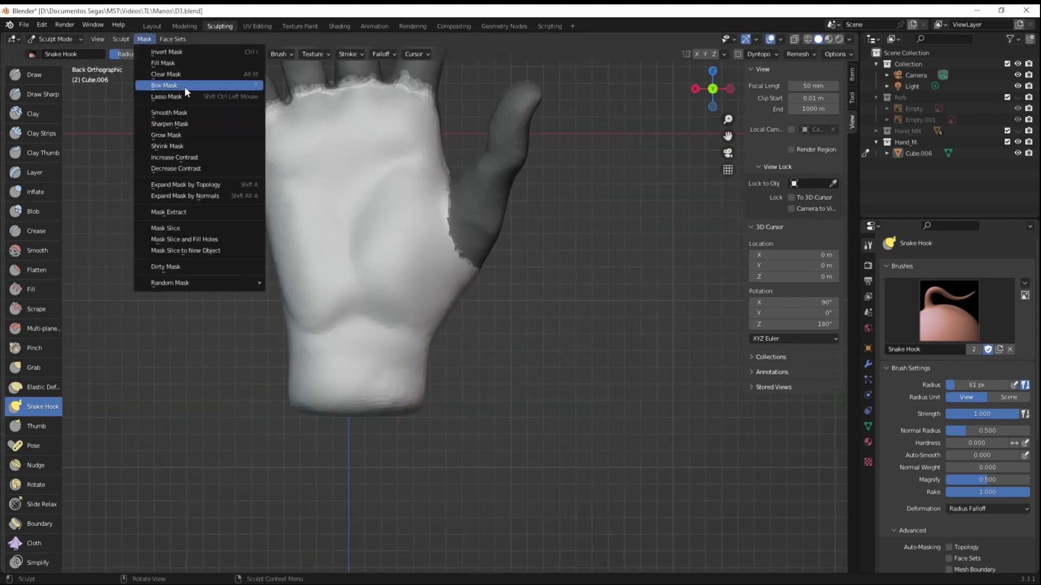
mouse_move(374, 217)
middle_mouse_down()
mouse_move(504, 365)
mouse_move(393, 255)
mouse_move(556, 419)
mouse_move(523, 313)
middle_mouse_up()
scroll(503, 365, "down", 2)
scroll(393, 255, "up", 3)
scroll(556, 420, "down", 4)
Step: Turn on dynamic topology from a straight-on view of the palm
middle_click_drag(535, 417, 382, 396, "alt")
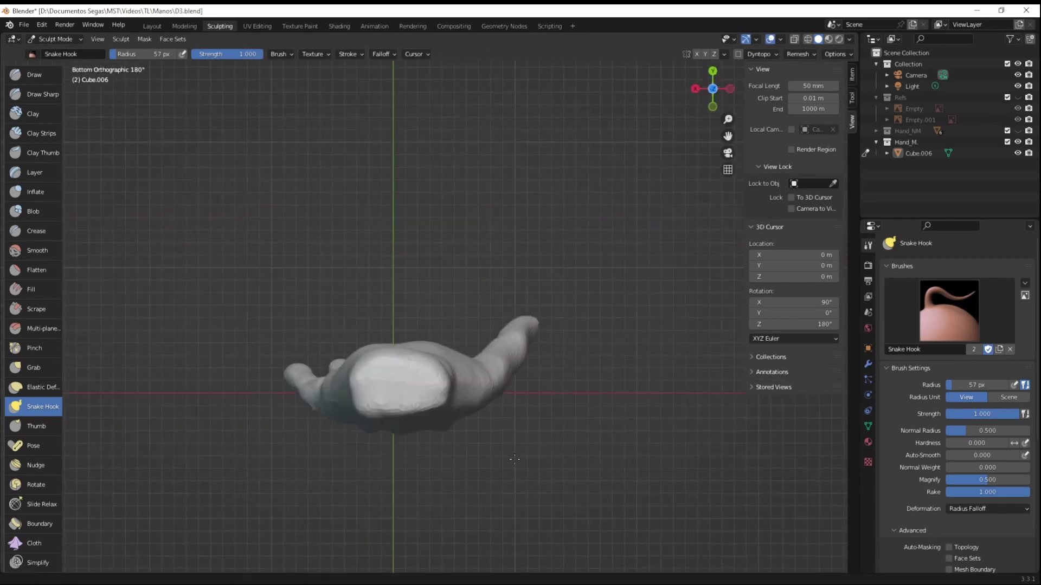
middle_click_drag(412, 320, 526, 442, "alt")
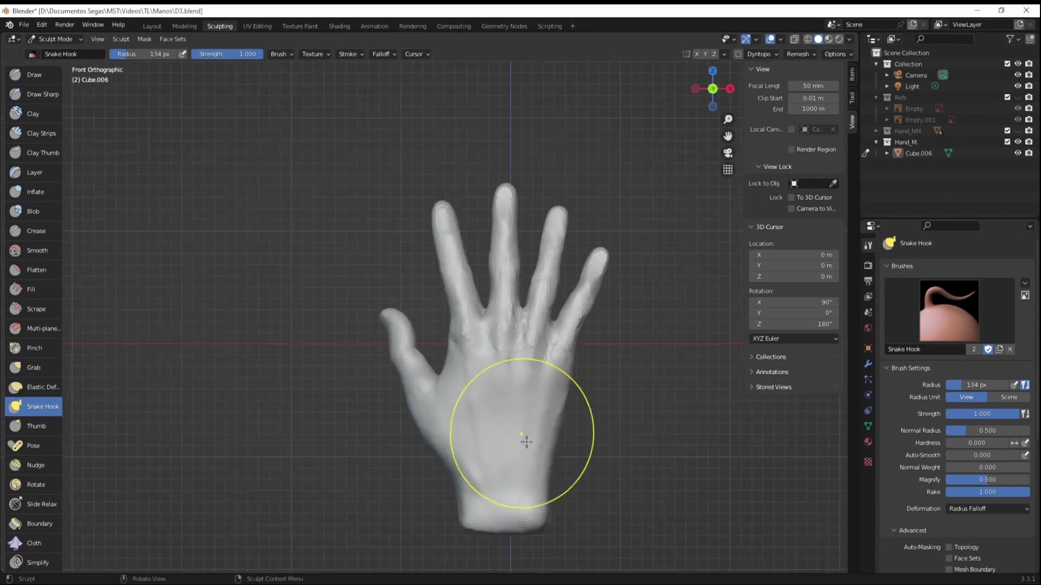
left_click(738, 53)
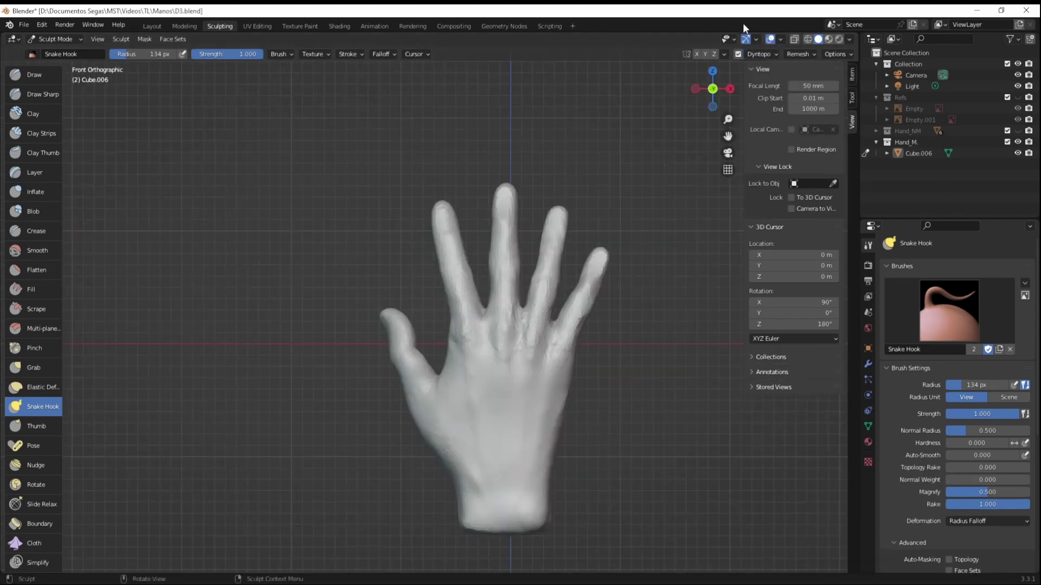
Step: Set the brush to 82 px and toggle the wireframe overlay on and off
left_click(607, 388)
middle_click_drag(608, 388, 534, 325)
left_click(779, 39)
left_click(740, 161)
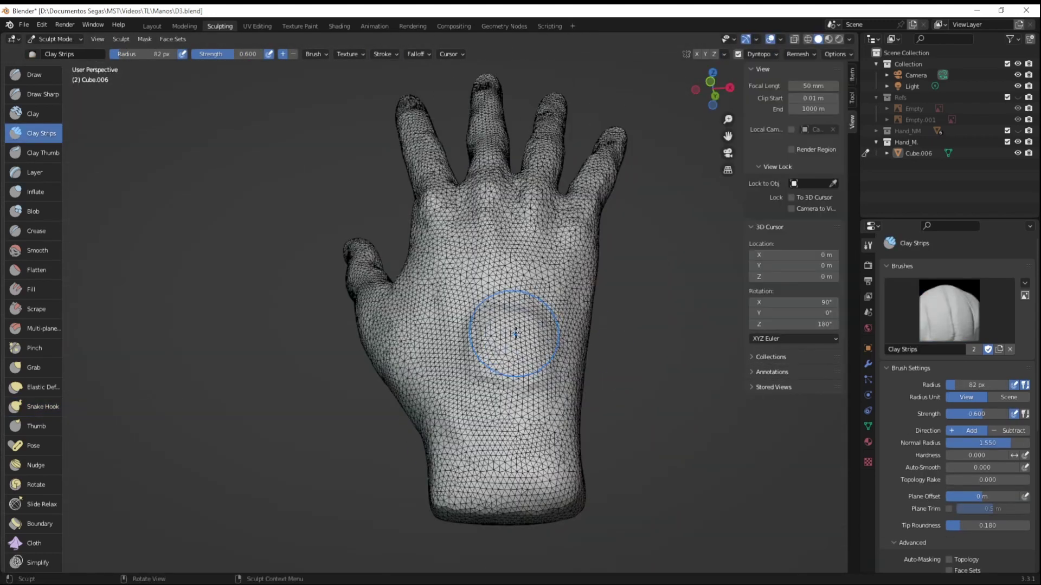
left_click(779, 39)
left_click(741, 161)
mouse_move(506, 353)
middle_mouse_down("alt")
mouse_move(655, 496)
mouse_move(782, 68)
middle_mouse_up("alt")
scroll(656, 491, "down", 4)
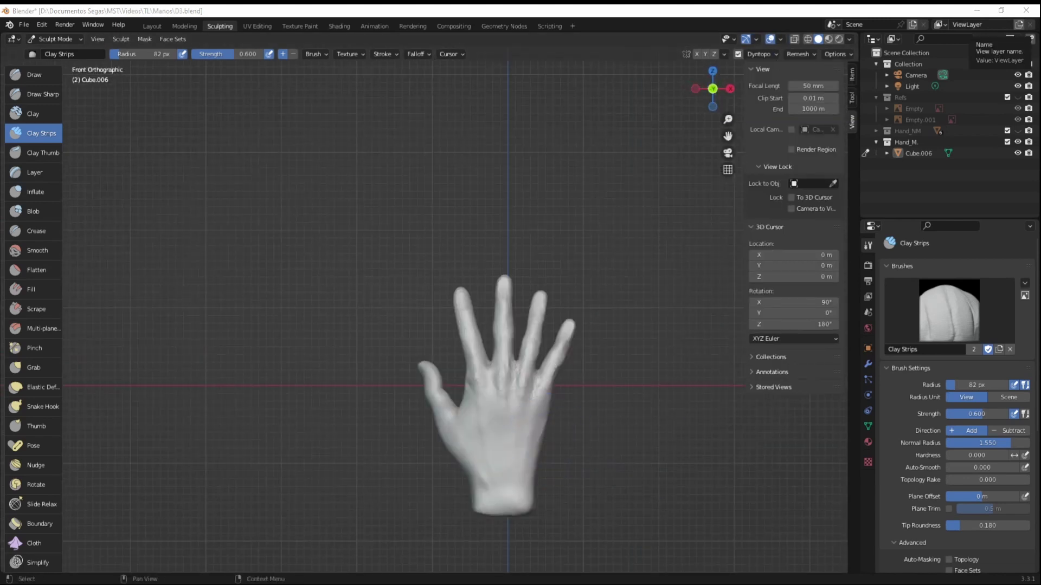
Step: Show the wireframe overlay again to check the hand's mesh density
left_click(780, 39)
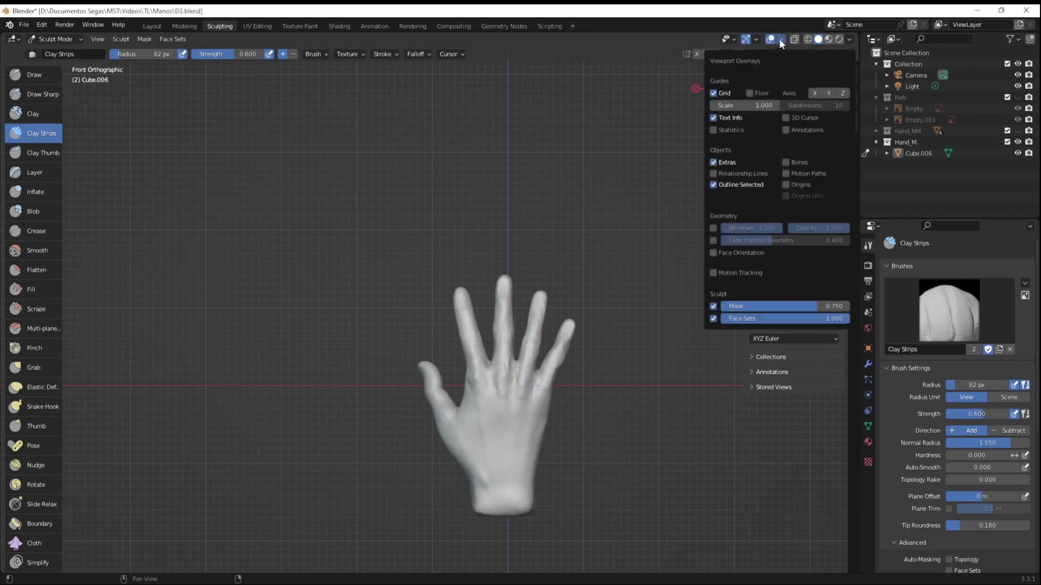
left_click(713, 228)
scroll(499, 448, "up", 5)
scroll(500, 442, "down", 2)
left_click(780, 40)
Step: Hide the wireframe and orbit in to inspect the knuckles
left_click(713, 229)
middle_click_drag(624, 304, 568, 382)
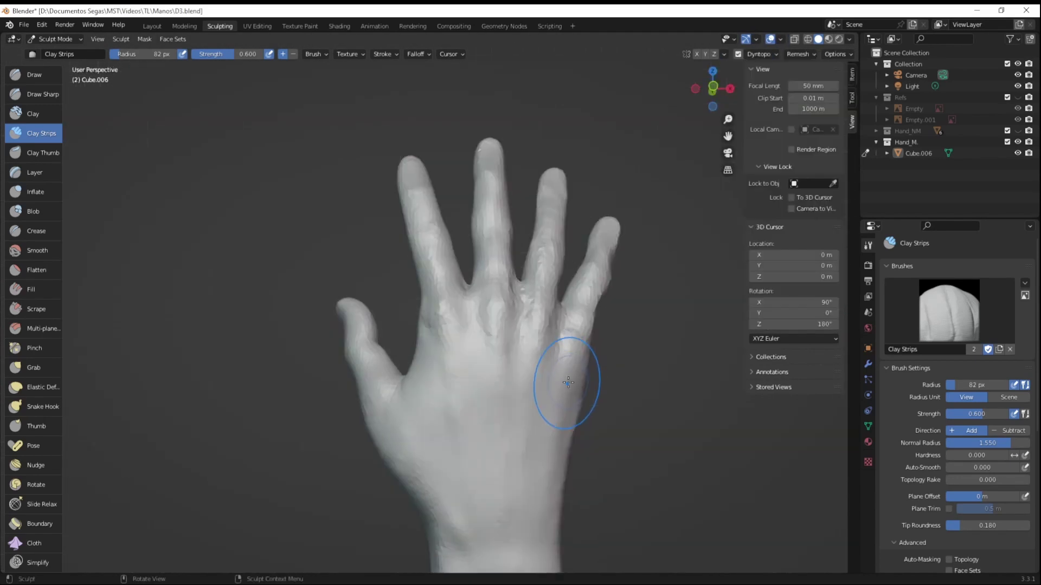
scroll(656, 404, "up", 2)
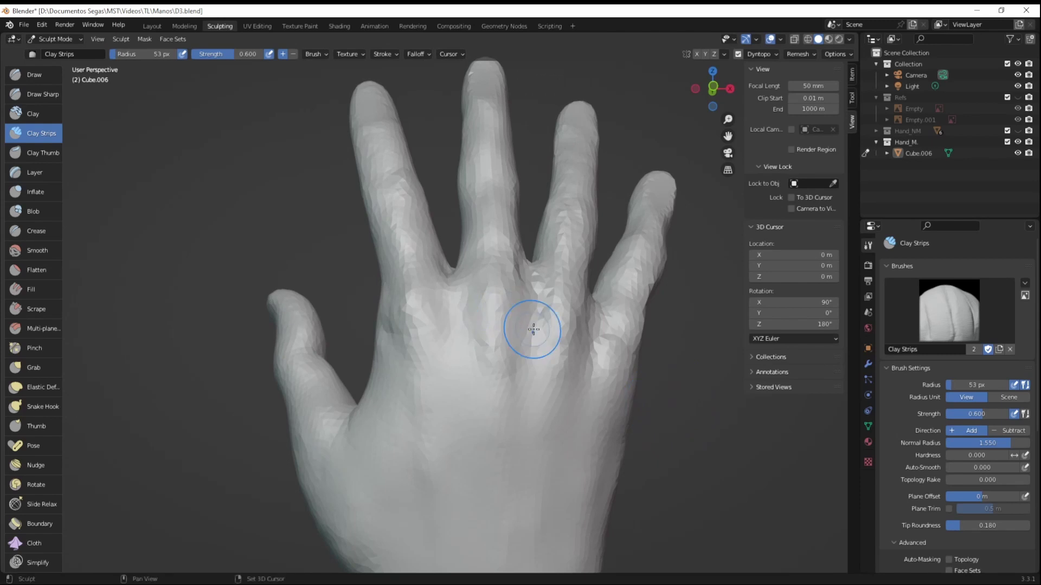
mouse_move(498, 410)
middle_mouse_down()
mouse_move(457, 464)
mouse_move(349, 268)
mouse_move(434, 332)
middle_mouse_up()
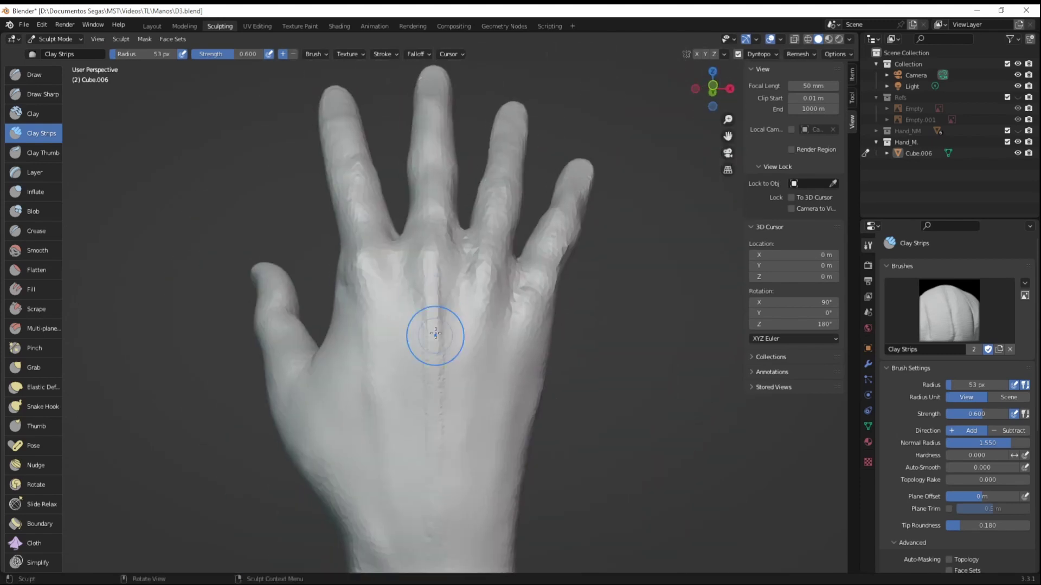
scroll(475, 249, "up", 3)
Step: Shrink the brush to 43 px and shape the fingertips with Clay Strips
key("f")
scroll(375, 211, "down", 1)
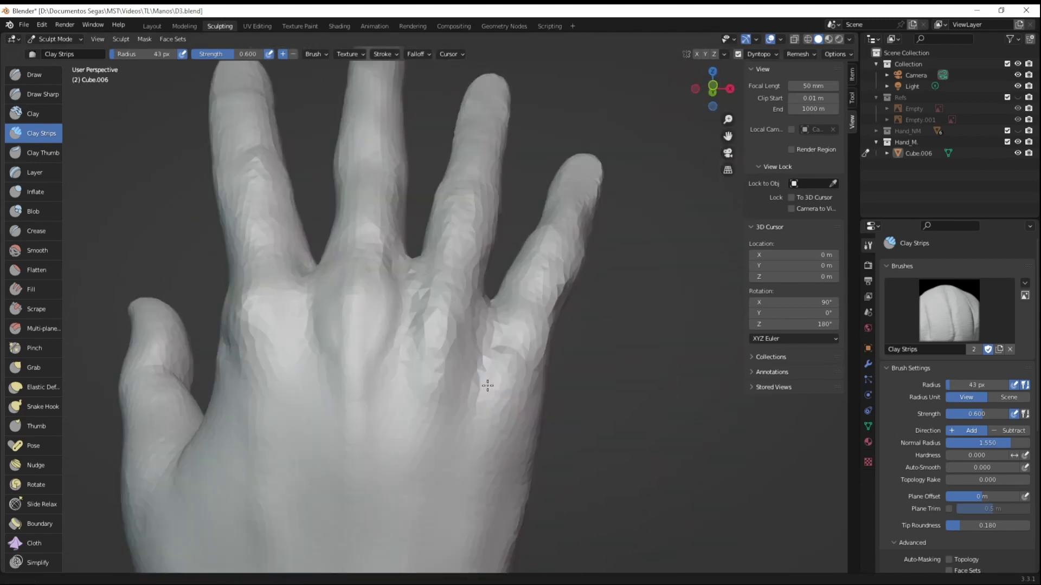
scroll(431, 418, "down", 1)
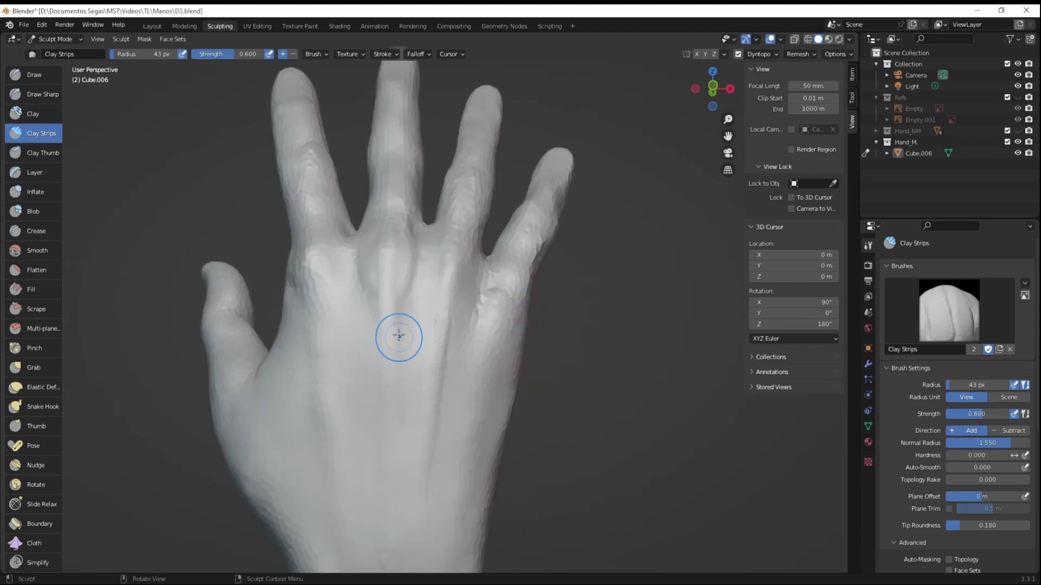
scroll(573, 423, "up", 1)
middle_click_drag(573, 423, 404, 367)
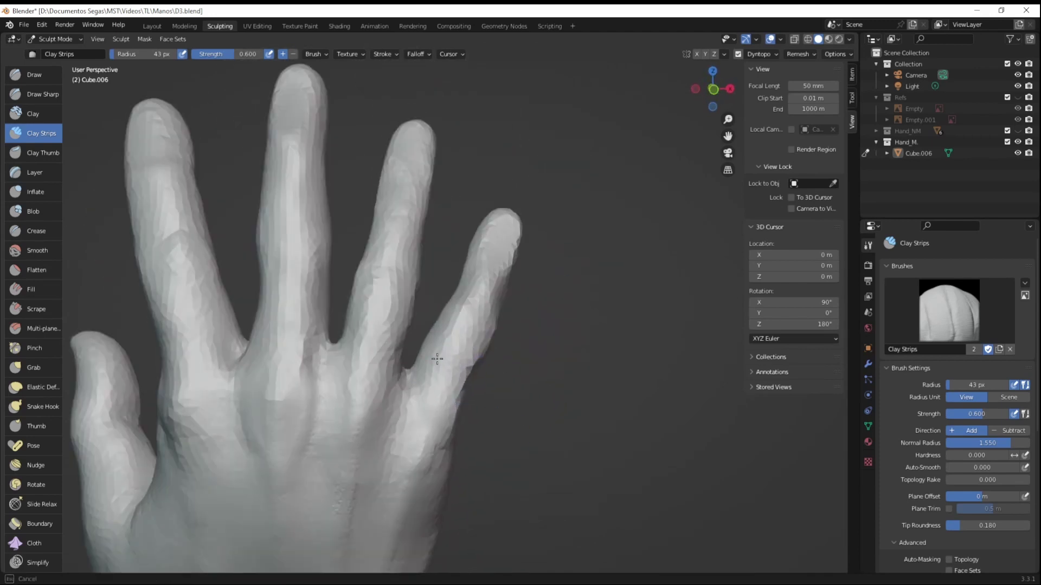
middle_click_drag(429, 335, 479, 355)
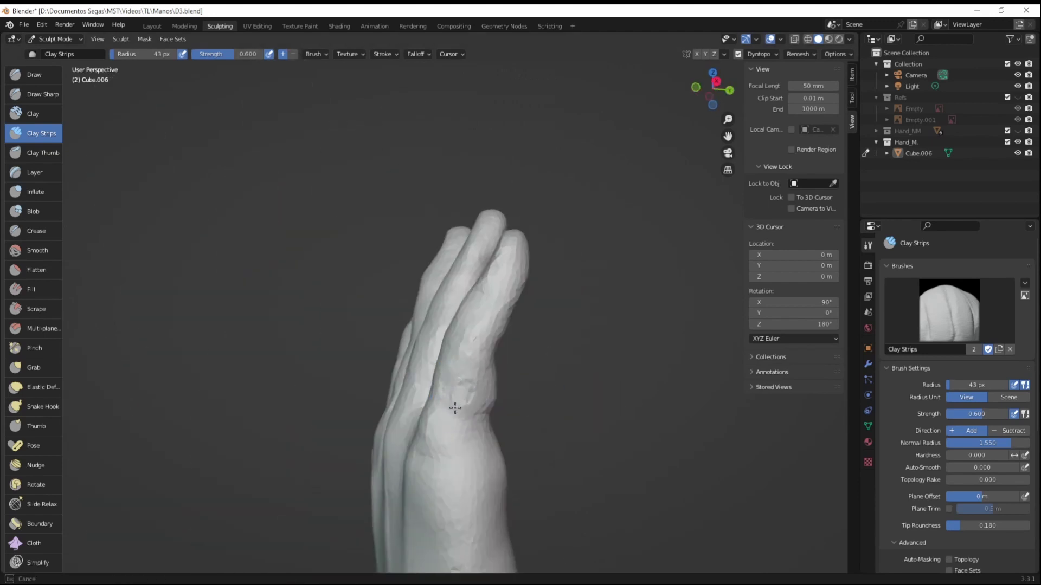
left_click(50, 135)
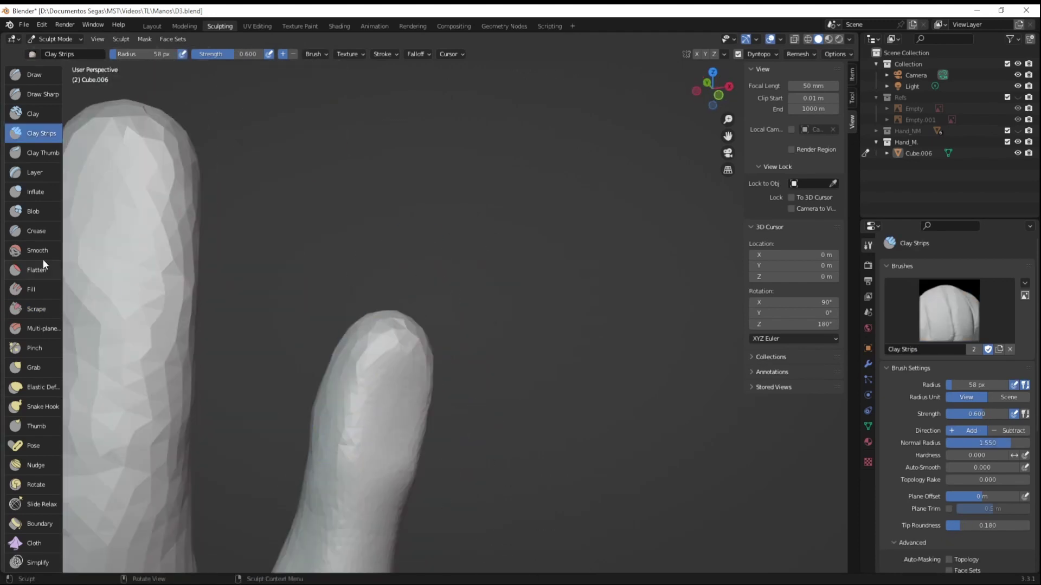
middle_click_drag(415, 318, 75, 270)
Step: Carve the little finger's nail edge, alternating Clay Strips and Crease brushes
left_click(53, 130)
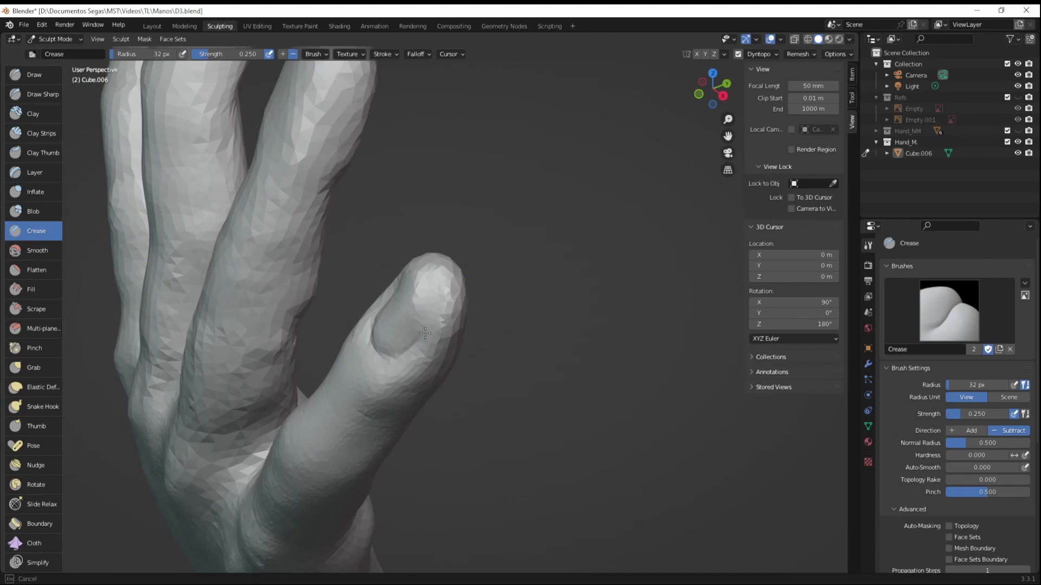
key("c")
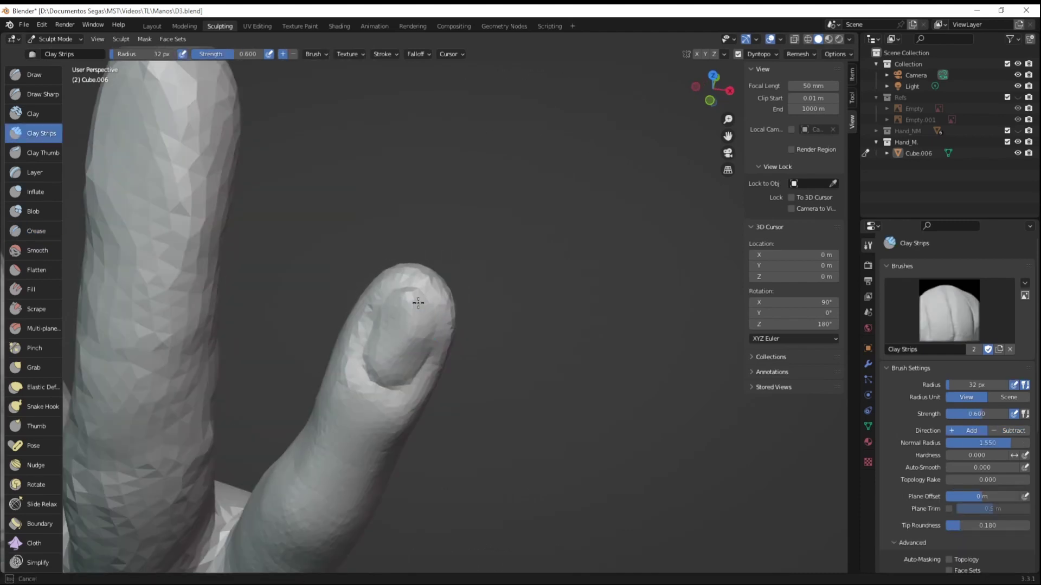
left_click(54, 226)
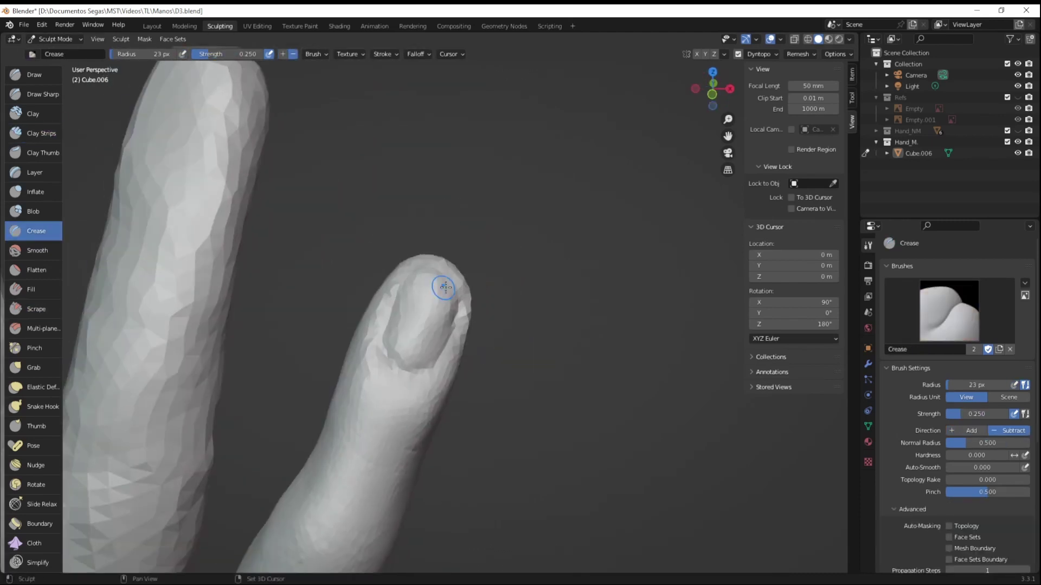
key("c")
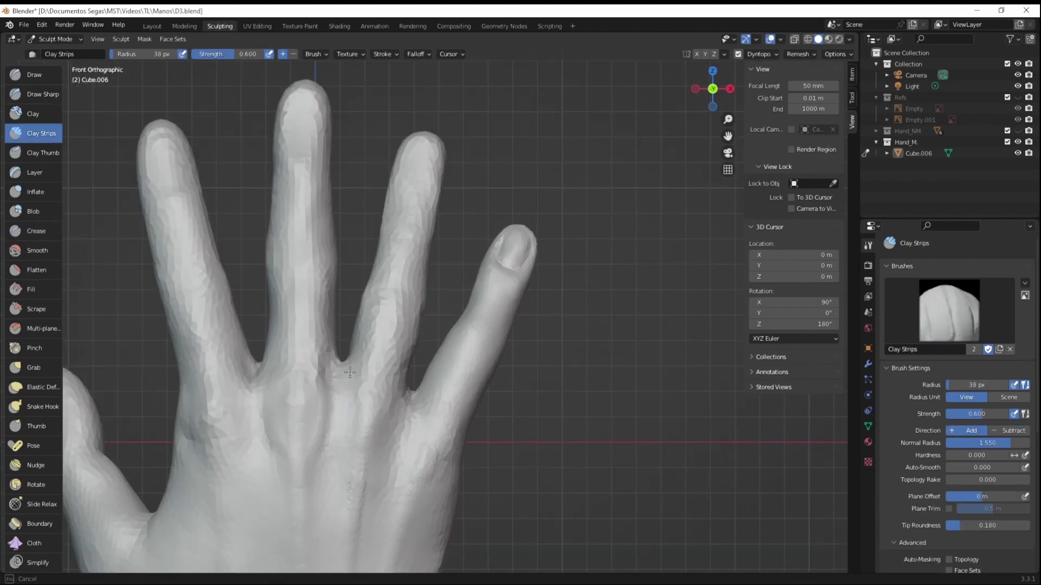
mouse_move(422, 386)
middle_mouse_down()
mouse_move(395, 325)
mouse_move(378, 336)
mouse_move(476, 442)
mouse_move(546, 372)
mouse_move(320, 514)
middle_mouse_up()
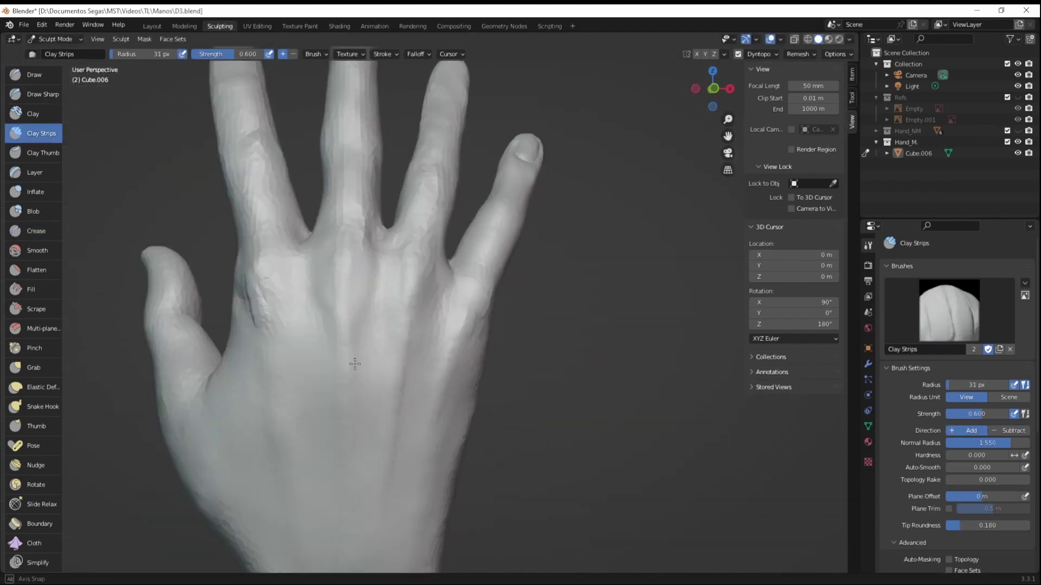
Step: Reframe the whole hand in the straight front view
scroll(291, 358, "up", 3)
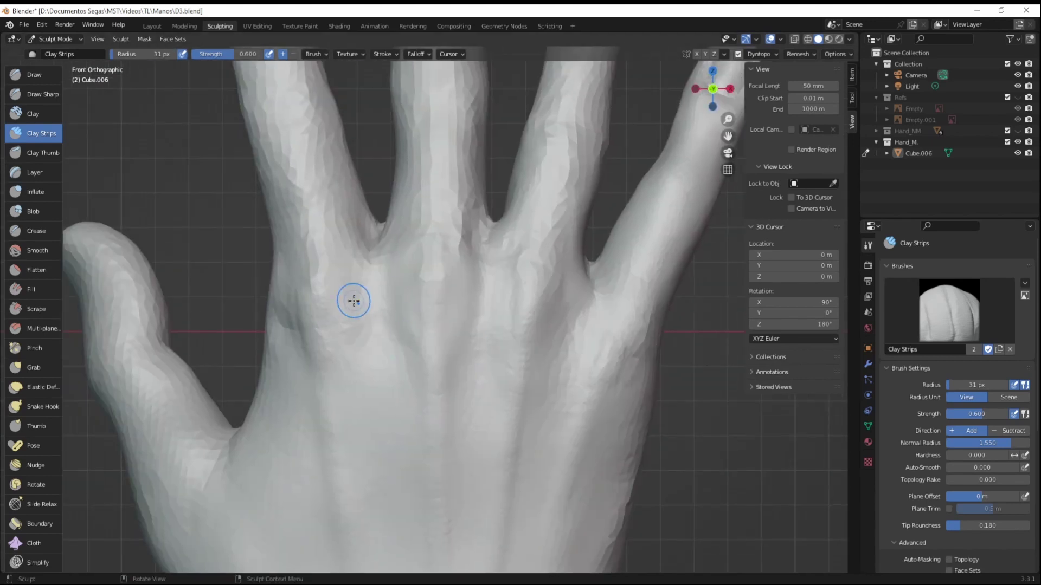
mouse_move(345, 297)
middle_mouse_down()
mouse_move(383, 279)
mouse_move(462, 425)
middle_mouse_up()
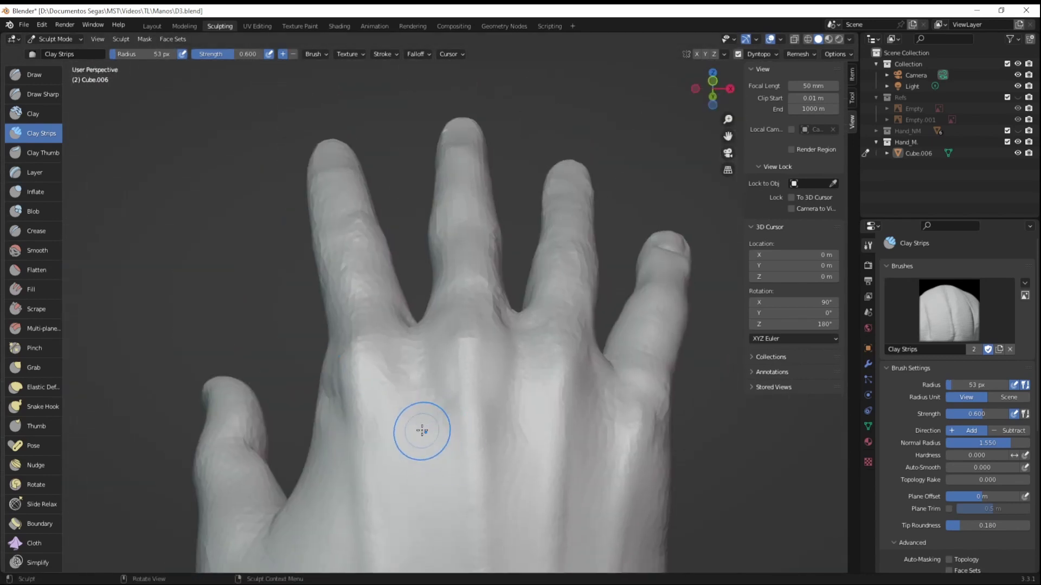
key("KP_1")
scroll(450, 433, "down", 2)
scroll(464, 459, "down", 3)
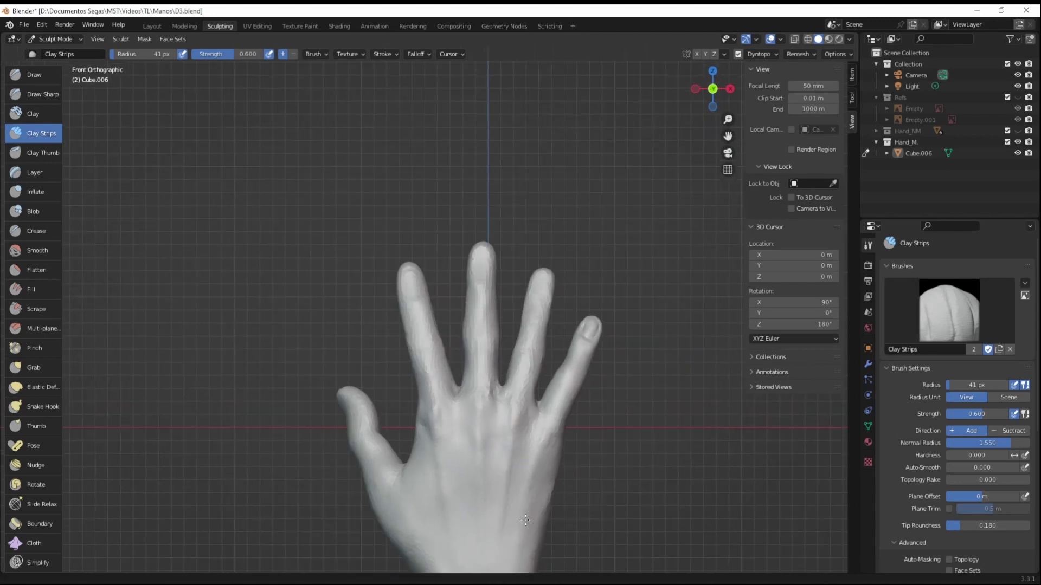
scroll(505, 401, "up", 5)
middle_click_drag(477, 372, 291, 395)
key("KP_1")
Step: Centre the fingers and orbit around to their palm side
scroll(572, 335, "down", 3)
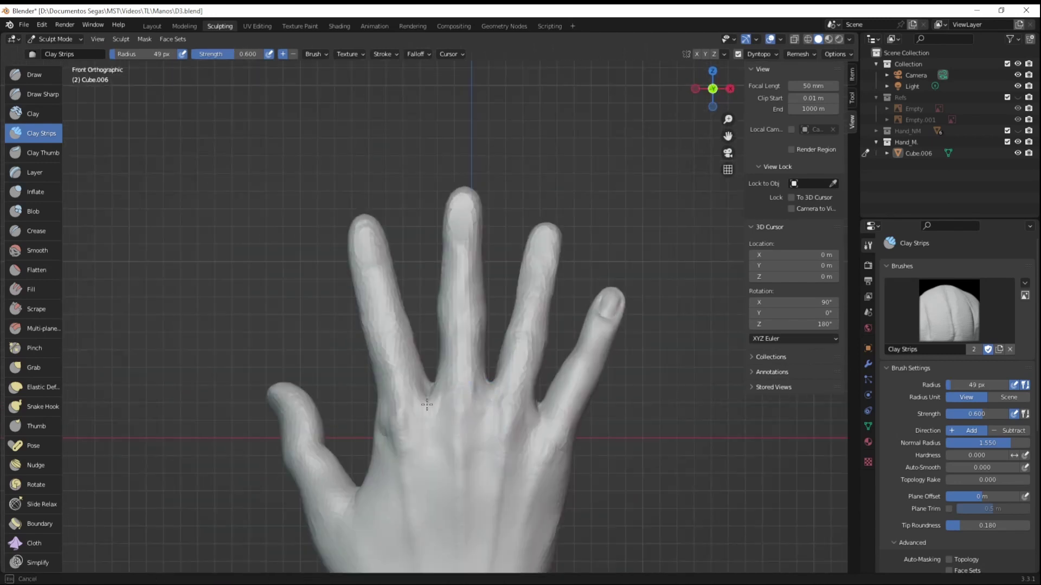
scroll(572, 335, "down", 1)
scroll(576, 325, "up", 5)
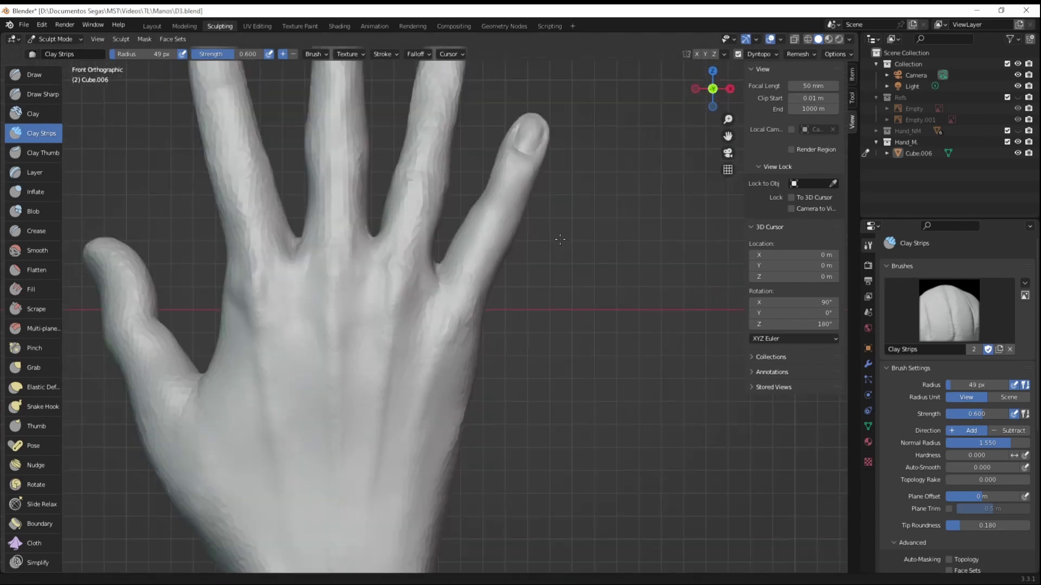
middle_click_drag(466, 260, 451, 314, "shift")
scroll(460, 356, "up", 1)
scroll(461, 356, "up", 2)
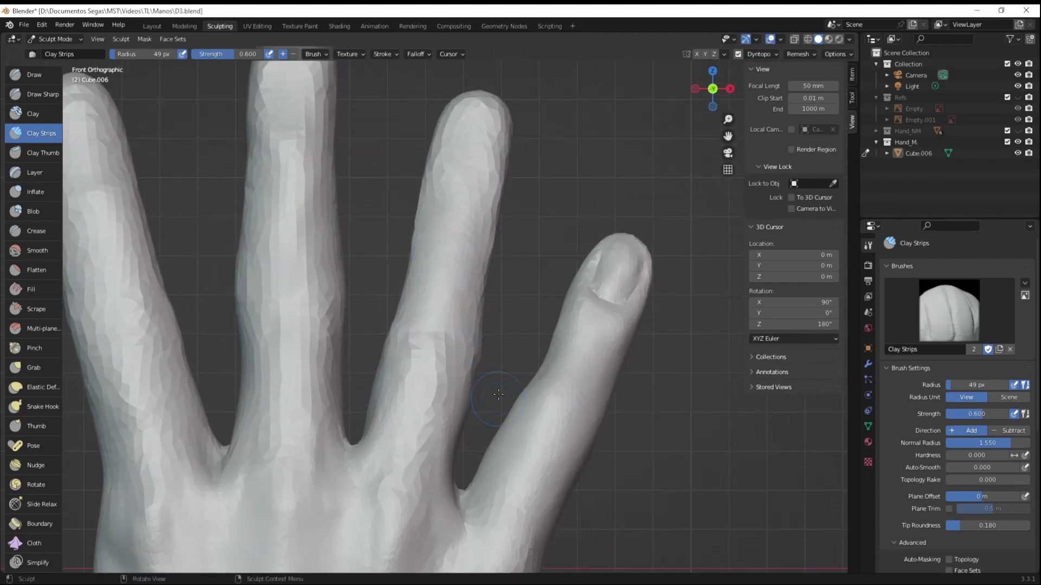
middle_click_drag(460, 356, 411, 469)
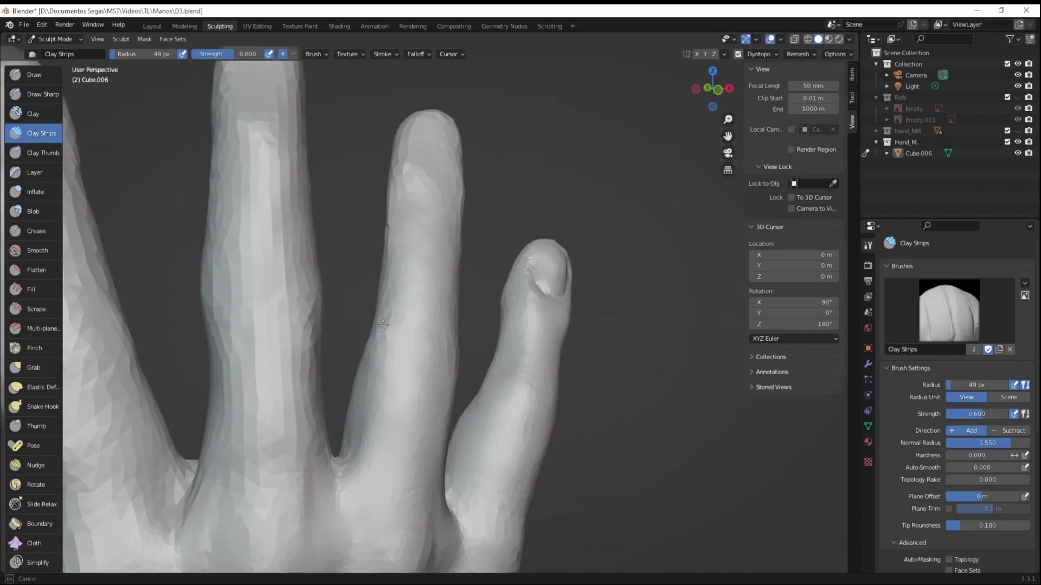
mouse_move(438, 373)
middle_mouse_down()
mouse_move(387, 256)
mouse_move(413, 181)
mouse_move(450, 253)
middle_mouse_up()
middle_click_drag(443, 355, 507, 192, "alt")
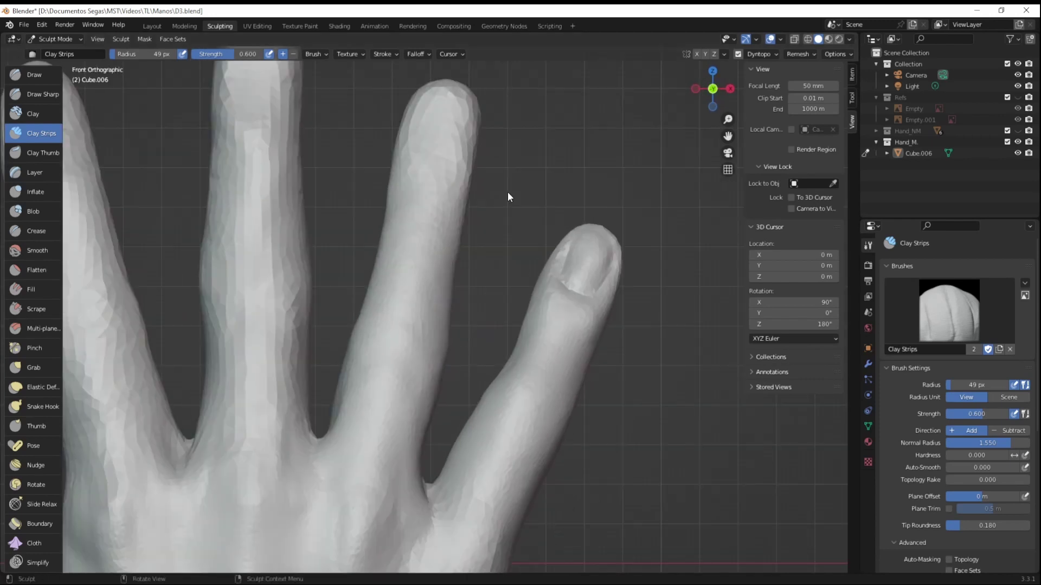
scroll(490, 284, "up", 3)
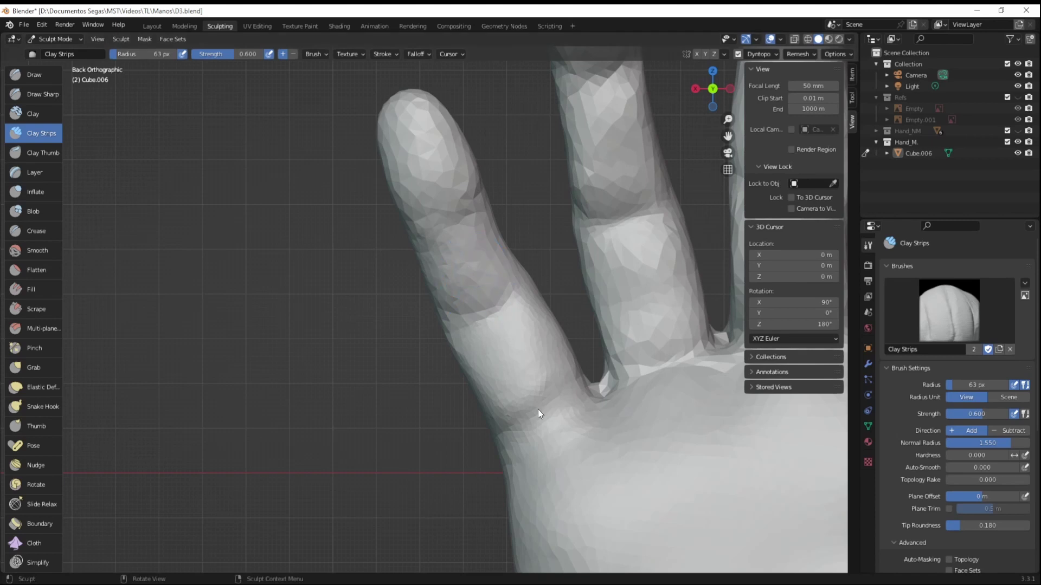
middle_click_drag(538, 414, 474, 206, "alt")
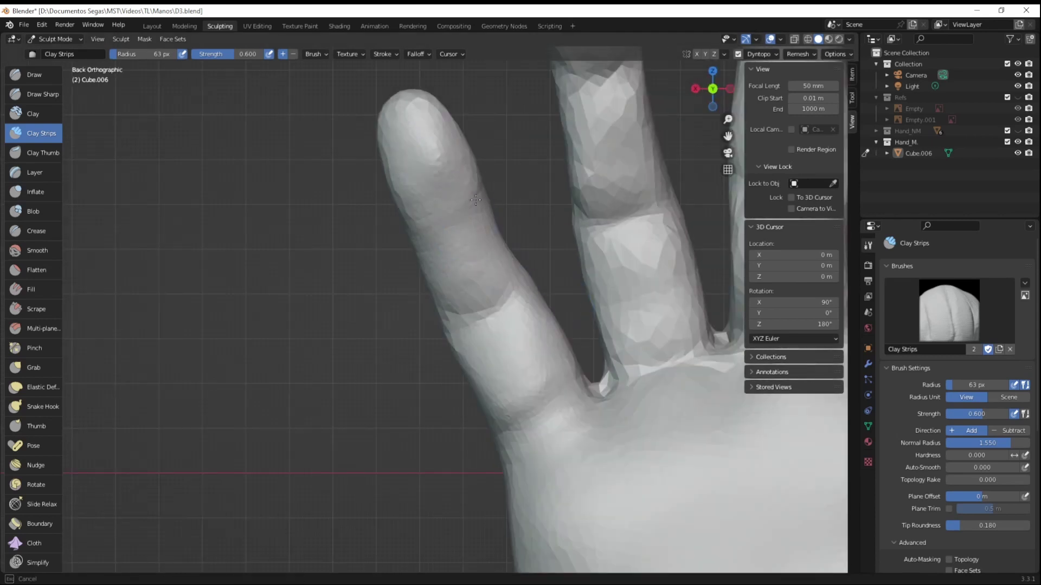
Step: Crease the finger joints with dynamic topology toggled off, then re-enable it
key("ctrl+d")
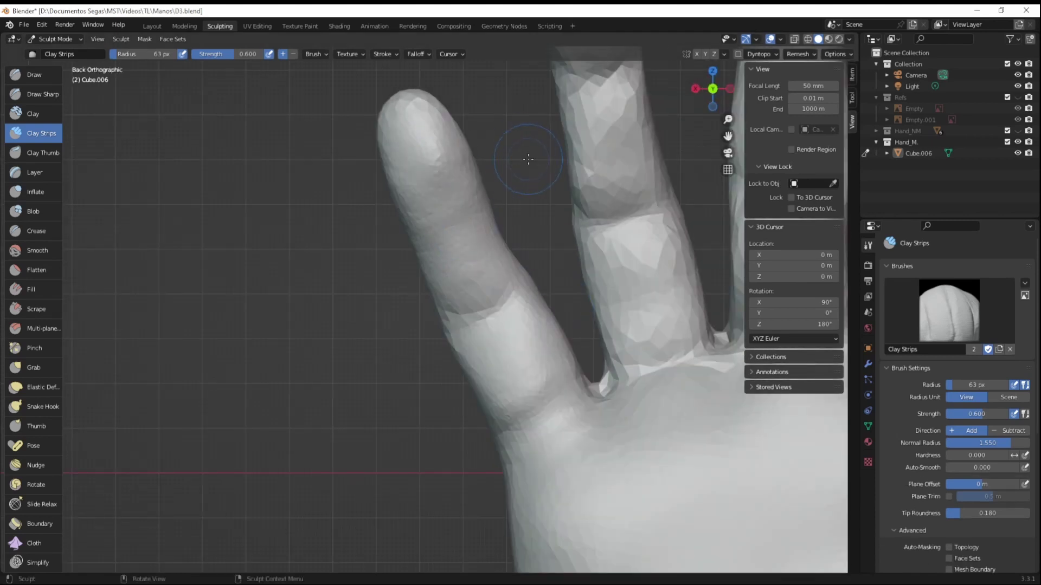
mouse_move(535, 245)
middle_mouse_down()
mouse_move(407, 128)
mouse_move(489, 200)
mouse_move(517, 197)
mouse_move(392, 204)
middle_mouse_up()
key("shift+c")
scroll(410, 210, "down", 5)
scroll(413, 148, "up", 5)
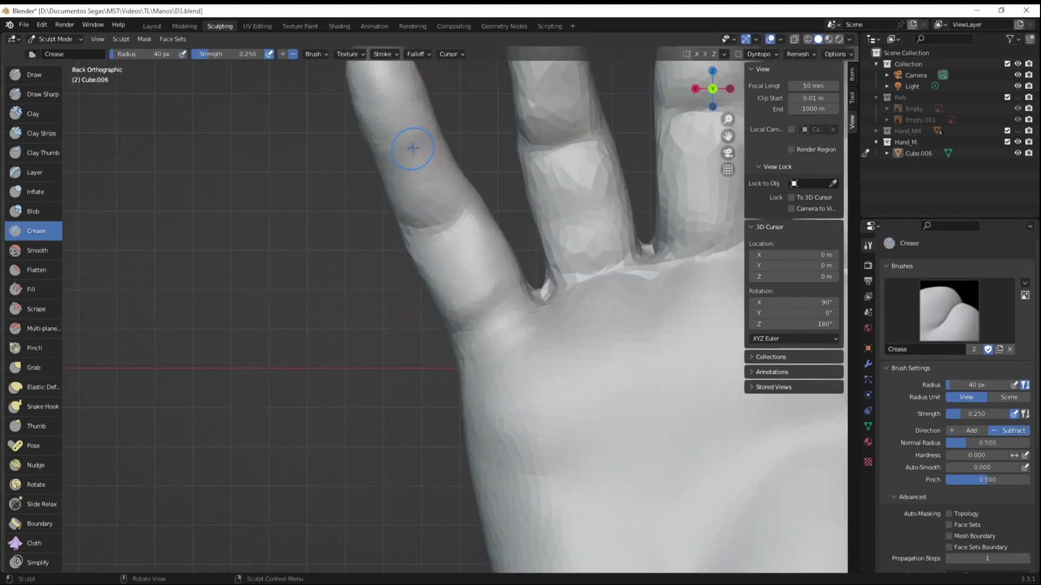
left_click(761, 54)
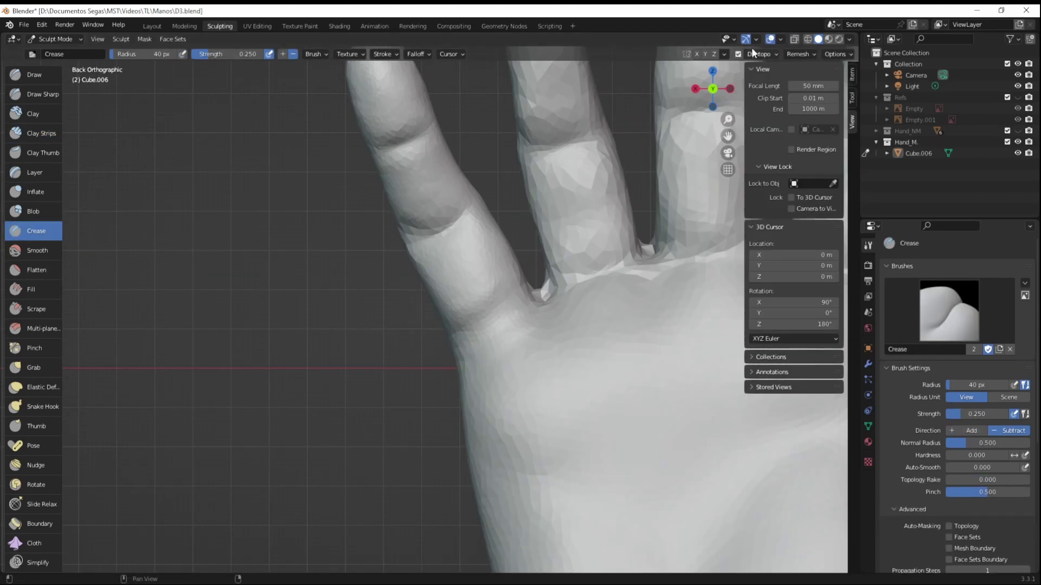
key("c")
mouse_move(417, 231)
middle_mouse_down()
mouse_move(419, 210)
mouse_move(573, 307)
mouse_move(362, 367)
middle_mouse_up()
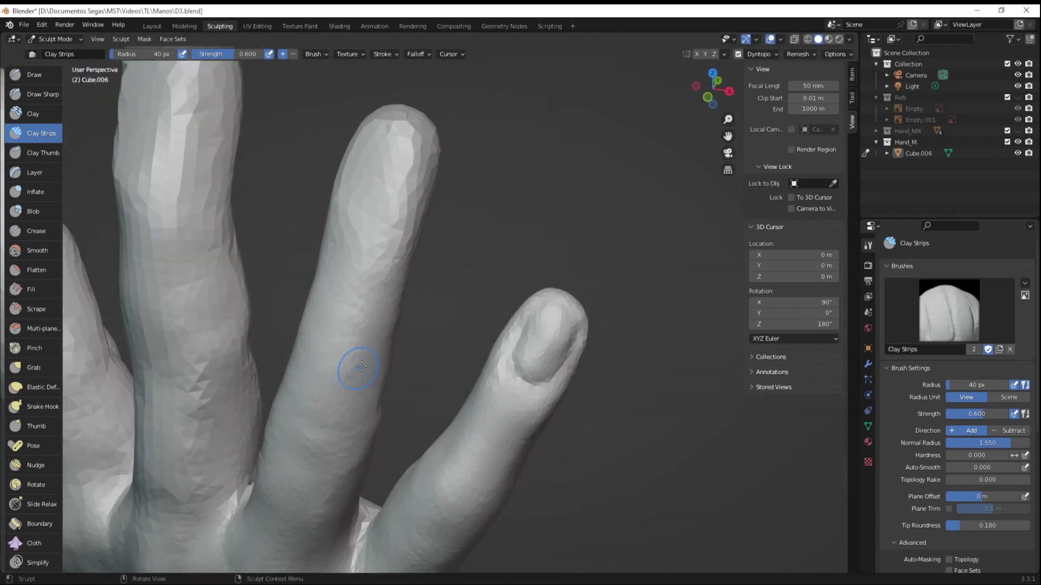
Step: Flatten the ring fingertip with a scrape brush resized to about 43 px
left_click(36, 309)
mouse_move(386, 179)
middle_mouse_down()
mouse_move(489, 194)
mouse_move(390, 162)
mouse_move(480, 190)
mouse_move(398, 132)
middle_mouse_up()
key("f")
key("shift+c")
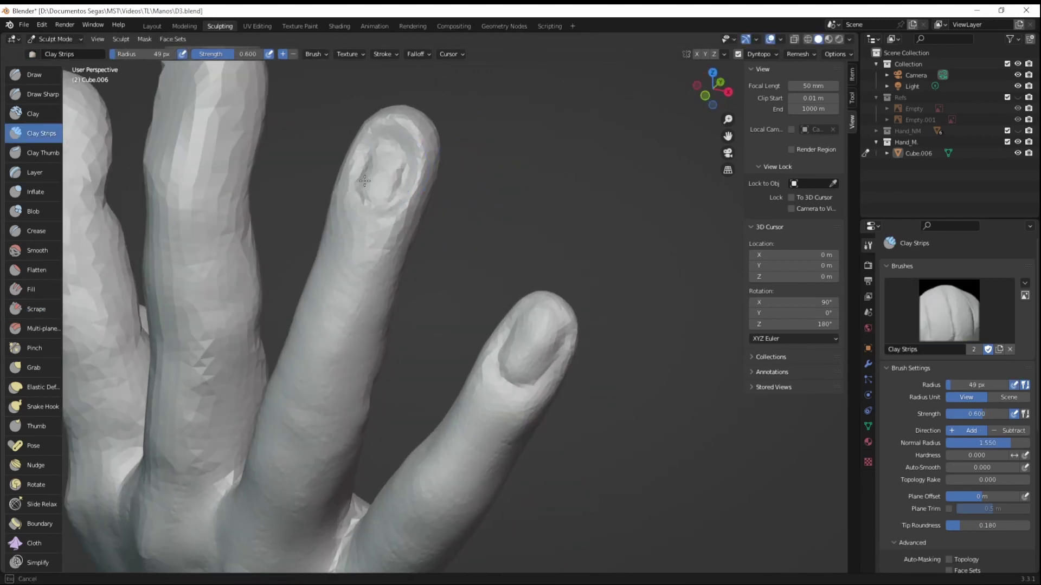
middle_click_drag(365, 182, 398, 142)
mouse_move(371, 178)
middle_mouse_down()
mouse_move(482, 192)
mouse_move(419, 137)
middle_mouse_up()
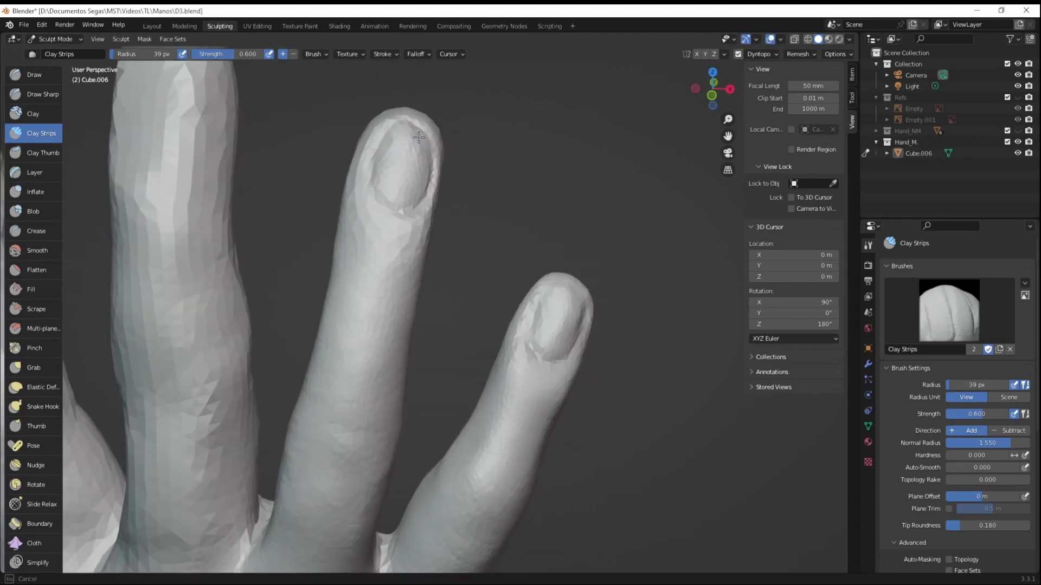
Step: Outline the ring finger nail with Crease, Grab and Clay Strips, then disable dynamic topology
key("shift+c")
left_click(46, 367)
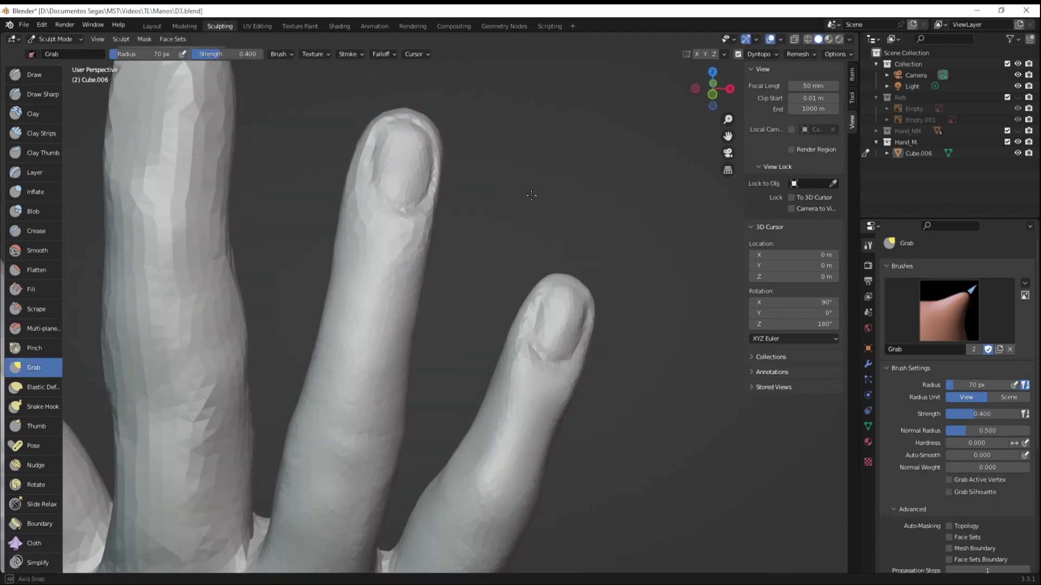
mouse_move(488, 304)
middle_mouse_down()
mouse_move(535, 326)
mouse_move(437, 326)
mouse_move(621, 346)
mouse_move(261, 353)
middle_mouse_up()
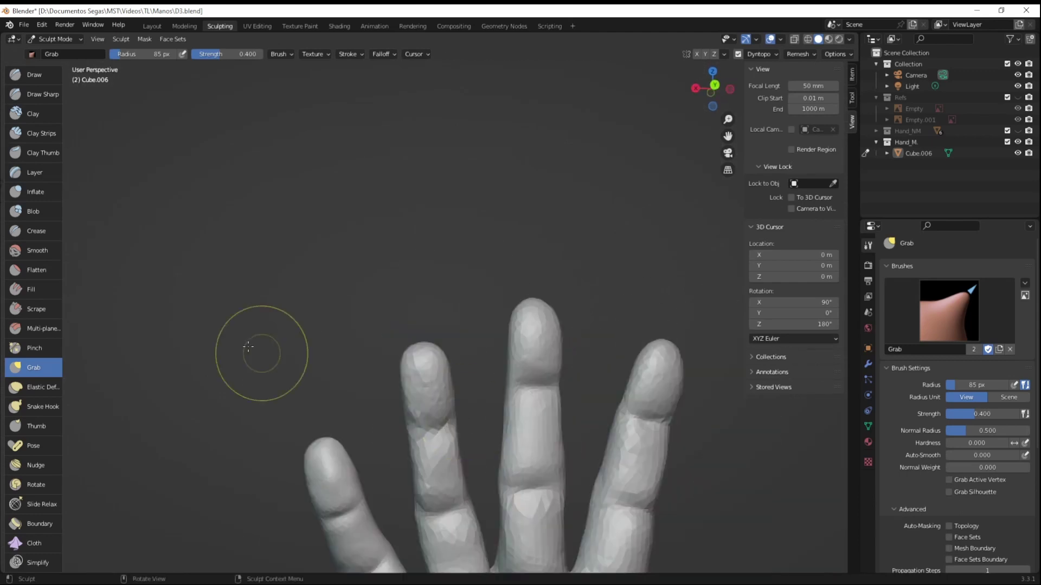
key("c")
scroll(397, 384, "up", 4)
scroll(427, 359, "down", 3)
left_click(120, 39)
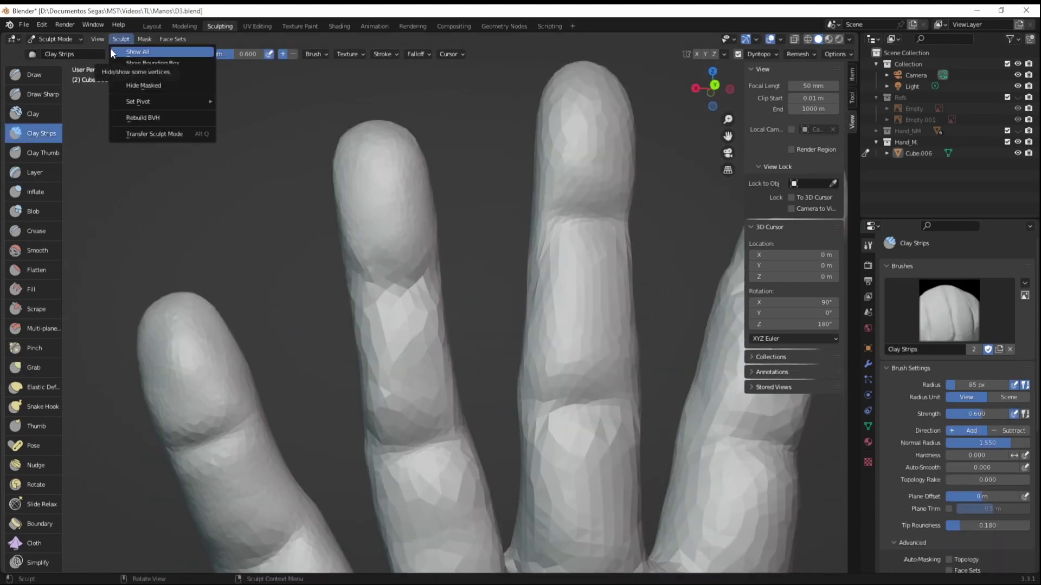
left_click(177, 37)
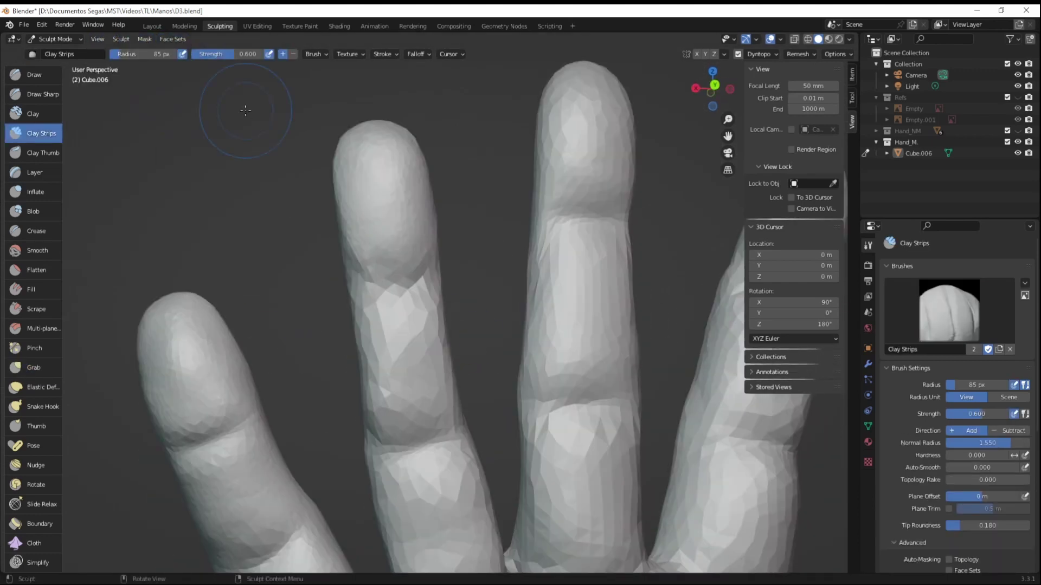
key("ctrl+d")
key("ctrl+d")
Step: Snap to the palm-side view and crease across a finger joint
middle_click_drag(239, 105, 433, 379)
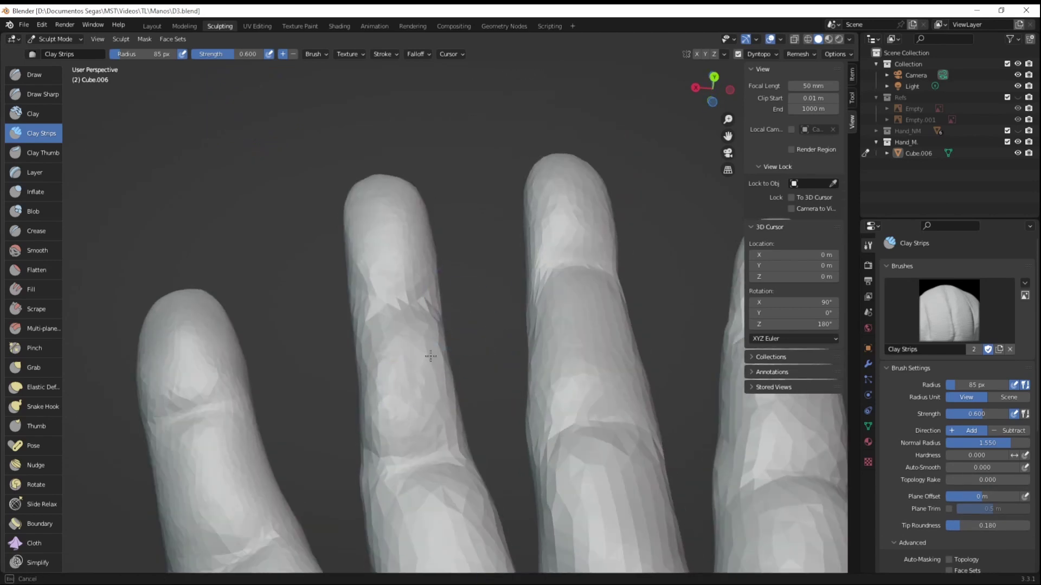
key("ctrl+KP_1")
left_click(48, 234)
left_click_drag(393, 313, 441, 301)
middle_click_drag(412, 303, 403, 237)
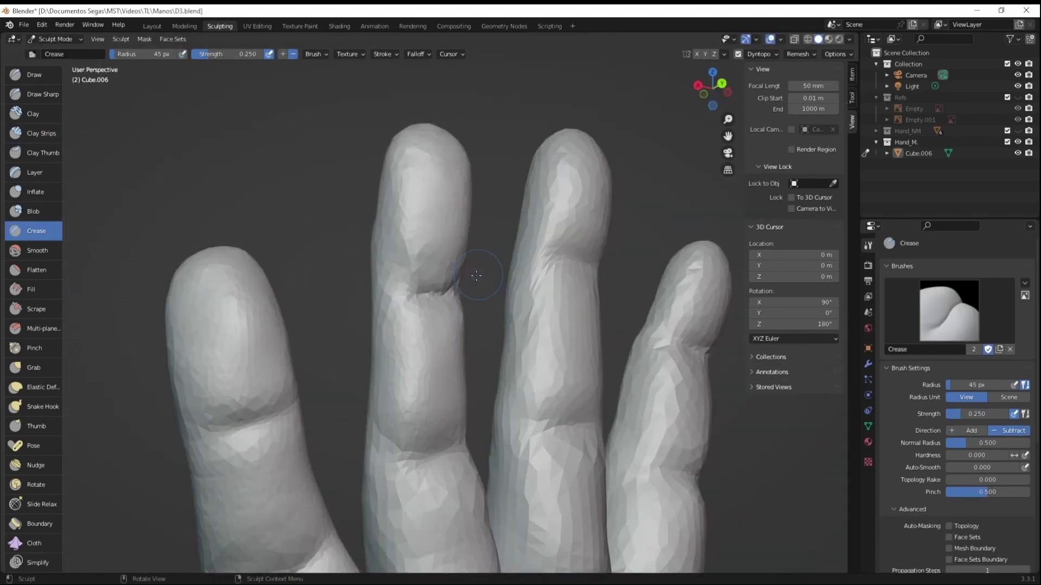
key("c")
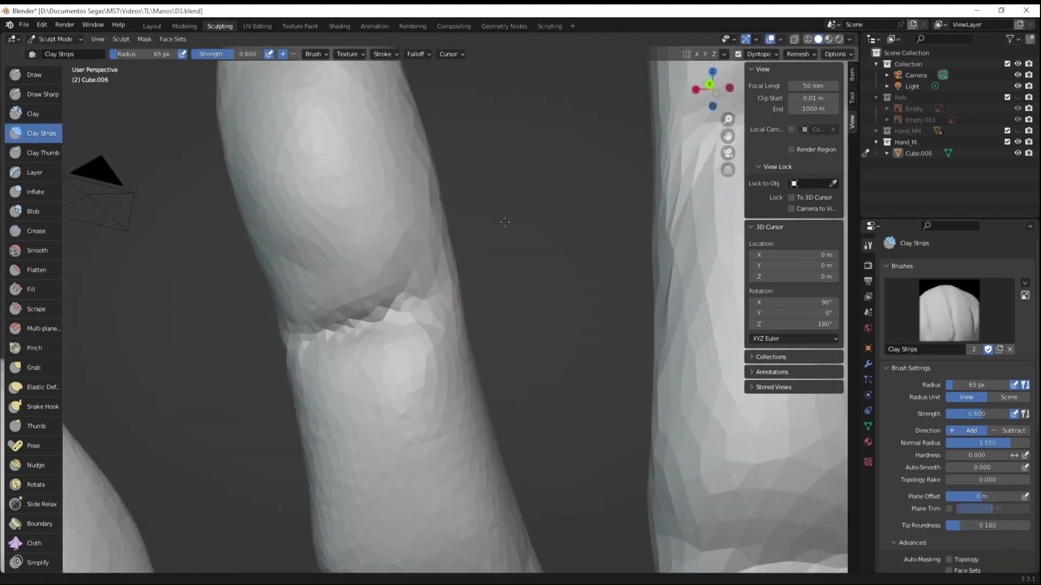
Step: Refine the palm-side finger segments with Clay Strips and Crease, then return to perspective view
mouse_move(389, 199)
middle_mouse_down()
mouse_move(412, 437)
mouse_move(542, 442)
middle_mouse_up()
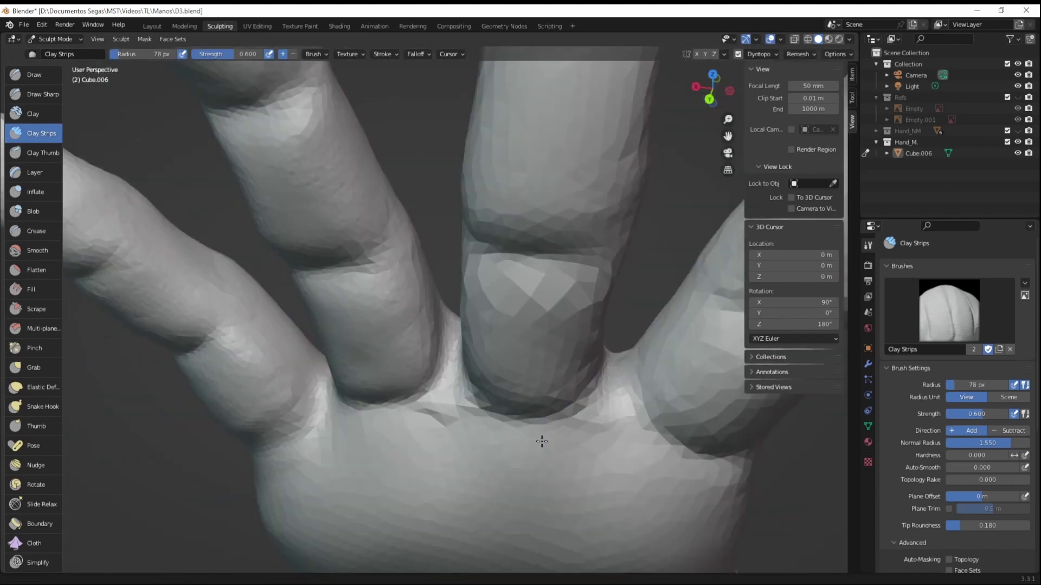
key("shift+c")
scroll(542, 442, "down", 3)
mouse_move(418, 208)
middle_mouse_down()
mouse_move(445, 354)
mouse_move(393, 291)
middle_mouse_up()
middle_click_drag(445, 416, 596, 314, "alt")
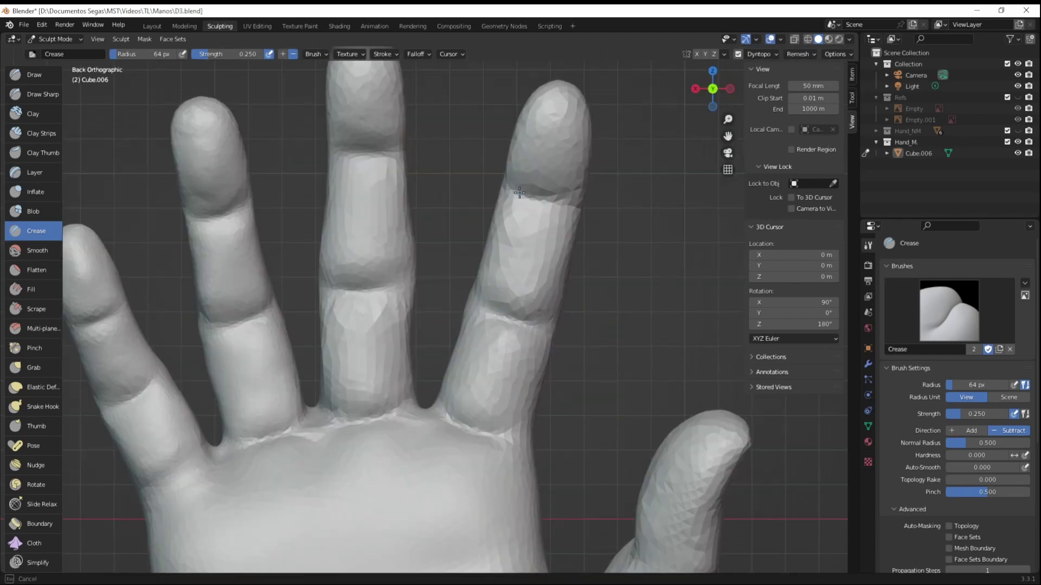
key("c")
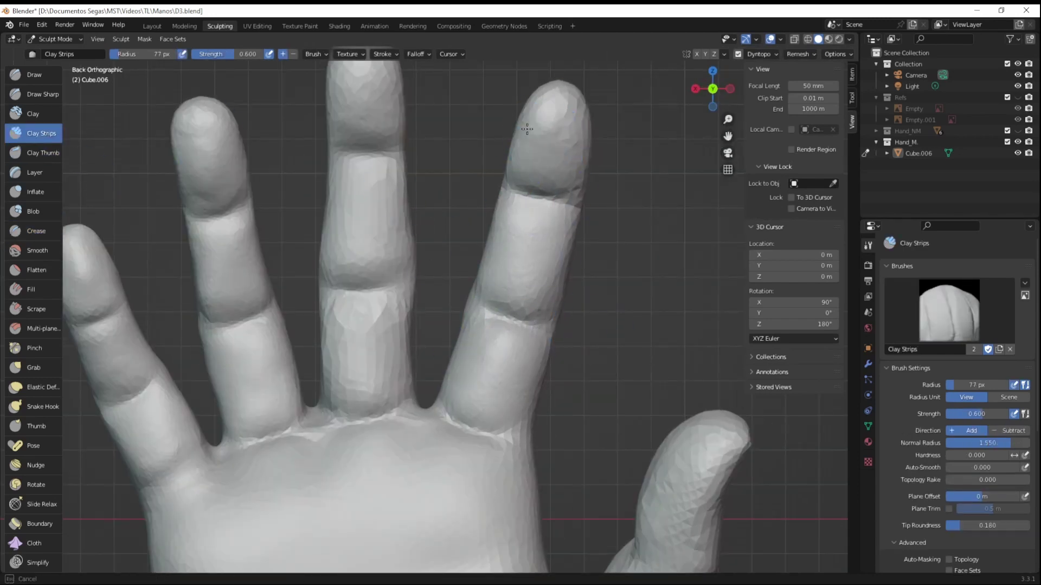
middle_click_drag(526, 129, 441, 239, "shift")
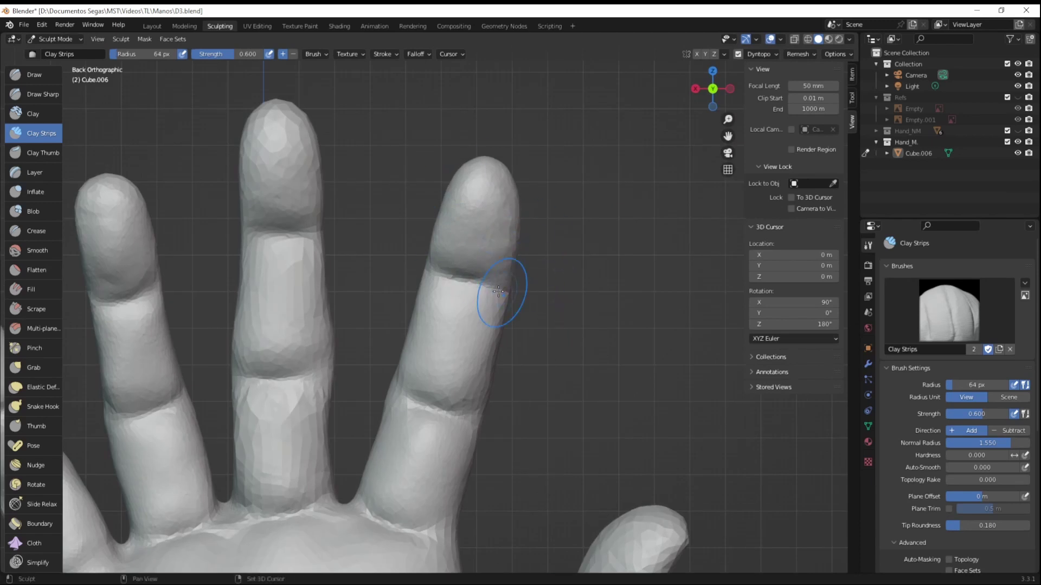
middle_click_drag(457, 405, 476, 363, "shift")
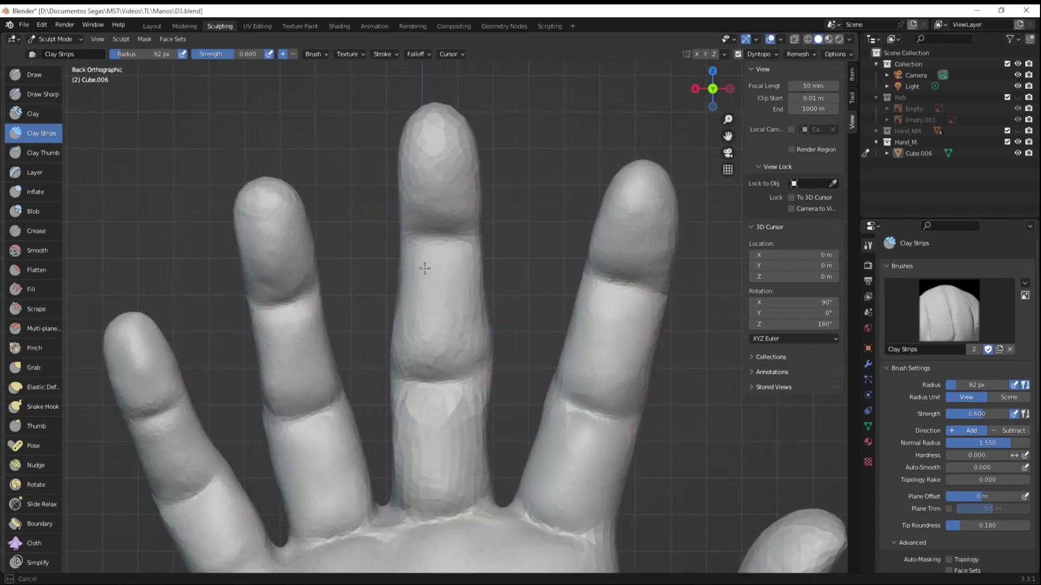
mouse_move(293, 228)
middle_mouse_down()
mouse_move(427, 318)
mouse_move(502, 463)
middle_mouse_up()
key("shift+c")
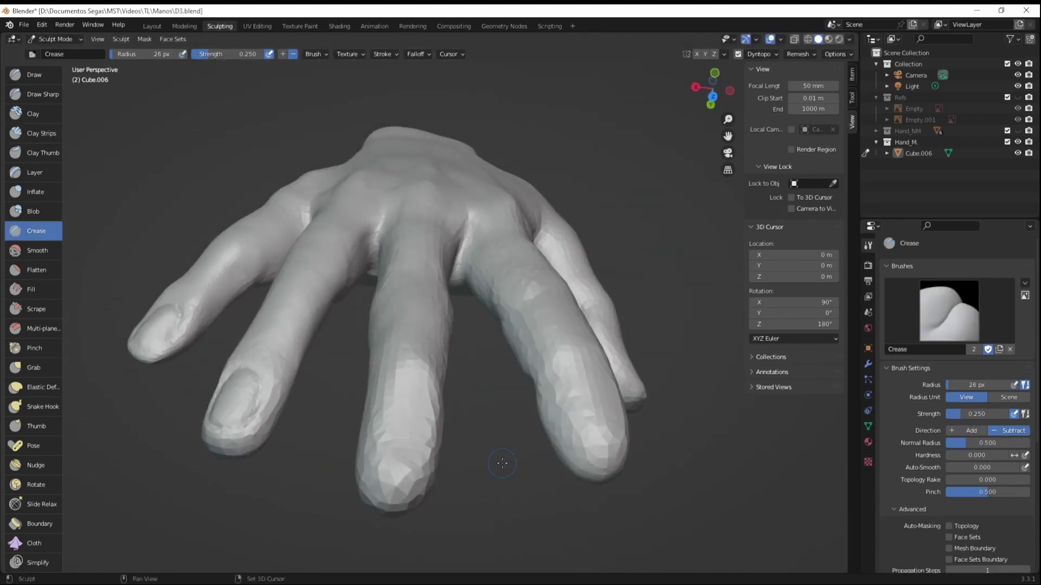
Step: Lay Clay Strips on the middle fingertip to build up the nail
key("c")
middle_click_drag(332, 359, 459, 356)
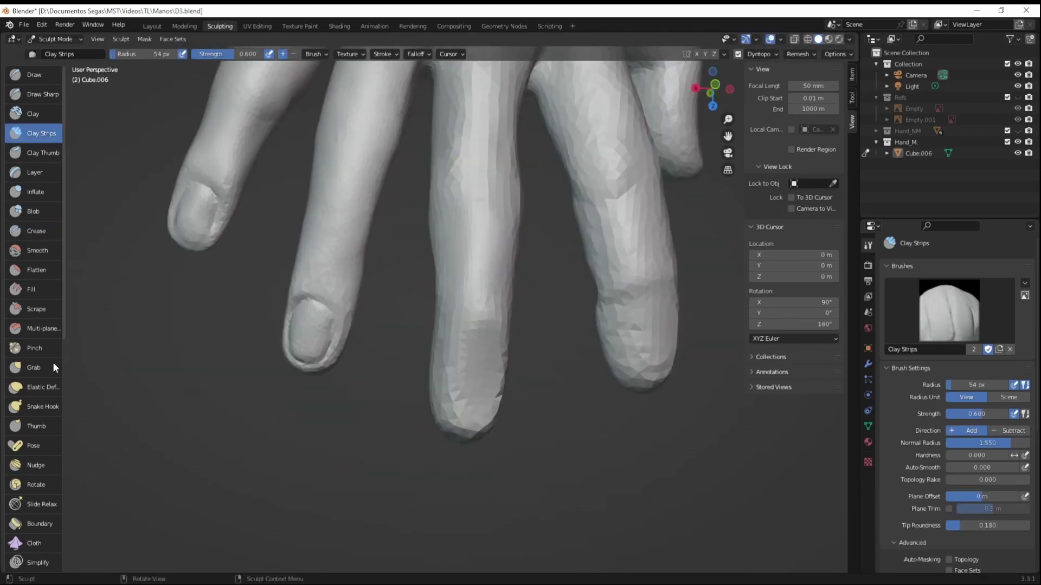
left_click(37, 309)
scroll(459, 356, "down", 5)
key("c")
scroll(477, 395, "up", 2)
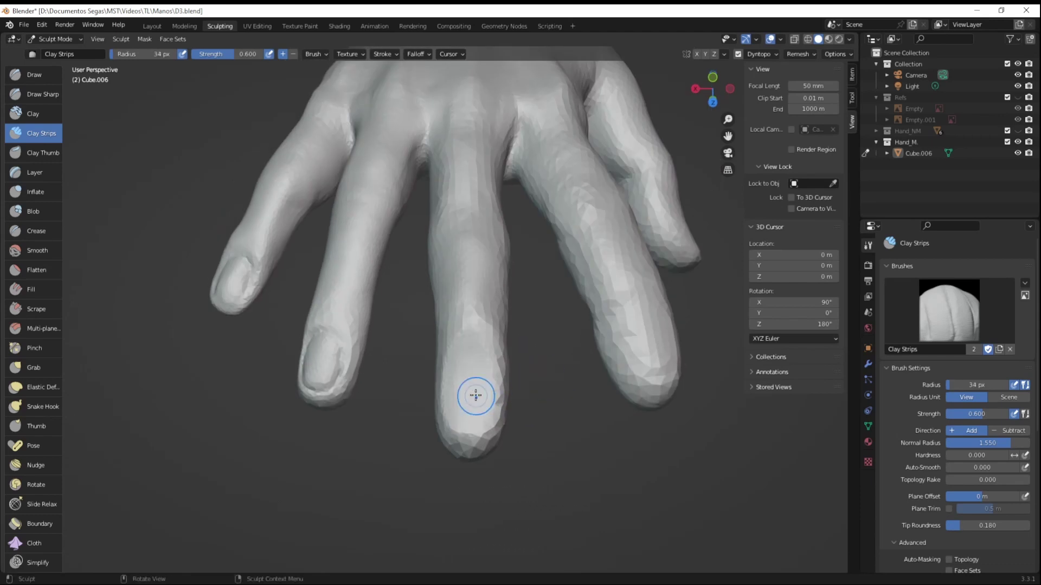
scroll(475, 390, "up", 4)
middle_click_drag(472, 386, 496, 387, "alt")
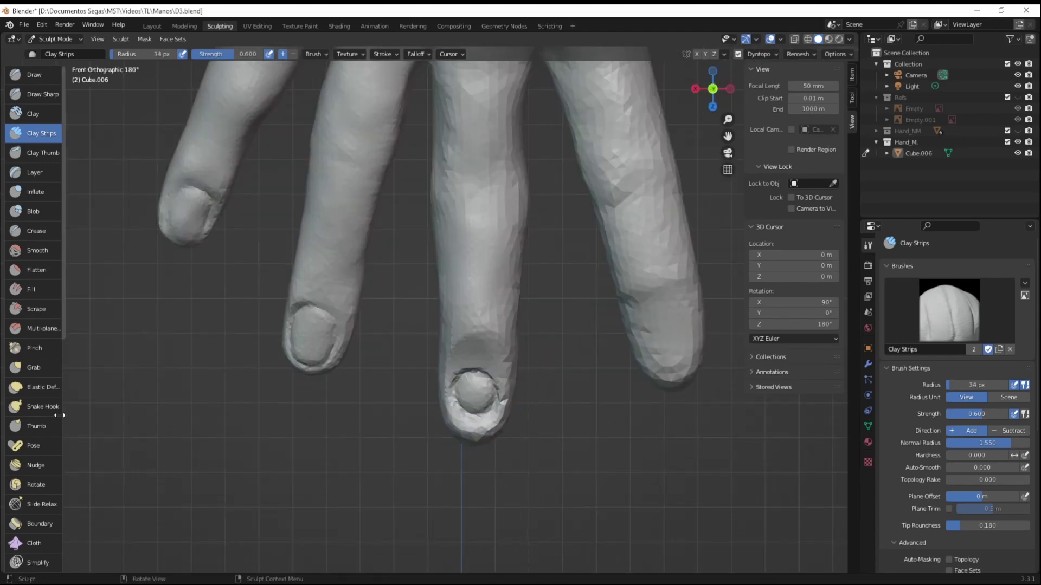
Step: Pull the middle nail edge with Snake Hook, undo the stray strand, and resize the brush
key("g")
key("k")
left_click_drag(500, 414, 279, 93)
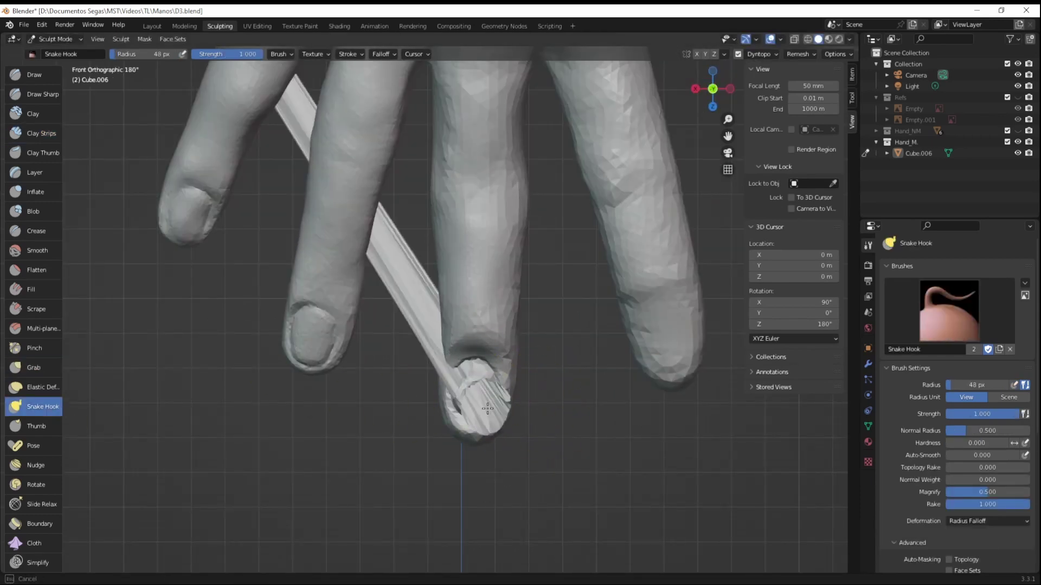
key("ctrl+z")
scroll(504, 402, "down", 2)
mouse_move(476, 434)
middle_mouse_down()
mouse_move(531, 300)
mouse_move(498, 372)
mouse_move(500, 360)
middle_mouse_up()
left_click(524, 299)
Step: Nudge the base of the middle fingernail into shape with Grab from a tilted view
key("g")
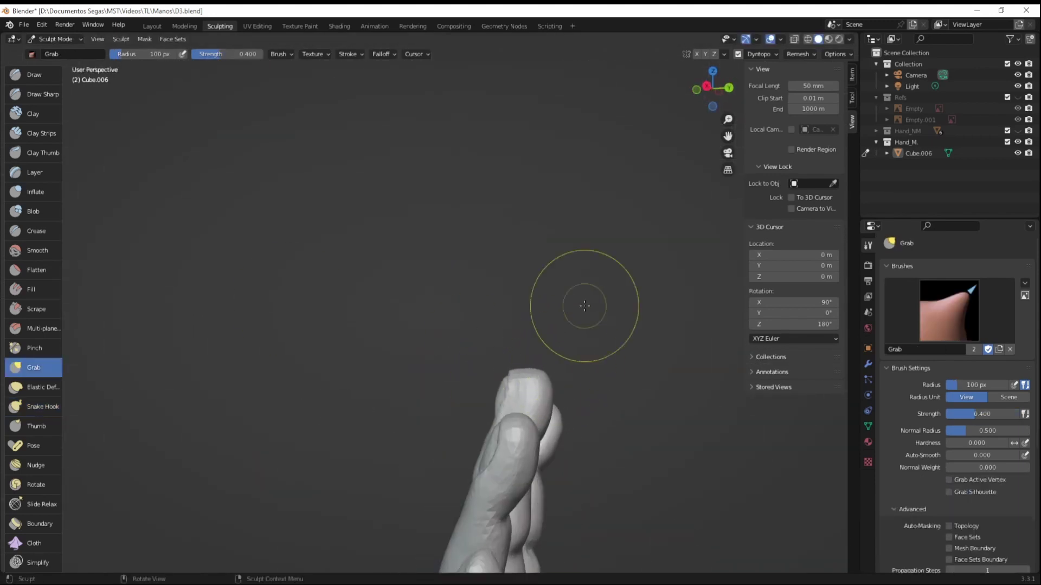
middle_click_drag(584, 305, 690, 342, "alt")
scroll(506, 367, "up", 1)
scroll(507, 367, "down", 4)
mouse_move(506, 367)
middle_mouse_down()
mouse_move(513, 456)
mouse_move(437, 442)
mouse_move(459, 457)
mouse_move(496, 425)
mouse_move(528, 445)
middle_mouse_up()
left_click(506, 442)
key("shift+c")
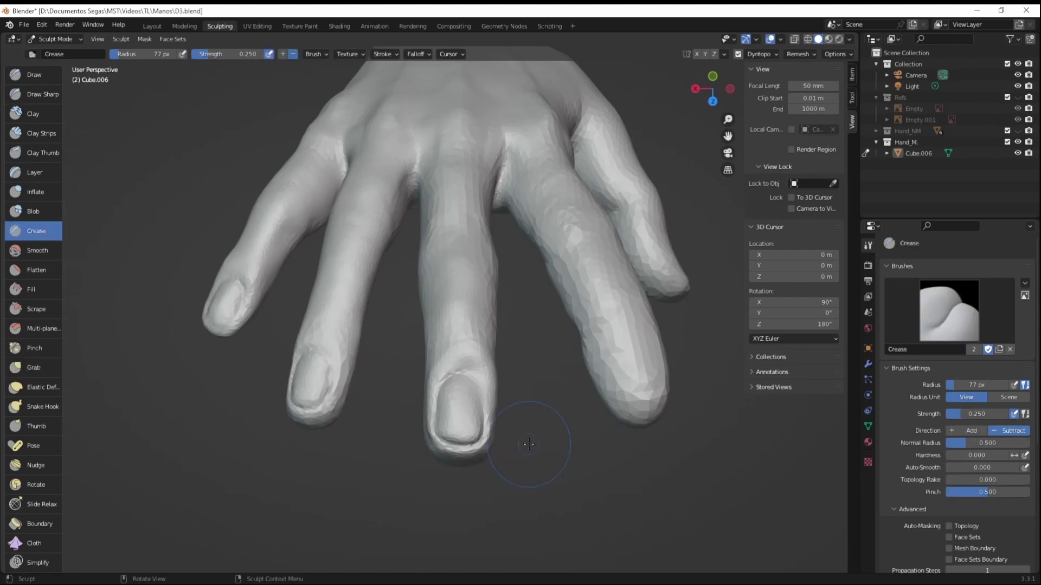
key("g")
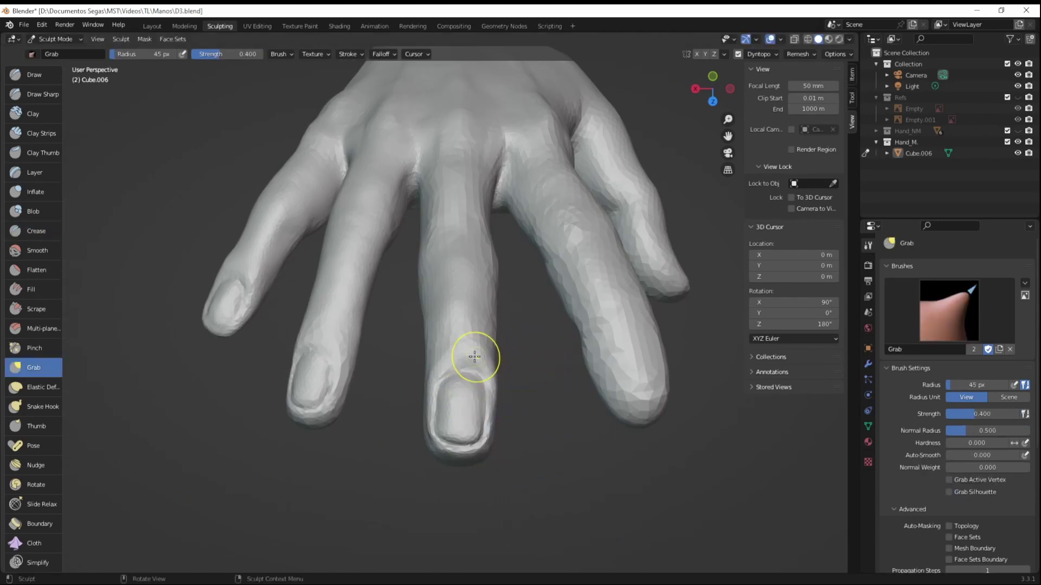
middle_click_drag(474, 356, 504, 407)
Step: Carve a Crease rim around the middle fingernail
key("shift+c")
key("f")
middle_click_drag(594, 407, 551, 500, "alt")
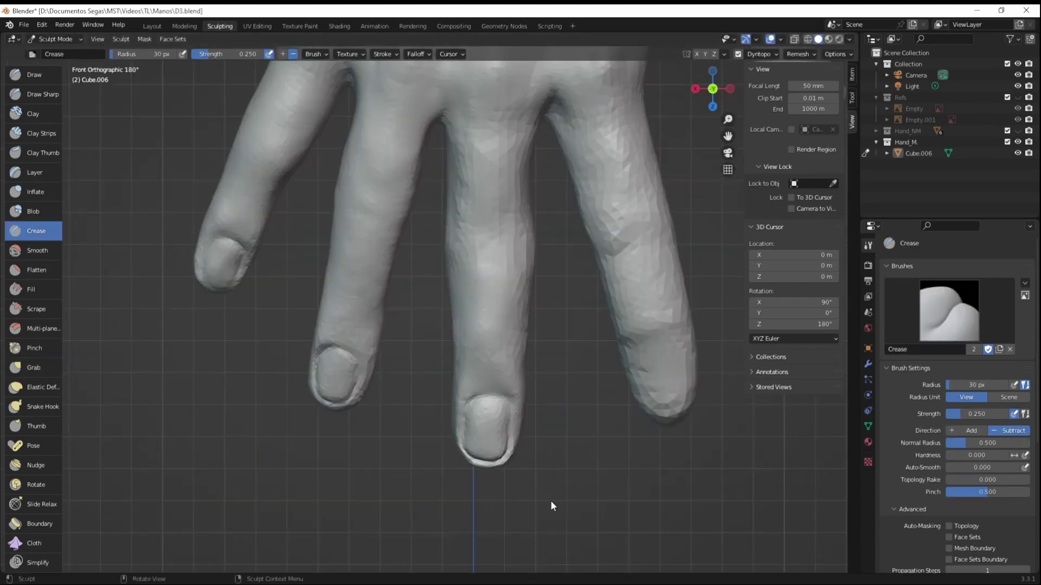
key("k")
key("f")
key("f")
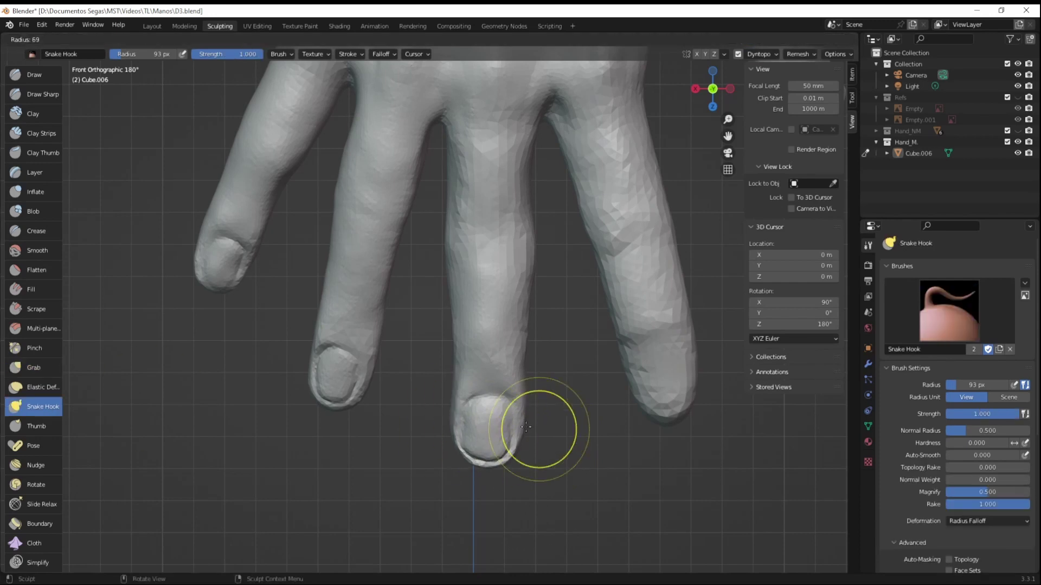
left_click(507, 434)
mouse_move(507, 434)
middle_mouse_down()
mouse_move(573, 400)
mouse_move(623, 395)
mouse_move(612, 285)
middle_mouse_up()
scroll(674, 395, "up", 4)
Step: Shape the tip of the middle fingernail with a resized Grab brush
key("g")
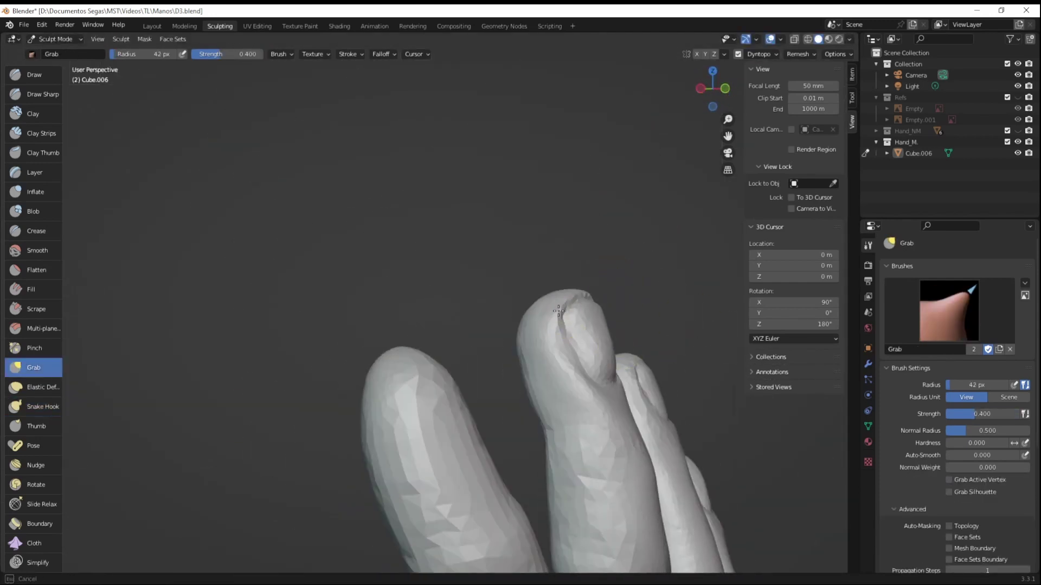
mouse_move(593, 324)
middle_mouse_down()
mouse_move(673, 326)
mouse_move(542, 342)
middle_mouse_up()
key("f")
left_click(482, 318)
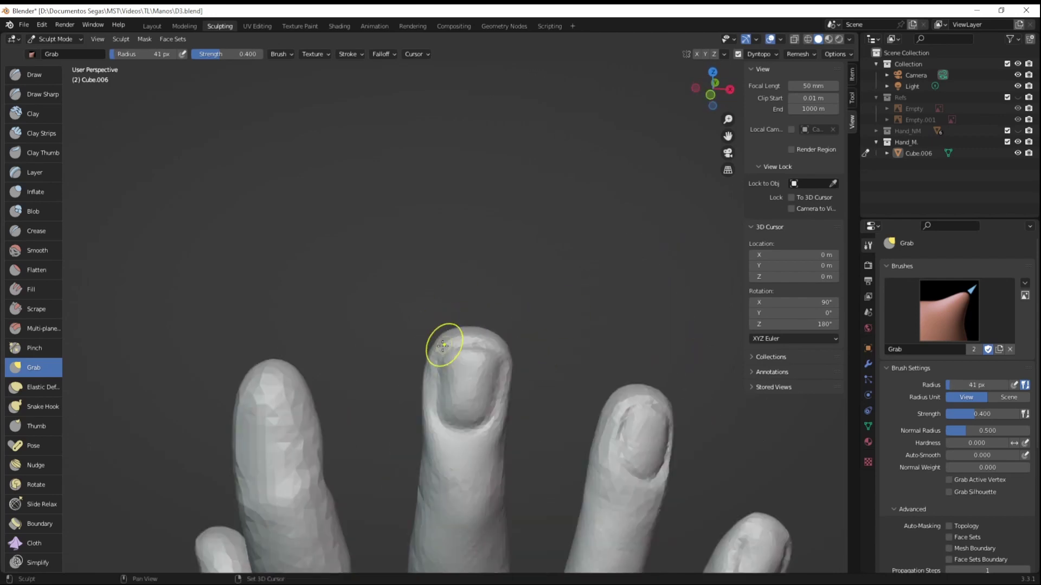
middle_click_drag(448, 349, 530, 414)
Step: Shrink the brush and orbit to a perspective view of the fingertips with Clay Strips
key("KP_1")
left_click(33, 406)
scroll(499, 352, "up", 2)
key("bracketleft")
key("bracketleft")
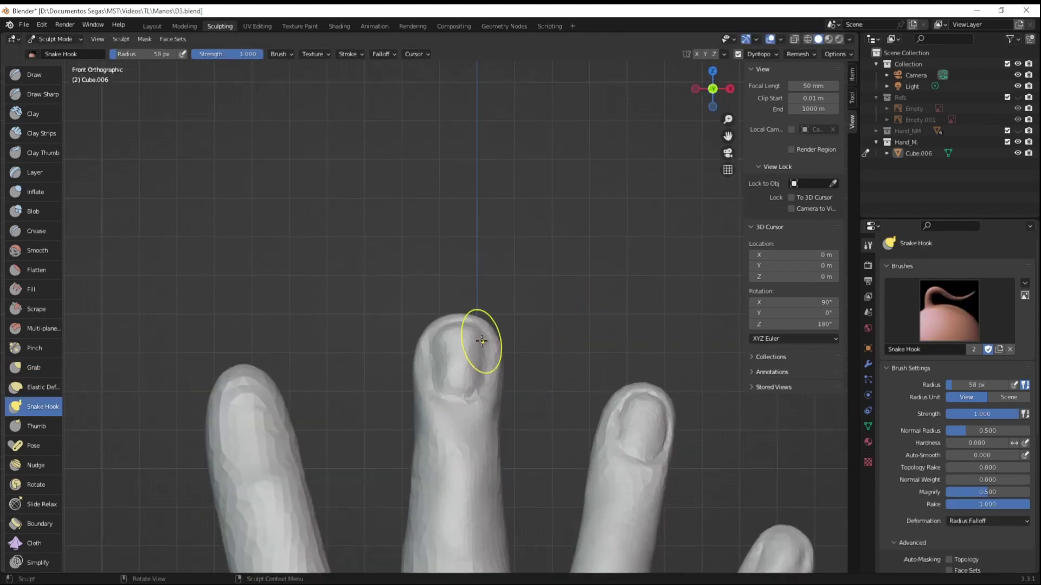
scroll(465, 367, "down", 4)
middle_click_drag(465, 367, 488, 271)
scroll(506, 194, "up", 3)
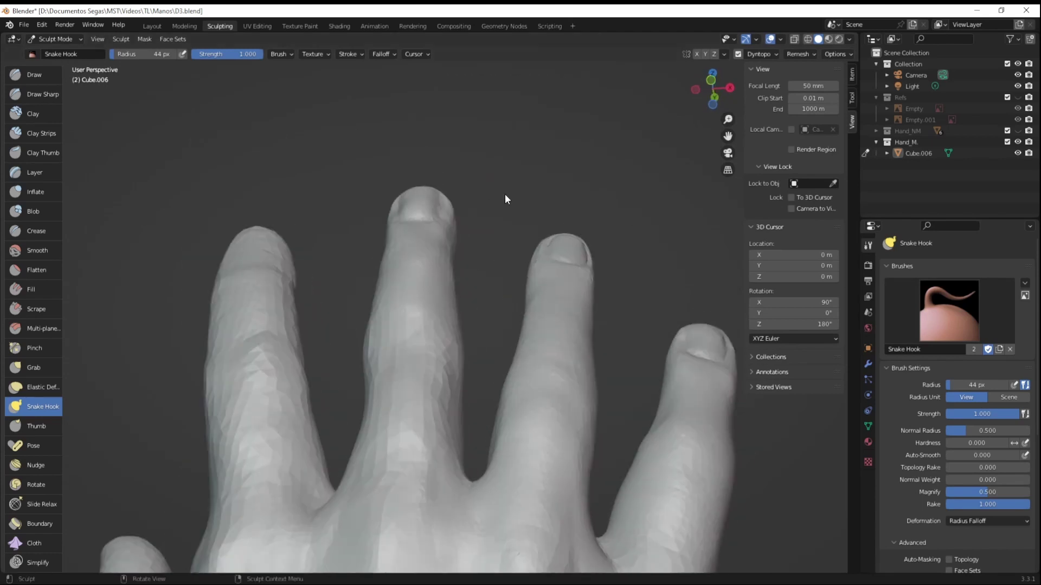
key("c")
mouse_move(422, 259)
middle_mouse_down()
mouse_move(418, 369)
mouse_move(477, 325)
middle_mouse_up()
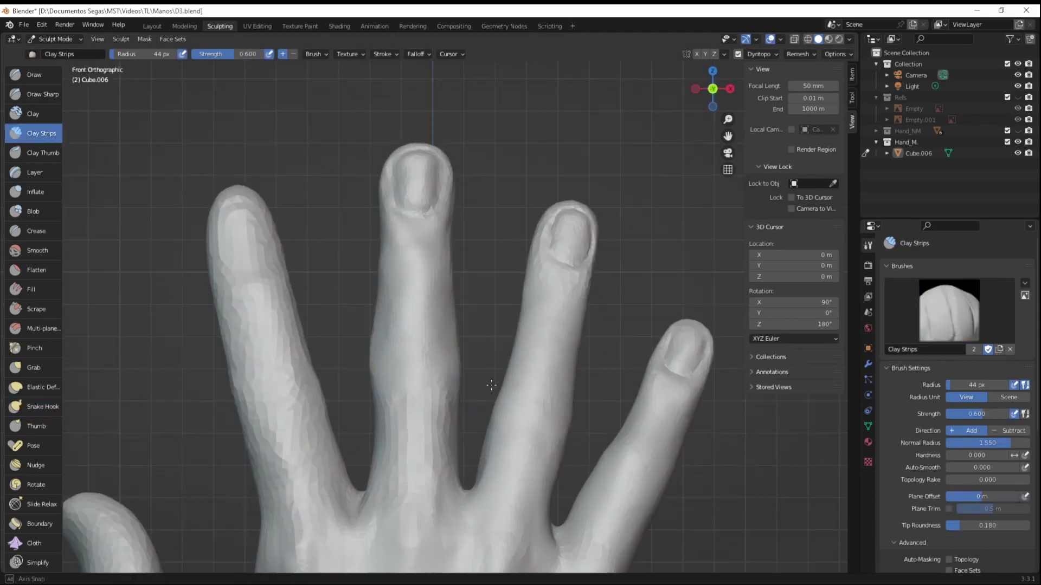
Step: Check the hand from the palm and front views, then orbit back to a perspective angle
key("ctrl+KP_1")
key("g")
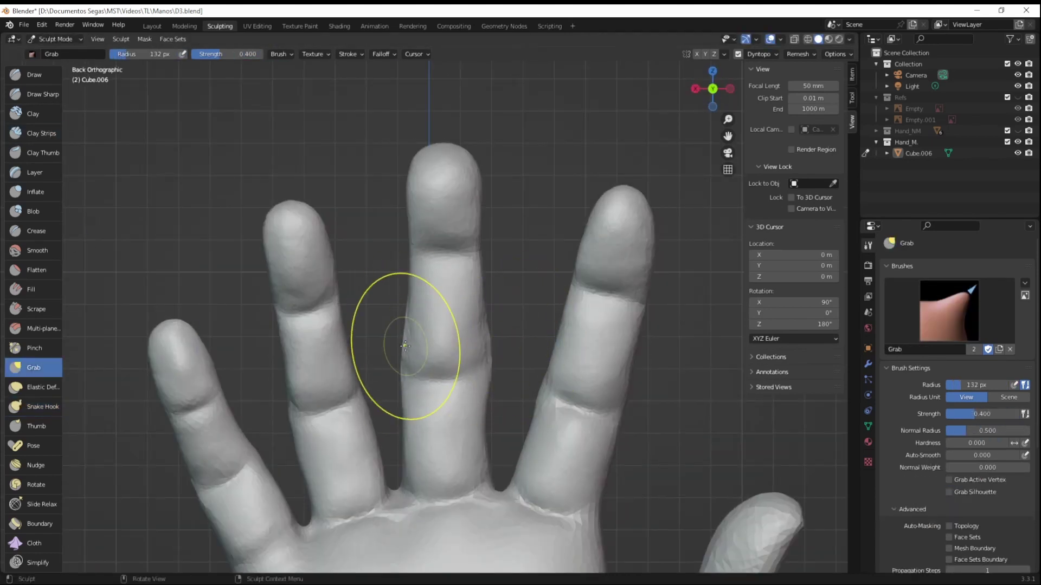
key("KP_9")
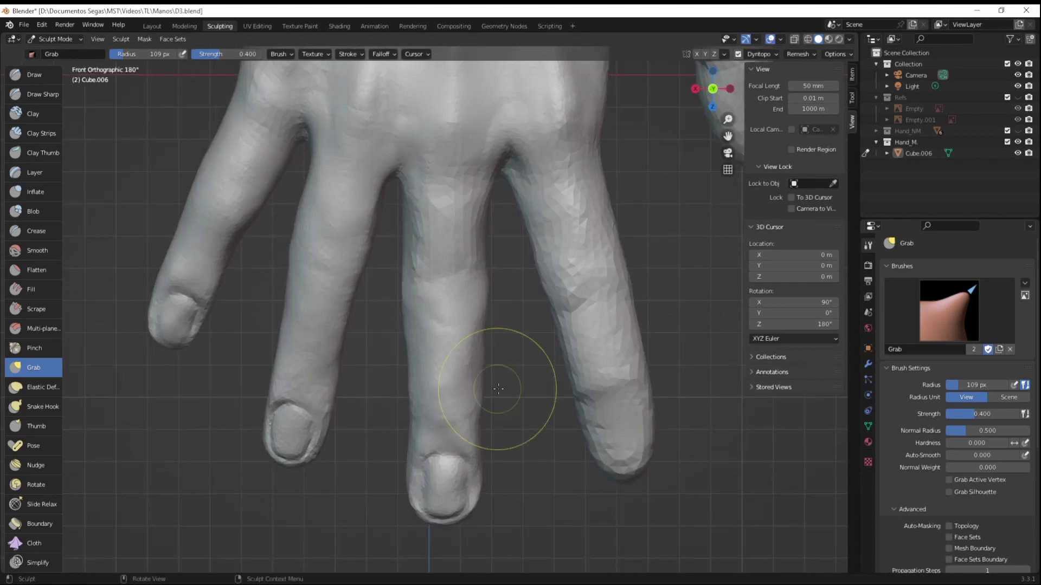
key("k")
middle_click_drag(485, 389, 412, 304)
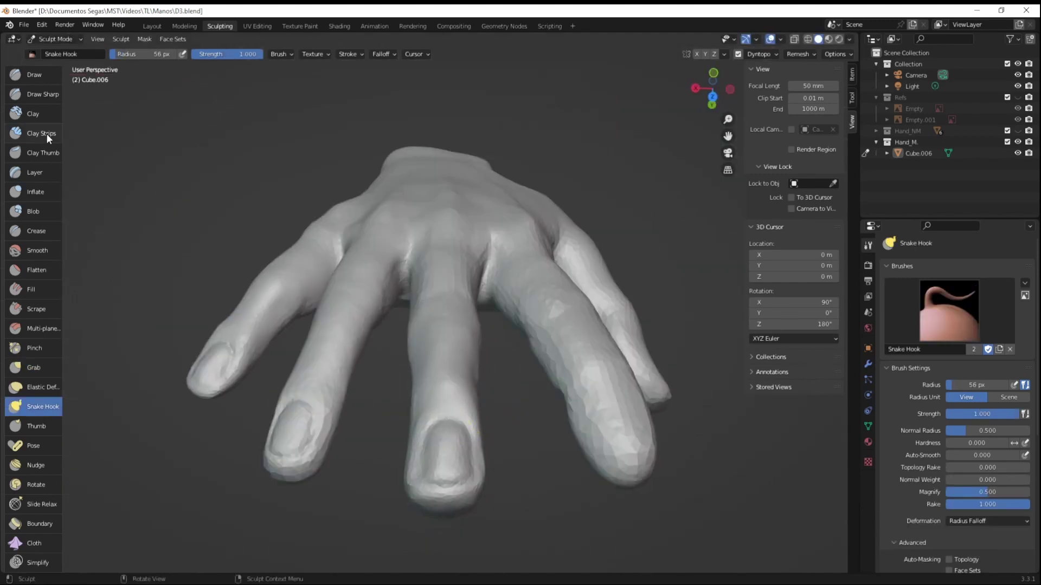
left_click(46, 133)
middle_click_drag(444, 380, 507, 473)
mouse_move(62, 285)
middle_mouse_down()
mouse_move(441, 453)
mouse_move(513, 468)
middle_mouse_up()
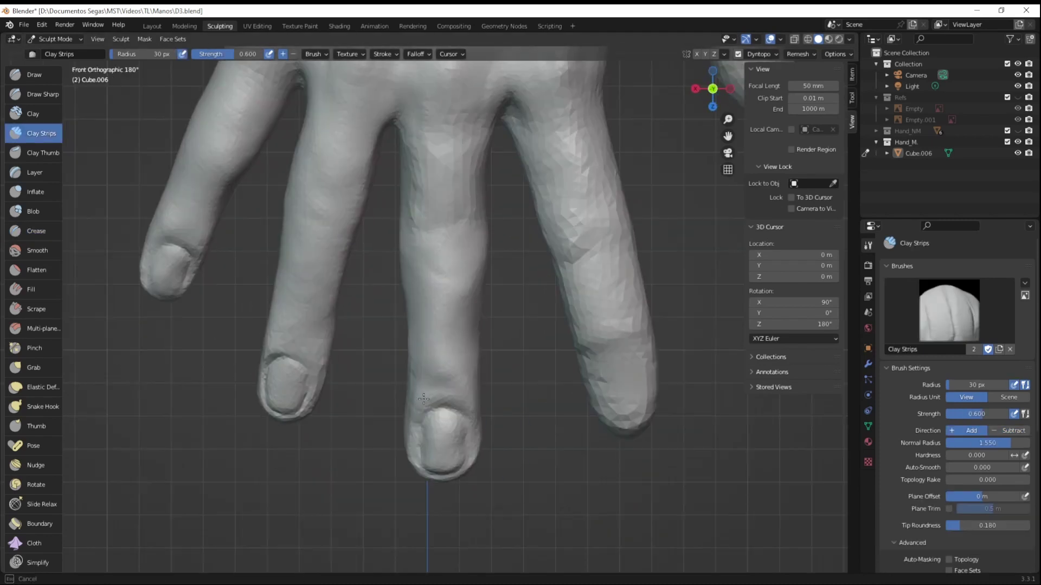
Step: Reshape the middle finger's upper joint with a 78 px, 1.000-strength Snake Hook brush
key("shift+c")
scroll(542, 469, "down", 5)
scroll(542, 468, "up", 5)
key("k")
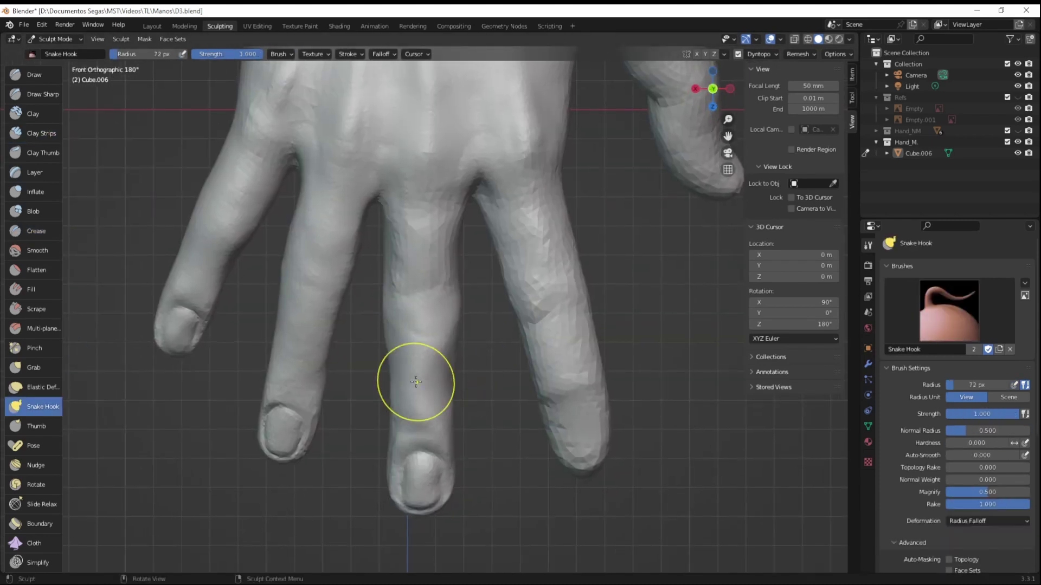
left_click_drag(414, 232, 455, 236)
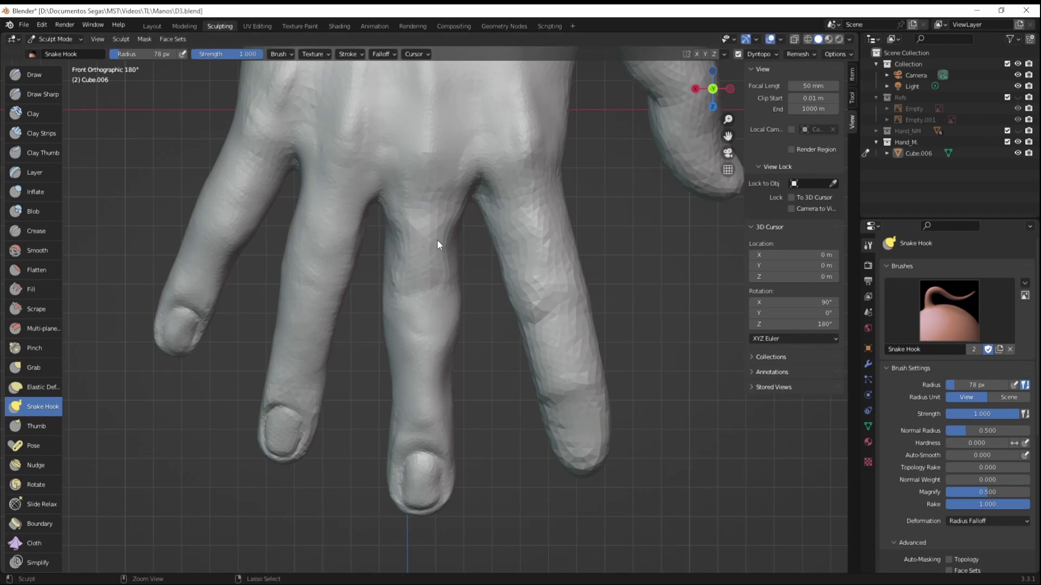
scroll(1029, 351, "down", 8)
left_click_drag(389, 267, 388, 267)
key("ctrl+KP_1")
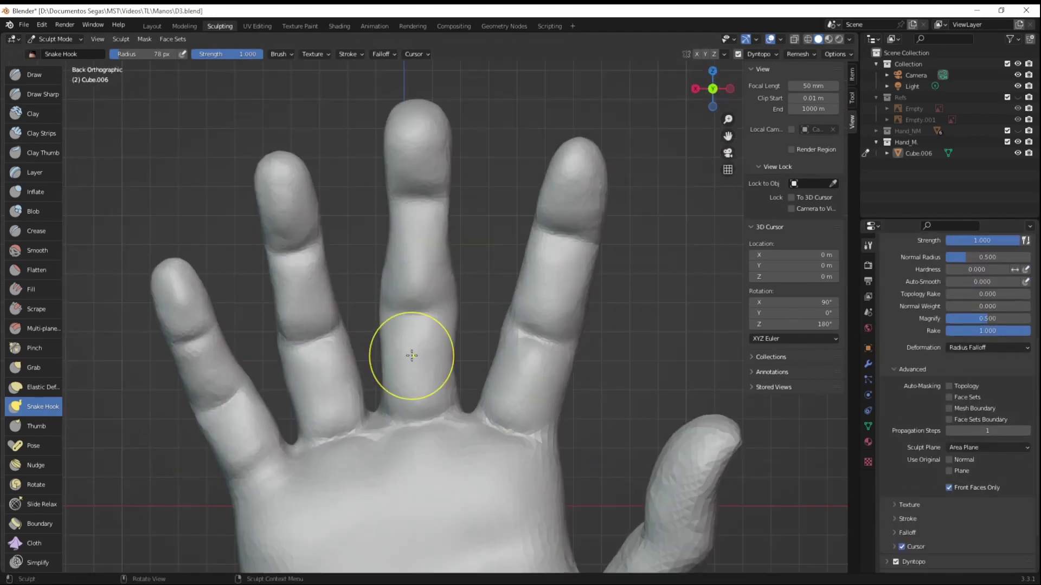
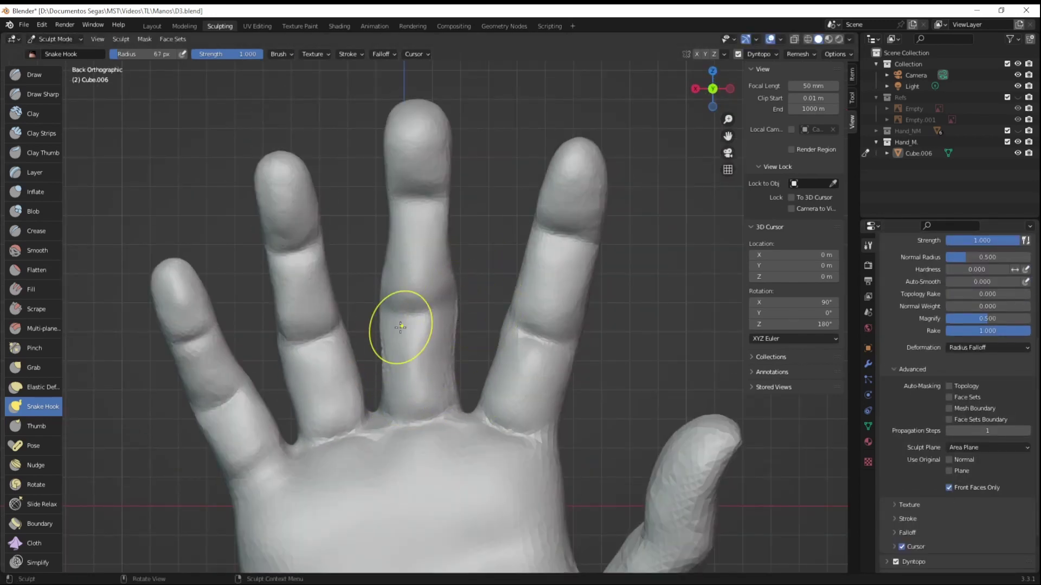
Step: Pull a ridge across the middle finger joint with an enlarged Snake Hook brush
key("f")
left_click(476, 291)
left_click_drag(476, 291, 431, 313)
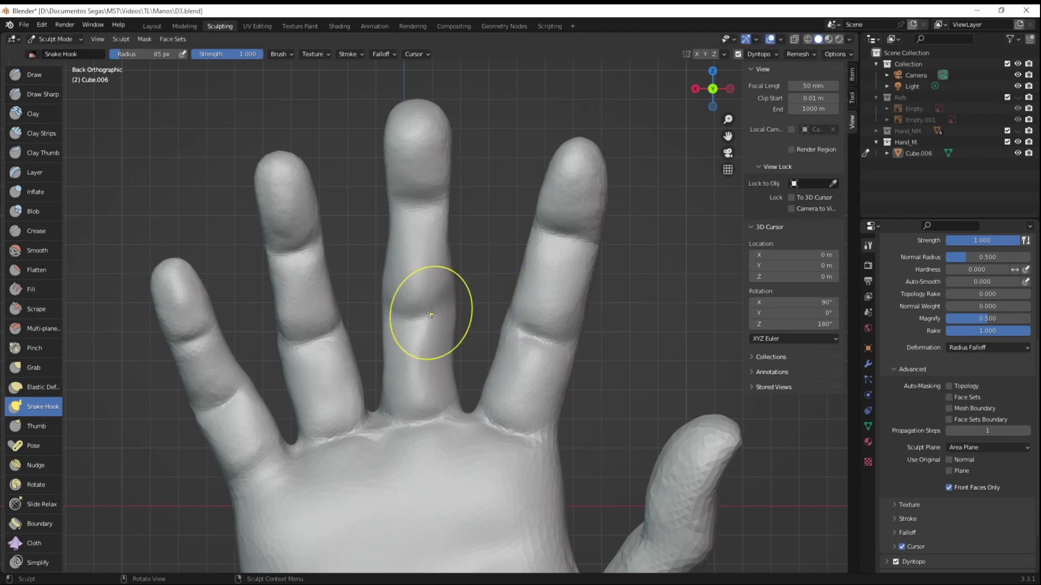
key("f")
left_click(395, 167)
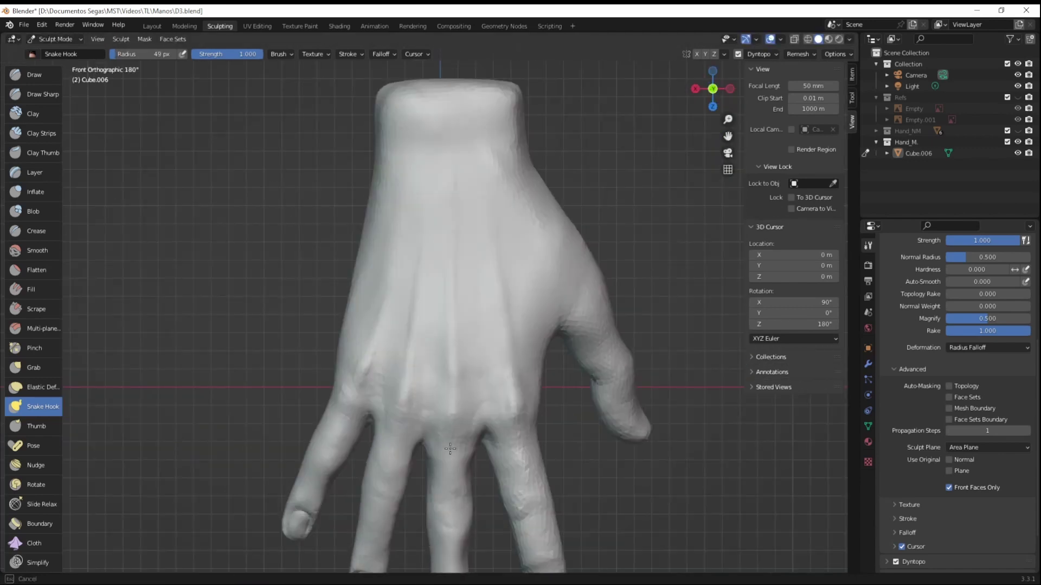
Step: Orbit around the hand and mask everything except the middle finger
mouse_move(437, 168)
middle_mouse_down()
mouse_move(486, 365)
mouse_move(438, 347)
middle_mouse_up()
key("c")
middle_click_drag(364, 366, 447, 313)
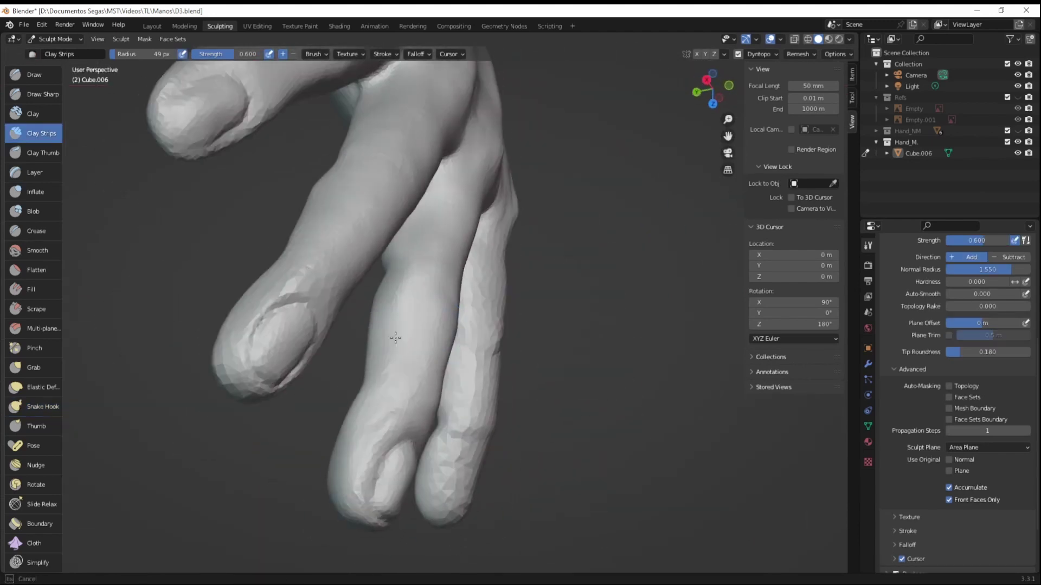
key("g")
key("k")
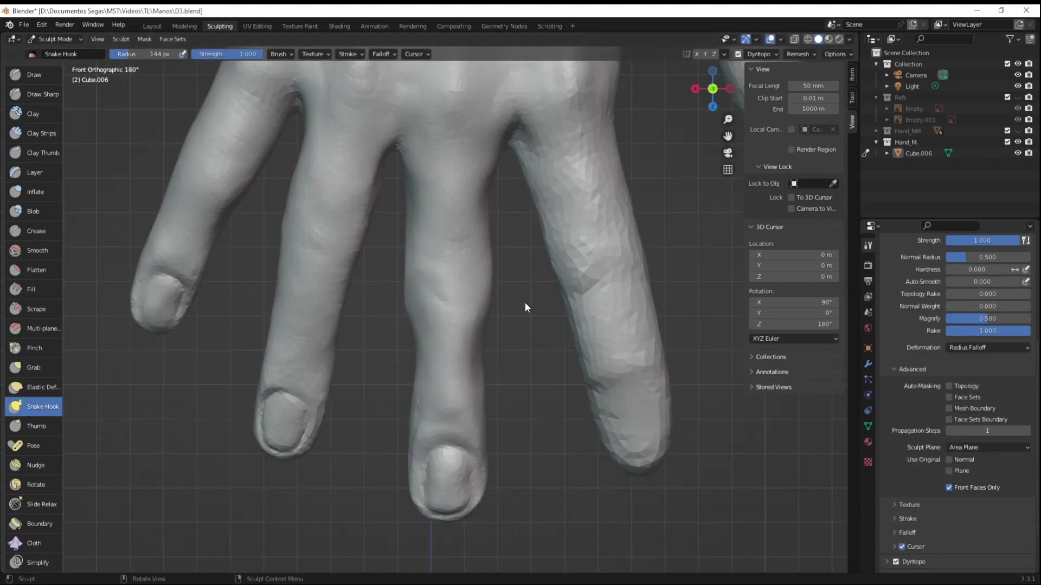
left_click(50, 139)
key("ctrl+i")
Step: Hide the masked fingers and frame the isolated middle finger with a smaller brush
left_click(120, 39)
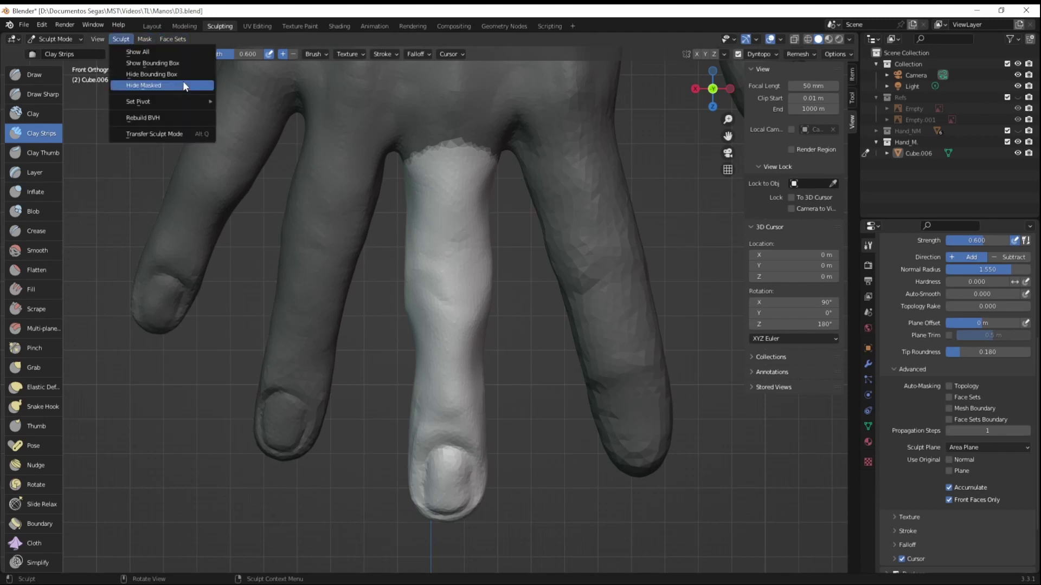
left_click(174, 86)
mouse_move(531, 336)
middle_mouse_down()
mouse_move(568, 336)
mouse_move(658, 399)
middle_mouse_up()
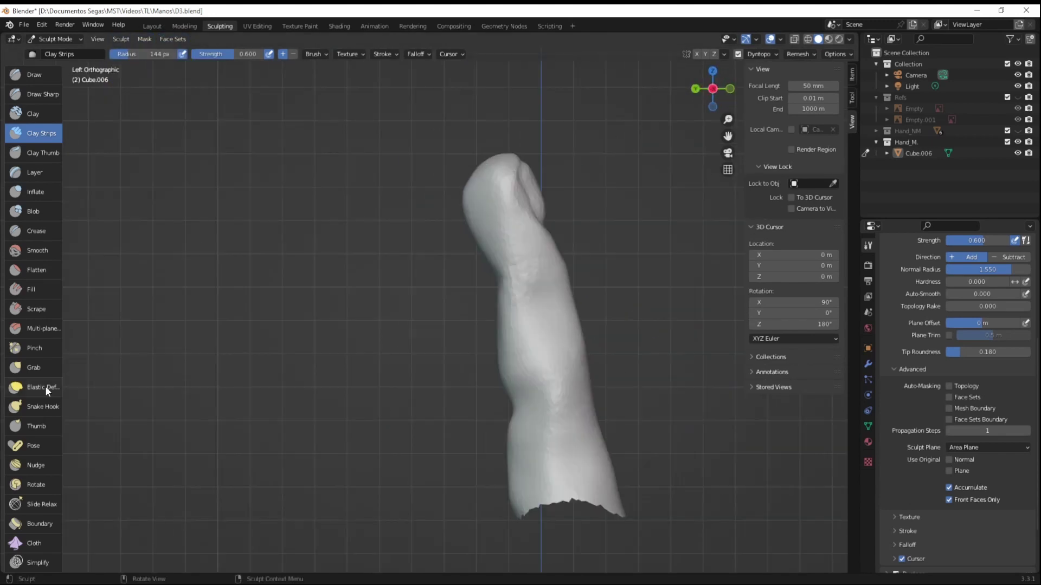
key("f")
left_click(575, 380)
mouse_move(574, 379)
middle_mouse_down()
mouse_move(556, 324)
mouse_move(527, 383)
mouse_move(488, 412)
middle_mouse_up()
Step: Deform and scrape the isolated finger with Elastic and Scrape brushes sized to fit
scroll(566, 359, "up", 3)
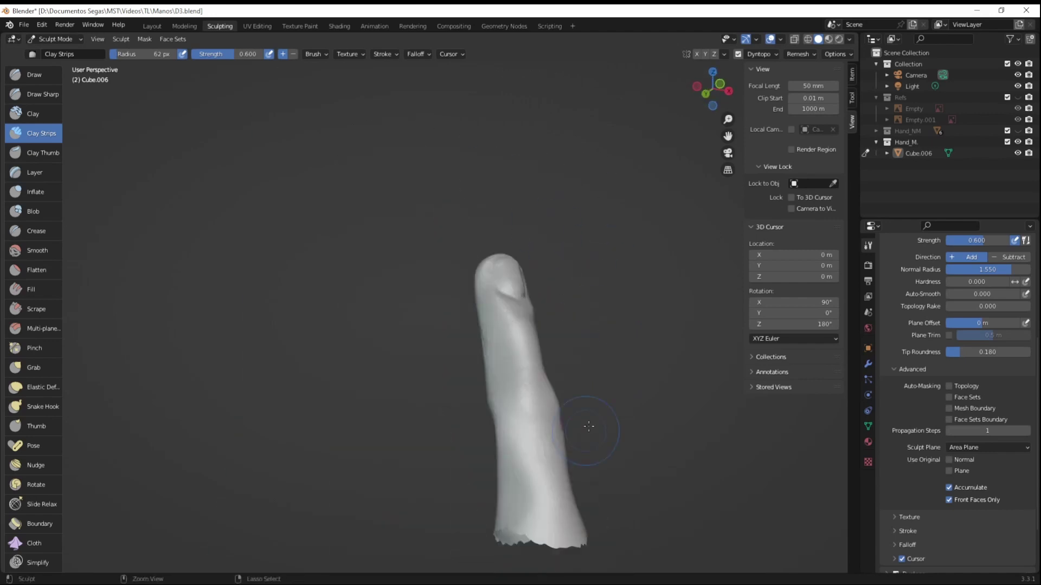
left_click(38, 387)
key("f")
middle_click_drag(563, 407, 611, 298)
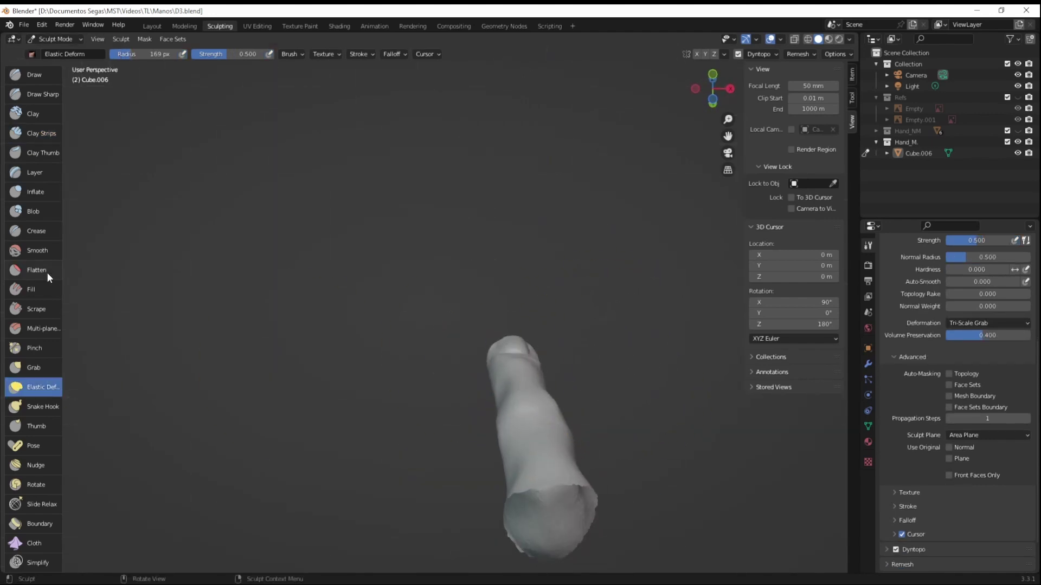
left_click(36, 309)
mouse_move(543, 347)
middle_mouse_down()
mouse_move(572, 330)
mouse_move(693, 409)
middle_mouse_up()
Step: Carve a crease at the finger's middle joint and build up the knuckle bulge with clay
key("ctrl+KP_1")
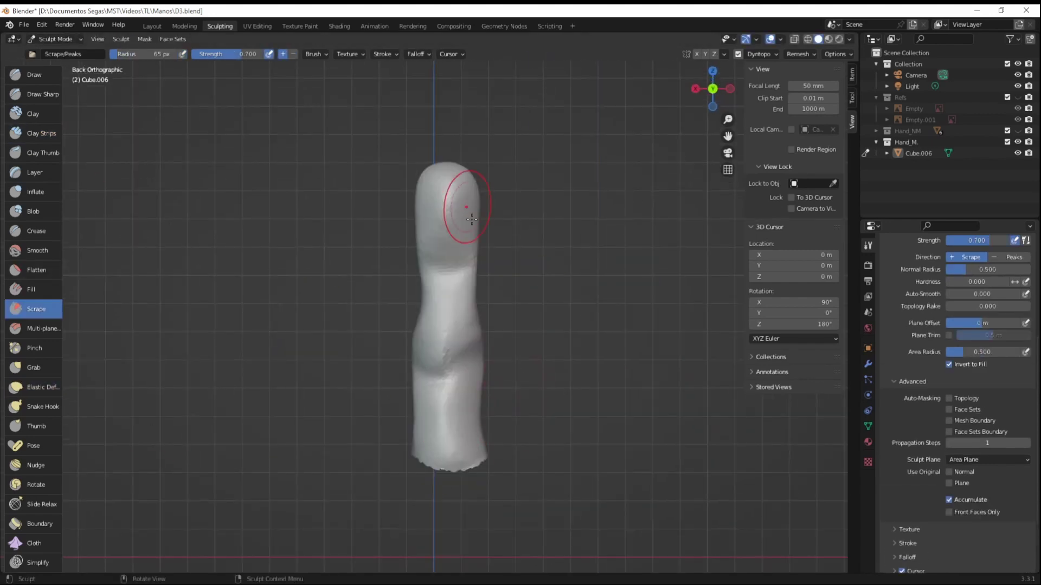
key("c")
key("shift+c")
scroll(478, 411, "up", 2)
scroll(477, 412, "up", 2)
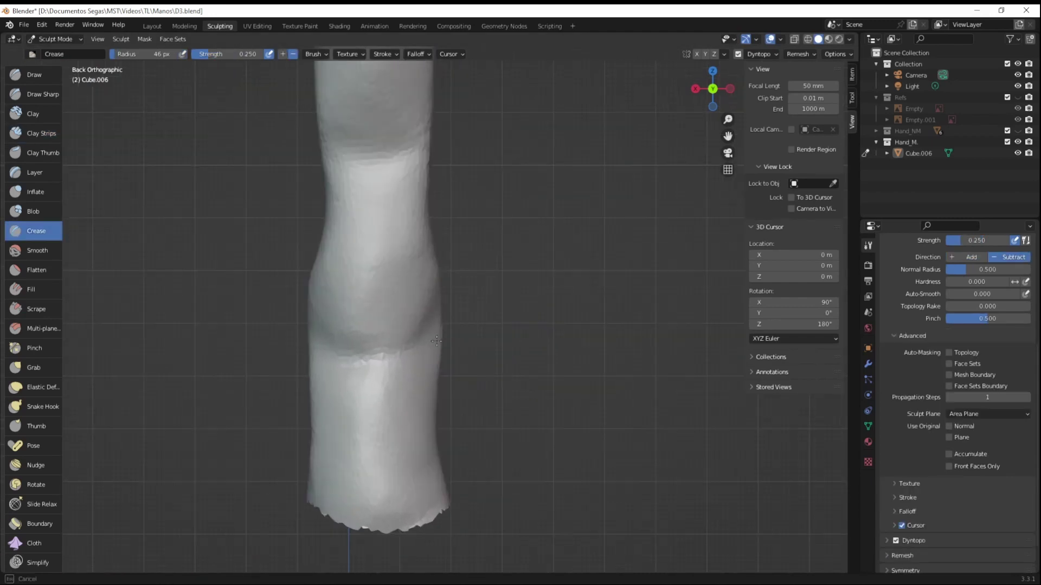
middle_click_drag(424, 363, 302, 307)
key("ctrl+KP_1")
left_click(40, 132)
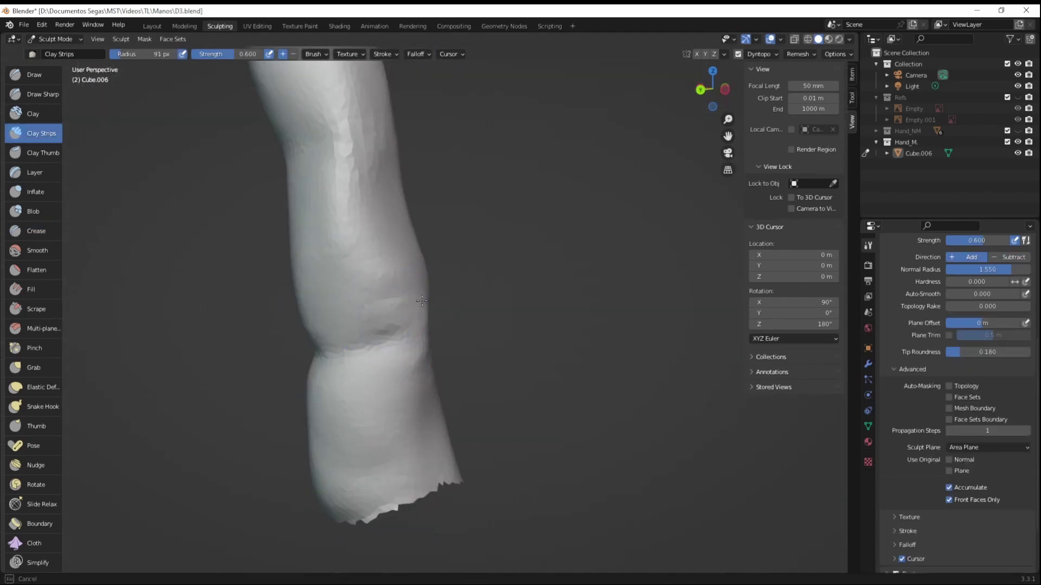
Step: Return to the front view and show all the hidden fingers again
middle_click_drag(379, 303, 672, 357)
middle_click_drag(366, 332, 517, 400)
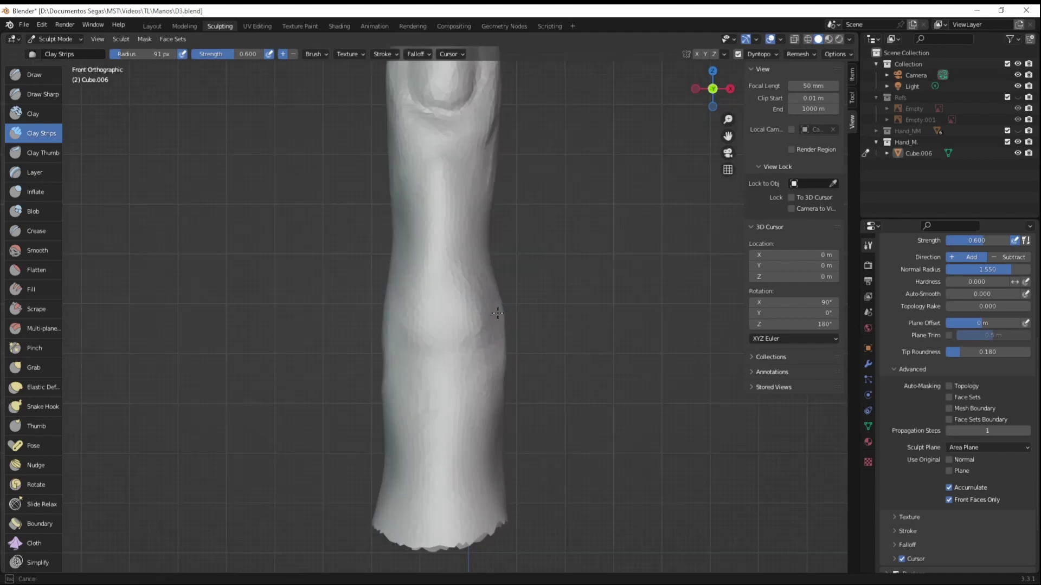
key("KP_1")
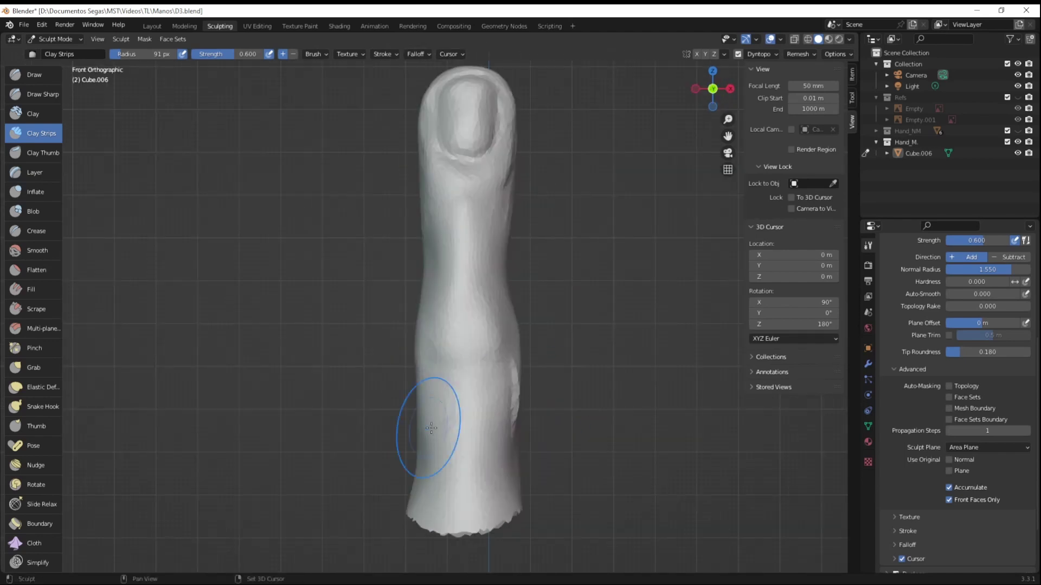
scroll(542, 445, "down", 2)
scroll(564, 484, "down", 3)
left_click(120, 39)
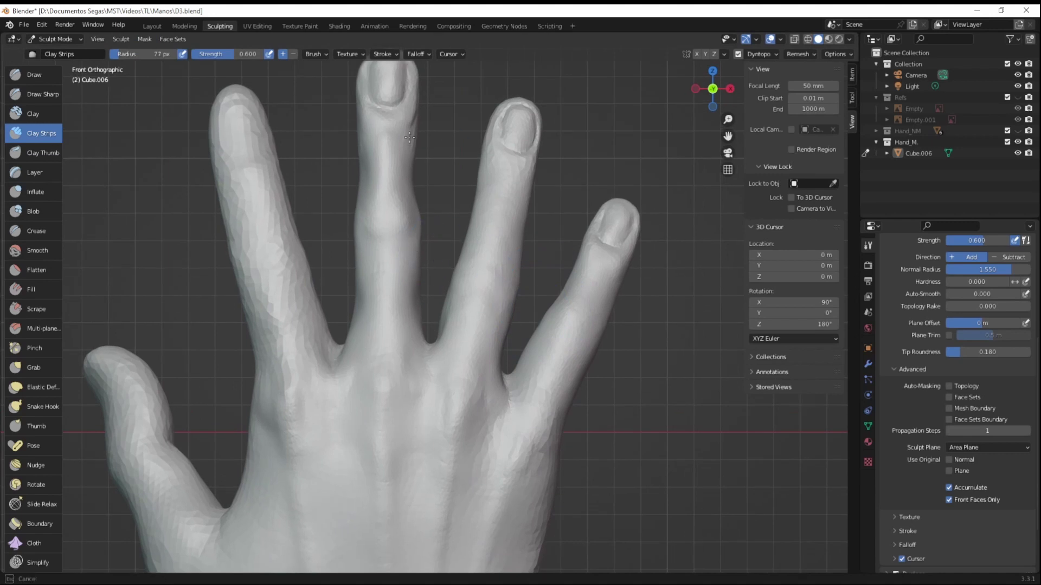
Step: Carve creases into the other fingertips from a tilted view
middle_click_drag(409, 137, 441, 175, "shift")
key("f")
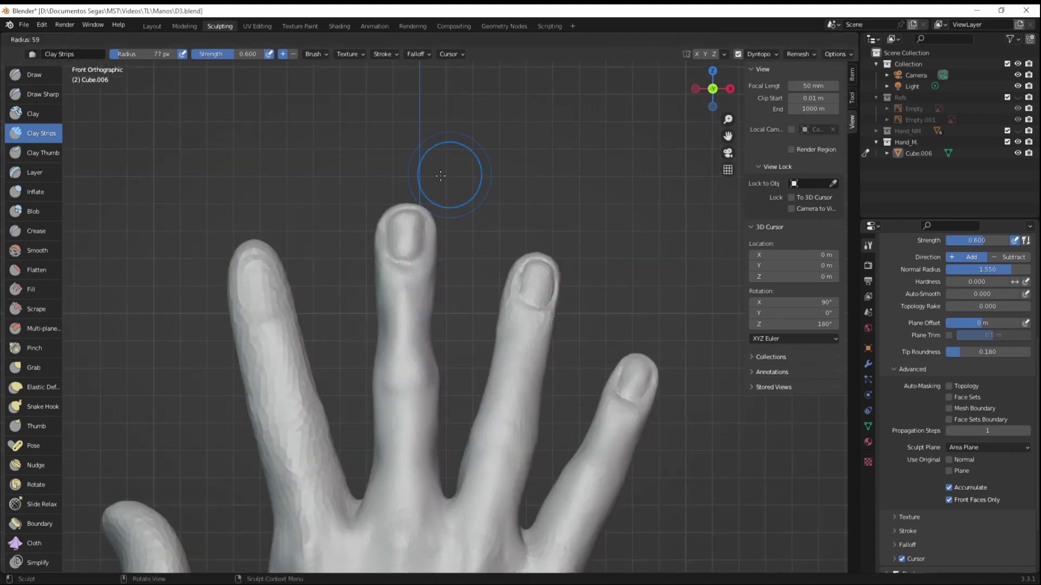
scroll(432, 254, "up", 3)
key("shift+c")
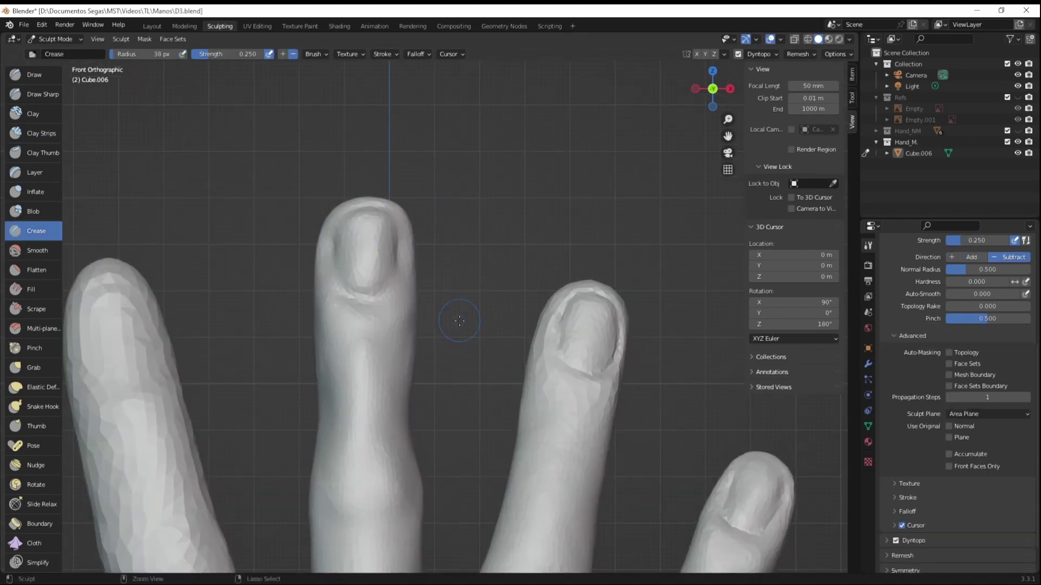
scroll(459, 321, "down", 5)
mouse_move(459, 320)
middle_mouse_down()
mouse_move(419, 324)
mouse_move(430, 263)
middle_mouse_up()
scroll(419, 323, "up", 4)
scroll(351, 320, "up", 3)
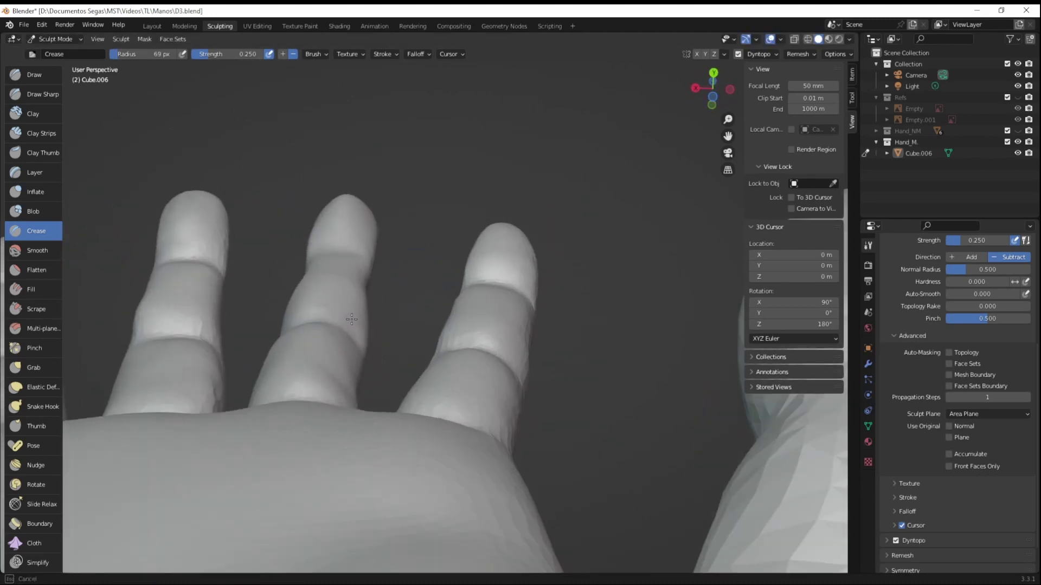
Step: Build up clay strips on the finger joints from the back and front views
key("c")
key("ctrl+KP_1")
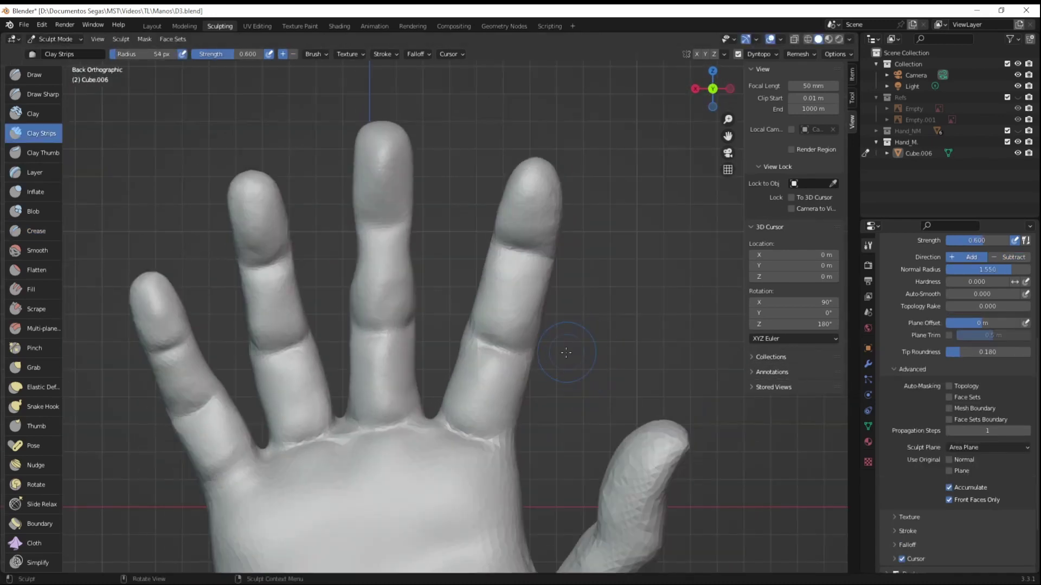
scroll(488, 390, "up", 2)
scroll(509, 361, "up", 2)
middle_click_drag(476, 313, 491, 515, "alt")
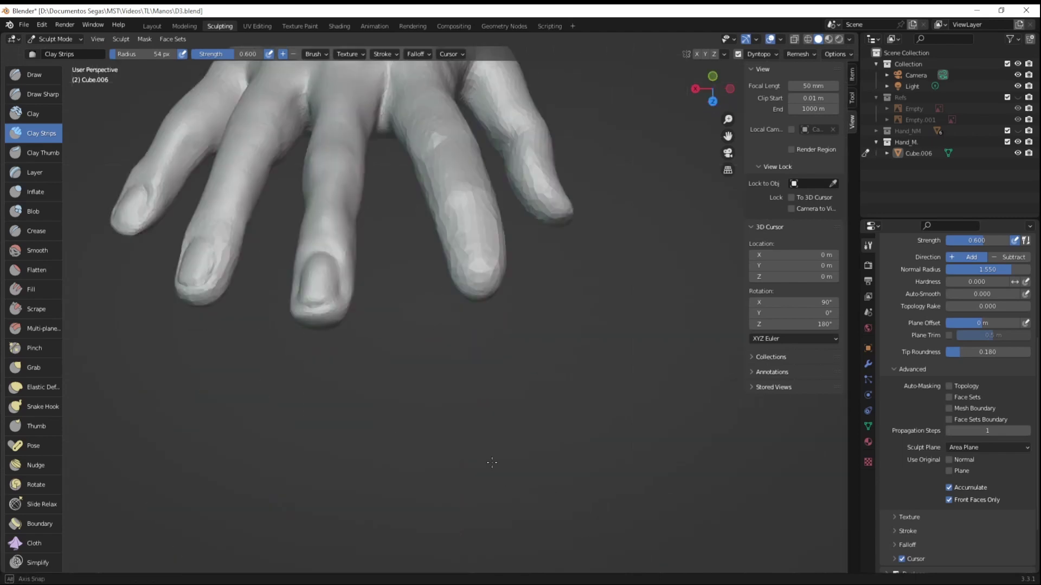
middle_click_drag(546, 333, 480, 226)
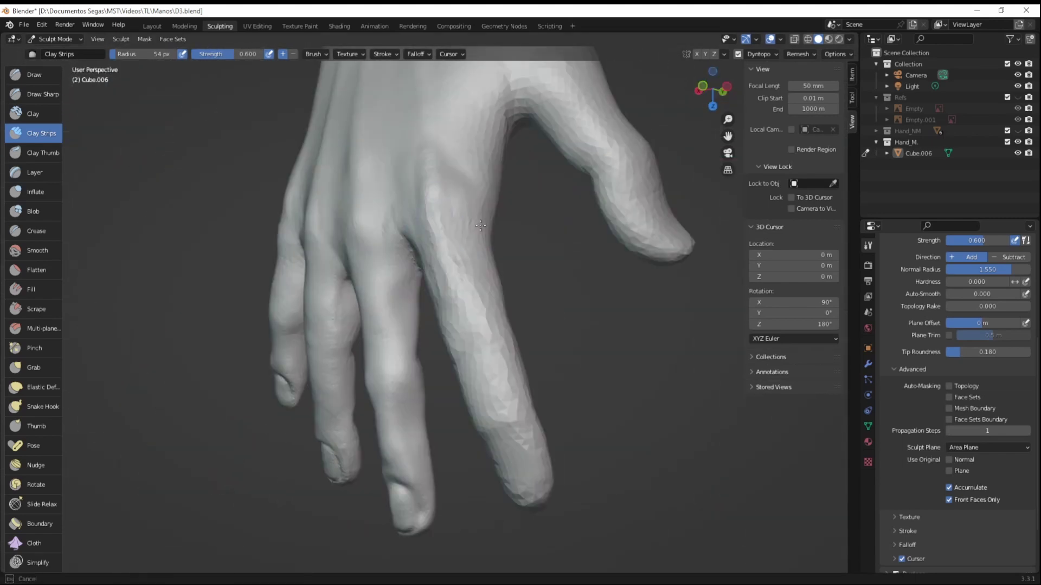
mouse_move(461, 333)
middle_mouse_down("alt")
mouse_move(450, 338)
mouse_move(637, 238)
mouse_move(425, 291)
middle_mouse_up("alt")
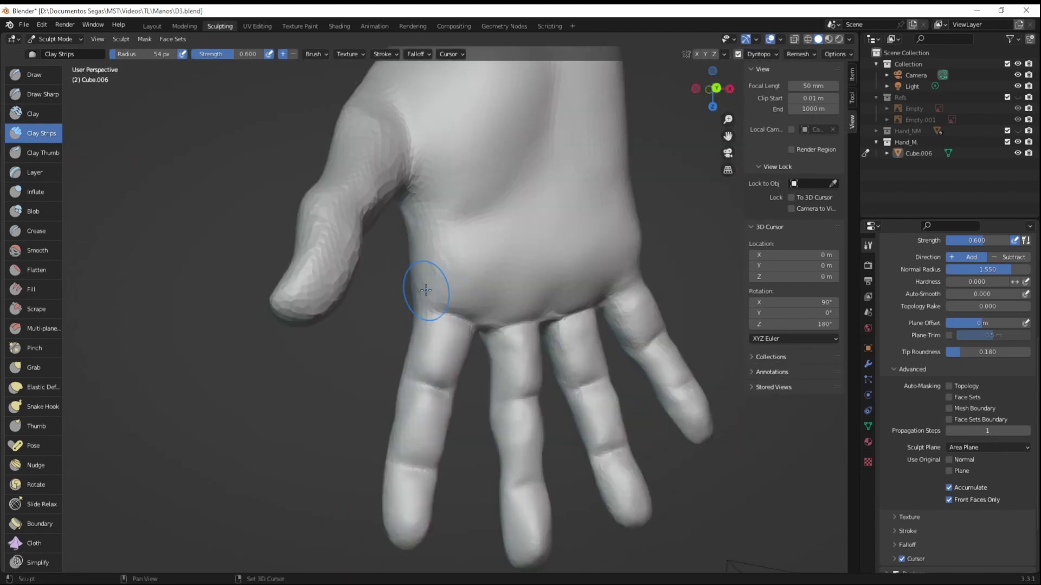
Step: Touch up the finger joints with Crease, Snake Hook and Clay Strips brushes
scroll(325, 325, "up", 3)
key("shift+c")
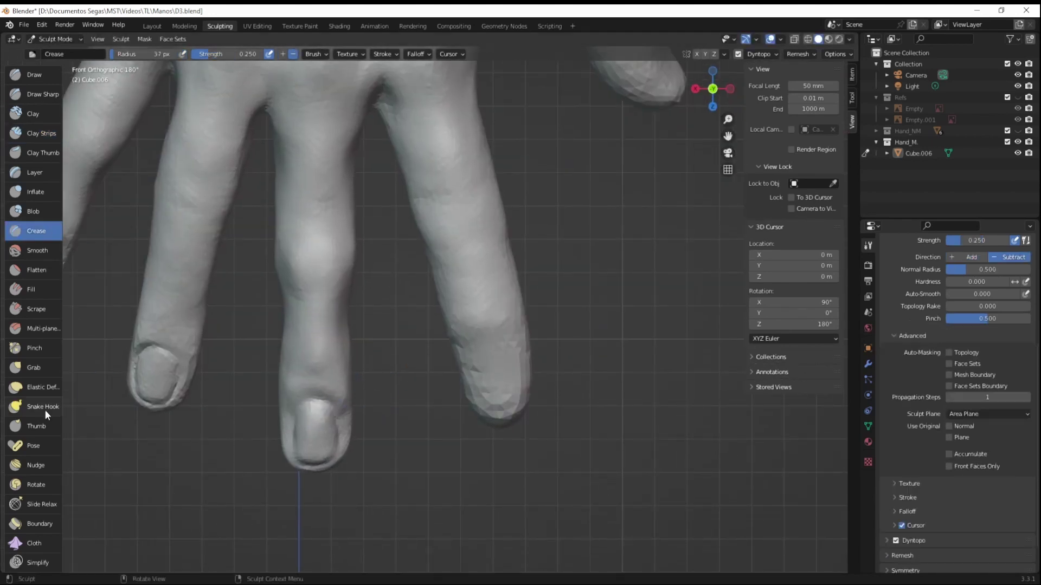
left_click(46, 413)
left_click(40, 133)
mouse_move(116, 158)
middle_mouse_down()
mouse_move(442, 422)
mouse_move(217, 201)
middle_mouse_up()
key("shift+s")
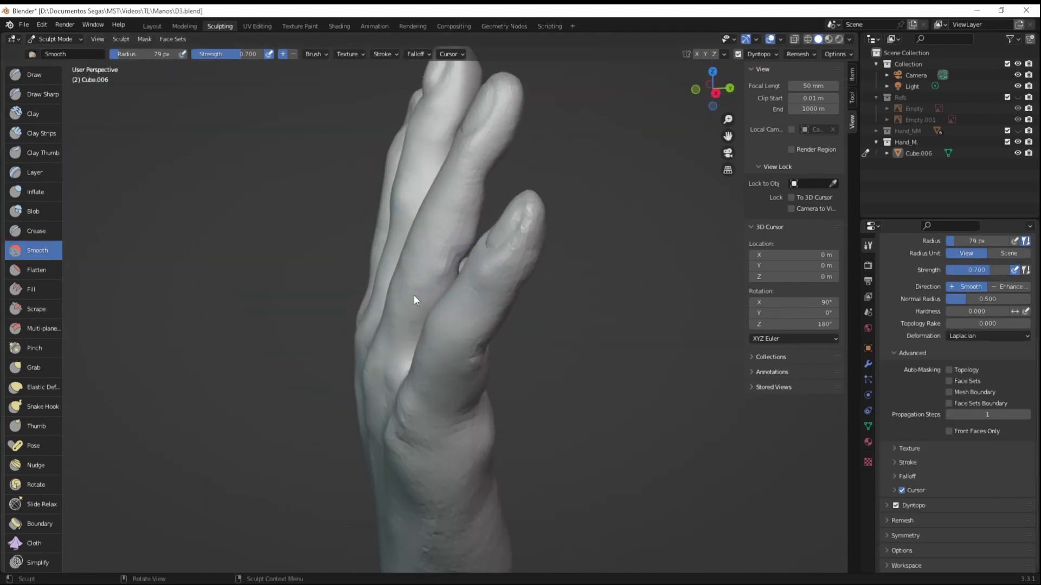
Step: Carve creases around the fingertips with a smaller Crease brush
middle_click_drag(414, 300, 384, 380)
scroll(384, 380, "up", 3)
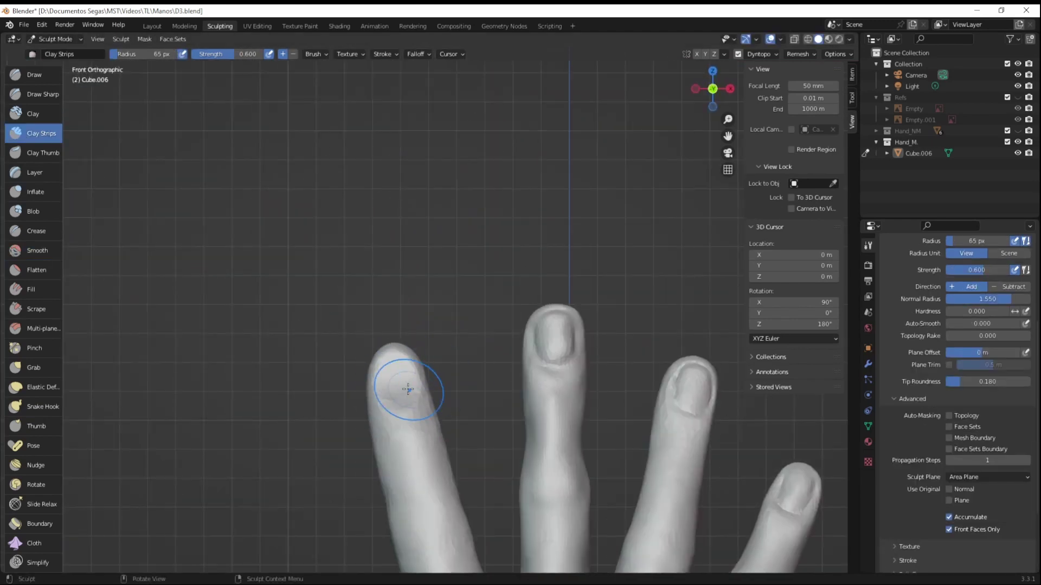
scroll(433, 366, "up", 2)
middle_click_drag(433, 367, 341, 238)
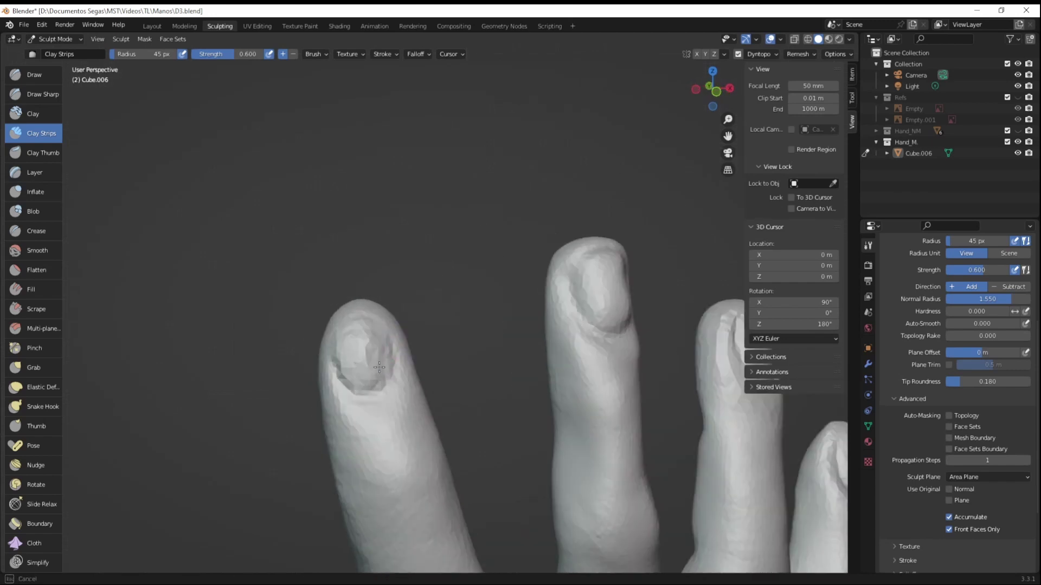
key("shift+c")
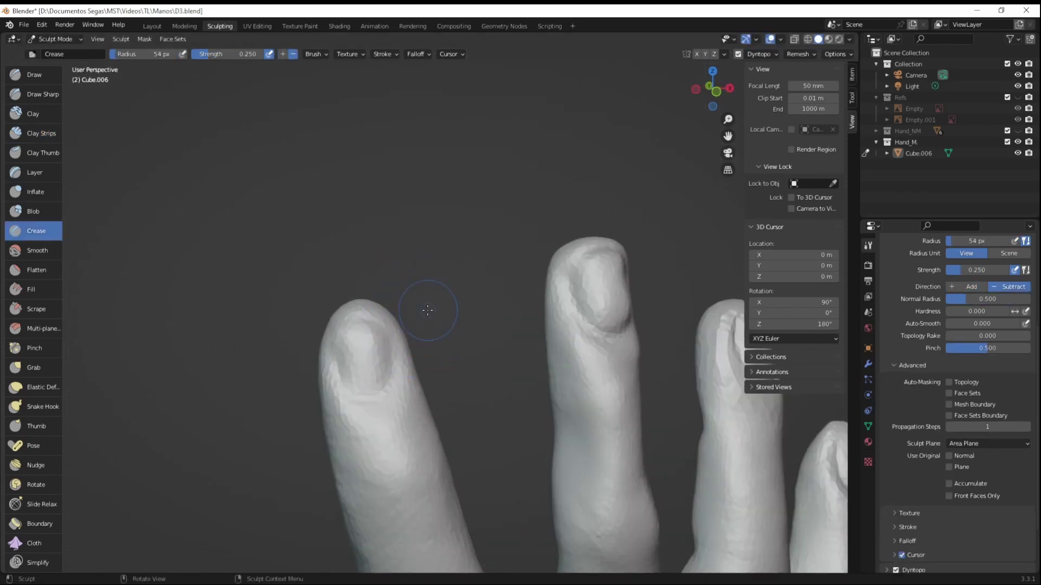
key("f")
left_click(391, 347)
mouse_move(390, 347)
middle_mouse_down()
mouse_move(357, 354)
mouse_move(417, 325)
mouse_move(530, 348)
middle_mouse_up()
Step: Shape the fingertips with Grab, Clay Strips and Crease brushes
key("g")
scroll(103, 317, "up", 3)
scroll(401, 310, "down", 2)
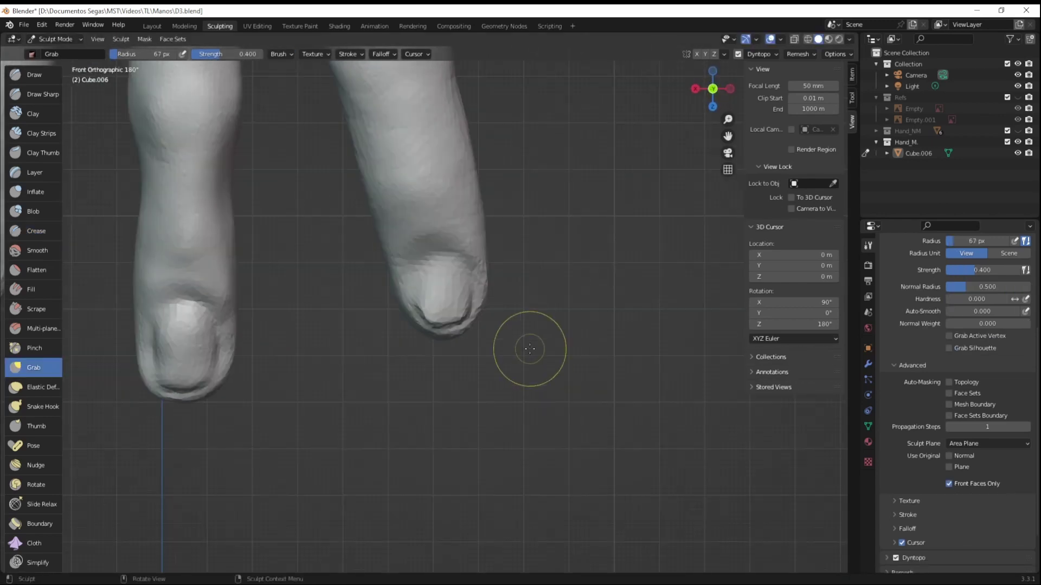
left_click(519, 294)
mouse_move(518, 294)
middle_mouse_down()
mouse_move(442, 269)
mouse_move(467, 279)
middle_mouse_up()
key("c")
key("shift+c")
middle_click_drag(525, 357, 466, 187)
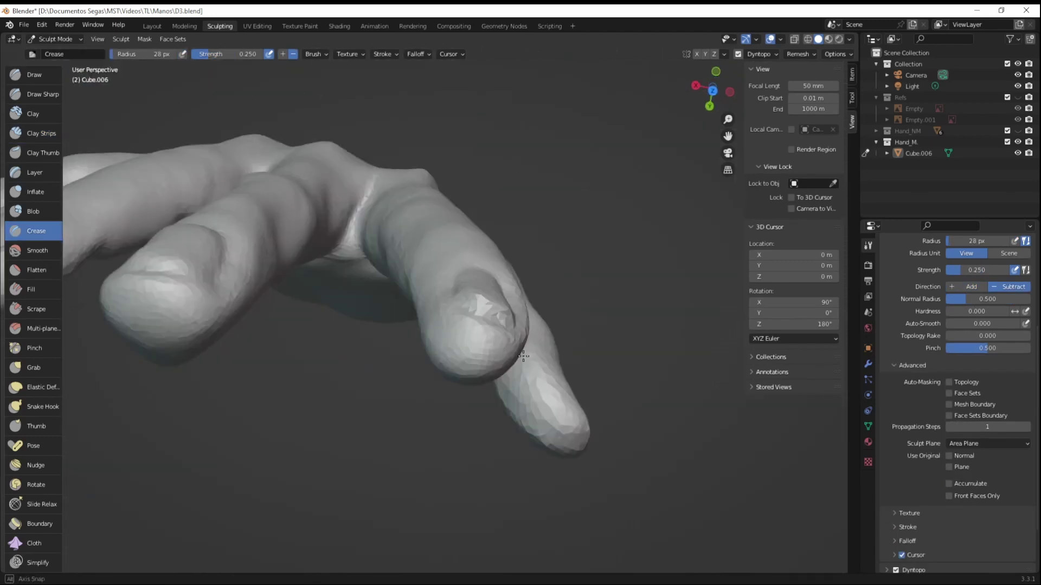
Step: Pull the fingertip shape with a 55 px Grab brush from front and side views
key("g")
key("f")
middle_click_drag(424, 273, 464, 424)
scroll(353, 455, "up", 5)
key("f")
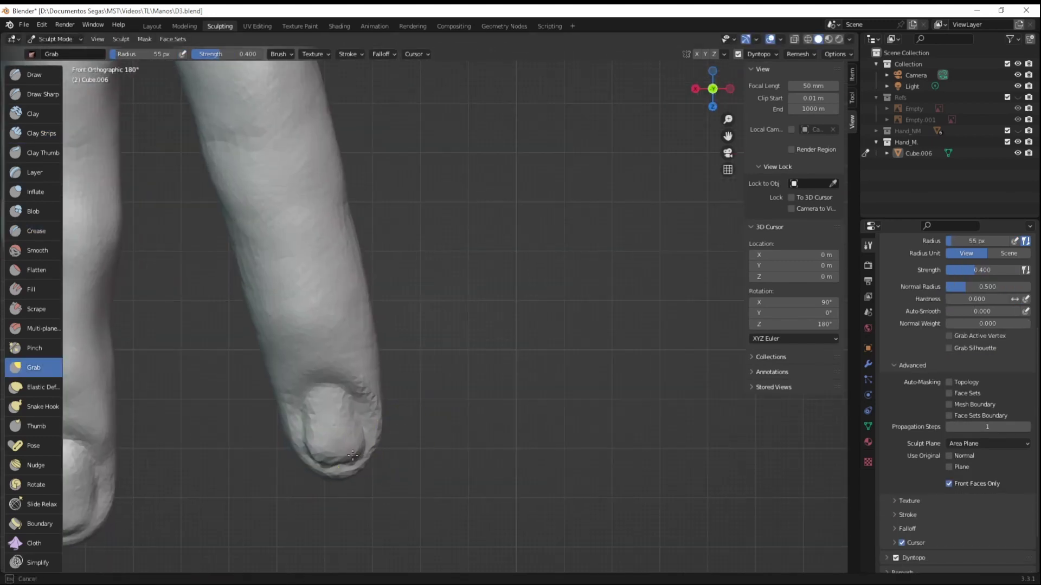
key("g")
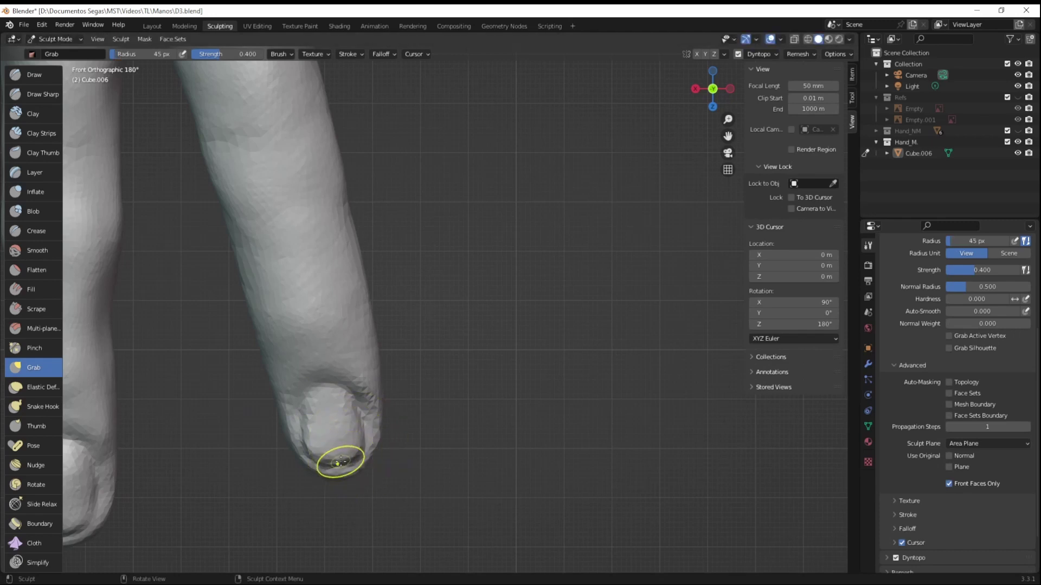
scroll(340, 462, "down", 5)
mouse_move(340, 462)
middle_mouse_down()
mouse_move(506, 367)
mouse_move(334, 459)
mouse_move(228, 302)
middle_mouse_up()
scroll(507, 367, "up", 4)
key("s")
Step: Sculpt the palm-side fingertips with Clay Strips, Crease and Snake Hook brushes
key("c")
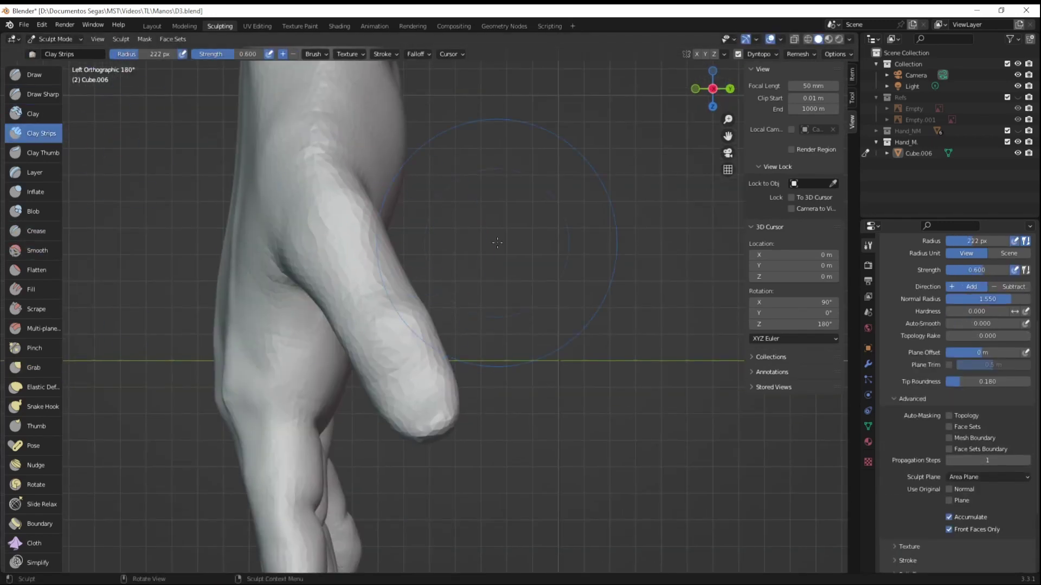
scroll(452, 270, "down", 4)
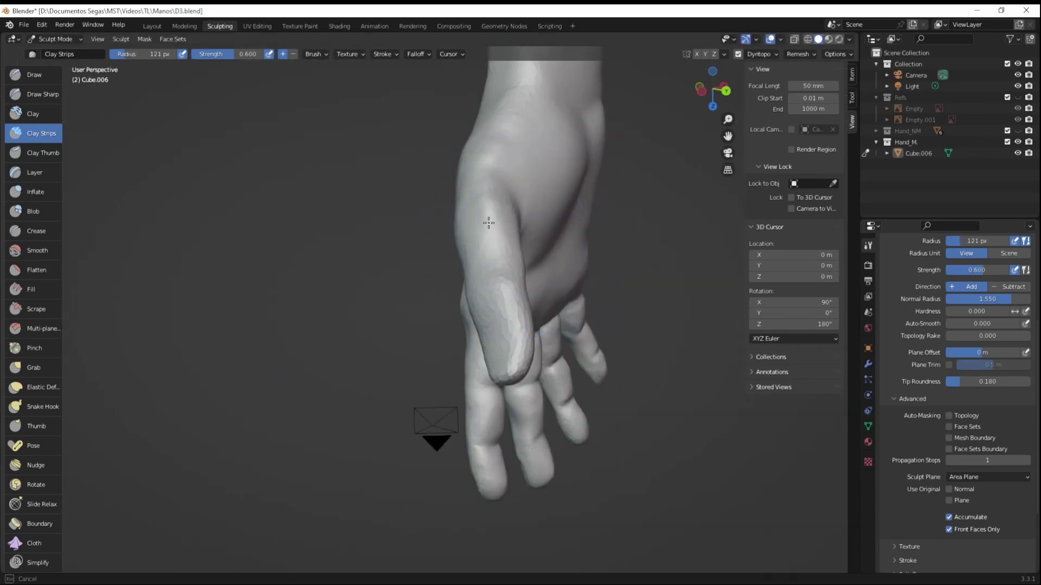
mouse_move(452, 270)
middle_mouse_down()
mouse_move(541, 272)
mouse_move(511, 262)
mouse_move(448, 309)
mouse_move(599, 344)
mouse_move(488, 379)
middle_mouse_up()
scroll(542, 272, "up", 4)
scroll(541, 272, "down", 3)
left_click(36, 231)
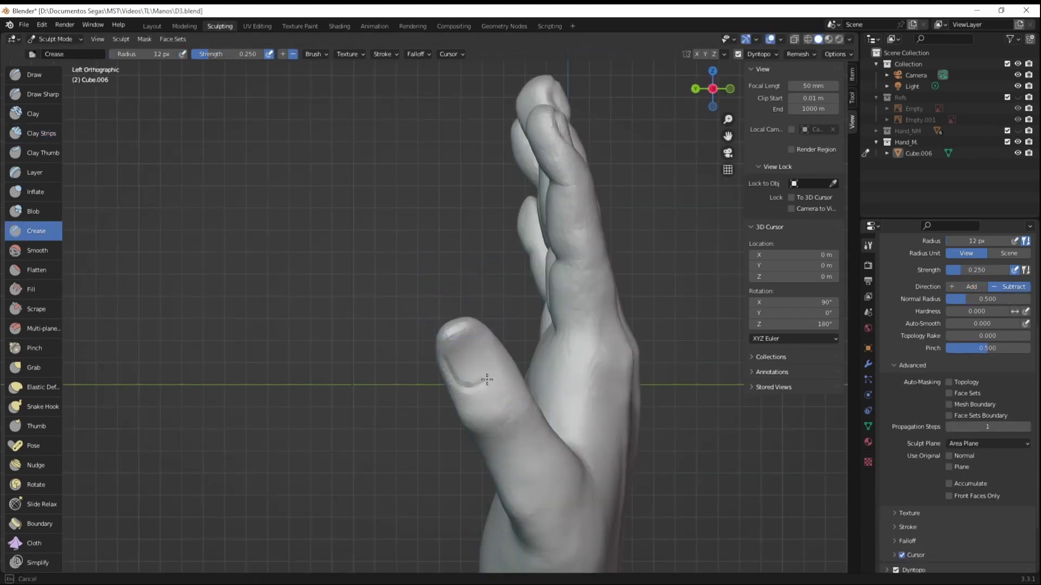
left_click(51, 412)
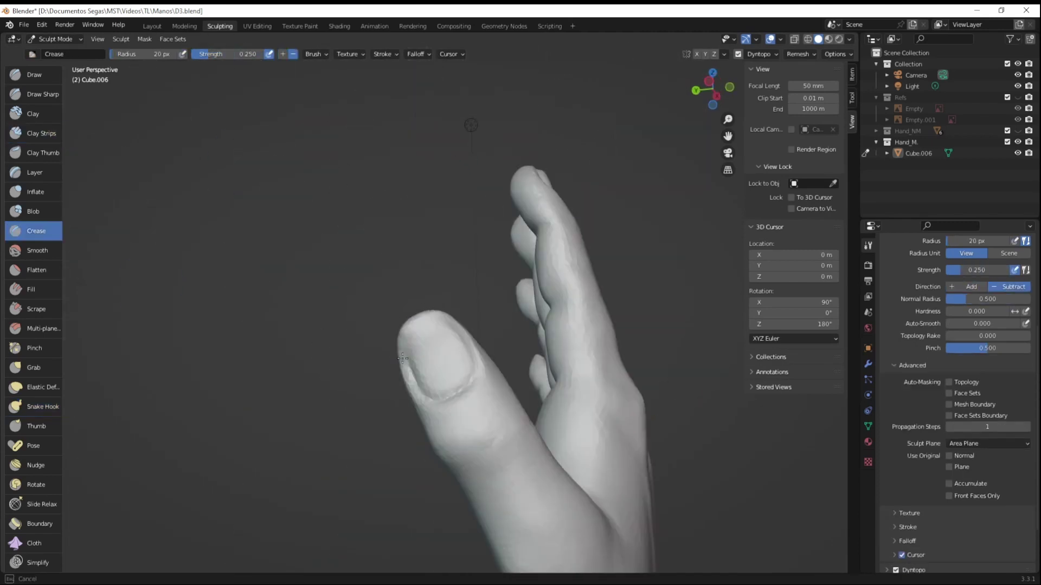
Step: Define the thumbnail and thumb tip with Grab, Clay Strips and Crease brushes
mouse_move(419, 384)
middle_mouse_down("alt")
mouse_move(388, 406)
mouse_move(347, 288)
mouse_move(397, 295)
middle_mouse_up("alt")
key("g")
key("c")
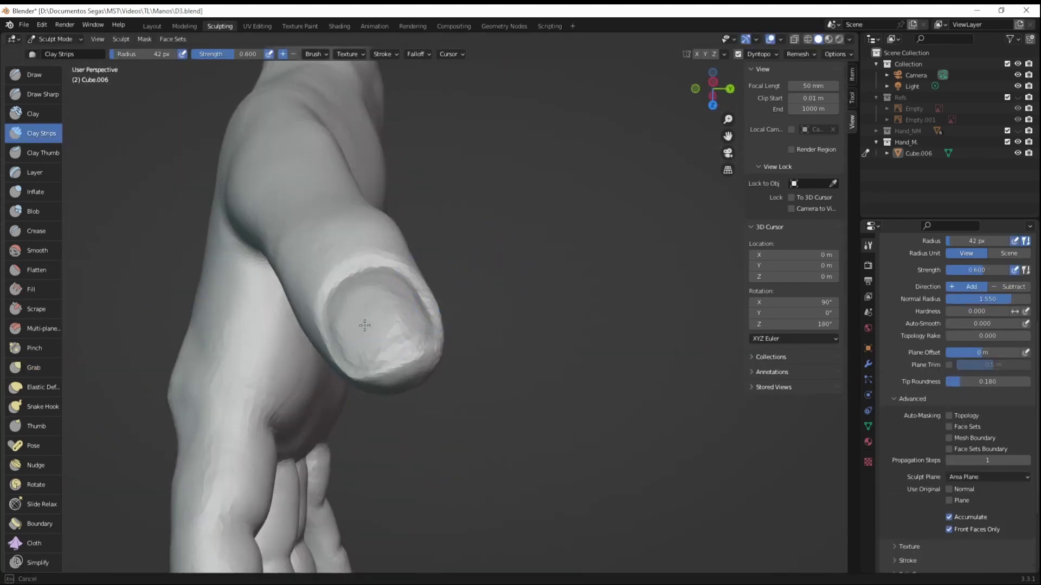
left_click(48, 232)
scroll(434, 379, "down", 5)
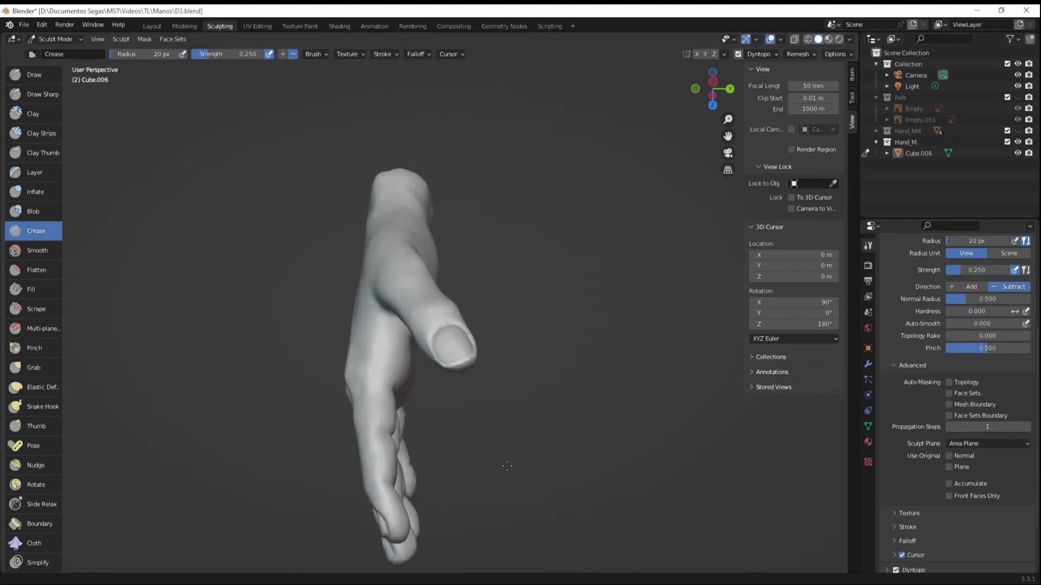
key("ctrl+KP_1")
mouse_move(529, 424)
middle_mouse_down()
mouse_move(620, 388)
mouse_move(470, 464)
mouse_move(569, 412)
middle_mouse_up()
key("c")
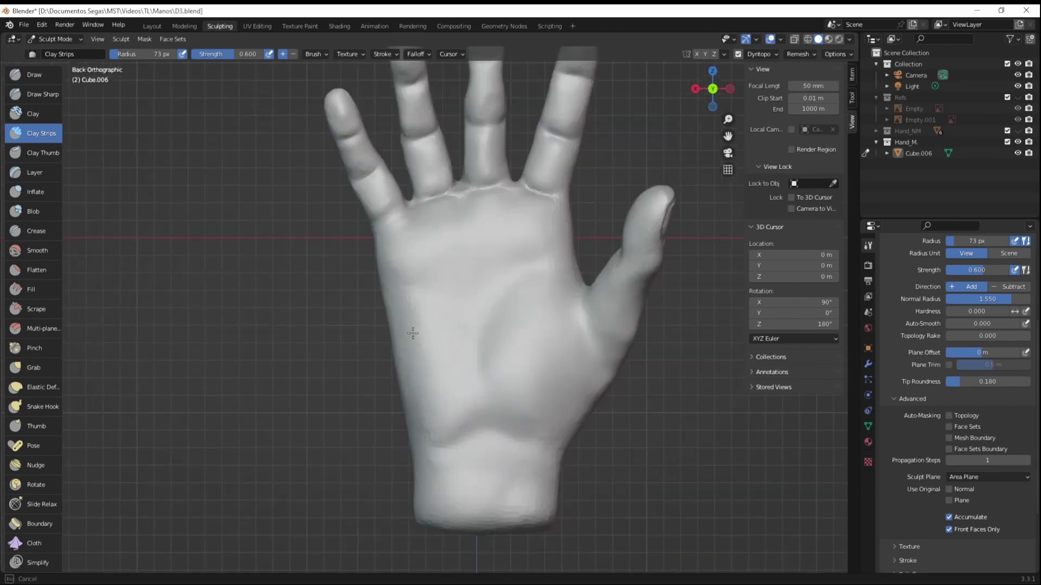
Step: Build up clay on the palm with a 99 px brush, then carve creases from the back view
key("f")
left_click_drag(510, 374, 533, 397)
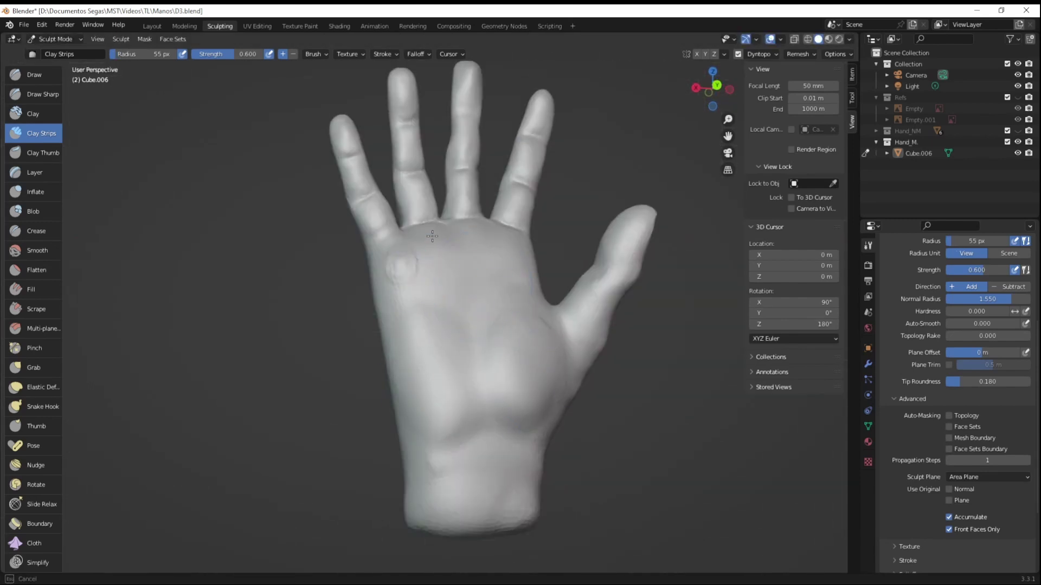
key("ctrl+KP_1")
key("shift+c")
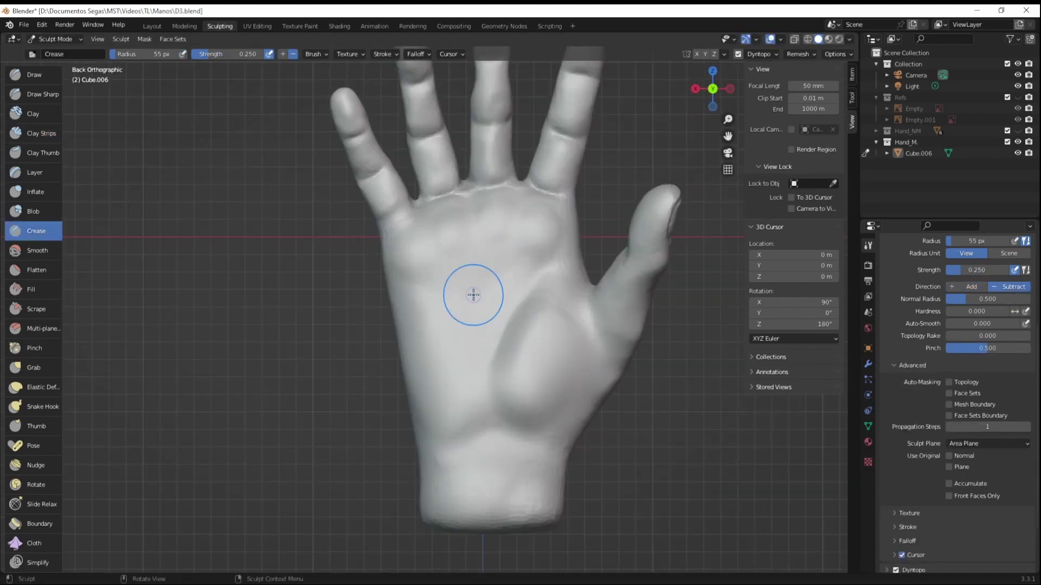
middle_click_drag(601, 322, 607, 282, "shift")
scroll(608, 282, "up", 2)
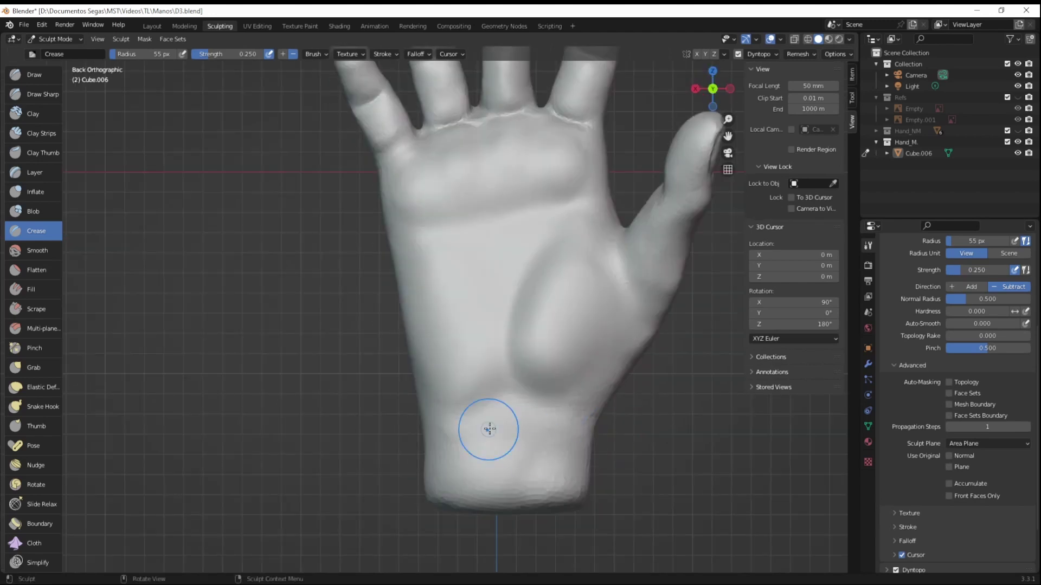
Step: Add a clay-strip ridge across the lower palm, checking from perspective and straight-on views
key("c")
mouse_move(553, 406)
middle_mouse_down()
mouse_move(570, 400)
mouse_move(566, 381)
mouse_move(599, 488)
mouse_move(635, 532)
middle_mouse_up()
scroll(587, 465, "up", 3)
middle_click_drag(645, 448, 495, 509, "alt")
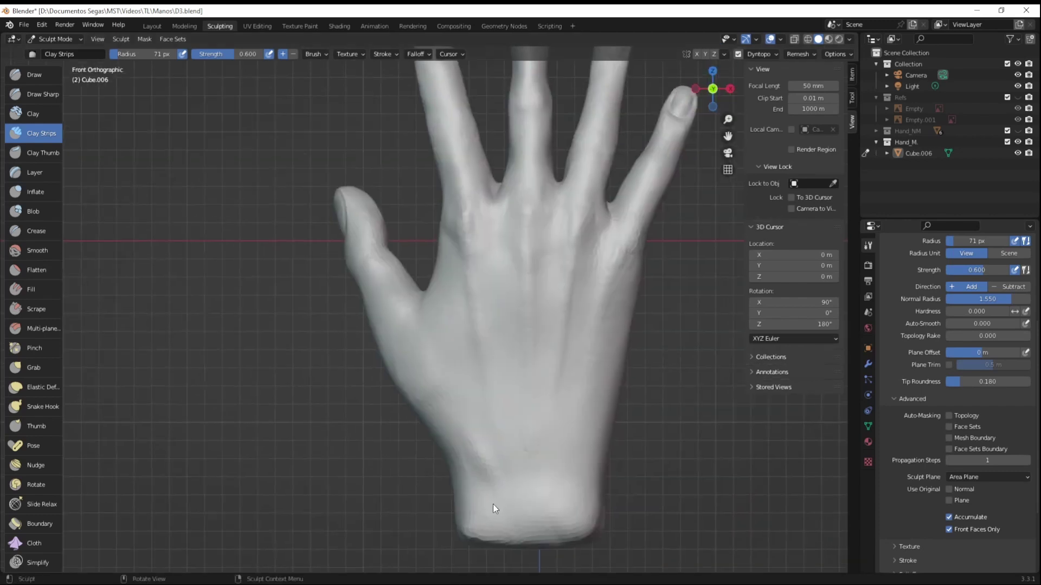
mouse_move(444, 400)
middle_mouse_down()
mouse_move(432, 460)
mouse_move(511, 244)
mouse_move(325, 325)
middle_mouse_up()
key("shift+c")
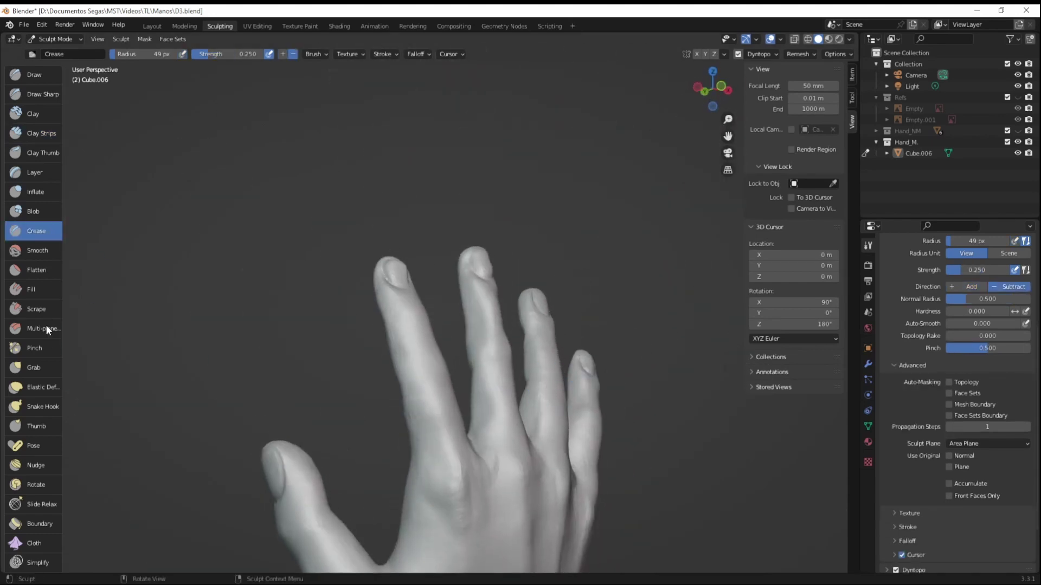
Step: Reshape the middle finger from the back view with an enlarged Snake Hook brush
key("k")
key("KP_1")
scroll(515, 315, "up", 5)
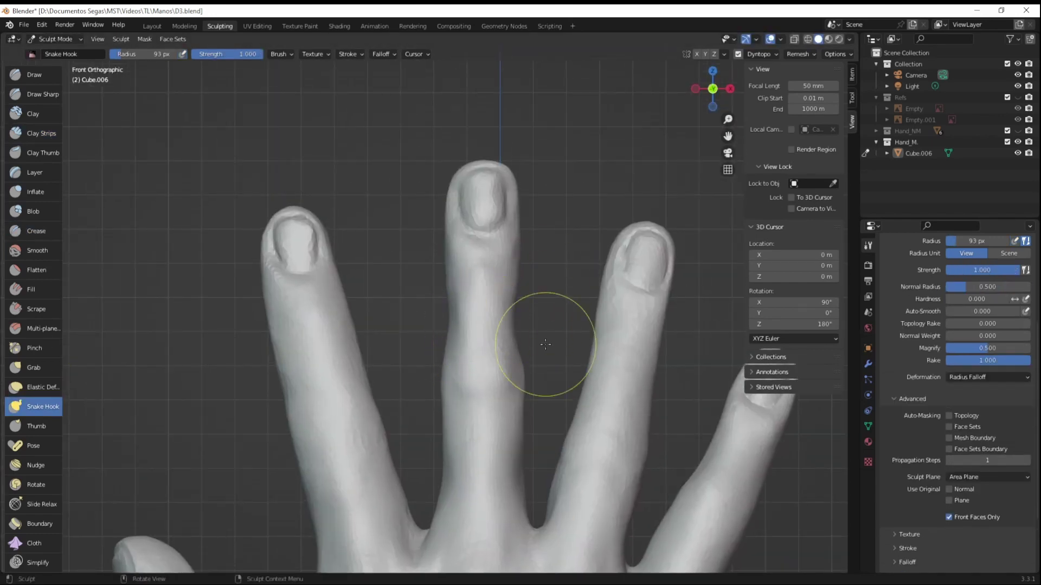
middle_click_drag(545, 344, 343, 418)
key("ctrl+KP_1")
left_click_drag(515, 341, 499, 523)
Step: Isolate the middle finger, invert and clear its mask, then reveal the whole hand
left_click(120, 39)
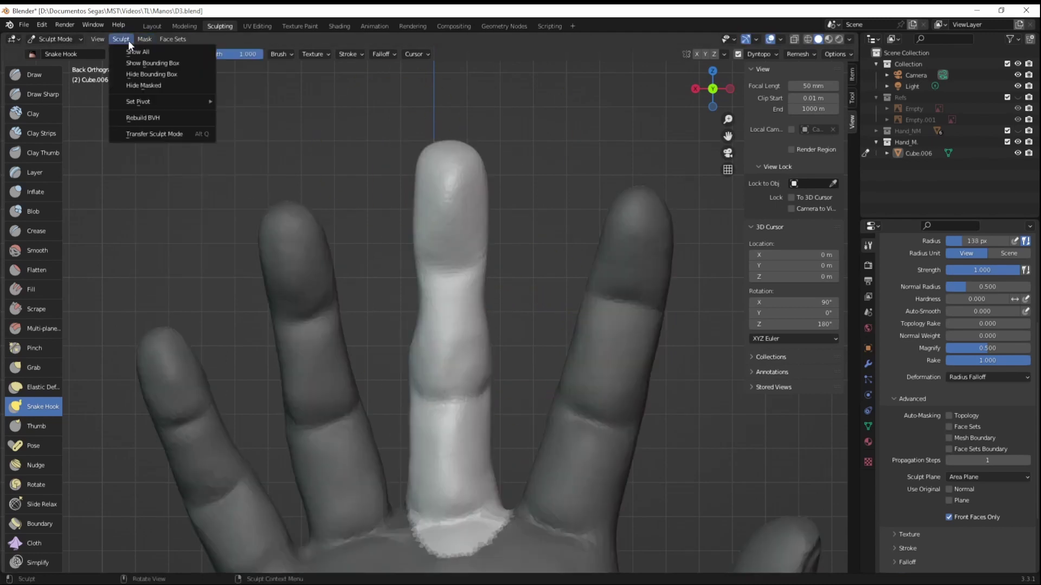
left_click(143, 85)
left_click(43, 387)
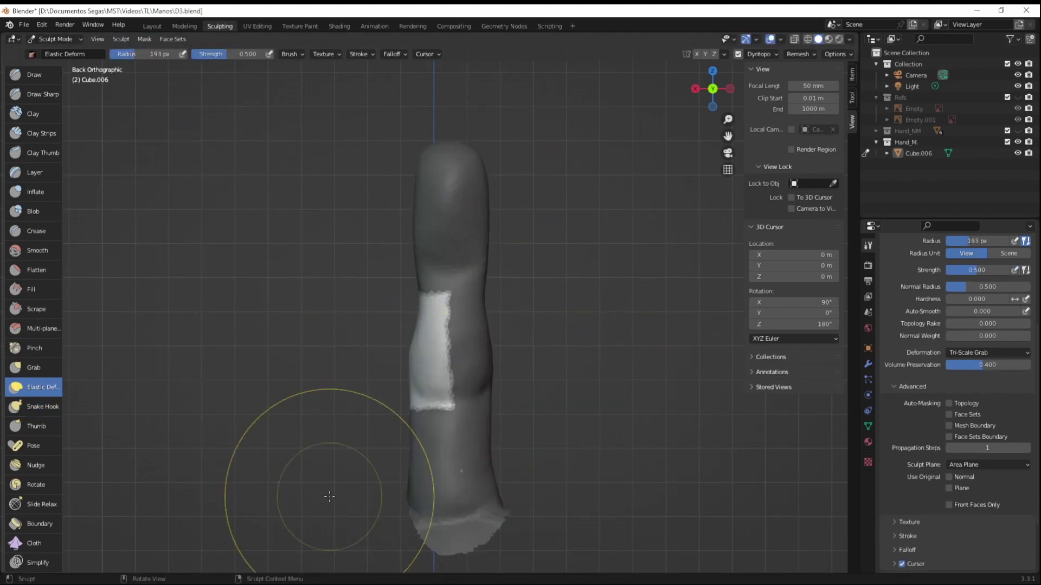
key("ctrl+i")
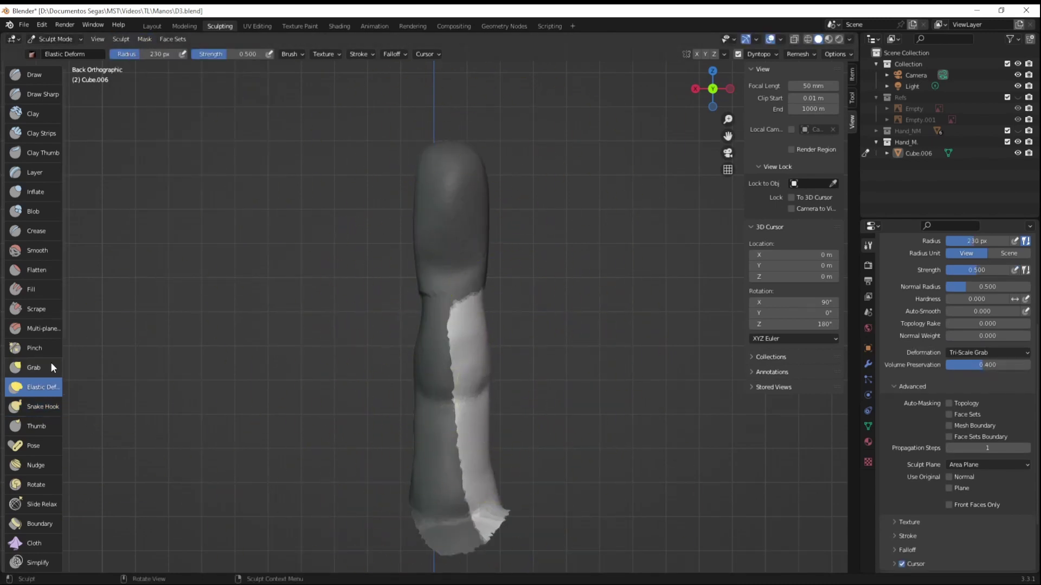
key("k")
left_click(145, 39)
left_click(162, 93)
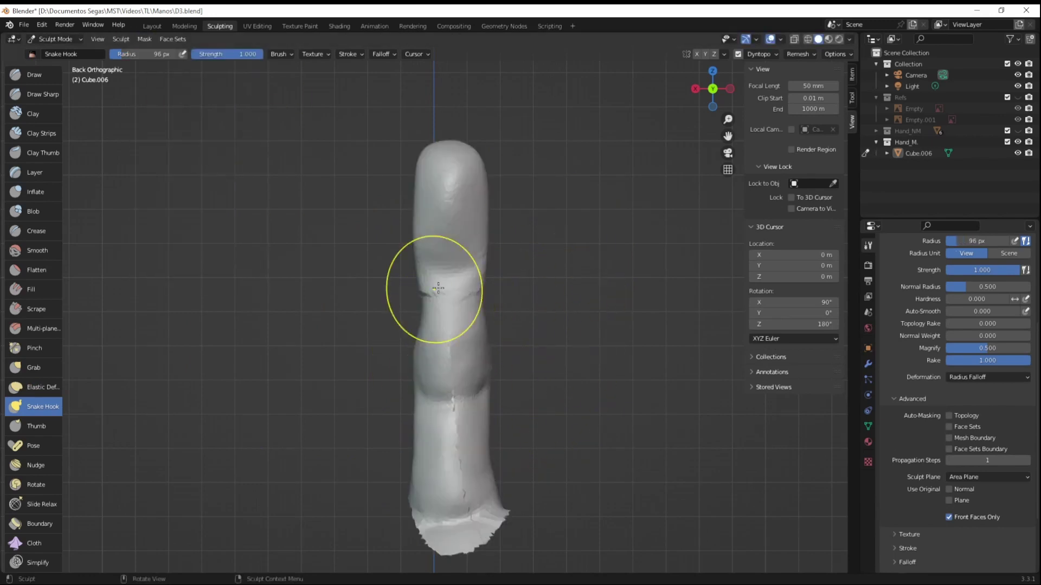
left_click(121, 38)
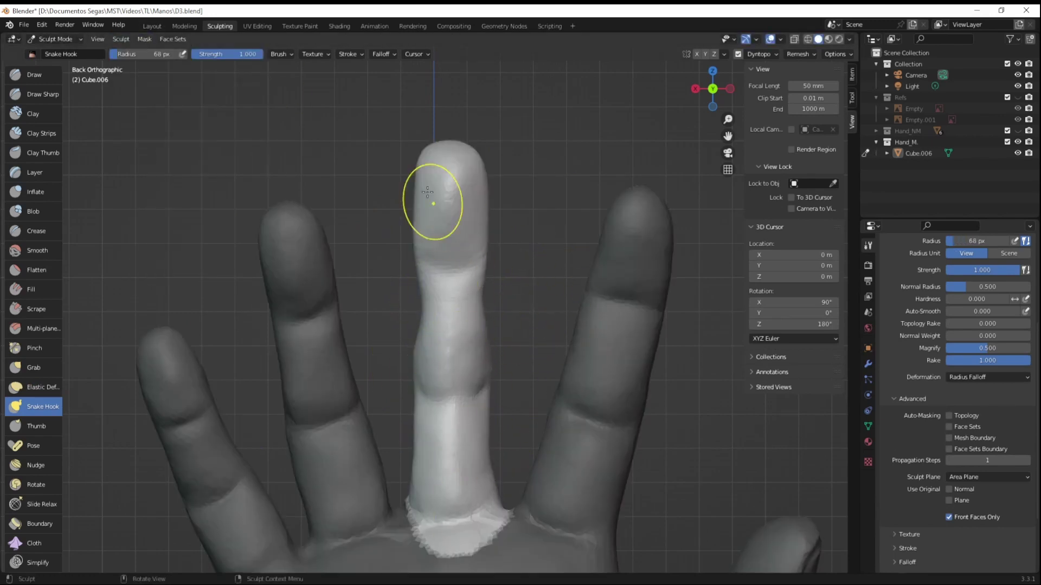
Step: Mask the hand around the middle finger and invert it to isolate the fingertip
mouse_move(432, 201)
middle_mouse_down()
mouse_move(511, 539)
mouse_move(425, 425)
middle_mouse_up()
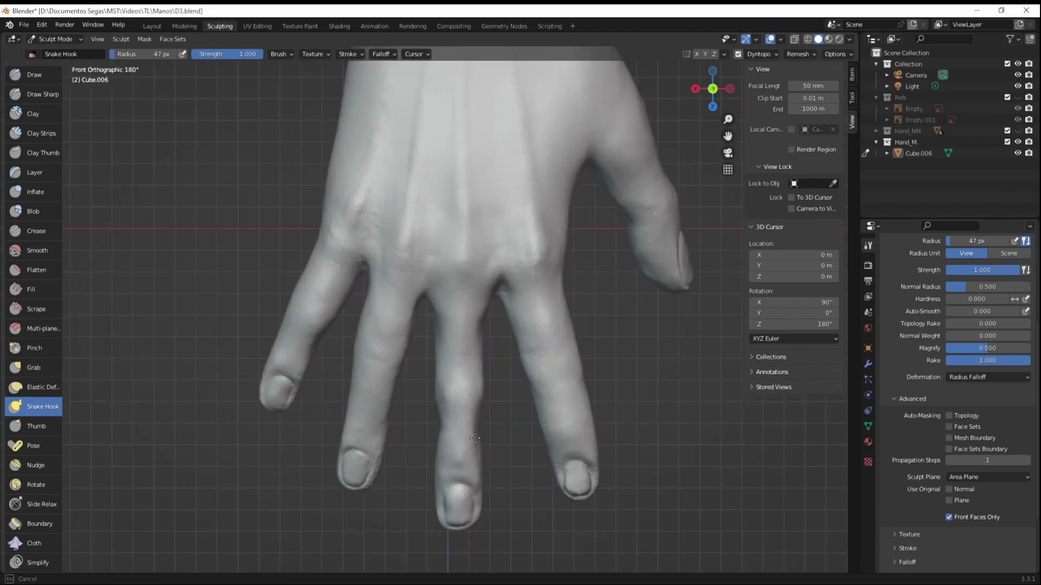
scroll(424, 425, "up", 3)
left_click(521, 459)
scroll(520, 460, "down", 3)
scroll(475, 313, "up", 4)
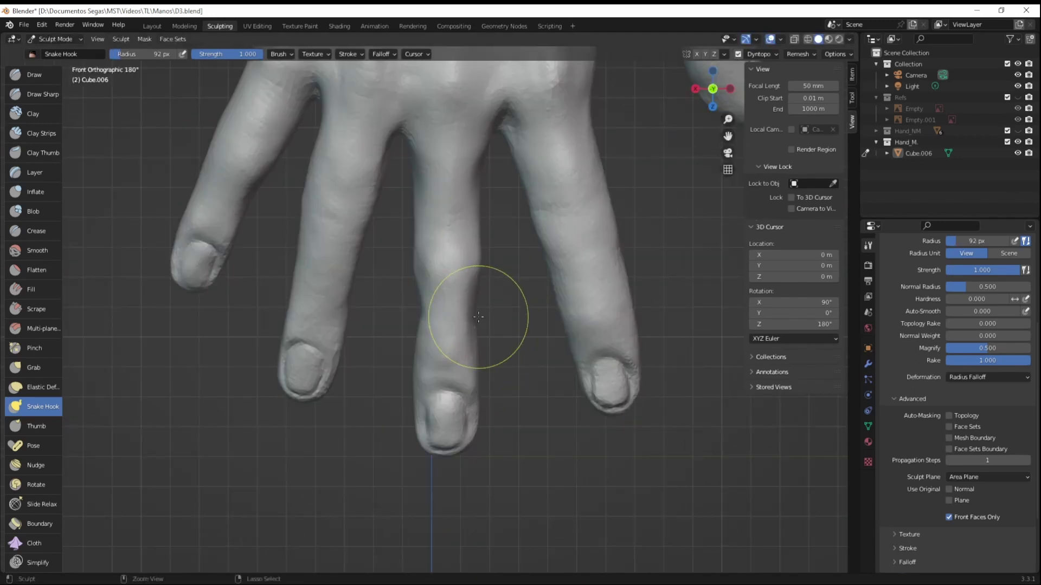
key("shift+a")
Step: Inspect the middle fingertip close up from behind, then clear its mask
middle_click_drag(459, 389, 489, 272)
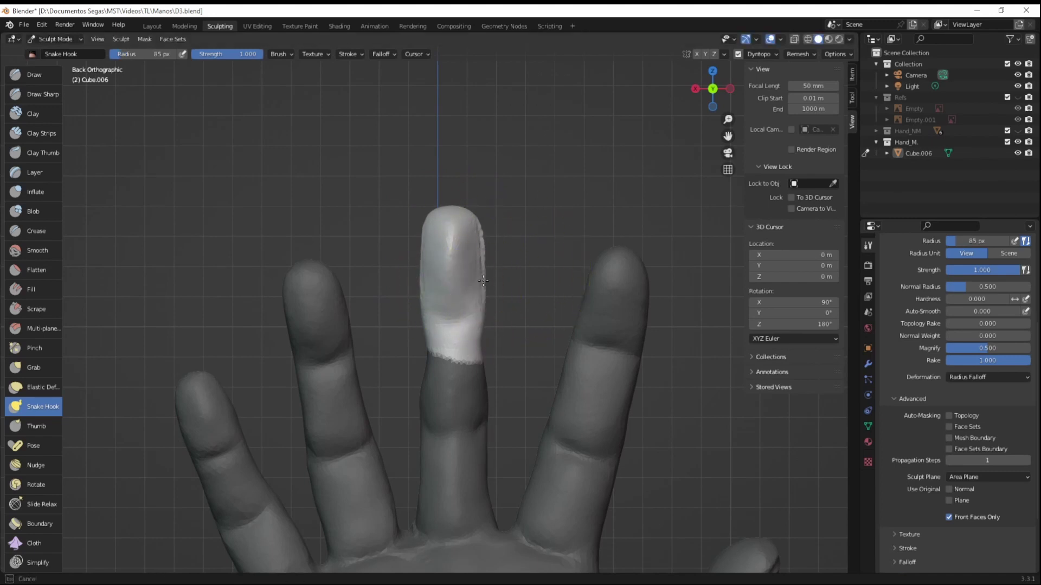
middle_click_drag(420, 309, 541, 388)
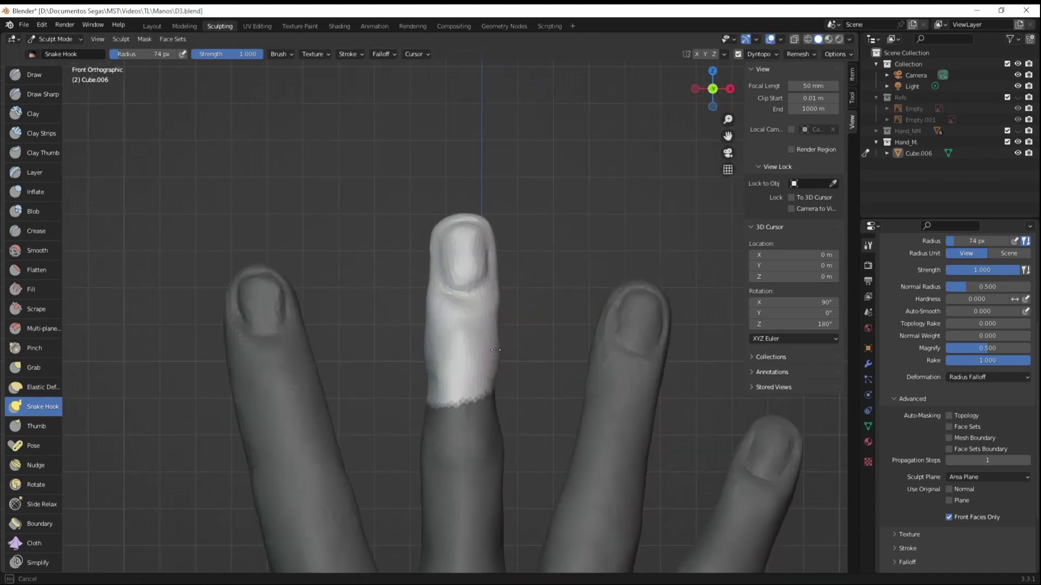
middle_click_drag(540, 388, 327, 73)
key("alt+m")
scroll(658, 414, "down", 2)
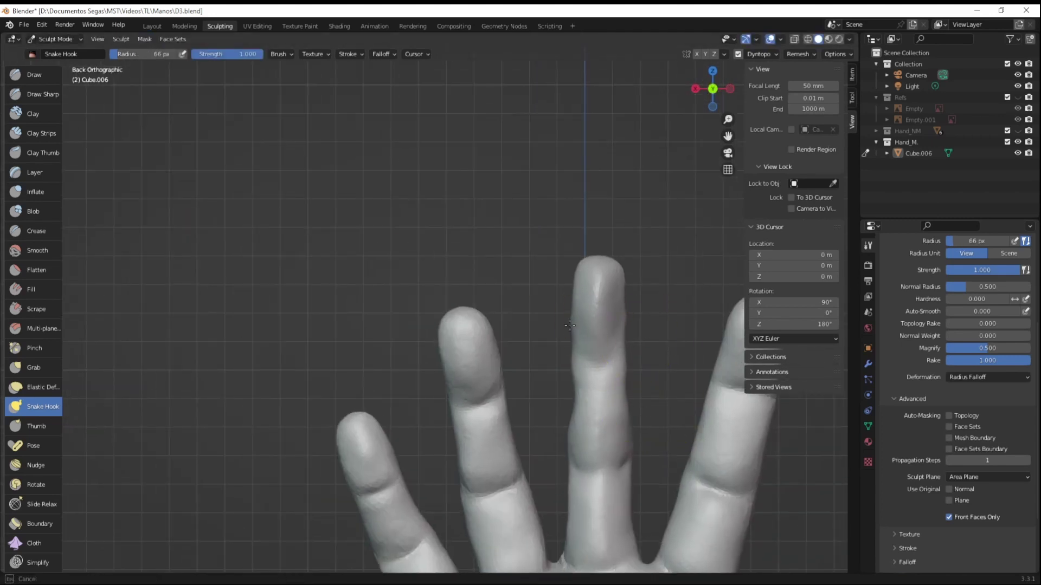
Step: Mask all but a middle-finger band, grab the surface, then clear the mask
key("shift+a")
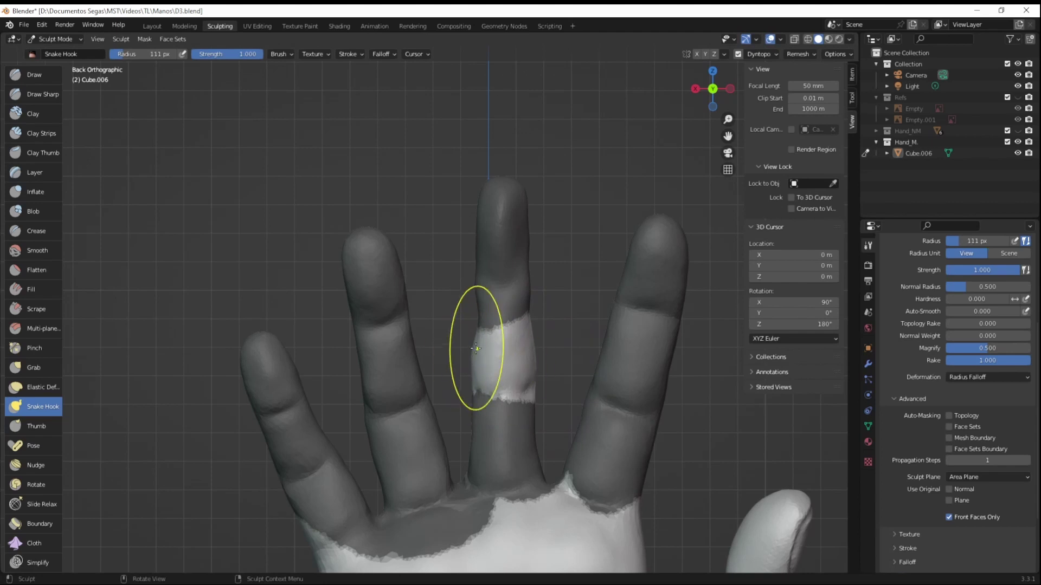
key("g")
middle_click_drag(475, 348, 558, 490, "alt")
key("alt+m")
key("f")
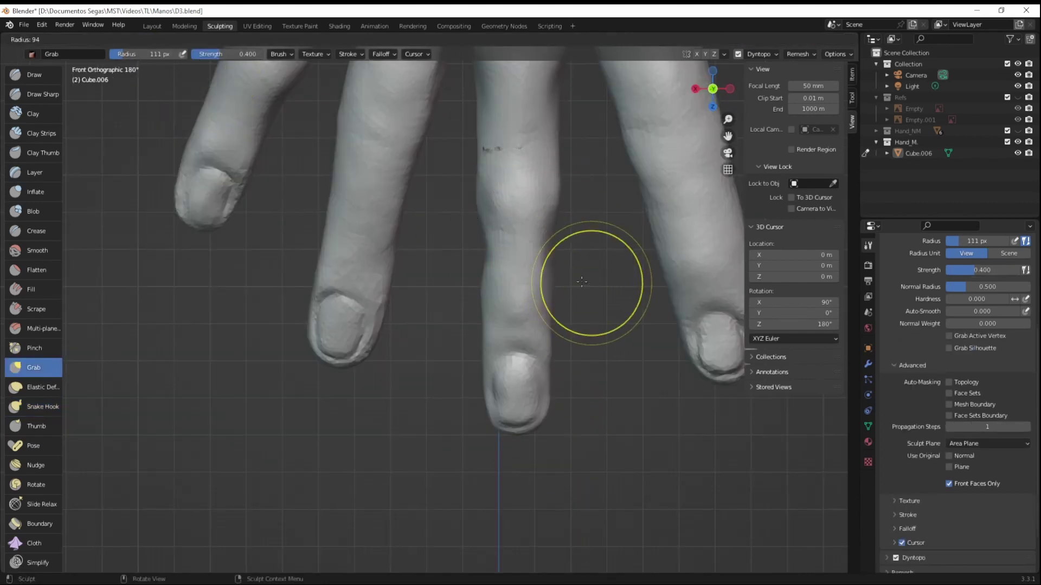
key("ctrl+z")
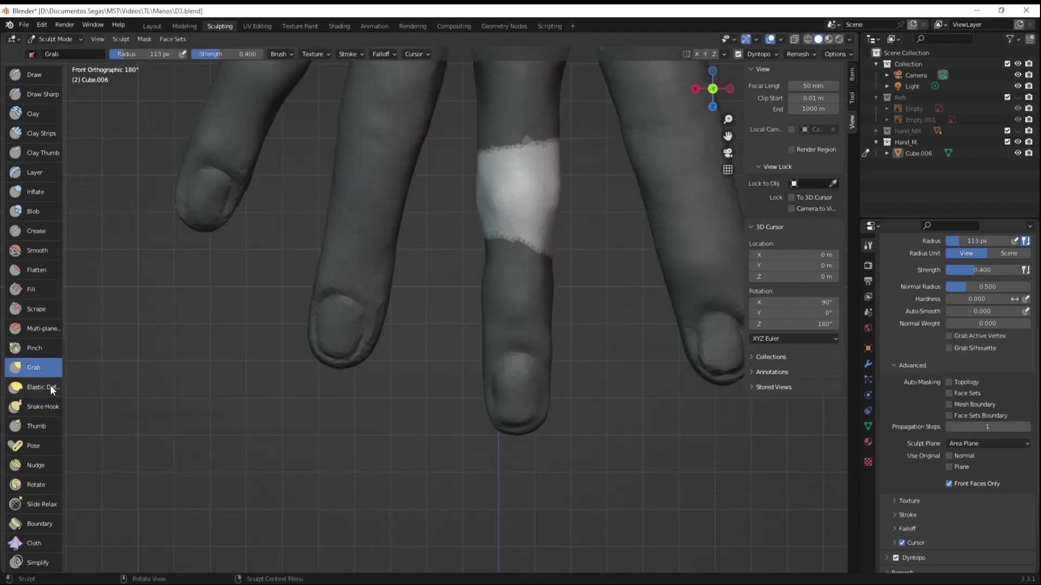
Step: Clear the mask entirely and refine the fingernail with Clay Strips and Crease brushes
left_click(43, 406)
left_click(144, 39)
left_click(163, 82)
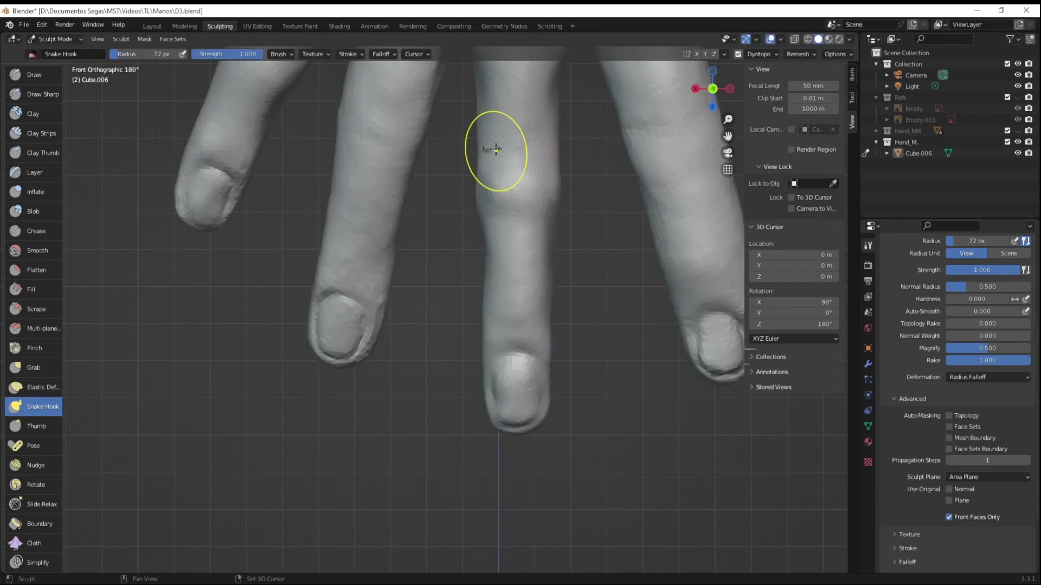
key("c")
key("shift+c")
scroll(469, 304, "up", 1)
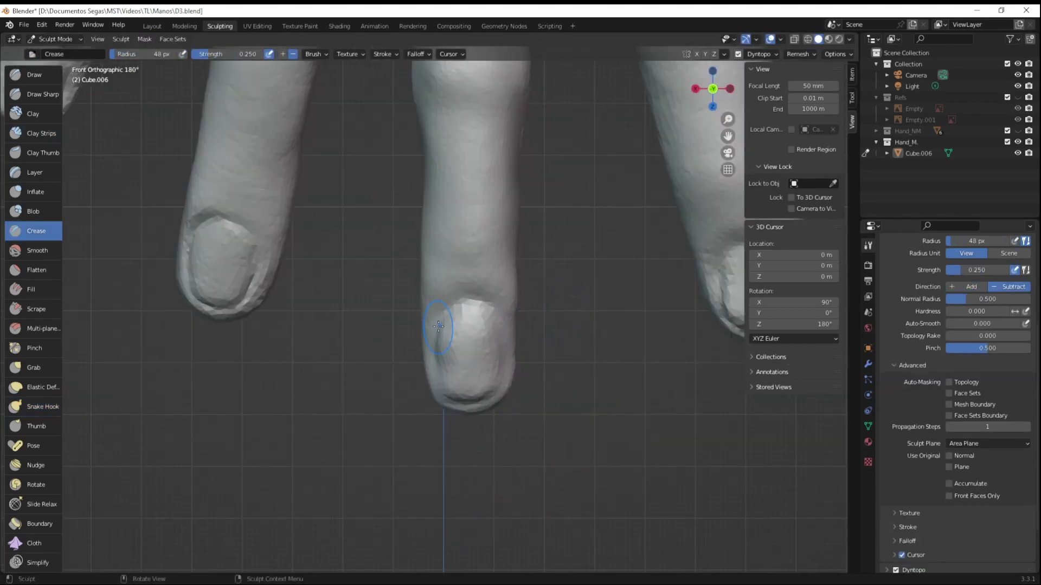
Step: Return to Snake Hook and orbit out to view the whole hand
left_click(43, 406)
scroll(438, 376, "down", 3)
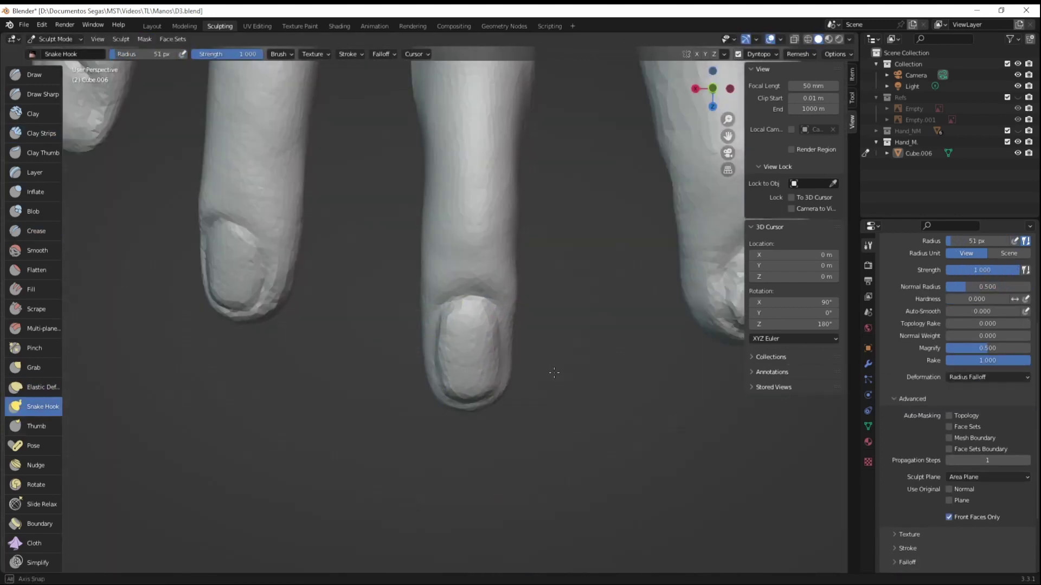
mouse_move(438, 376)
middle_mouse_down()
mouse_move(598, 430)
mouse_move(500, 352)
middle_mouse_up()
scroll(542, 412, "down", 3)
Step: Work the fingers with Clay Strips and Crease brushes, orbiting so they stand upright
scroll(499, 353, "up", 5)
key("c")
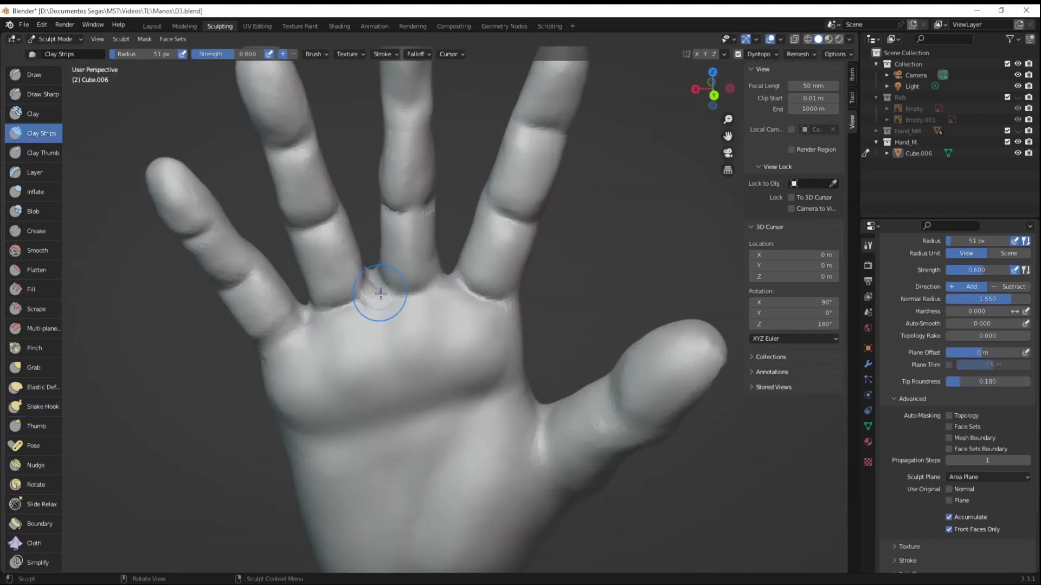
key("shift+c")
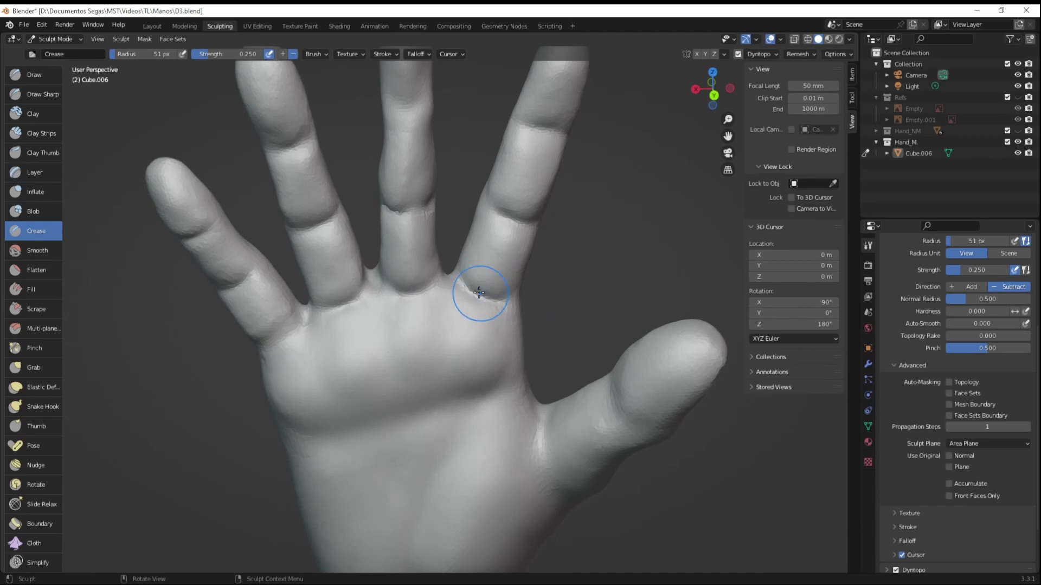
mouse_move(479, 293)
middle_mouse_down()
mouse_move(423, 347)
mouse_move(486, 299)
middle_mouse_up()
scroll(403, 363, "up", 4)
scroll(460, 365, "down", 3)
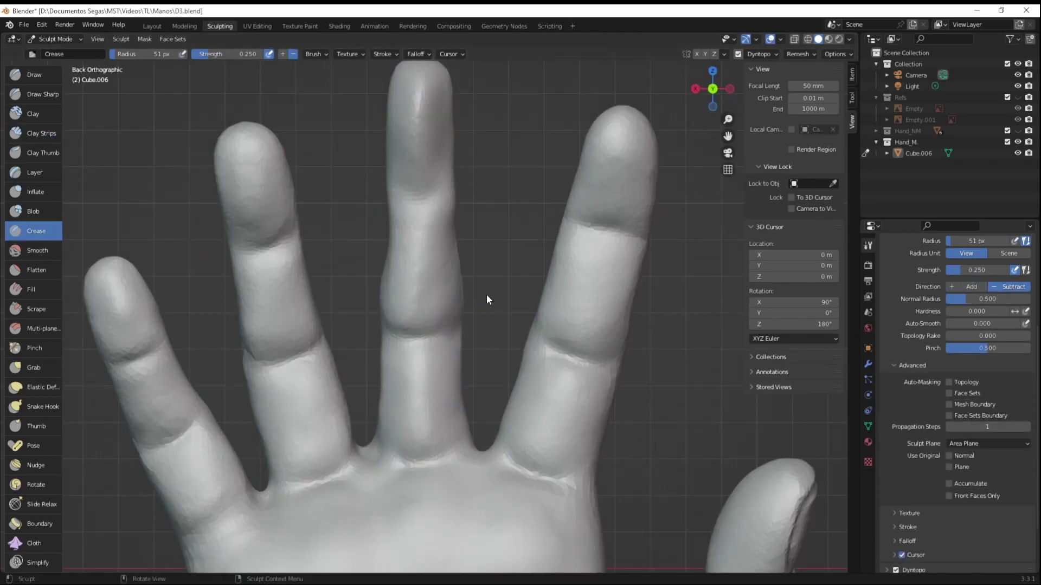
Step: Box-mask a band around the middle finger, shrink the brush to 67 px, then clear the mask
key("k")
key("b")
left_click_drag(380, 257, 463, 347)
left_click(145, 39)
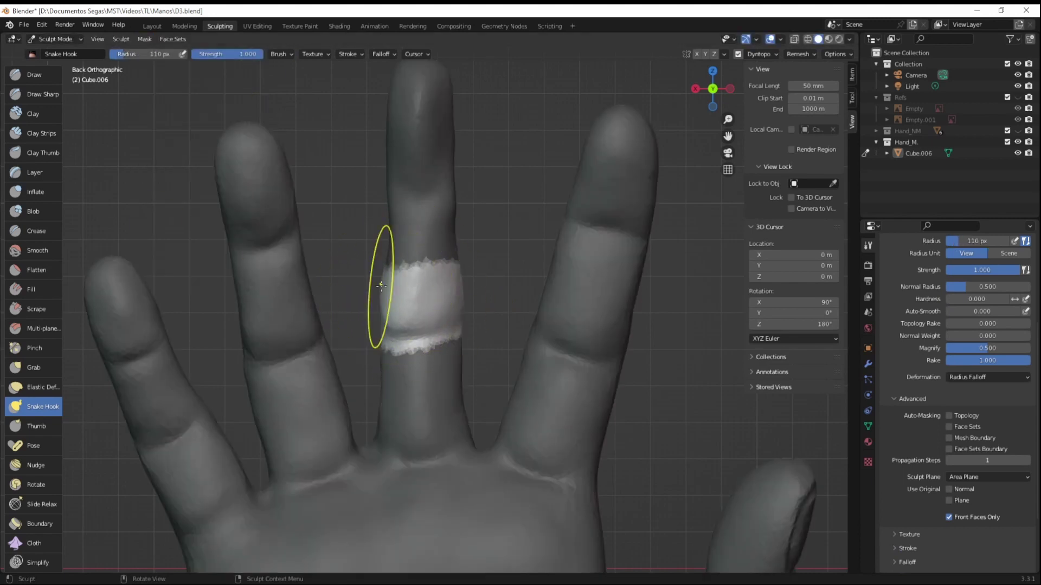
key("f")
left_click(465, 291)
left_click(144, 39)
left_click(163, 75)
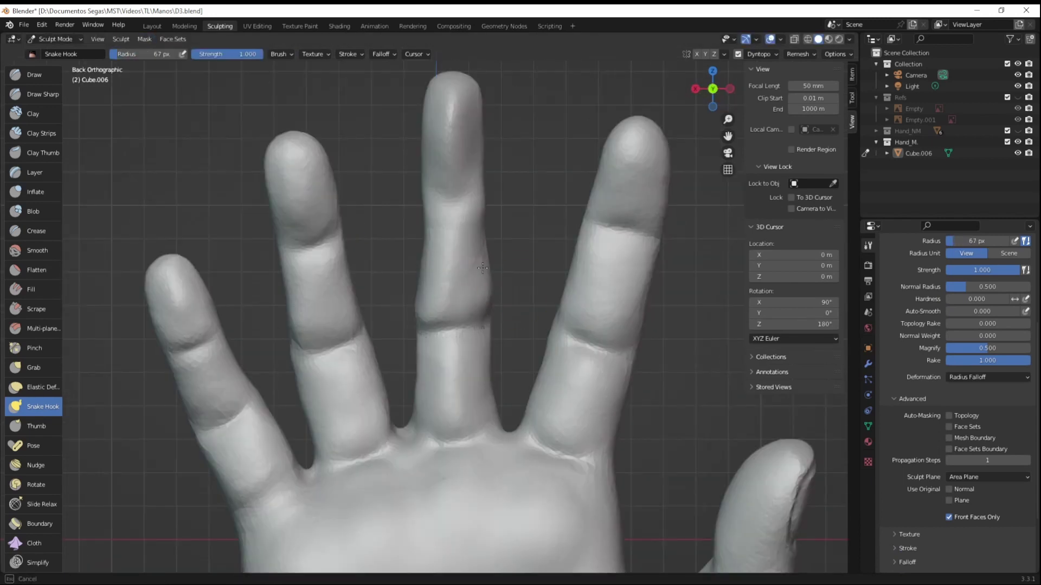
scroll(530, 434, "down", 5)
Step: Orbit to a perspective view and shrink the brush radius to 52 px
mouse_move(530, 435)
middle_mouse_down()
mouse_move(638, 469)
mouse_move(551, 413)
mouse_move(592, 344)
middle_mouse_up()
scroll(592, 344, "down", 3)
scroll(593, 344, "up", 8)
scroll(417, 325, "up", 2)
key("f")
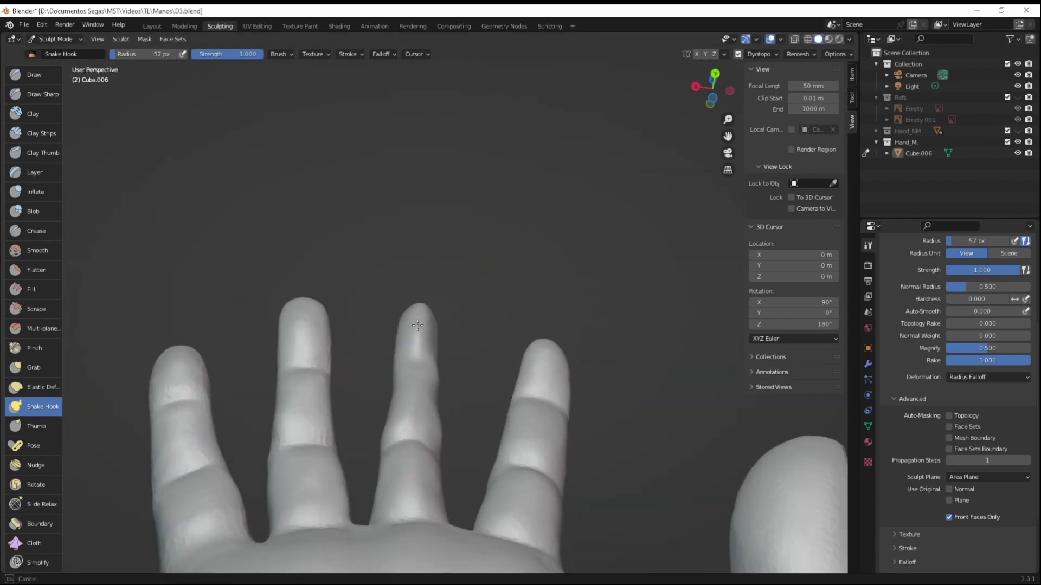
scroll(418, 325, "down", 4)
mouse_move(417, 326)
middle_mouse_down()
mouse_move(217, 217)
mouse_move(56, 149)
middle_mouse_up()
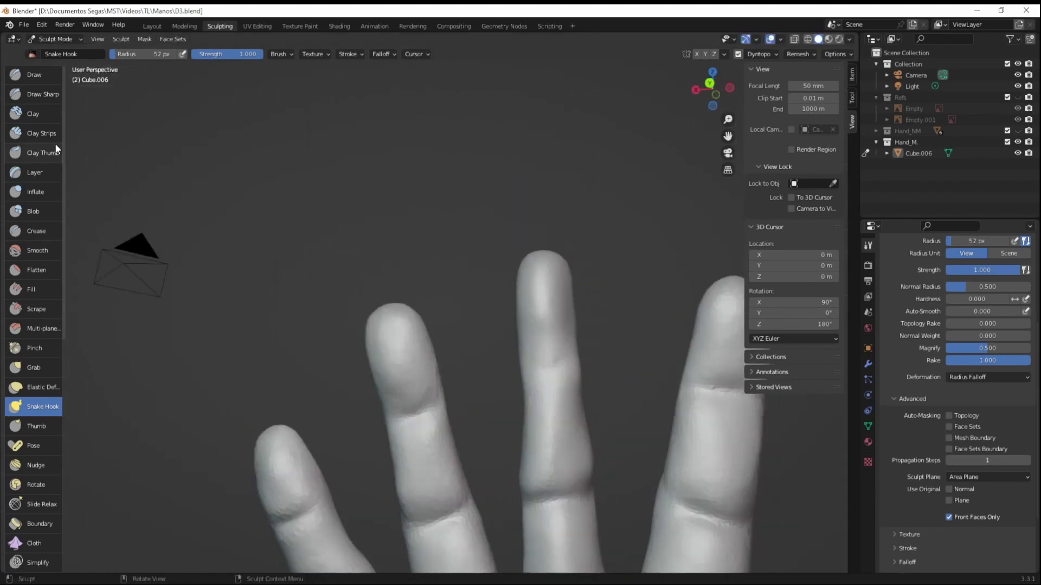
Step: Sculpt knuckle creases with alternating Clay Strips and Crease brushes around the fingers
left_click(49, 134)
mouse_move(557, 302)
middle_mouse_down()
mouse_move(543, 302)
mouse_move(572, 291)
mouse_move(128, 244)
middle_mouse_up()
scroll(544, 302, "up", 3)
scroll(571, 291, "down", 3)
left_click(36, 231)
mouse_move(542, 271)
middle_mouse_down()
mouse_move(576, 264)
mouse_move(546, 313)
mouse_move(646, 314)
middle_mouse_up()
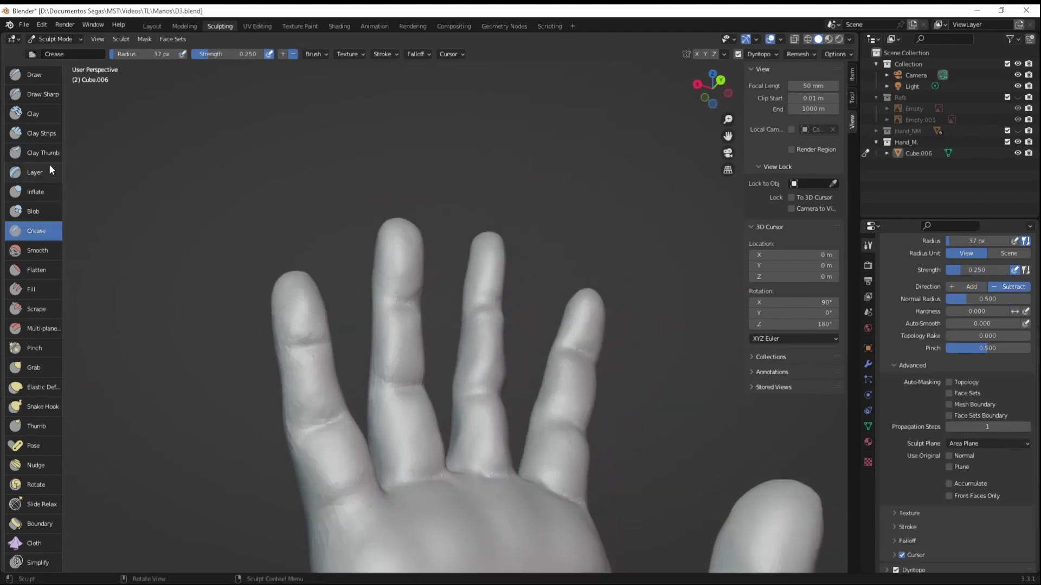
key("c")
scroll(286, 343, "down", 3)
Step: Briefly show the wireframe overlay to check the mesh from the back and side
left_click(781, 39)
left_click(714, 228)
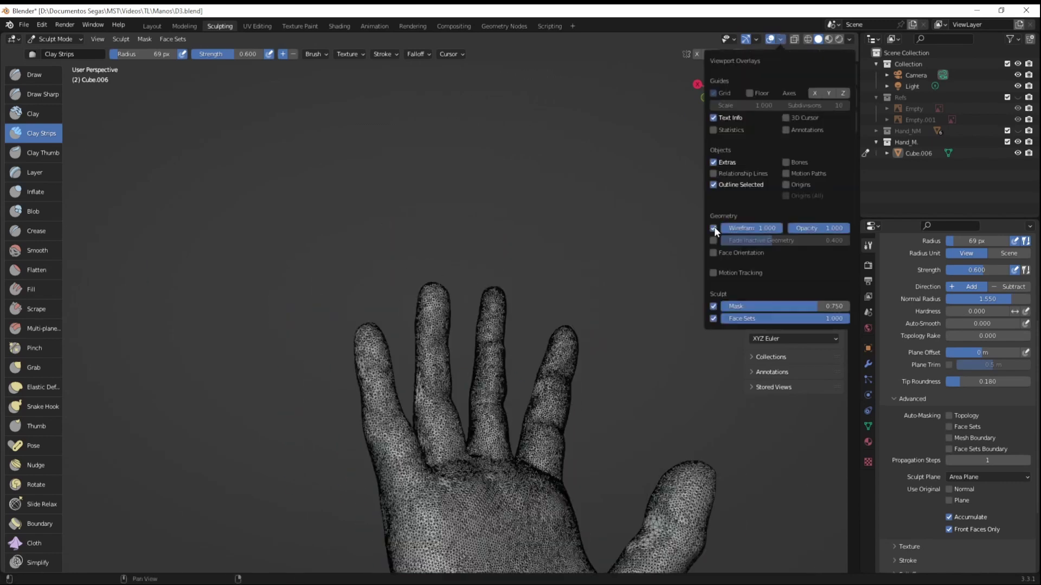
middle_click_drag(488, 325, 558, 477)
left_click(781, 39)
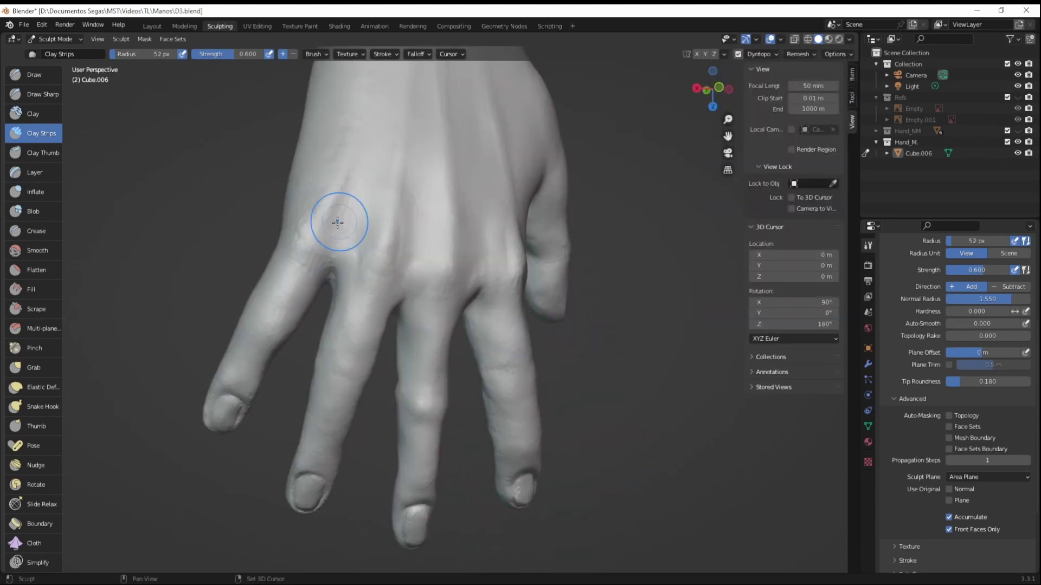
scroll(338, 222, "down", 5)
mouse_move(338, 222)
middle_mouse_down()
mouse_move(544, 217)
mouse_move(581, 336)
middle_mouse_up()
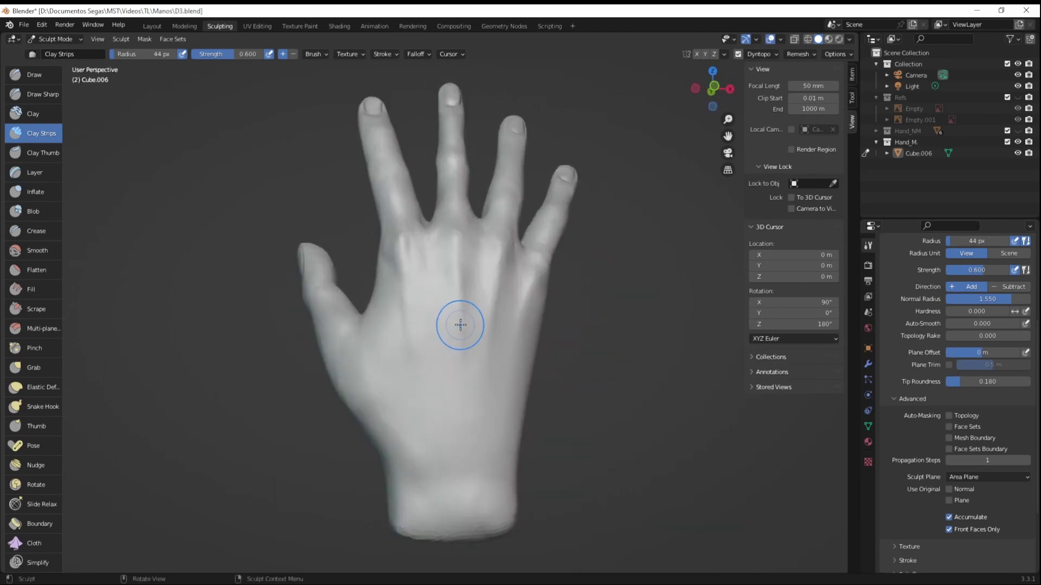
mouse_move(456, 364)
middle_mouse_down()
mouse_move(451, 341)
mouse_move(499, 488)
middle_mouse_up()
Step: Carve deeper creases on the palm side with the Crease brush
key("shift+c")
scroll(274, 255, "up", 3)
mouse_move(274, 255)
middle_mouse_down()
mouse_move(528, 290)
mouse_move(509, 286)
middle_mouse_up()
scroll(520, 288, "up", 3)
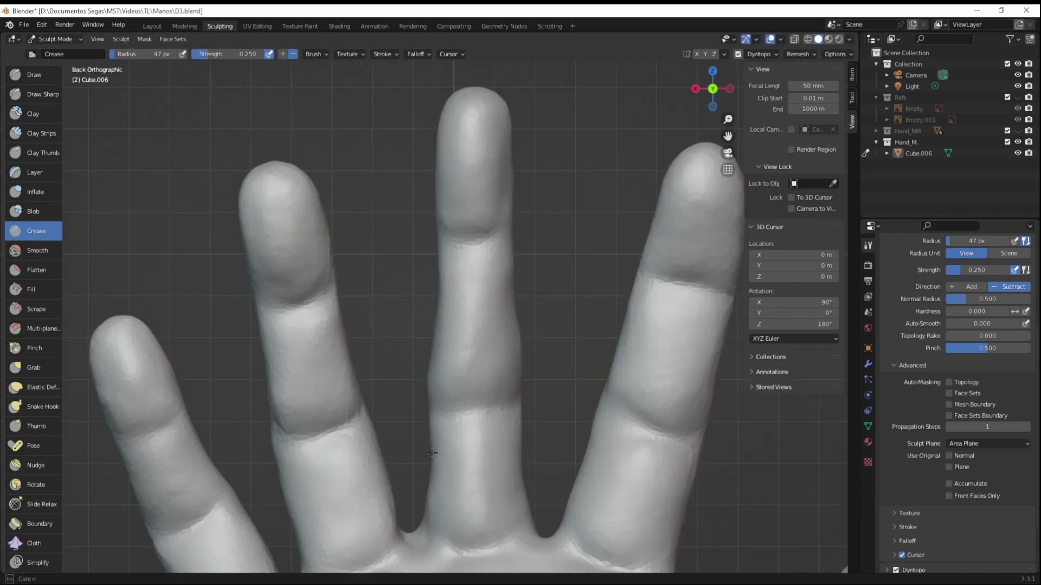
scroll(432, 453, "down", 5)
middle_click_drag(431, 453, 551, 415)
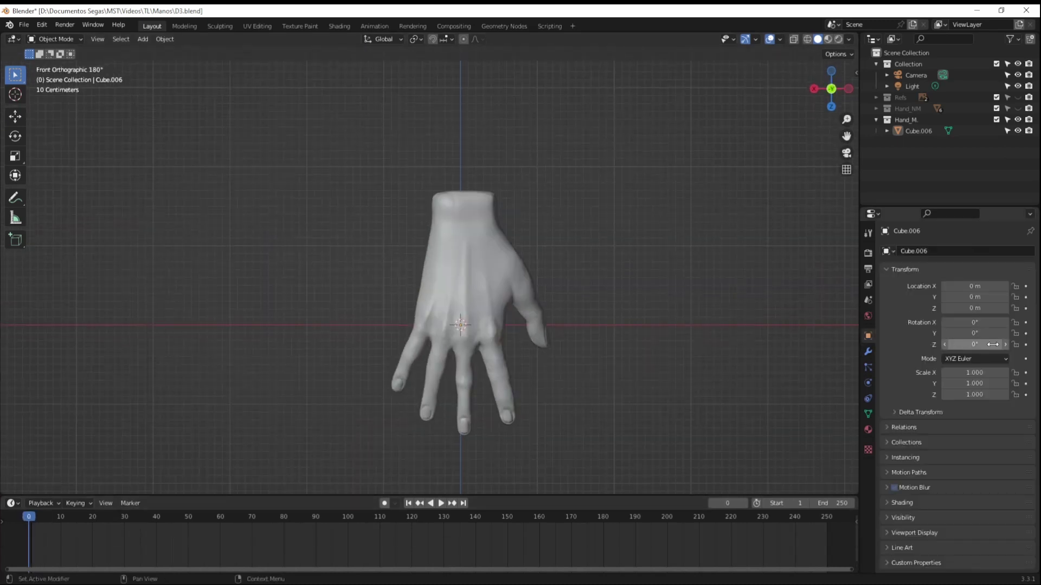
Step: Keyframe a 360° Z rotation at frame 120, set end frame 130, enable Rendered shading
left_click(1026, 346)
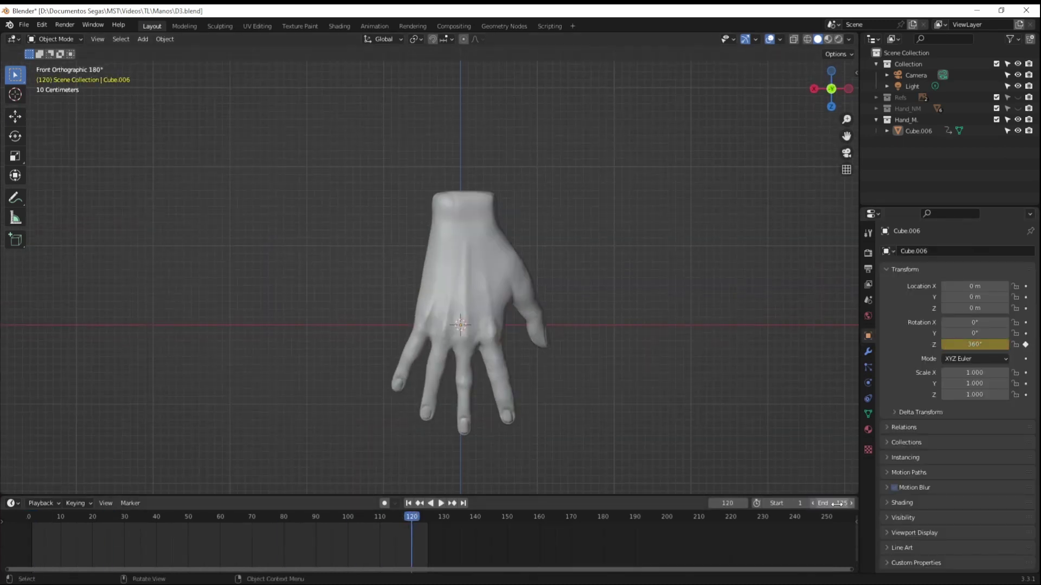
left_click(833, 503)
type("130")
key("Return")
left_click(837, 39)
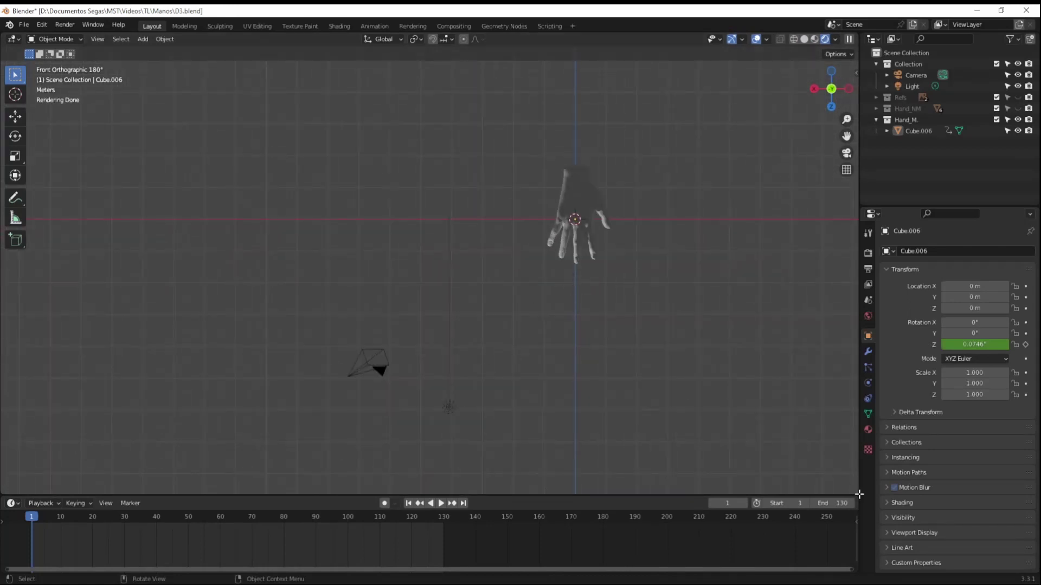
Step: Split the viewport and duplicate the point light twice around the hand in top view
left_click_drag(860, 495, 451, 325)
left_click(673, 347)
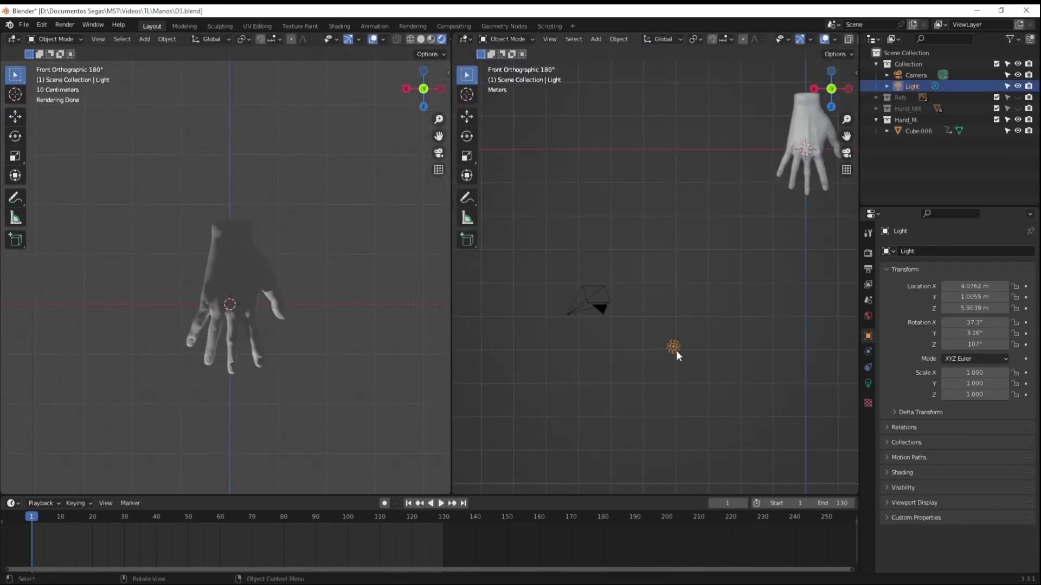
left_click(676, 230)
key("KP_7")
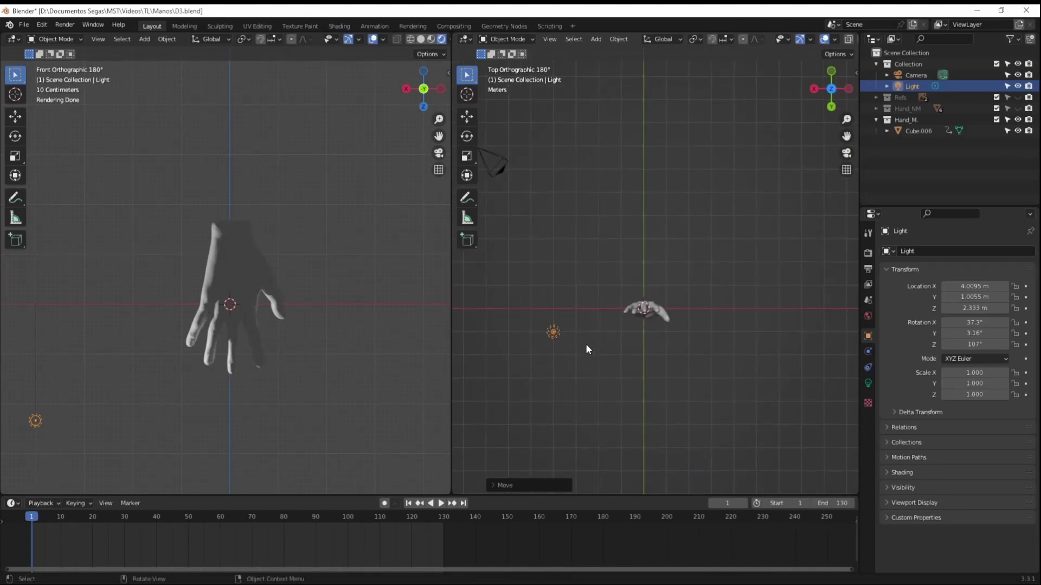
key("shift+d")
key("shift+d")
left_click(627, 433)
left_click(646, 183)
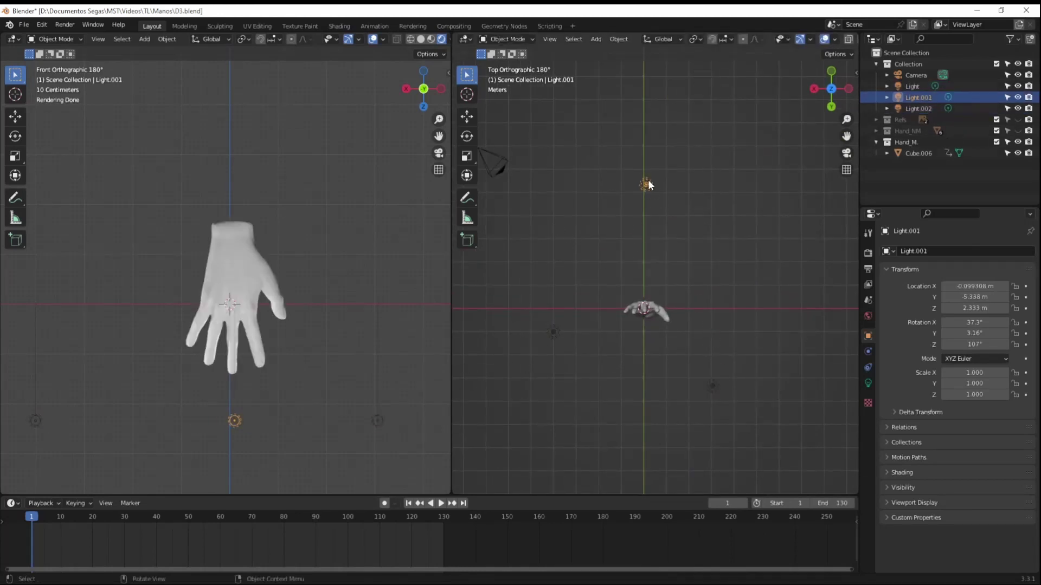
Step: Give the second light a blue colour and the third light pink
left_click(868, 383)
left_click(961, 325)
left_click(985, 315)
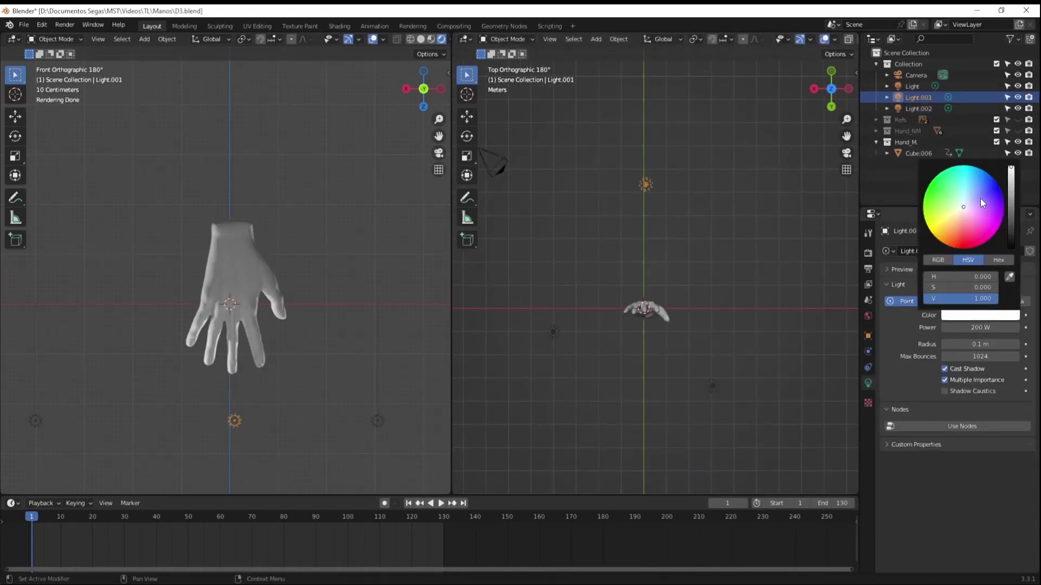
left_click(918, 108)
left_click(980, 315)
left_click(982, 213)
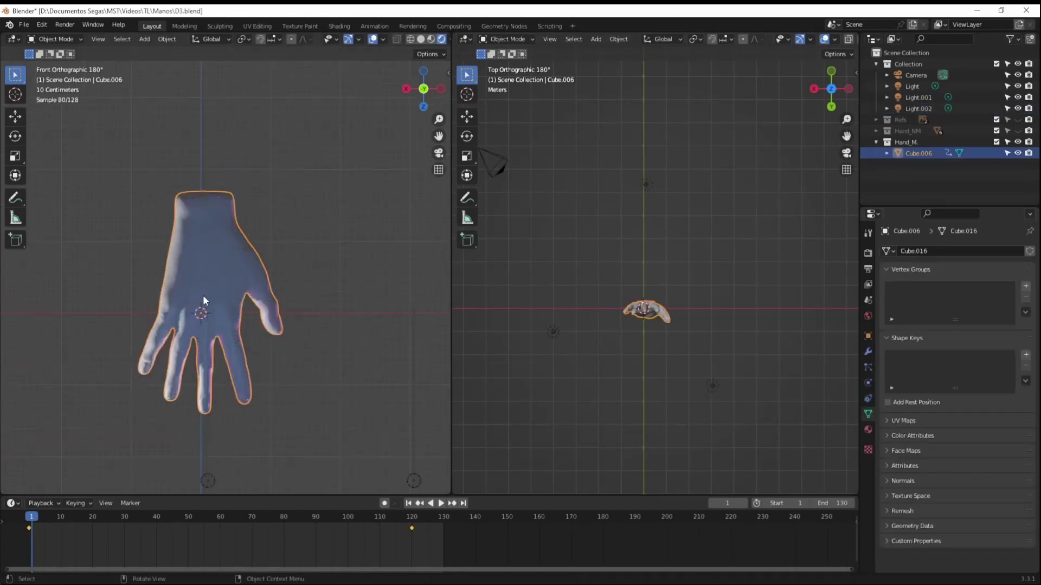
Step: Make Light.001 a paler blue with 400 W power
left_click(202, 295)
scroll(276, 385, "up", 1)
left_click(350, 399)
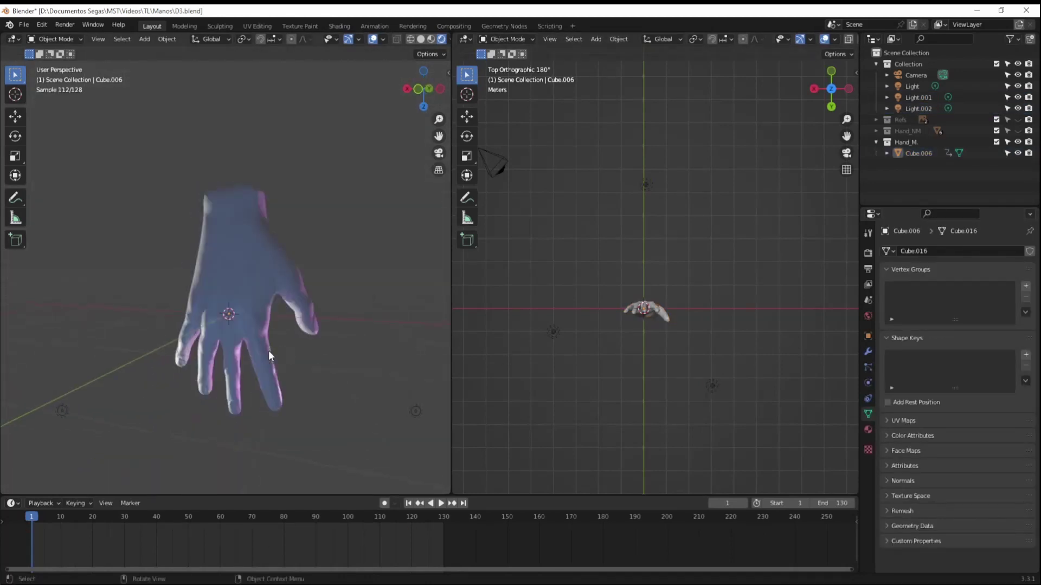
mouse_move(269, 350)
middle_mouse_down()
mouse_move(179, 374)
mouse_move(178, 461)
middle_mouse_up()
left_click(127, 374)
left_click(175, 469)
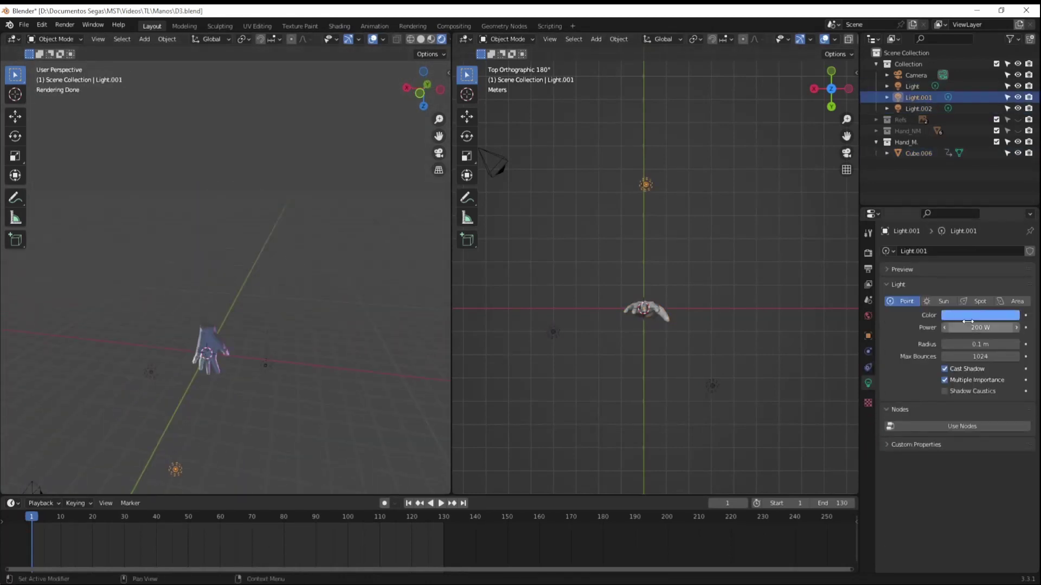
left_click(980, 315)
left_click_drag(987, 284, 971, 287)
double_click(980, 327)
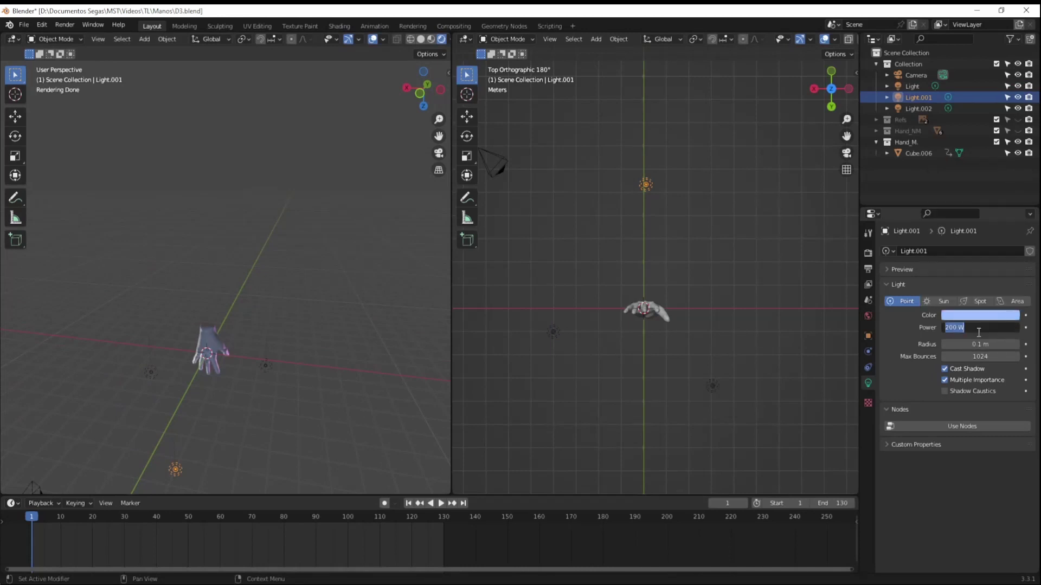
type("400")
key("Return")
scroll(217, 380, "up", 5)
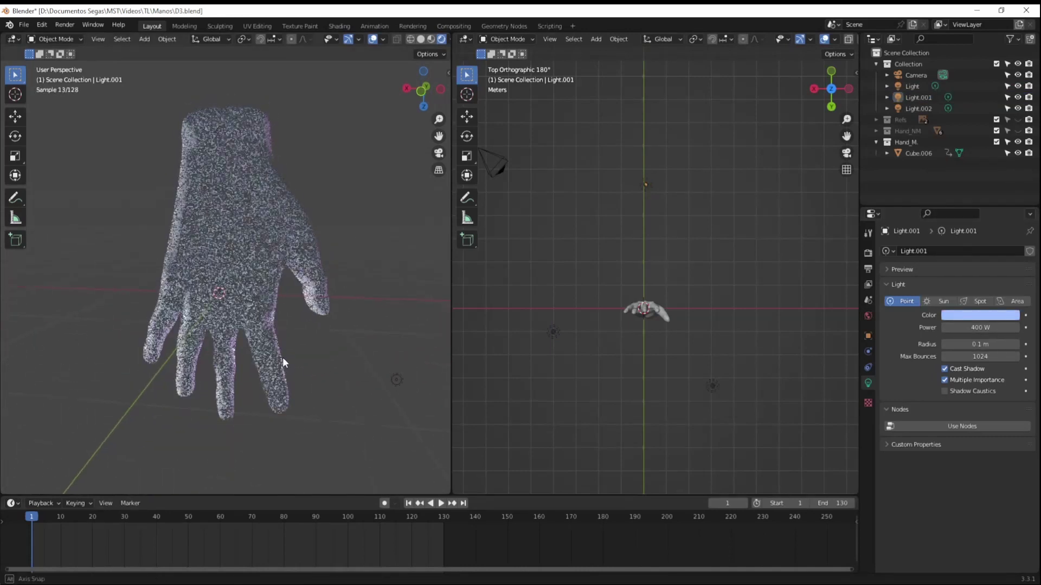
Step: Move the second and first lights to new spots in the top view
left_click(564, 340)
left_click(650, 182)
key("g")
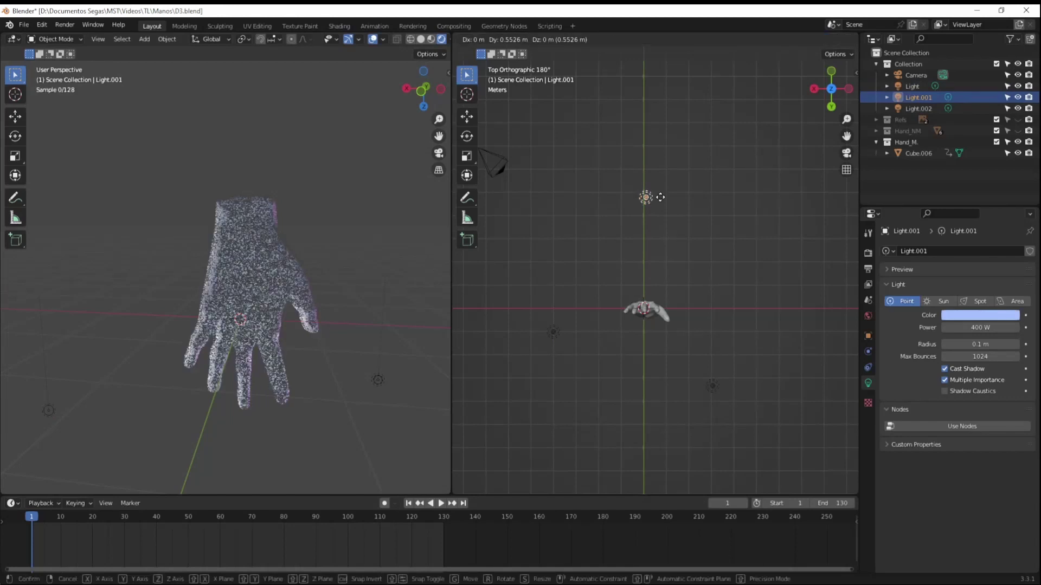
left_click(689, 156)
left_click(560, 343)
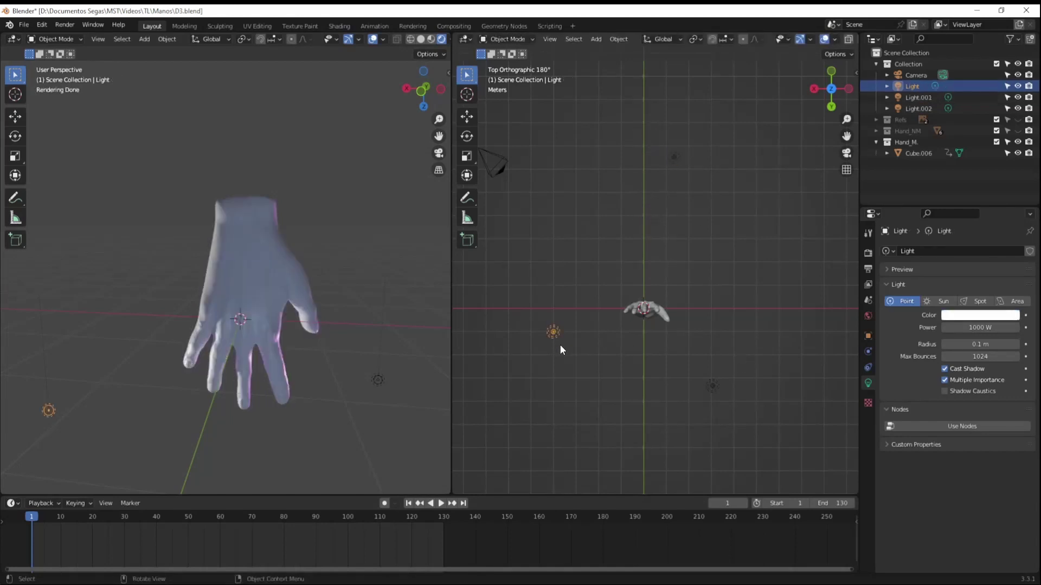
key("g")
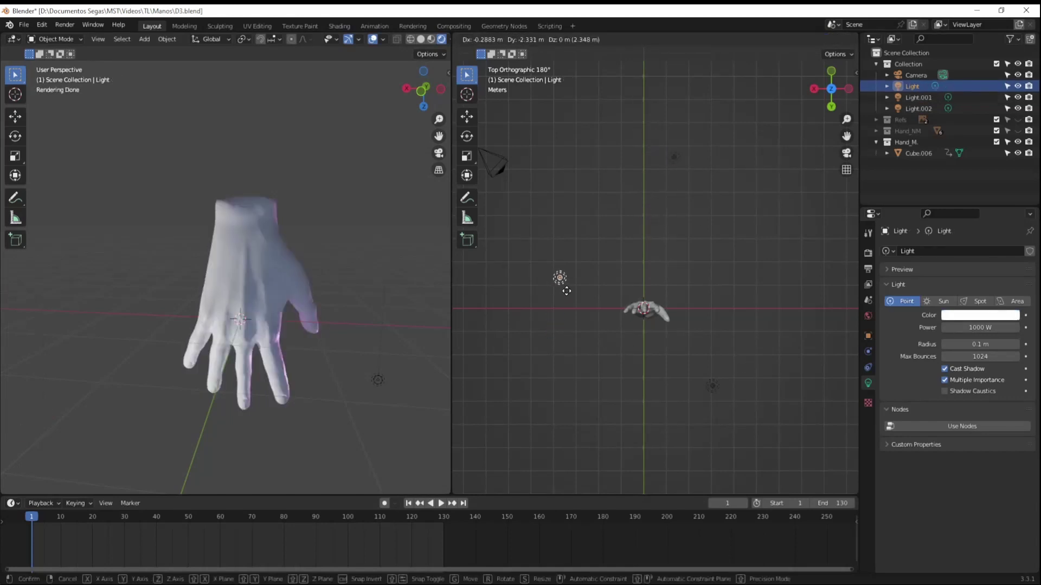
left_click(558, 290)
Step: Reorient both views, then lower the blue light along Z and shift it along X
middle_click_drag(558, 290, 613, 349)
middle_click_drag(599, 396, 615, 336, "alt")
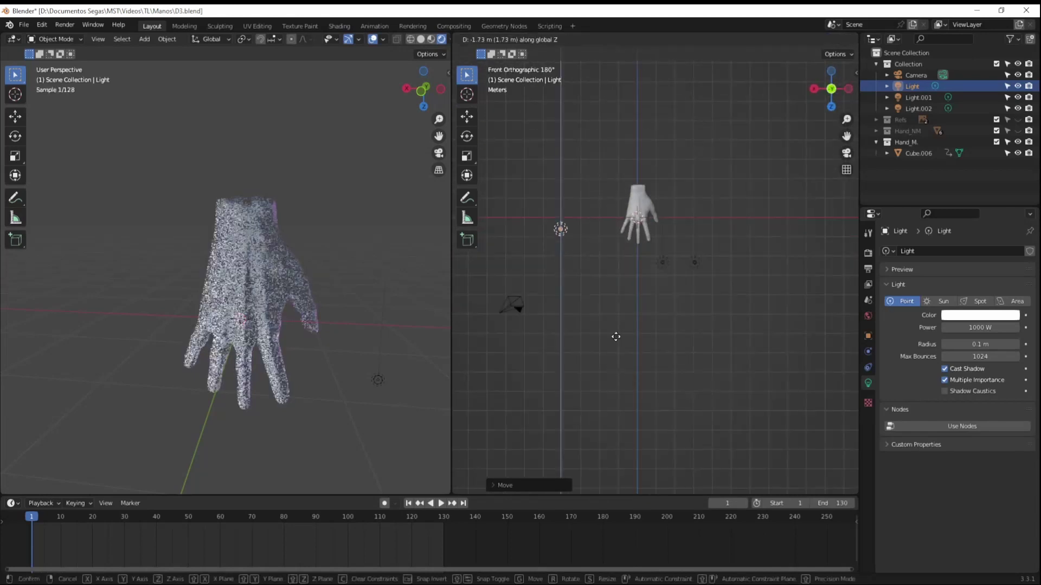
scroll(252, 300, "up", 2)
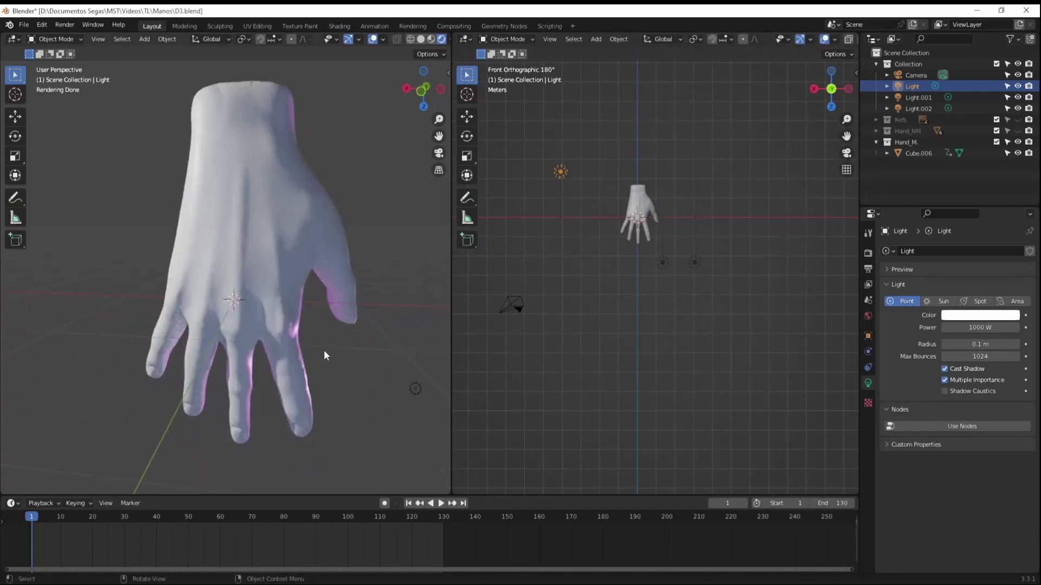
mouse_move(324, 350)
middle_mouse_down()
mouse_move(317, 301)
mouse_move(293, 295)
mouse_move(318, 305)
mouse_move(248, 350)
mouse_move(265, 369)
mouse_move(285, 257)
mouse_move(278, 315)
middle_mouse_up()
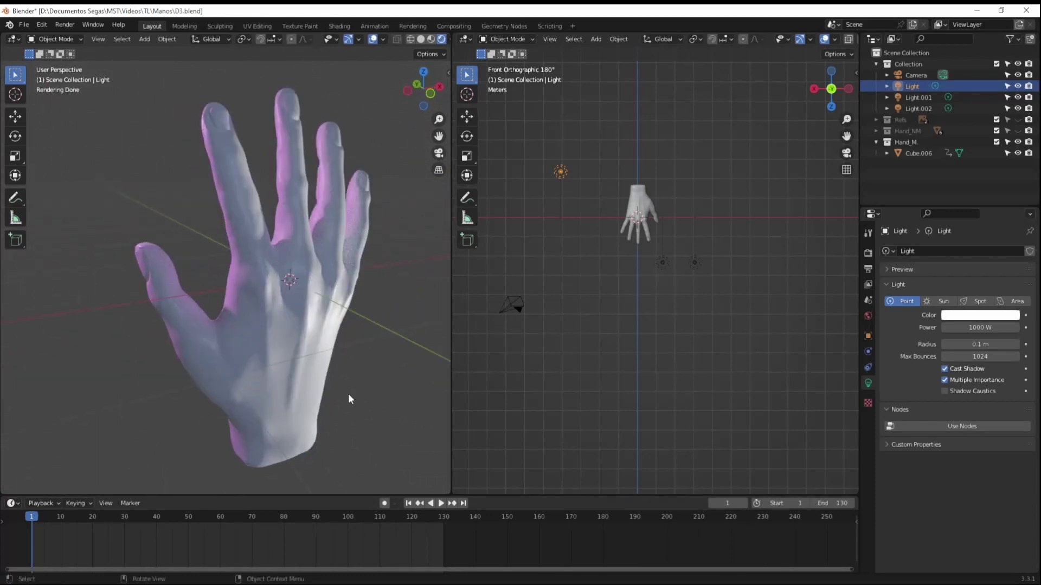
mouse_move(457, 320)
middle_mouse_down()
mouse_move(653, 318)
mouse_move(676, 203)
middle_mouse_up()
left_click(665, 242)
key("g")
key("z")
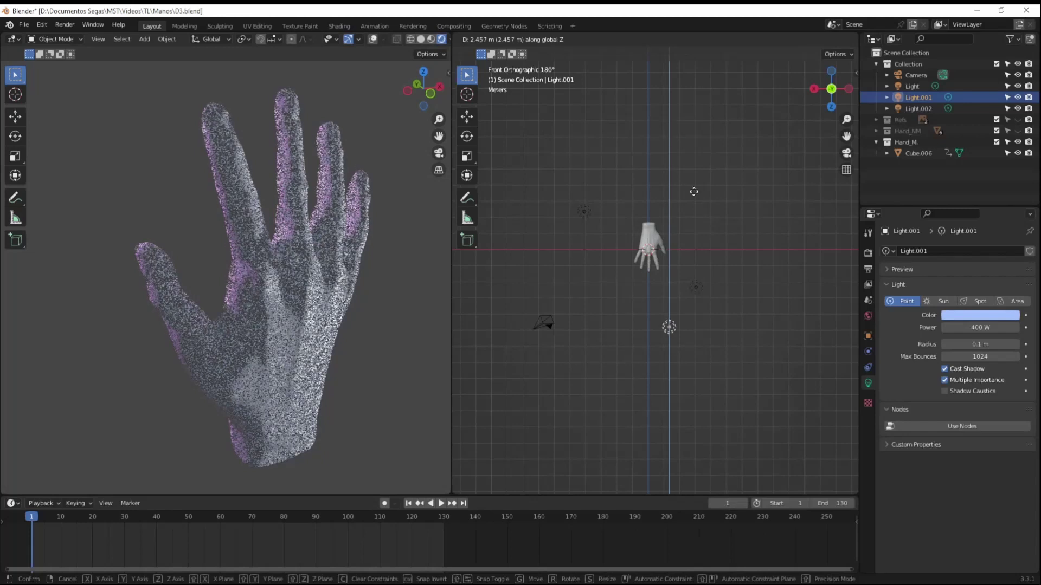
left_click(684, 195)
key("g")
key("x")
left_click(696, 197)
Step: Shift the pink light along X, then reposition it from the bottom view
left_click(694, 288)
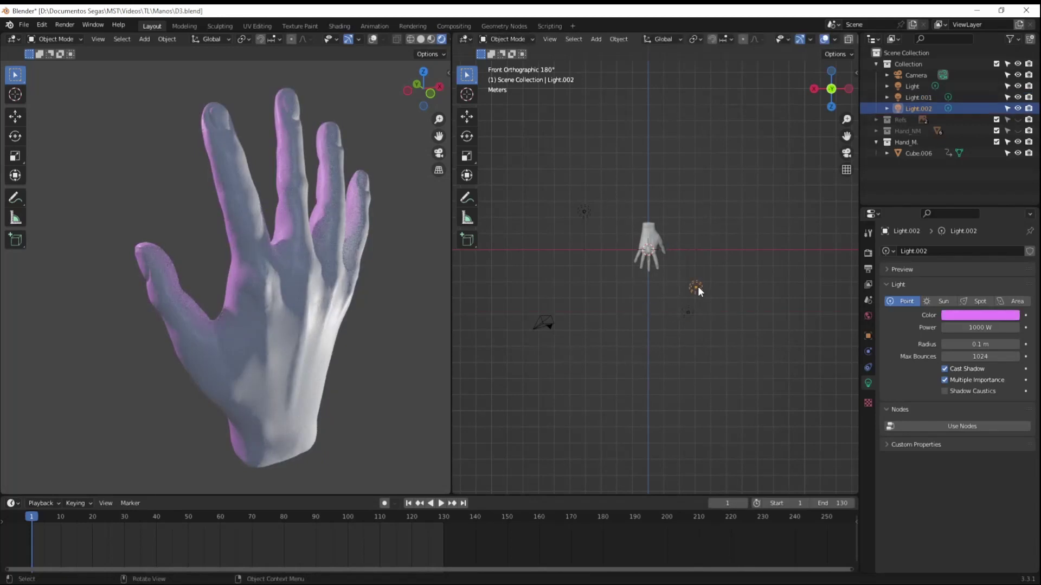
key("g")
key("x")
left_click(762, 287)
key("ctrl+KP_7")
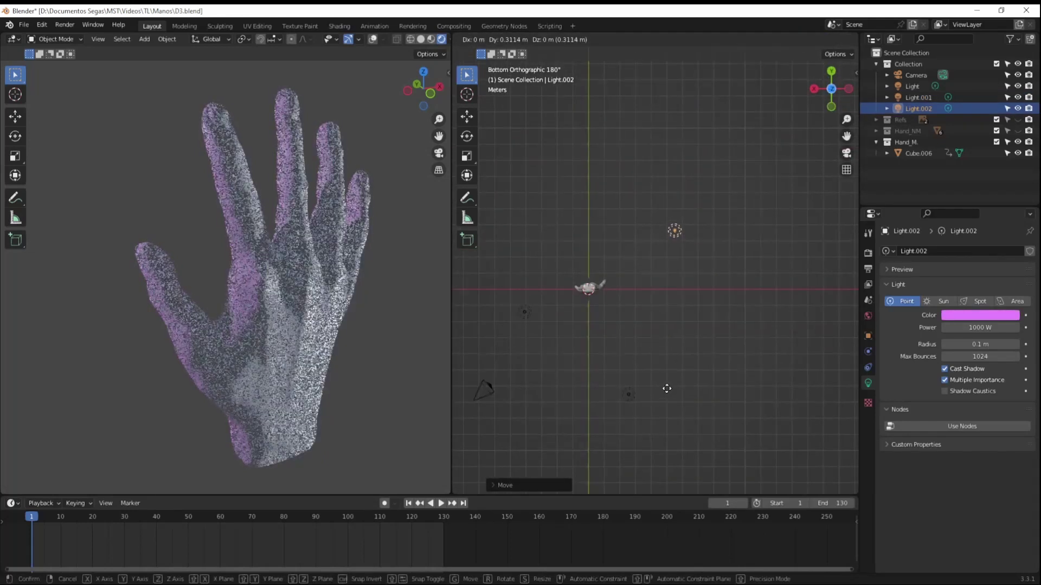
key("g")
left_click(622, 343)
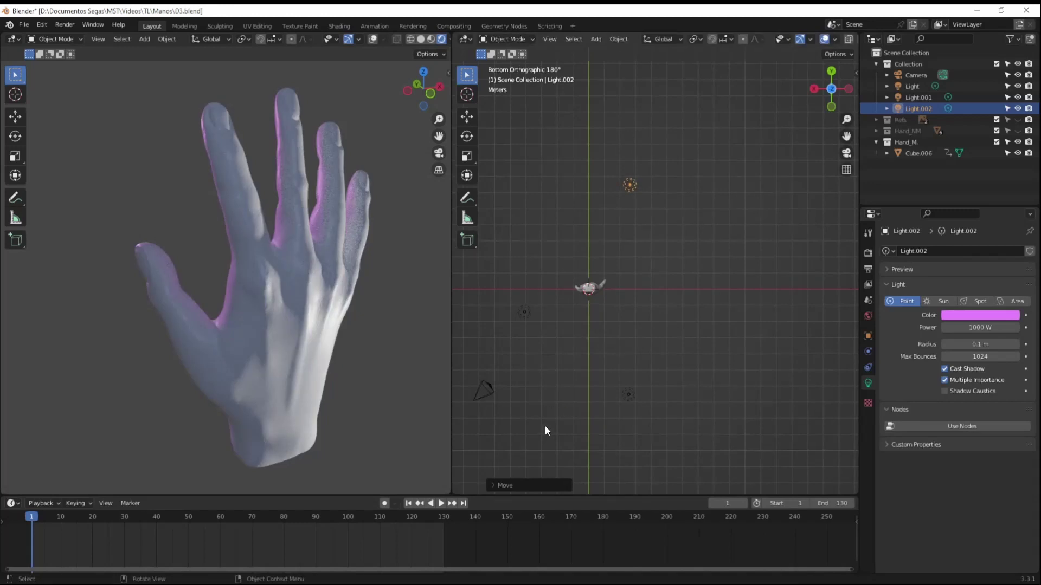
left_click(868, 253)
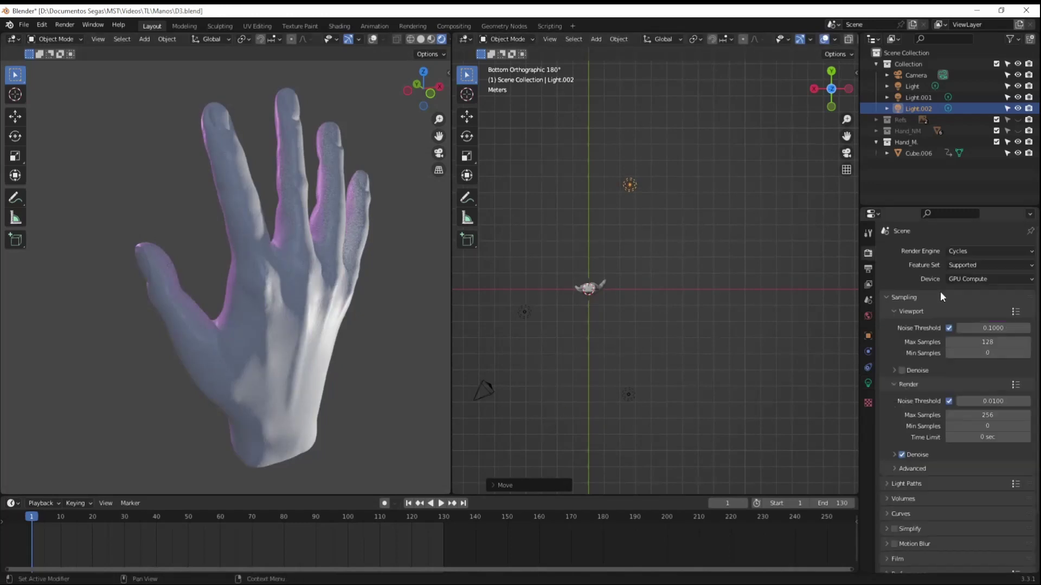
Step: Set viewport Max Samples to 256 and turn on viewport denoising
left_click(988, 342)
type("256")
key("Return")
left_click(903, 370)
left_click(629, 395)
key("g")
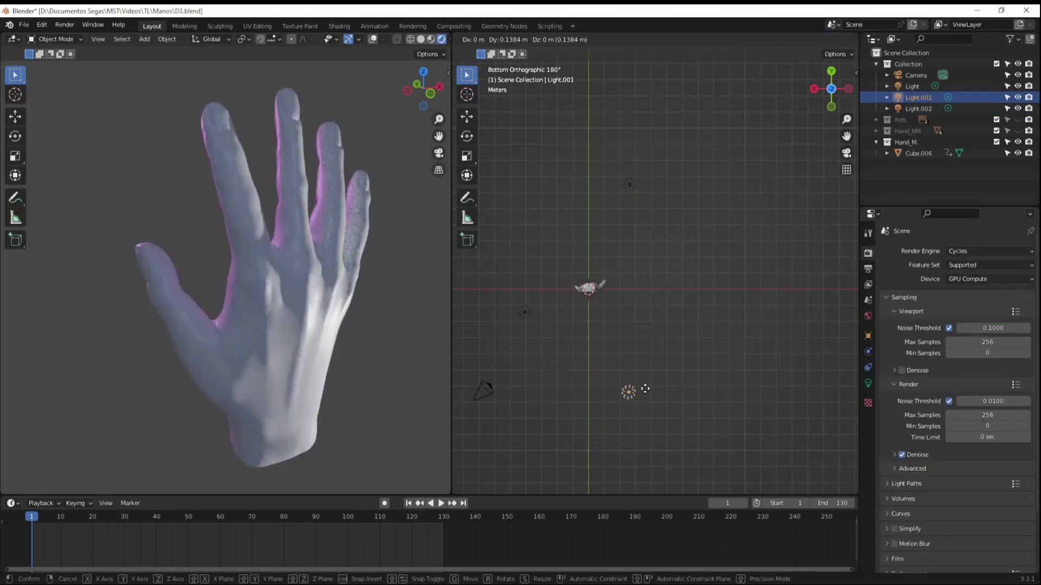
key("Escape")
Step: Save the blend file and widen the left viewport over the right one
key("ctrl+s")
mouse_move(452, 485)
left_mouse_down()
mouse_move(541, 484)
mouse_move(650, 434)
left_mouse_up()
scroll(515, 396, "down", 3)
middle_click_drag(533, 372, 431, 322)
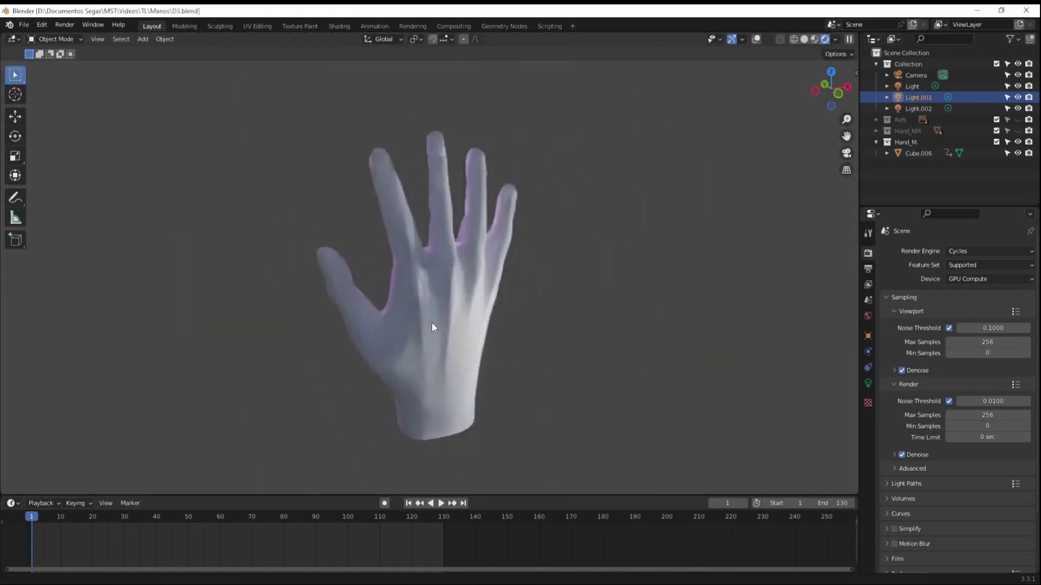
scroll(450, 352, "up", 2)
Step: Switch the render engine to Eevee and play back the hand's turntable rotation
left_click(965, 251)
left_click(968, 265)
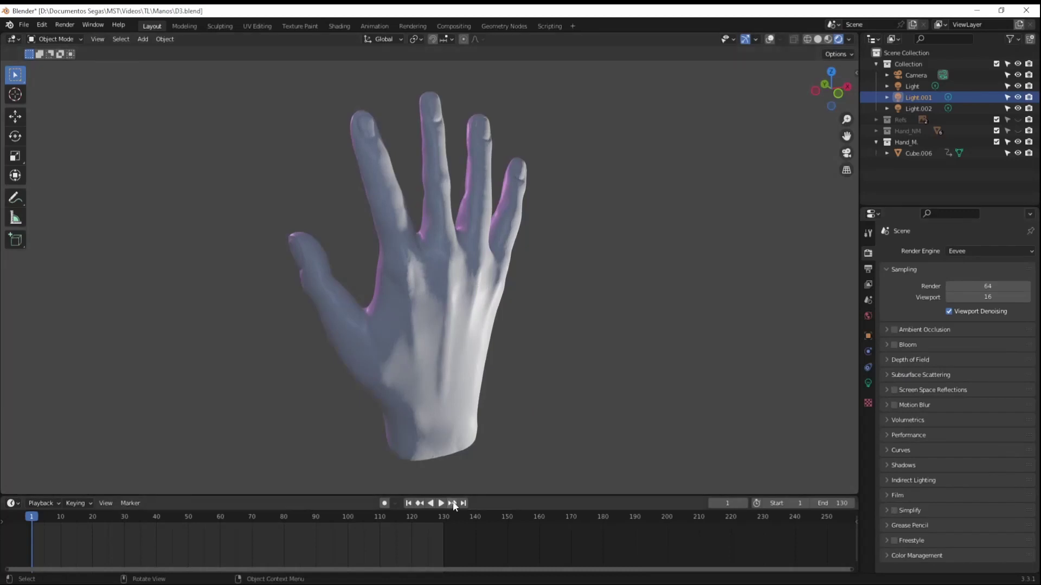
left_click(442, 504)
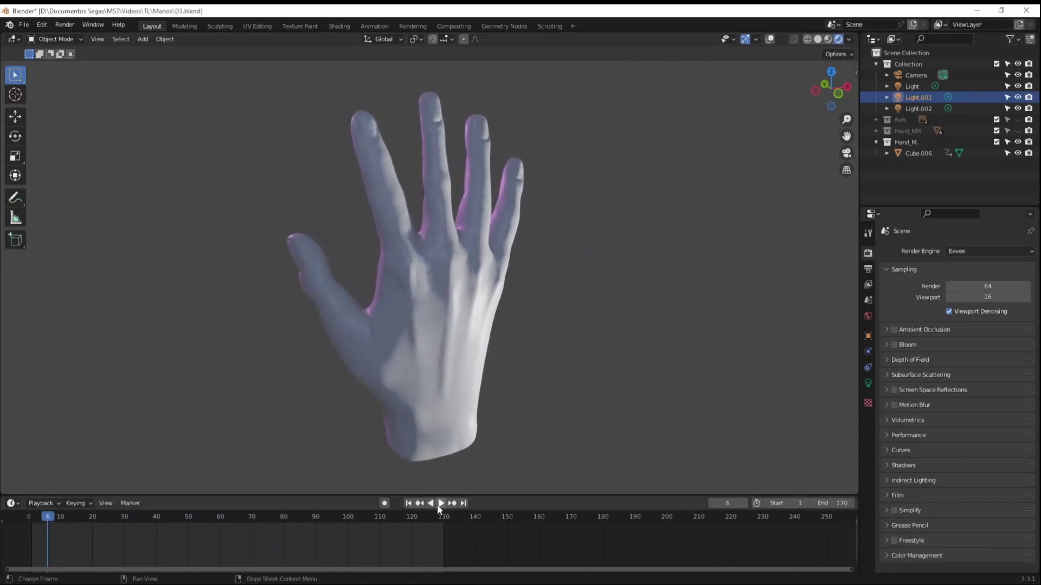
key("space")
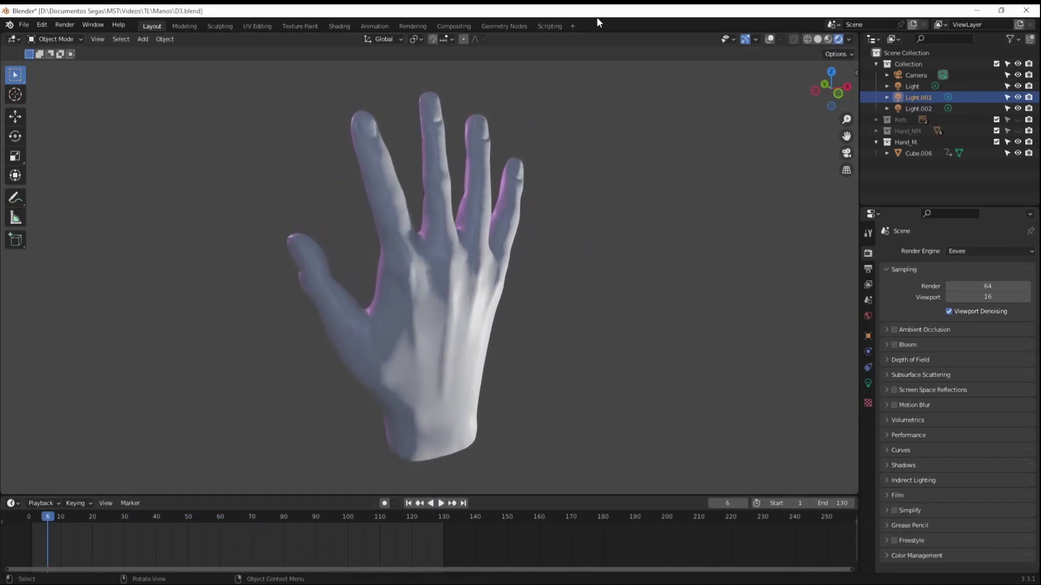